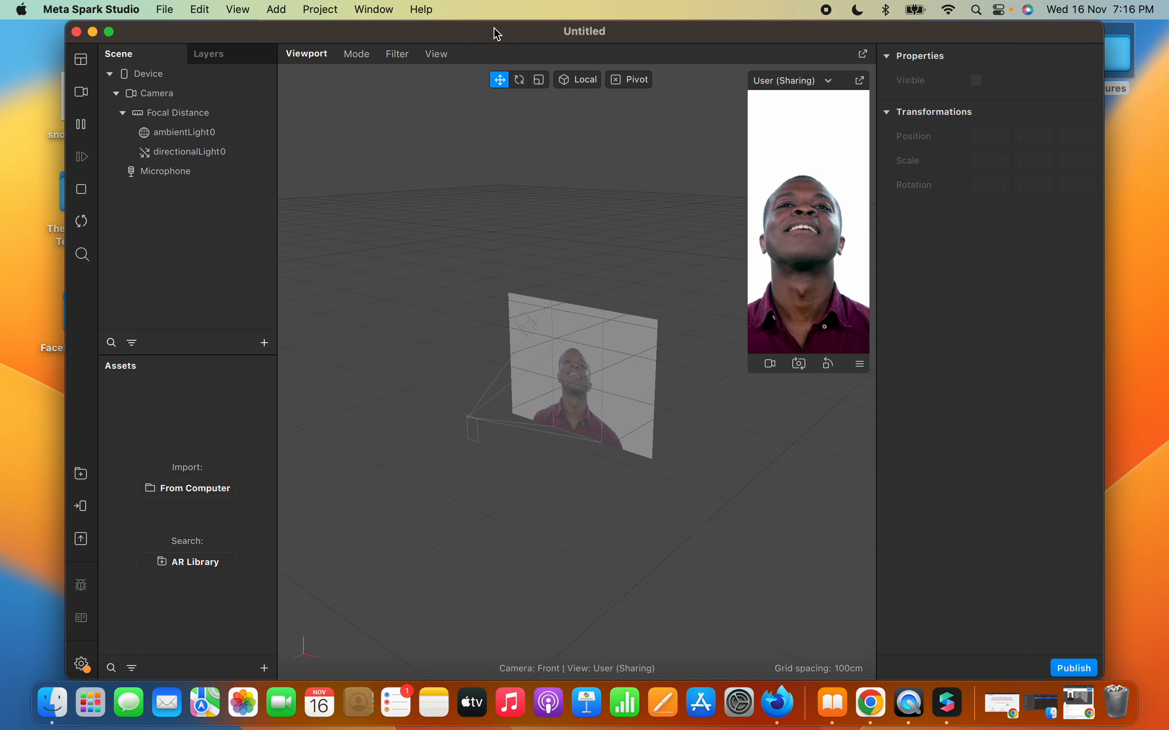
- Open the AR Library from the empty project and display the complete list of 3D objects
{"action": "left_click_drag", "start_coordinate": [495, 31], "coordinate": [471, 30]}
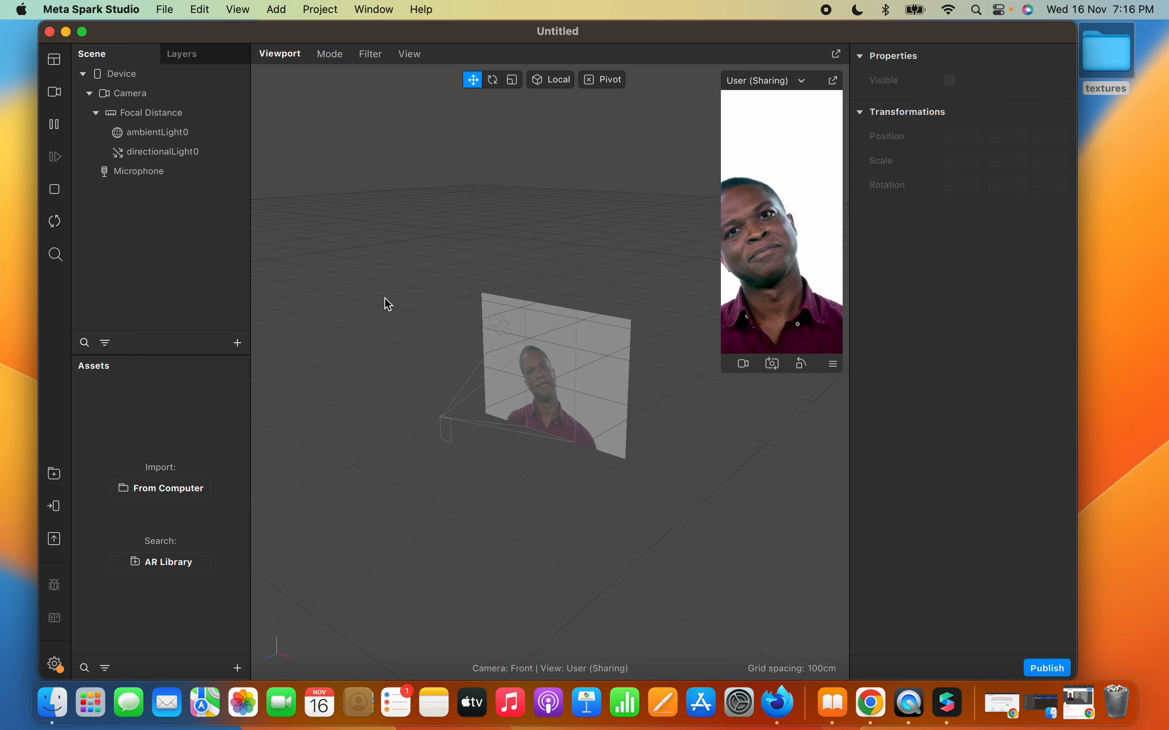
{"action": "left_click", "coordinate": [176, 569]}
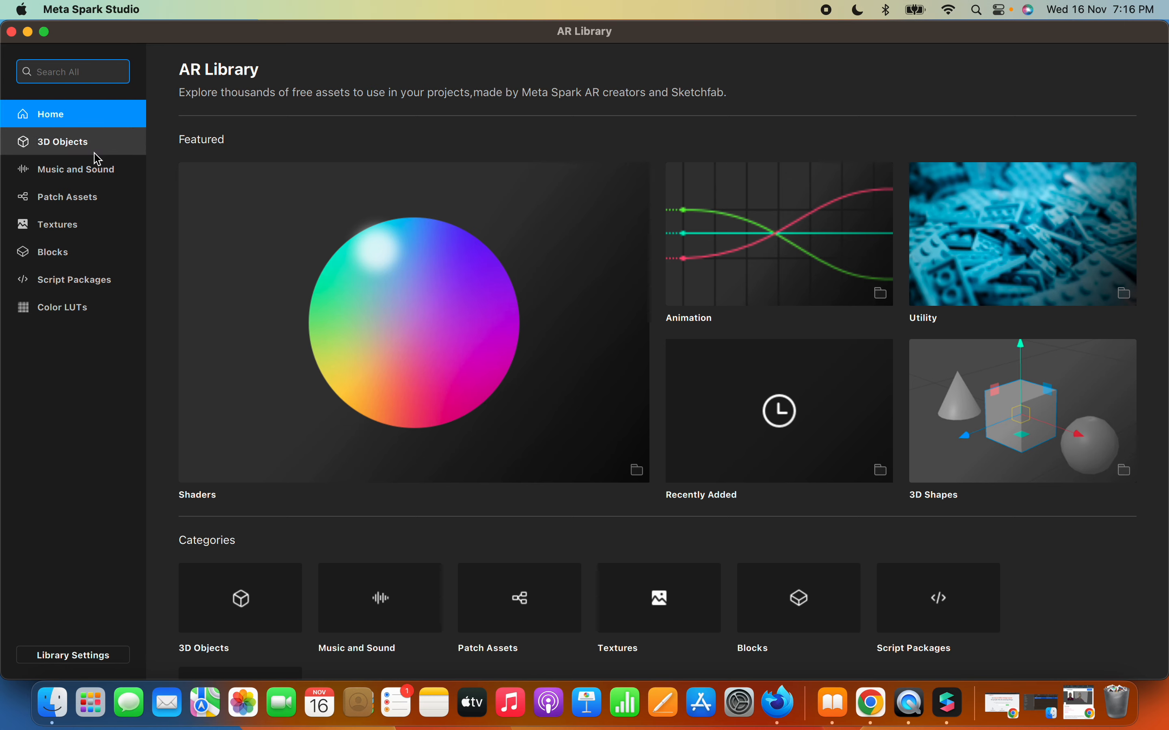
{"action": "left_click", "coordinate": [90, 153]}
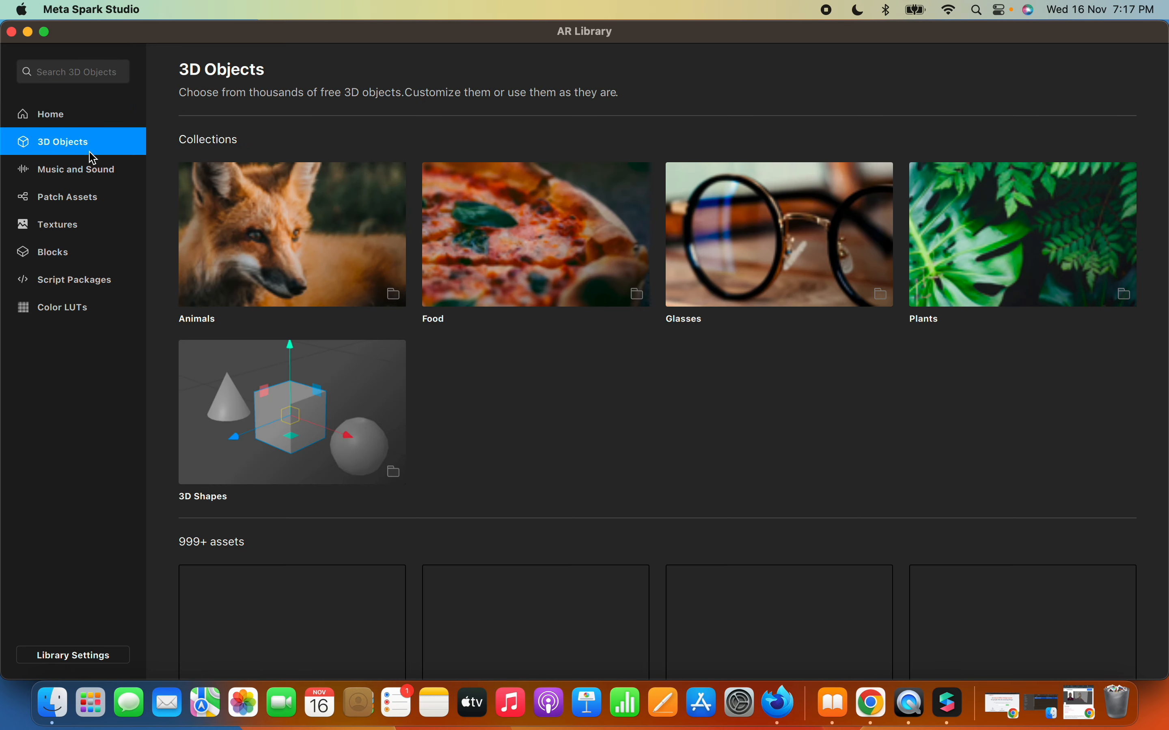
{"action": "scroll", "coordinate": [556, 389], "scroll_direction": "down", "scroll_amount": 6}
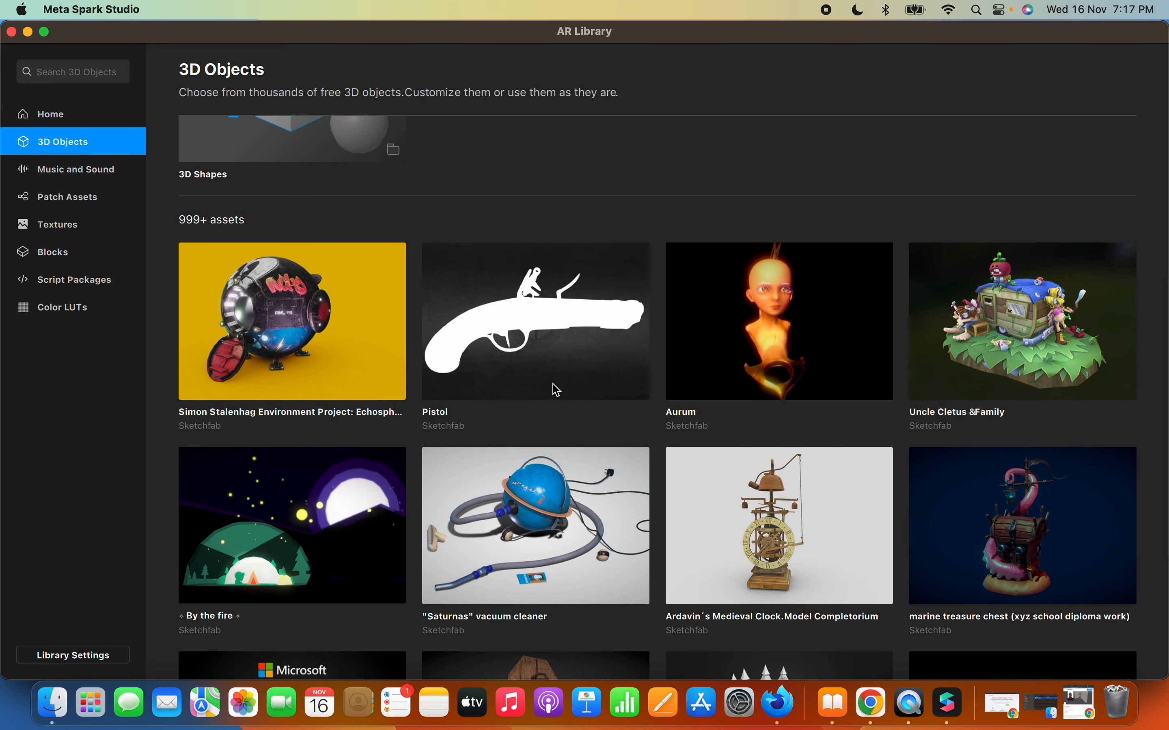
{"action": "scroll", "coordinate": [550, 408], "scroll_direction": "down", "scroll_amount": 4}
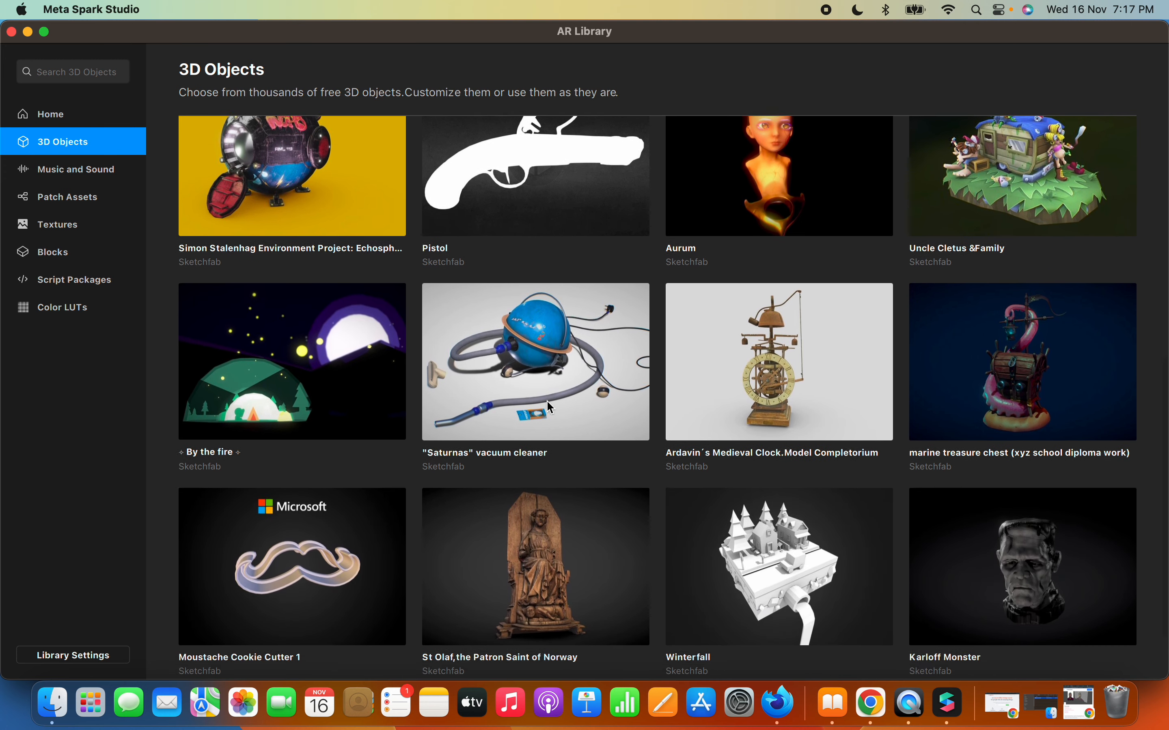
{"action": "scroll", "coordinate": [551, 408], "scroll_direction": "down", "scroll_amount": 1}
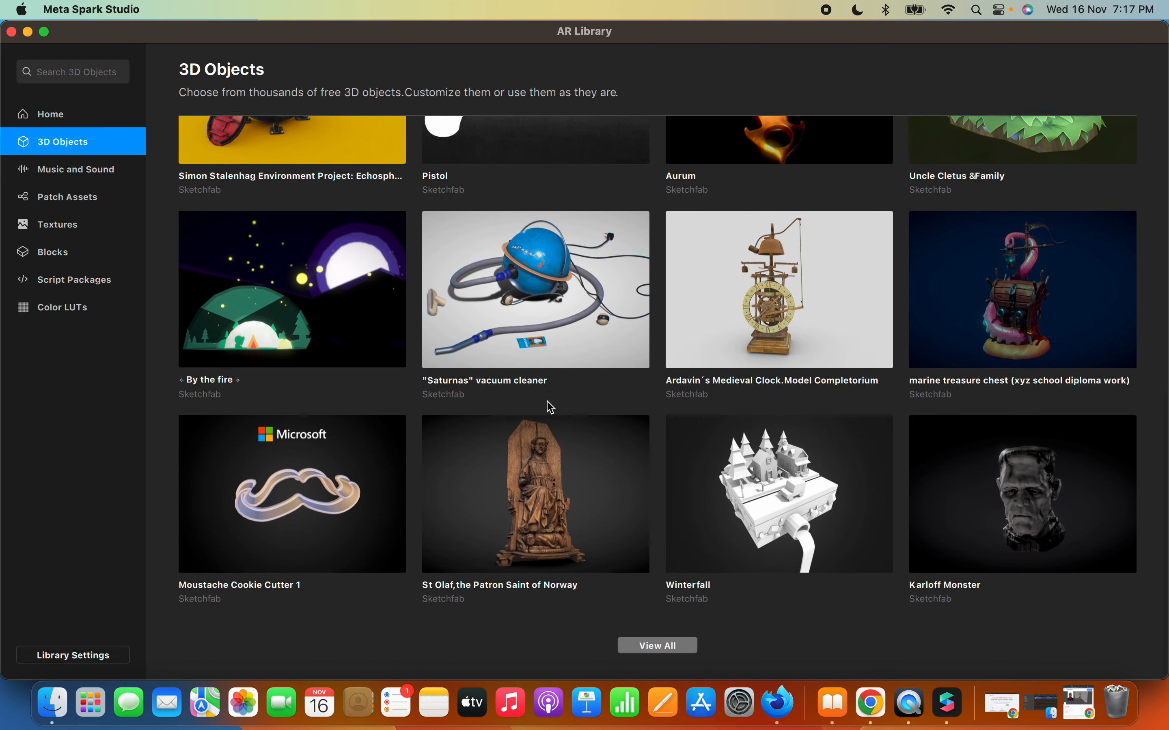
{"action": "left_click", "coordinate": [655, 642]}
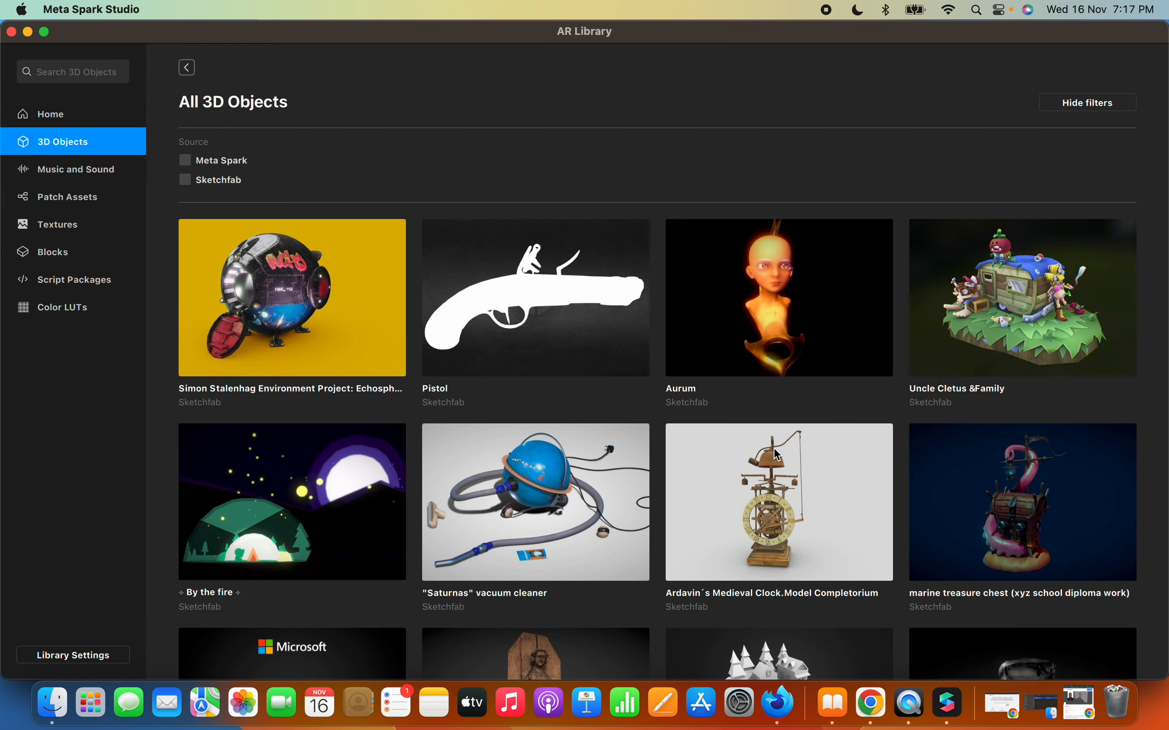
- Browse the complete list of 3D objects for a model to import into the project
{"action": "scroll", "coordinate": [779, 454], "scroll_direction": "down", "scroll_amount": 9}
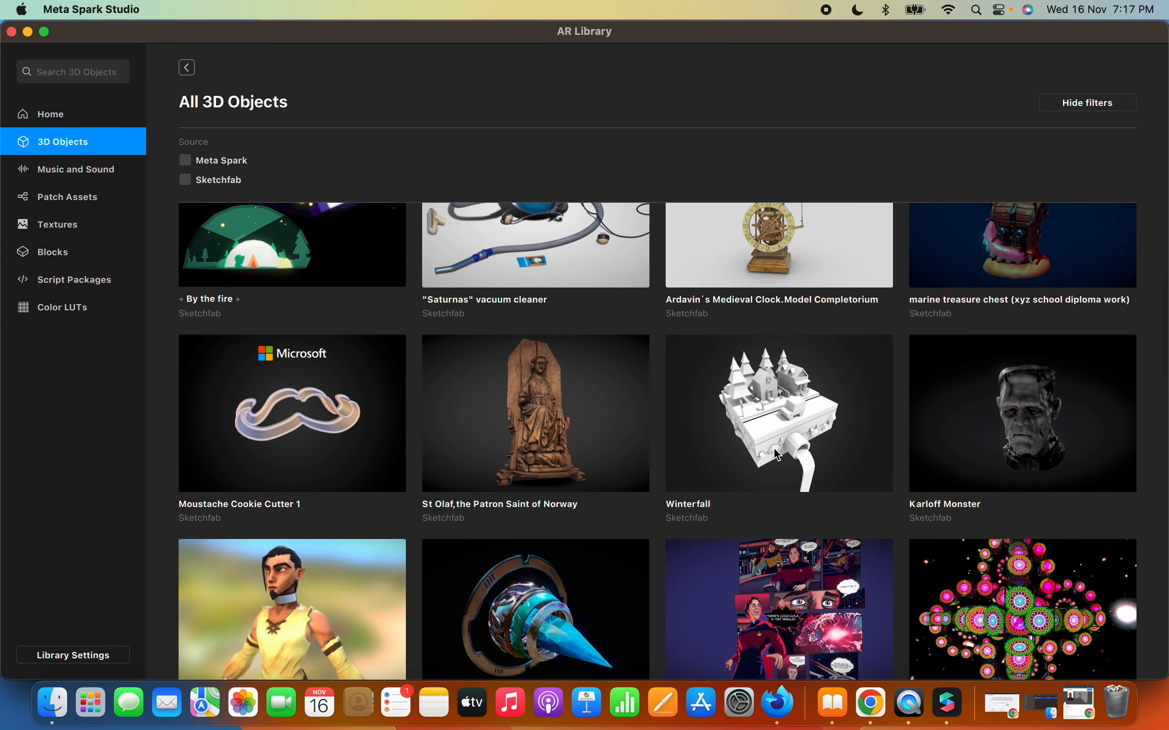
{"action": "scroll", "coordinate": [778, 454], "scroll_direction": "down", "scroll_amount": 7}
{"action": "scroll", "coordinate": [777, 454], "scroll_direction": "up", "scroll_amount": 6}
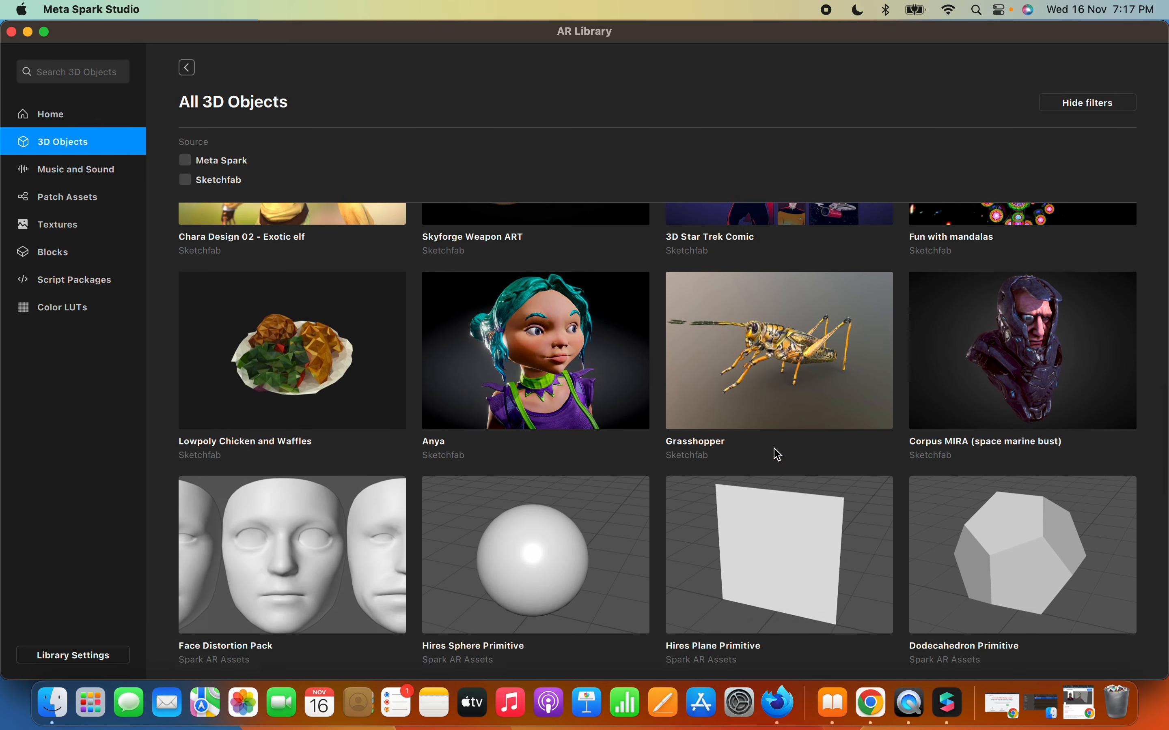
{"action": "scroll", "coordinate": [778, 454], "scroll_direction": "up", "scroll_amount": 10}
{"action": "scroll", "coordinate": [776, 453], "scroll_direction": "down", "scroll_amount": 9}
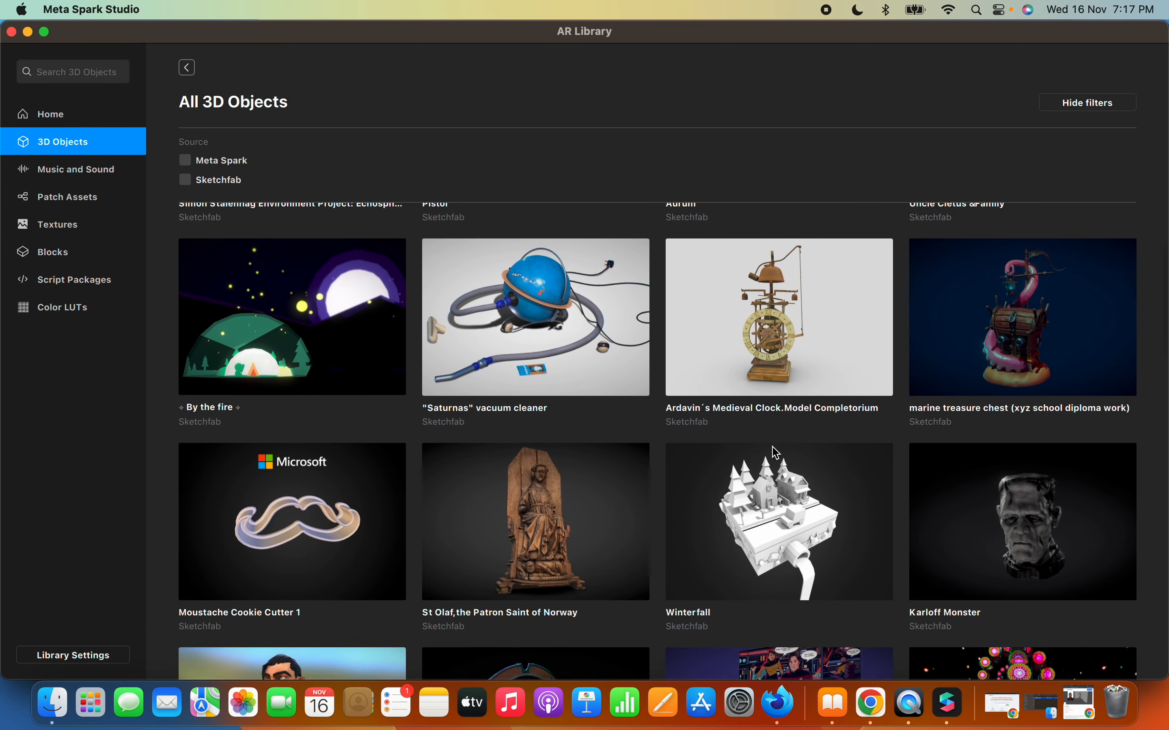
{"action": "scroll", "coordinate": [776, 454], "scroll_direction": "up", "scroll_amount": 15}
{"action": "scroll", "coordinate": [777, 454], "scroll_direction": "down", "scroll_amount": 8}
{"action": "scroll", "coordinate": [777, 454], "scroll_direction": "up", "scroll_amount": 1}
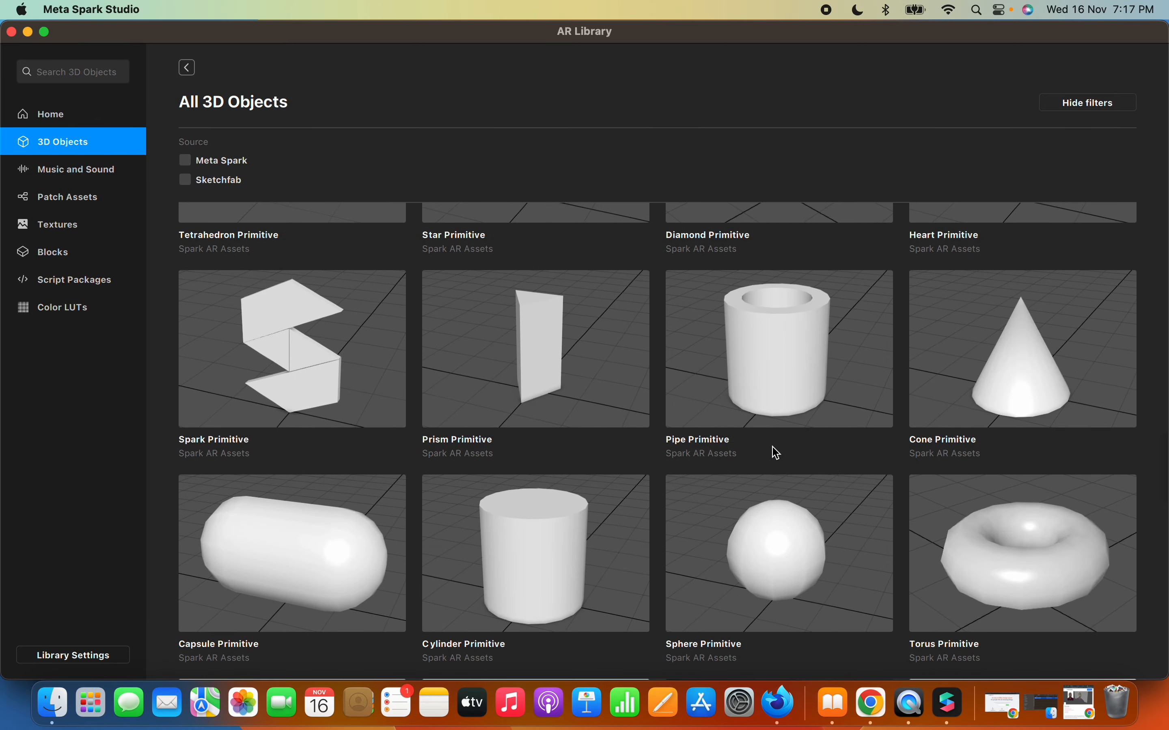
{"action": "scroll", "coordinate": [777, 453], "scroll_direction": "down", "scroll_amount": 3}
{"action": "scroll", "coordinate": [777, 453], "scroll_direction": "down", "scroll_amount": 3}
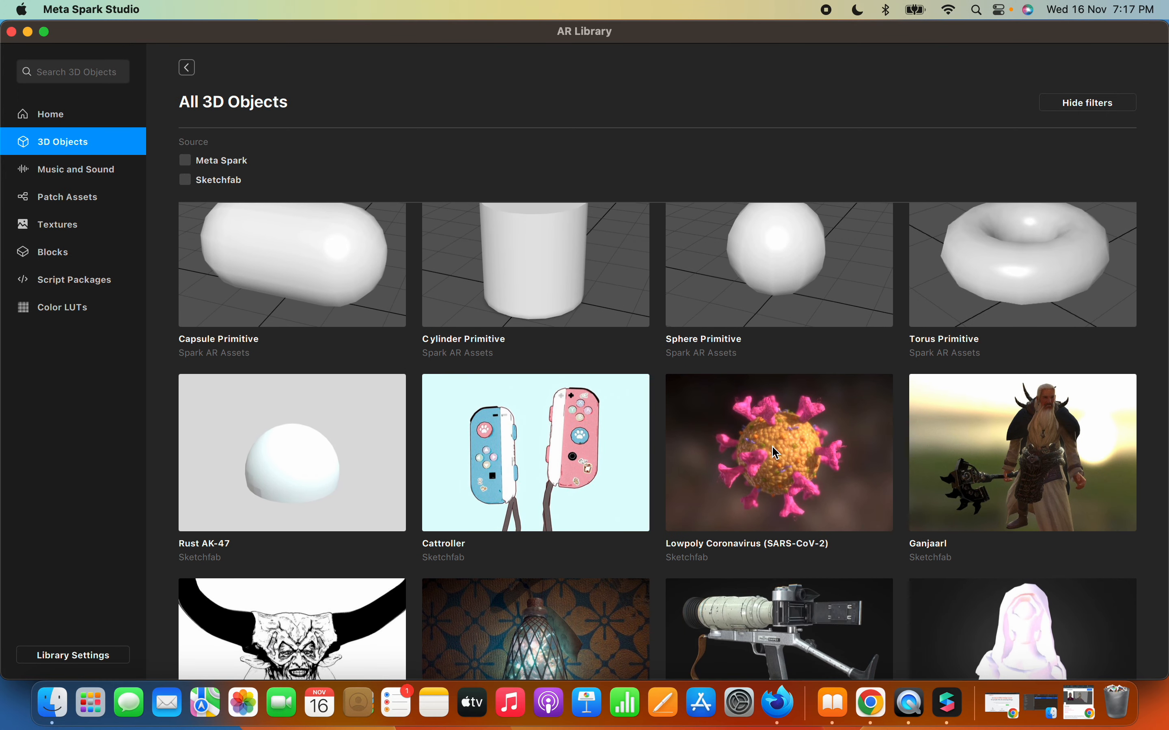
{"action": "scroll", "coordinate": [777, 454], "scroll_direction": "down", "scroll_amount": 3}
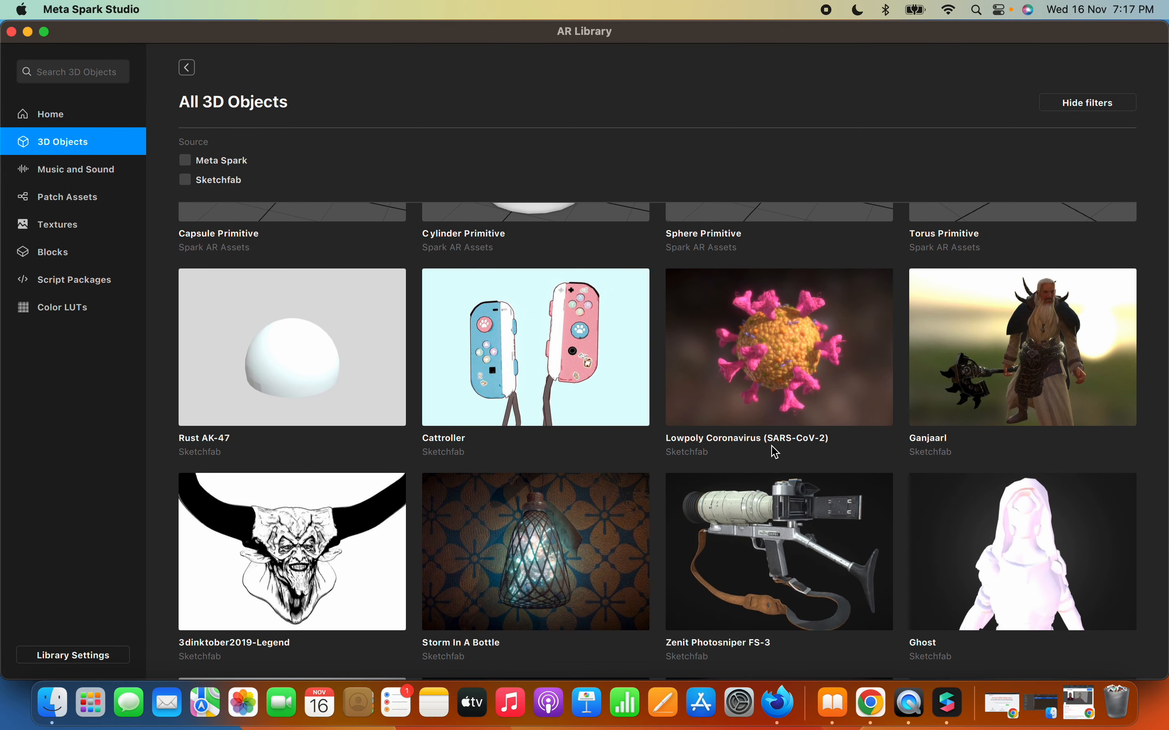
{"action": "scroll", "coordinate": [776, 453], "scroll_direction": "down", "scroll_amount": 15}
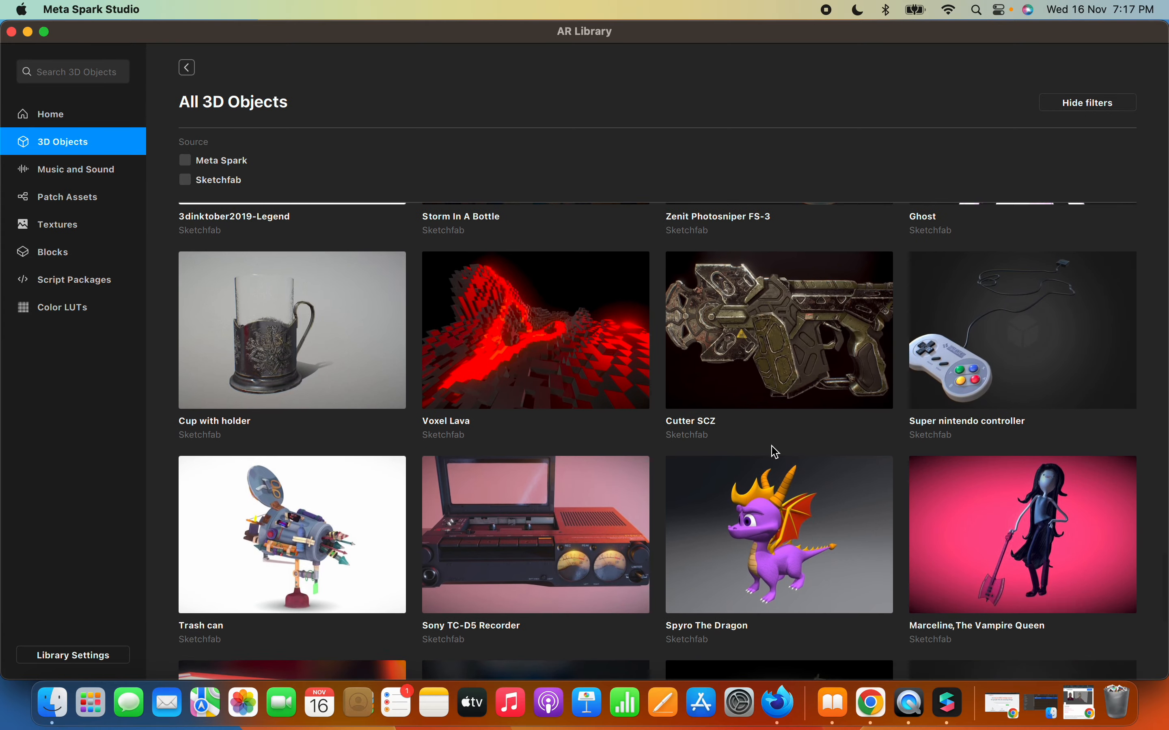
{"action": "scroll", "coordinate": [775, 453], "scroll_direction": "down", "scroll_amount": 15}
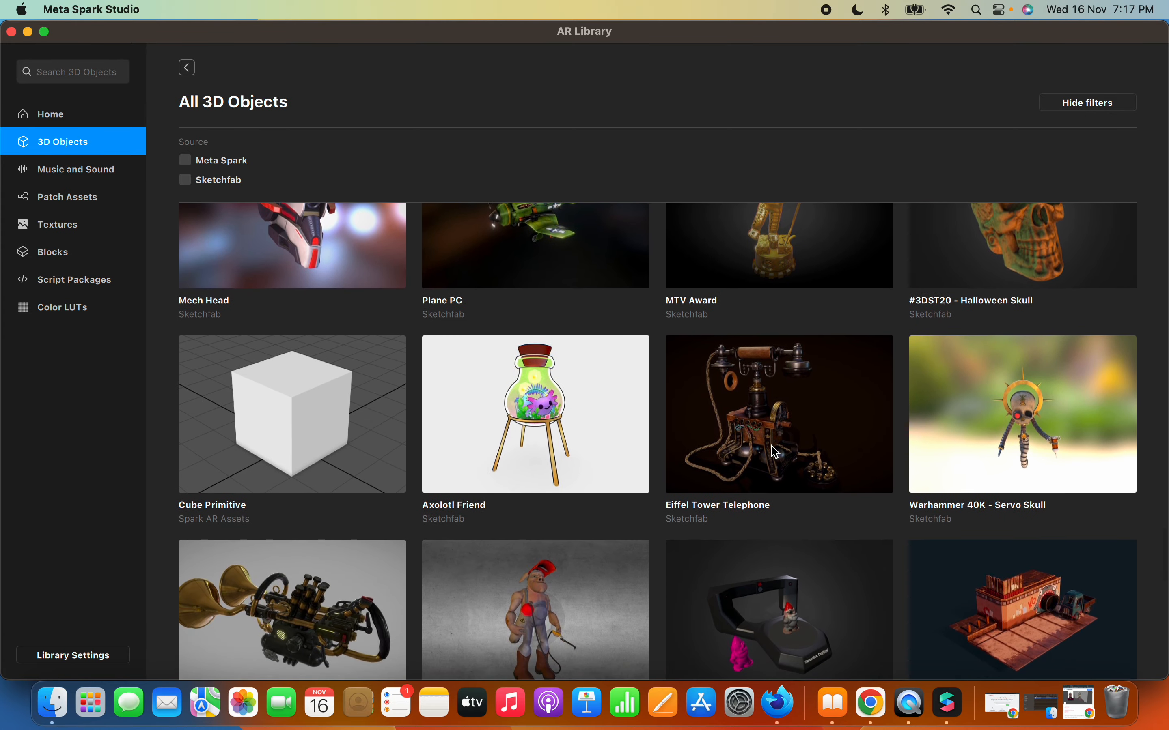
{"action": "scroll", "coordinate": [775, 453], "scroll_direction": "down", "scroll_amount": 12}
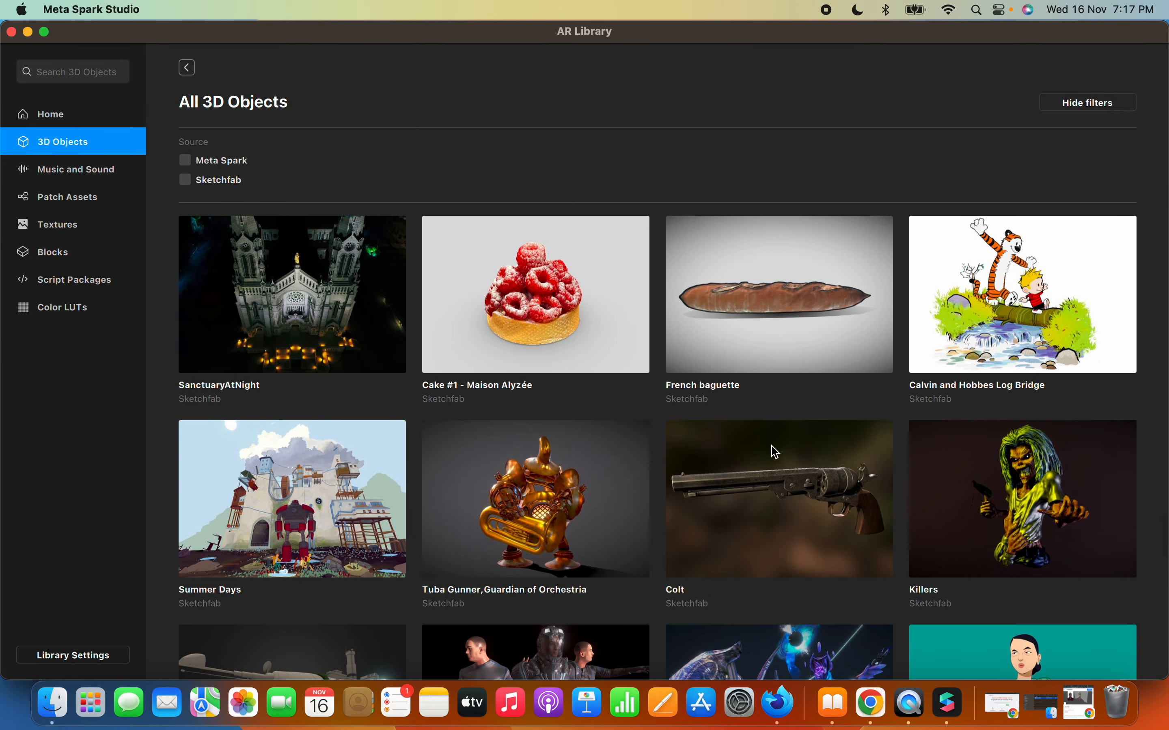
{"action": "scroll", "coordinate": [775, 453], "scroll_direction": "down", "scroll_amount": 18}
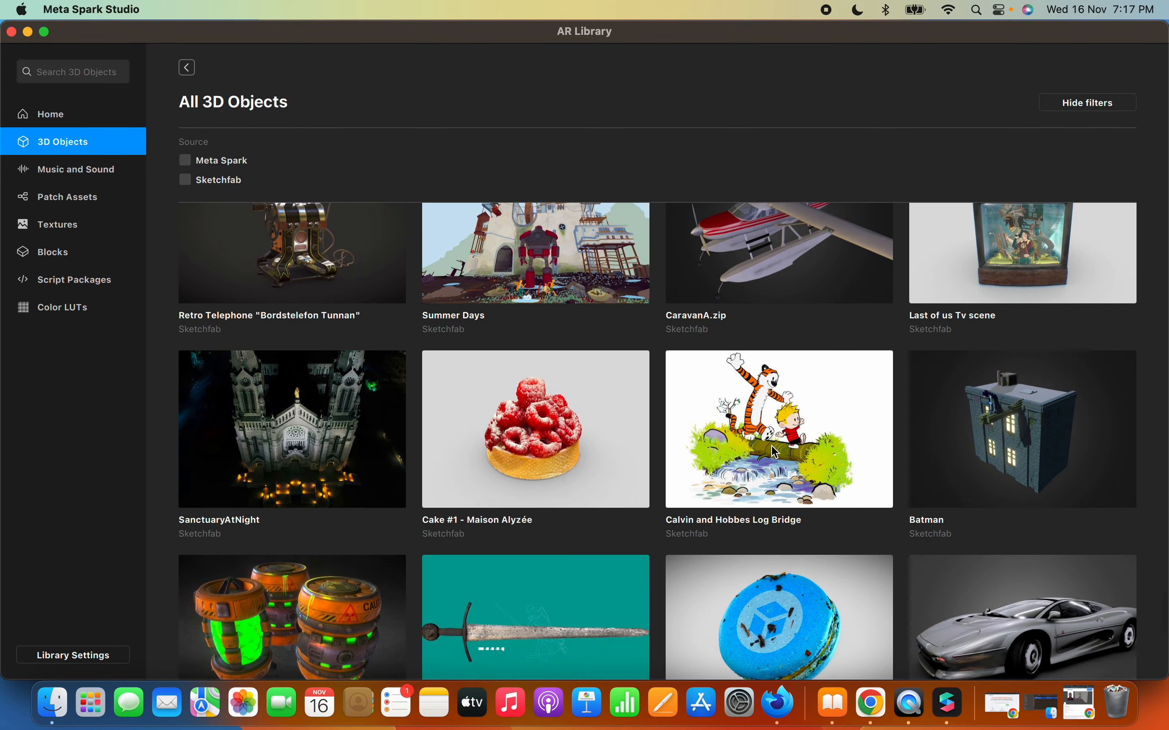
{"action": "scroll", "coordinate": [772, 451], "scroll_direction": "down", "scroll_amount": 12}
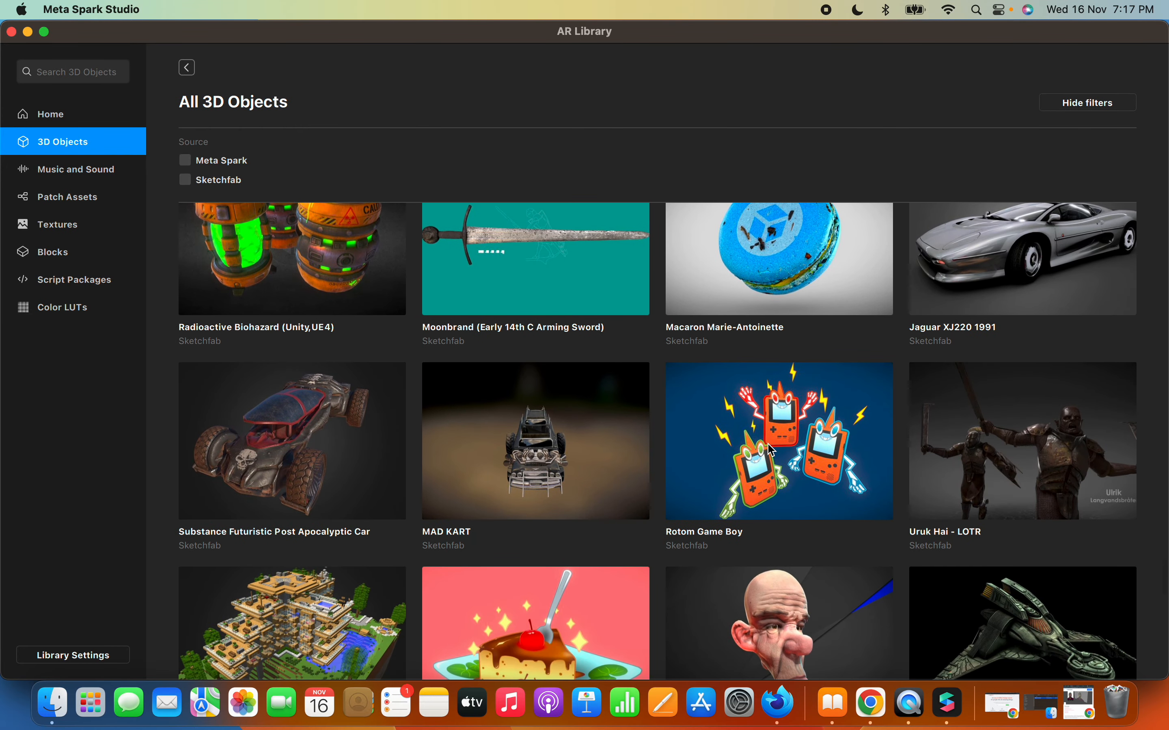
{"action": "scroll", "coordinate": [772, 450], "scroll_direction": "down", "scroll_amount": 13}
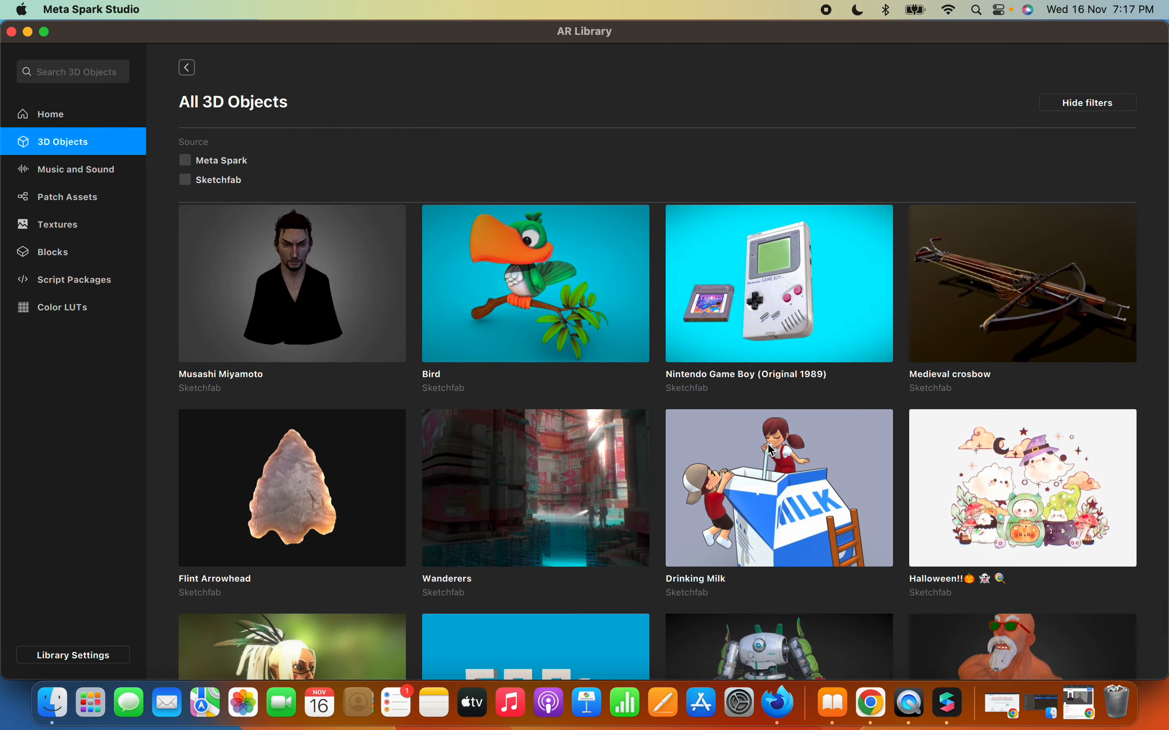
{"action": "scroll", "coordinate": [772, 450], "scroll_direction": "up", "scroll_amount": 20}
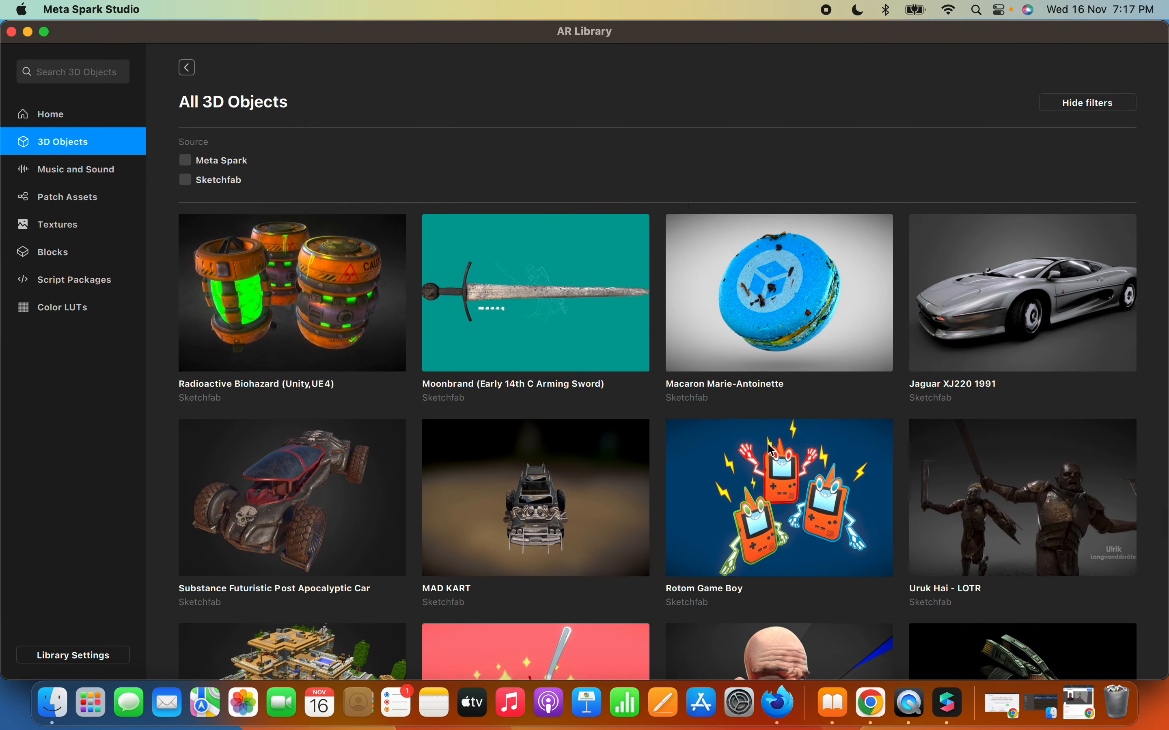
{"action": "scroll", "coordinate": [771, 450], "scroll_direction": "up", "scroll_amount": 10}
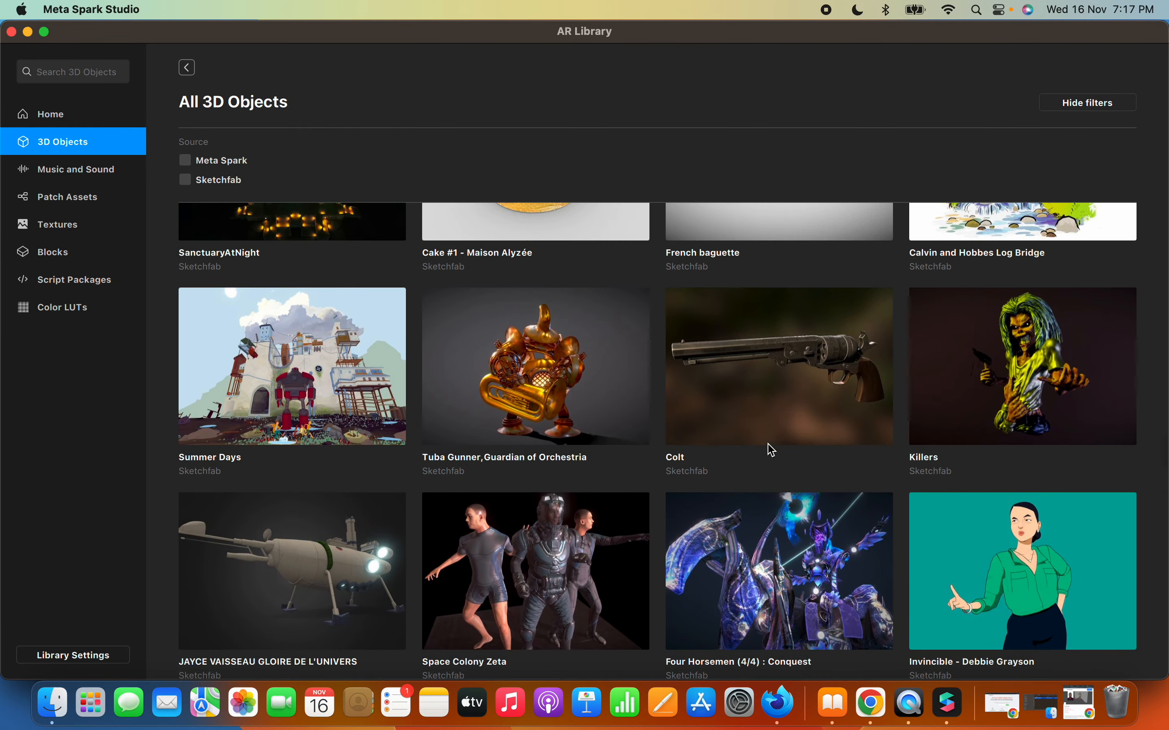
{"action": "scroll", "coordinate": [771, 451], "scroll_direction": "up", "scroll_amount": 20}
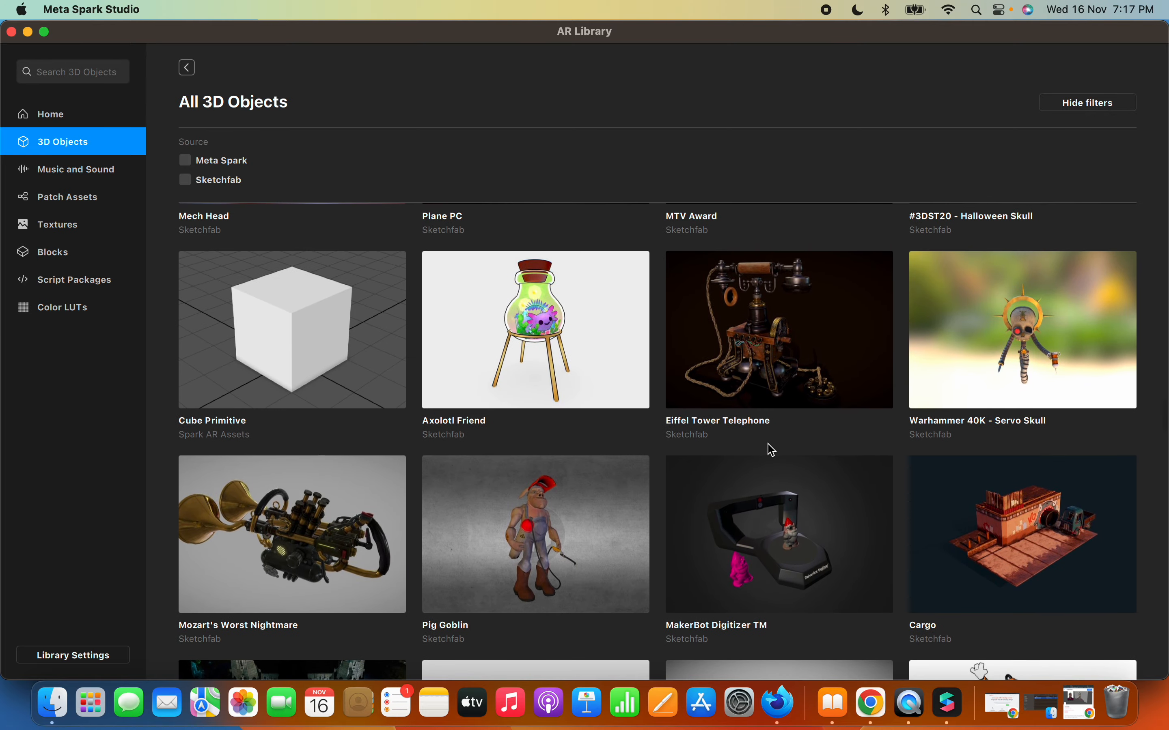
{"action": "scroll", "coordinate": [772, 451], "scroll_direction": "up", "scroll_amount": 10}
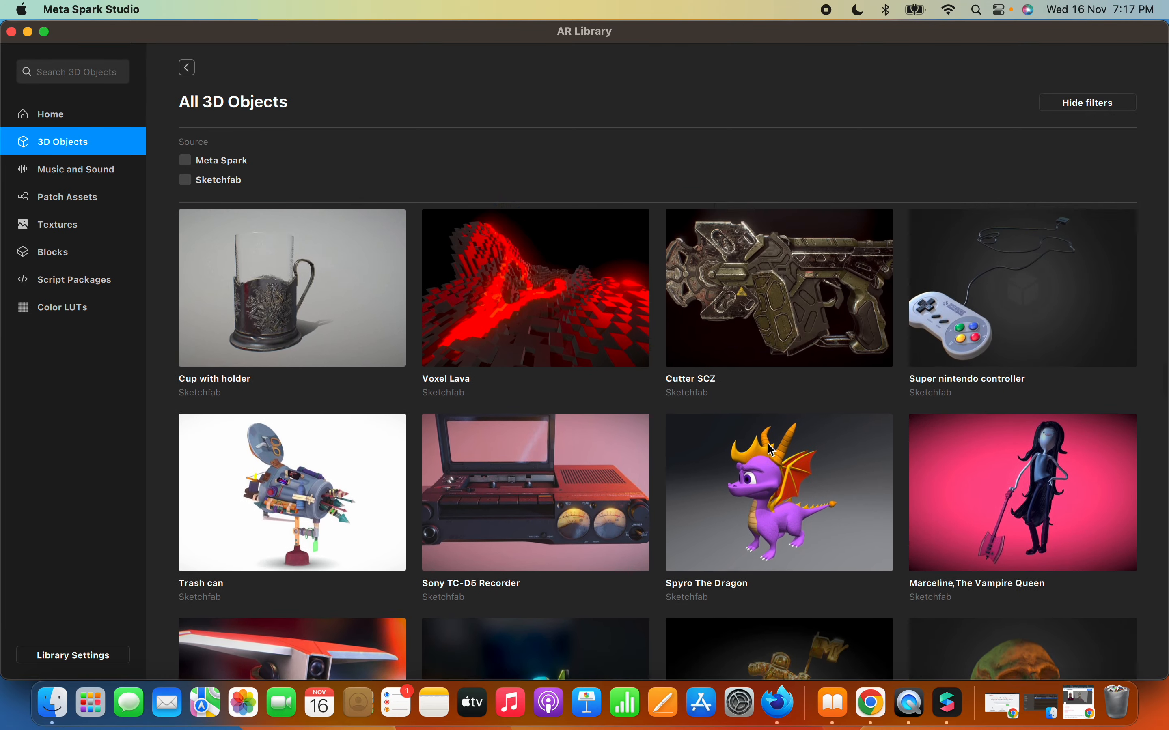
{"action": "scroll", "coordinate": [771, 450], "scroll_direction": "up", "scroll_amount": 10}
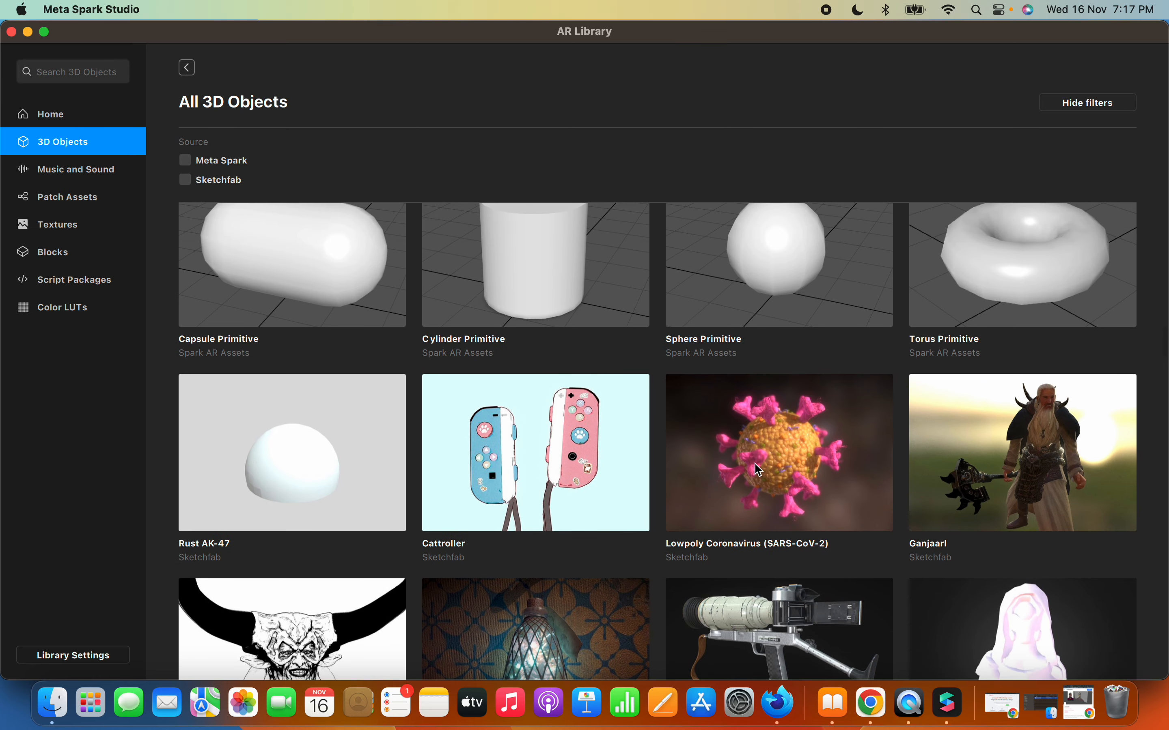
- Import the free Lowpoly Coronavirus (SARS-CoV-2) model into the project and minimize the library window
{"action": "left_click", "coordinate": [839, 468]}
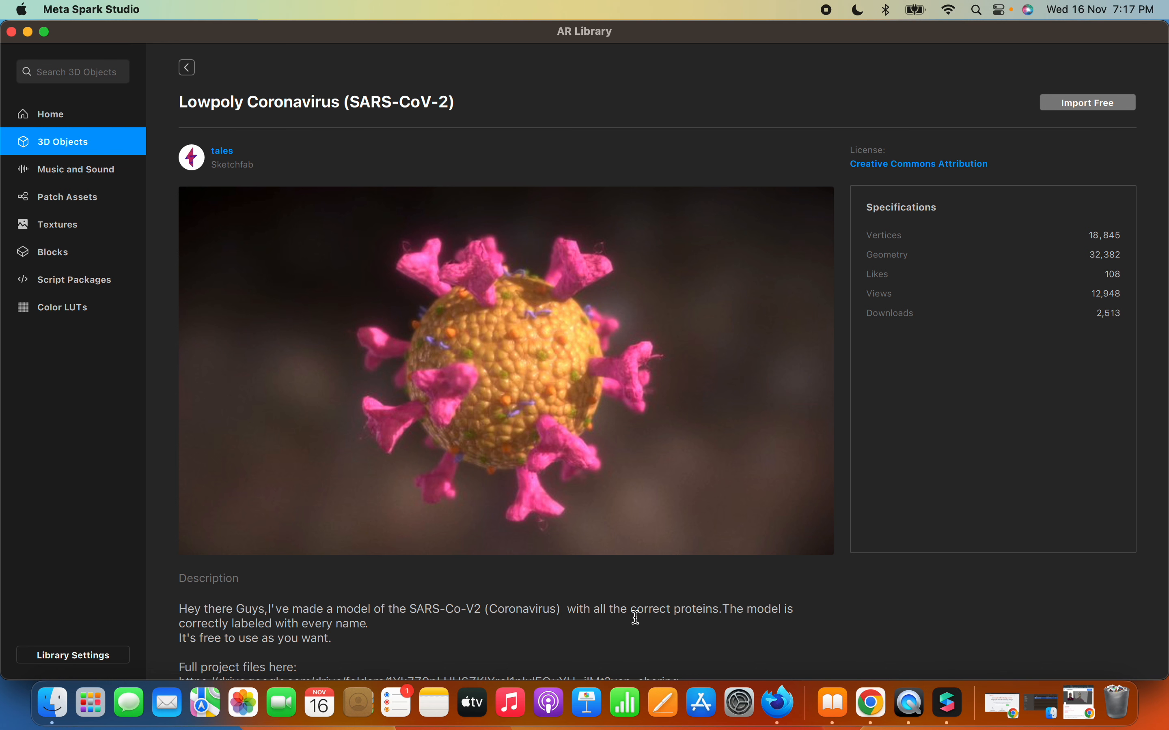
{"action": "scroll", "coordinate": [634, 615], "scroll_direction": "down", "scroll_amount": 2}
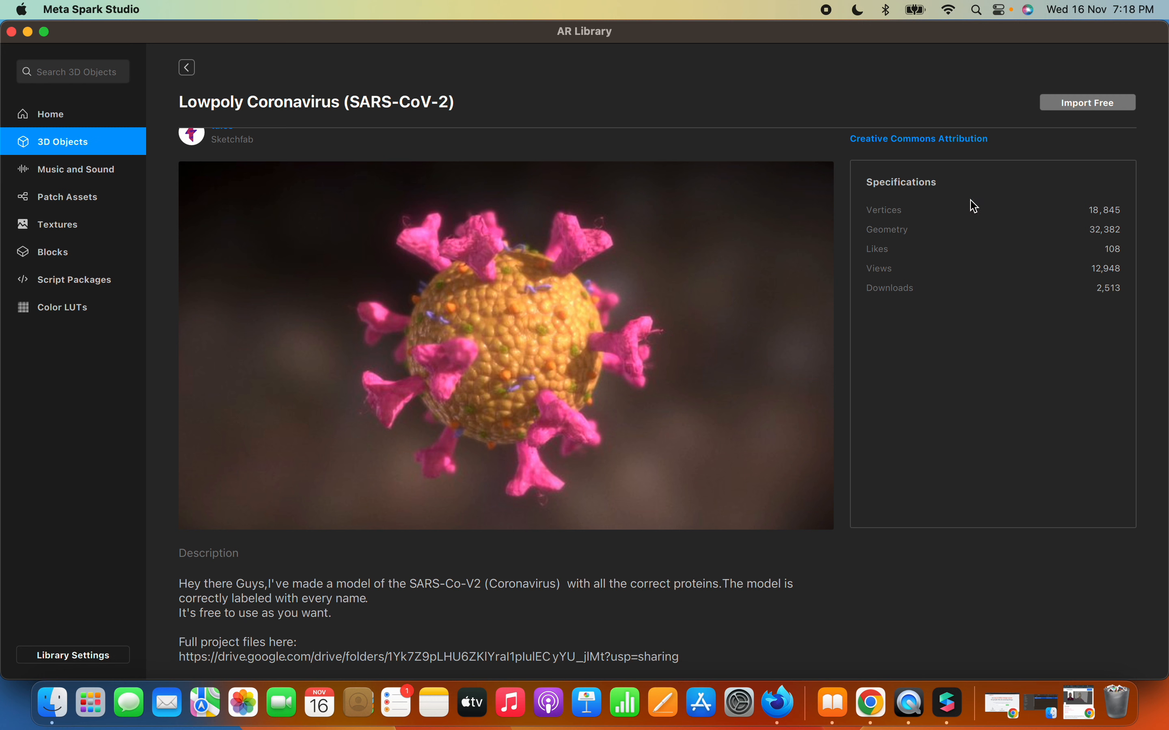
{"action": "left_click", "coordinate": [1081, 109]}
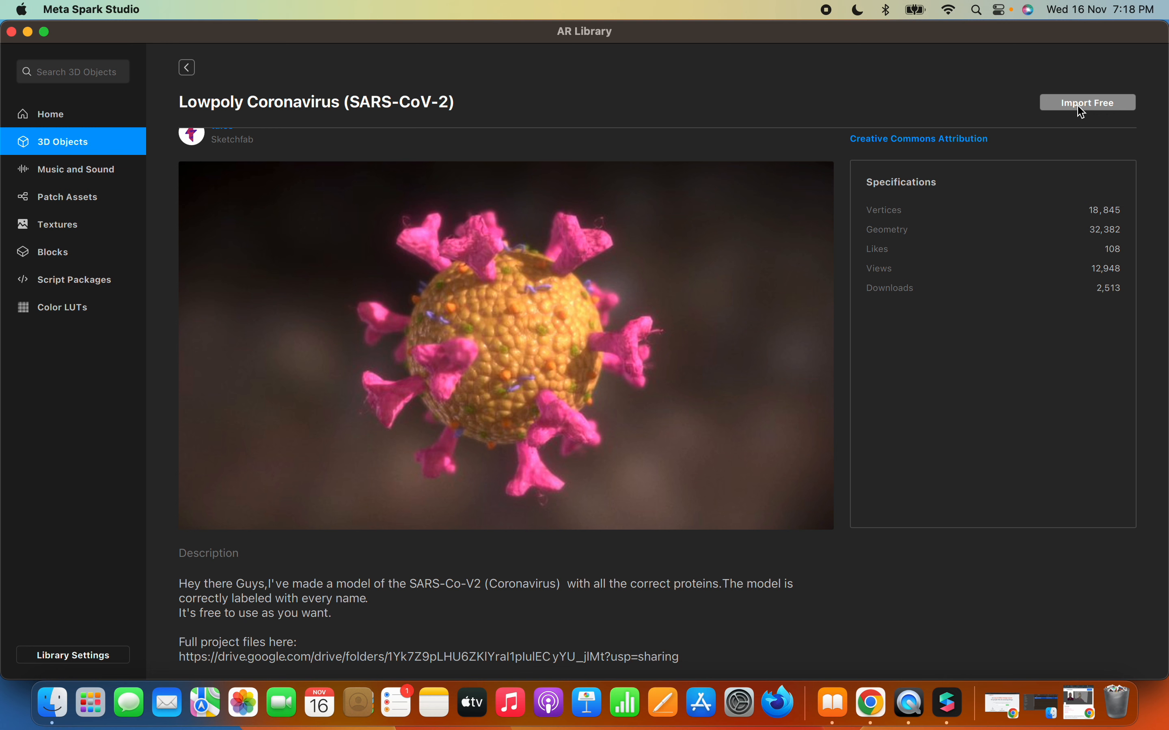
{"action": "left_click", "coordinate": [1074, 107]}
{"action": "scroll", "coordinate": [1034, 249], "scroll_direction": "up", "scroll_amount": 2}
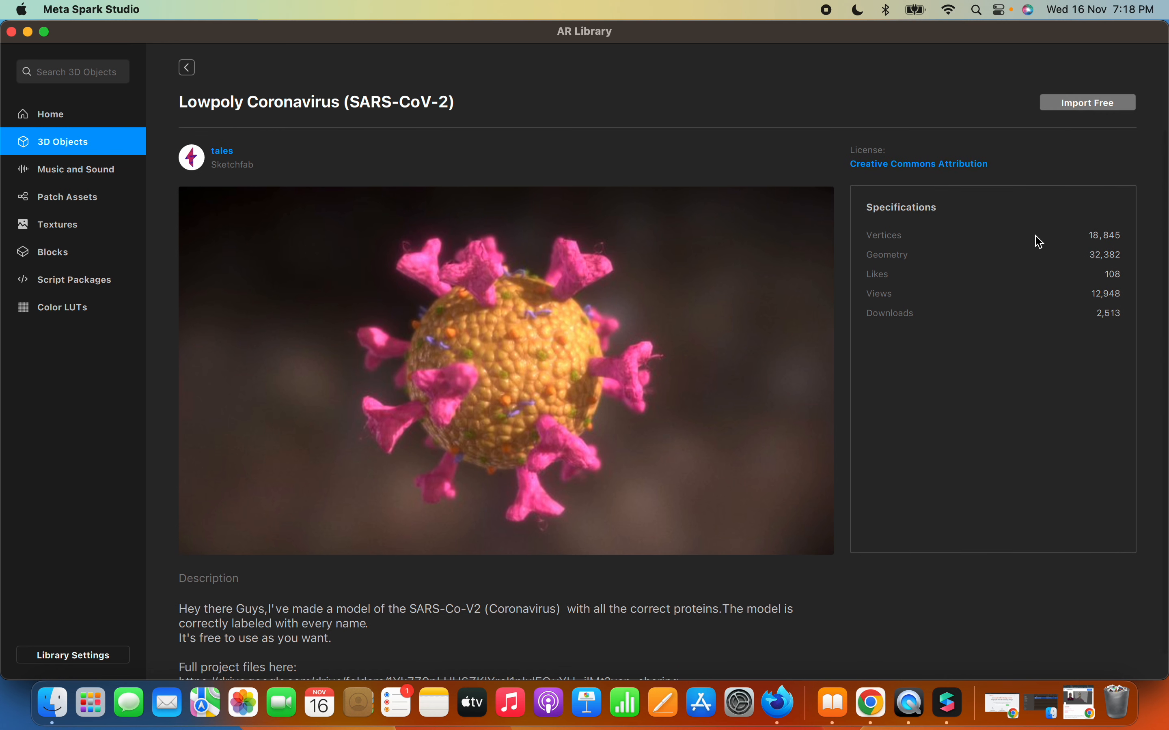
{"action": "left_click", "coordinate": [1078, 103]}
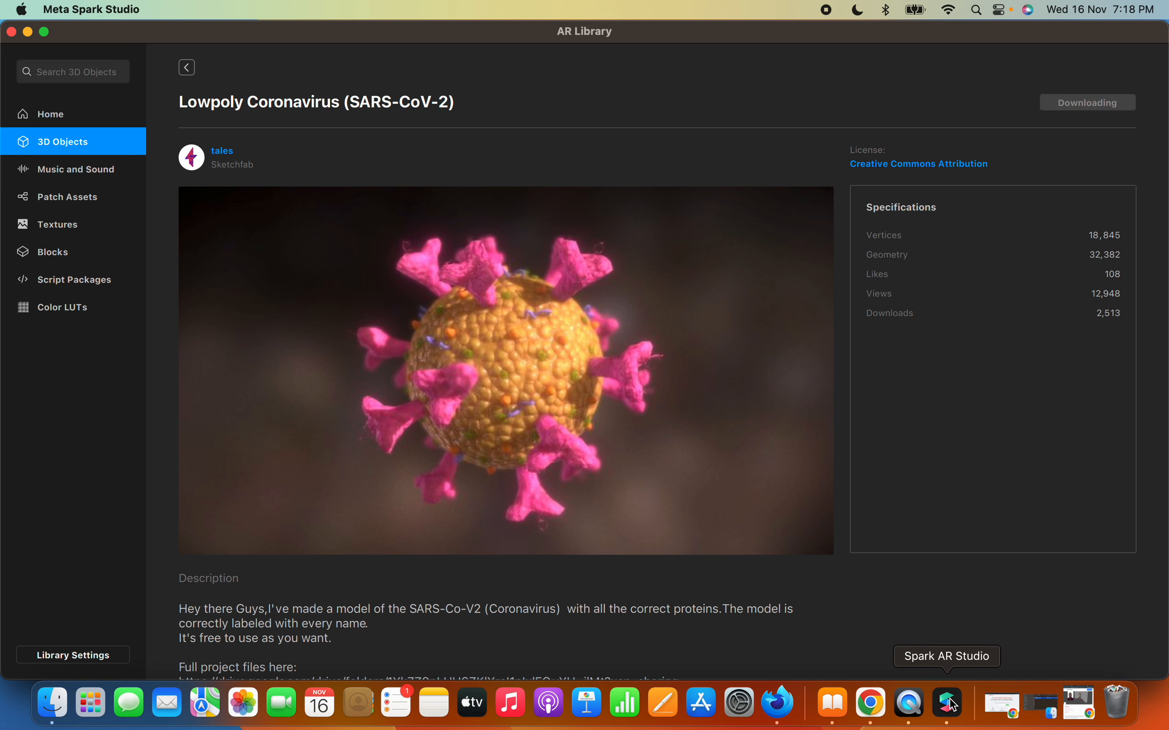
{"action": "left_click", "coordinate": [28, 32]}
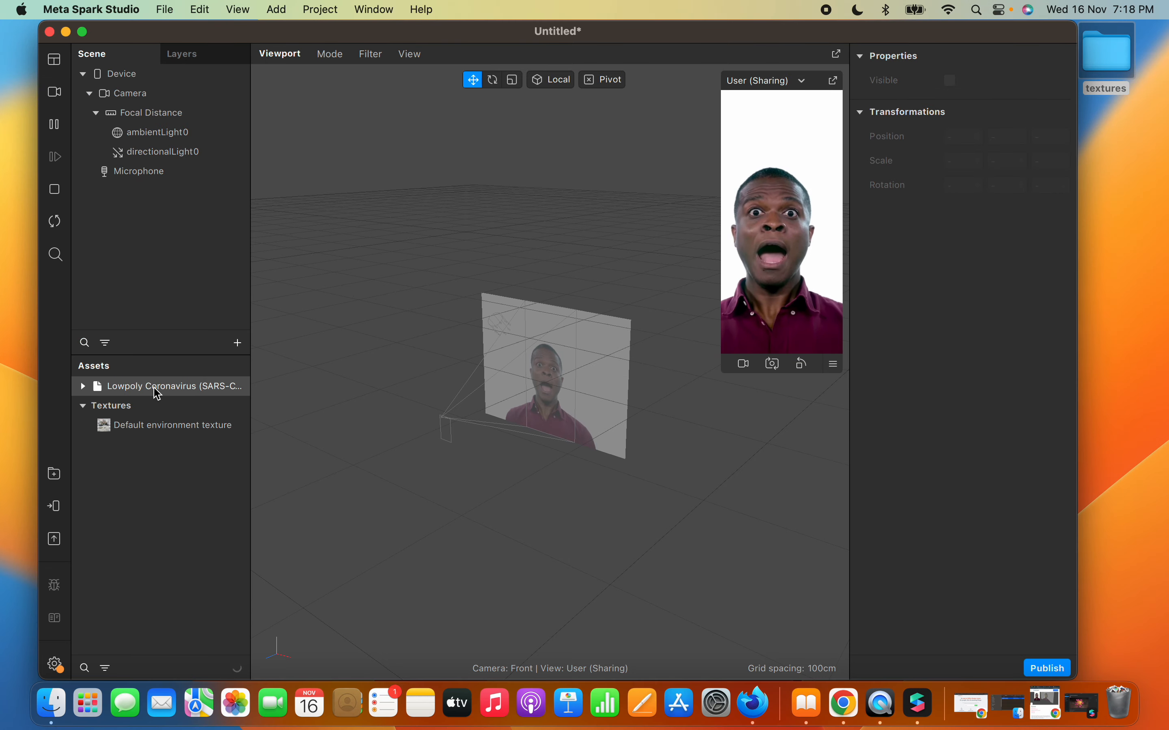
- Inspect the contents of the imported Lowpoly Coronavirus asset and the properties of the default environment texture
{"action": "left_click", "coordinate": [83, 386]}
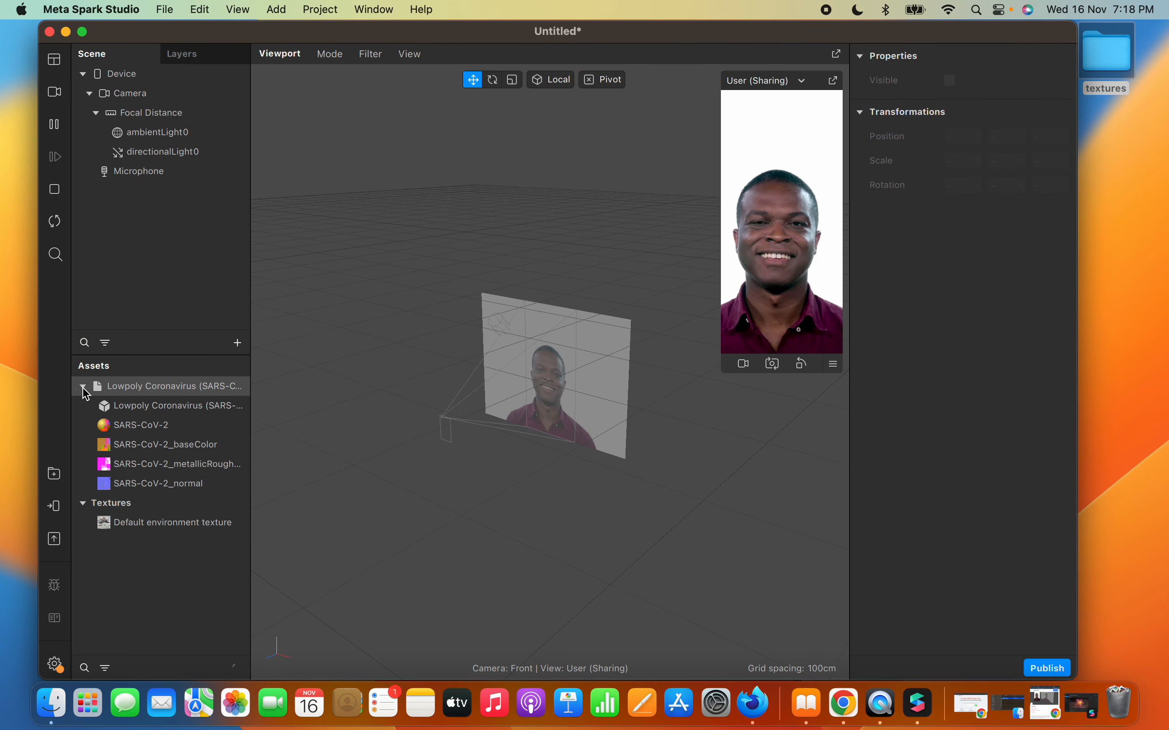
{"action": "left_click", "coordinate": [83, 386]}
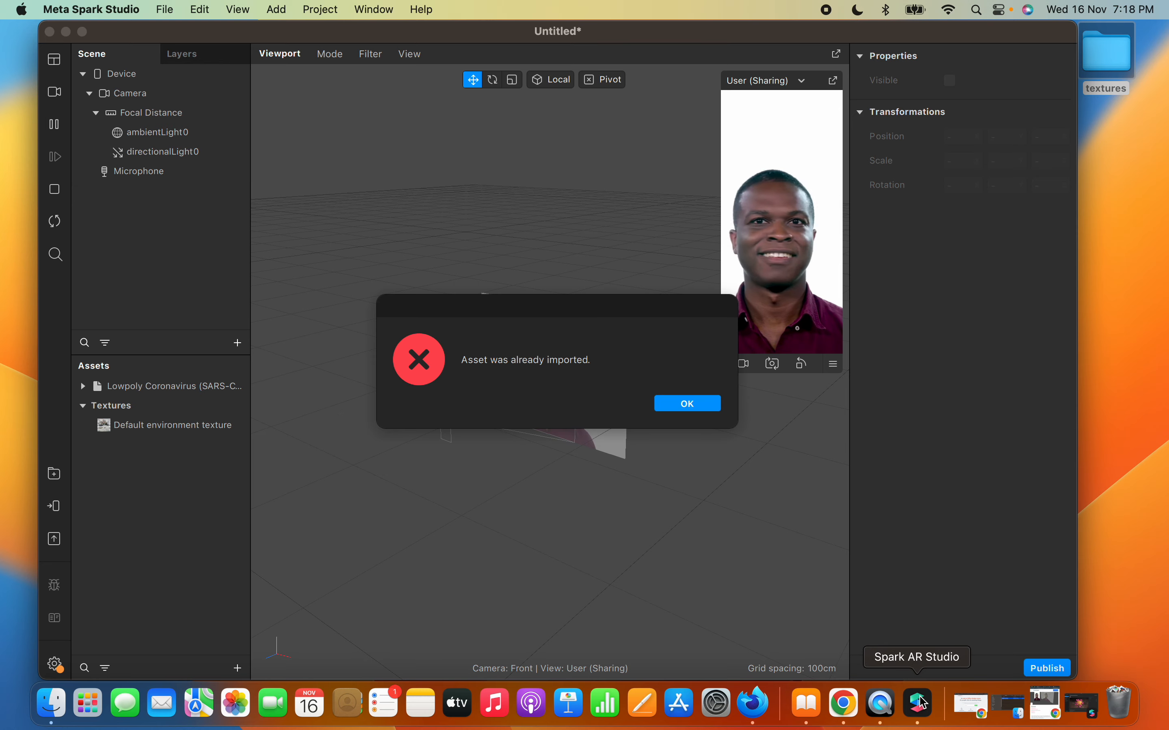
{"action": "left_click", "coordinate": [666, 408]}
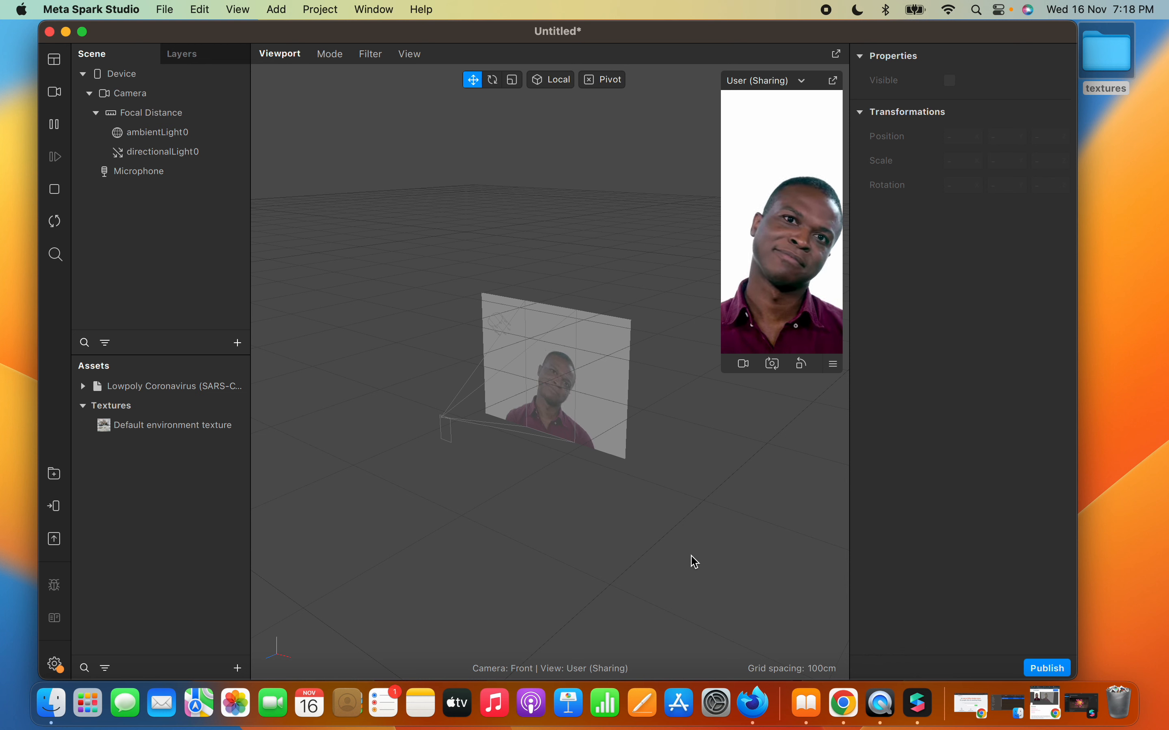
{"action": "left_click", "coordinate": [155, 426]}
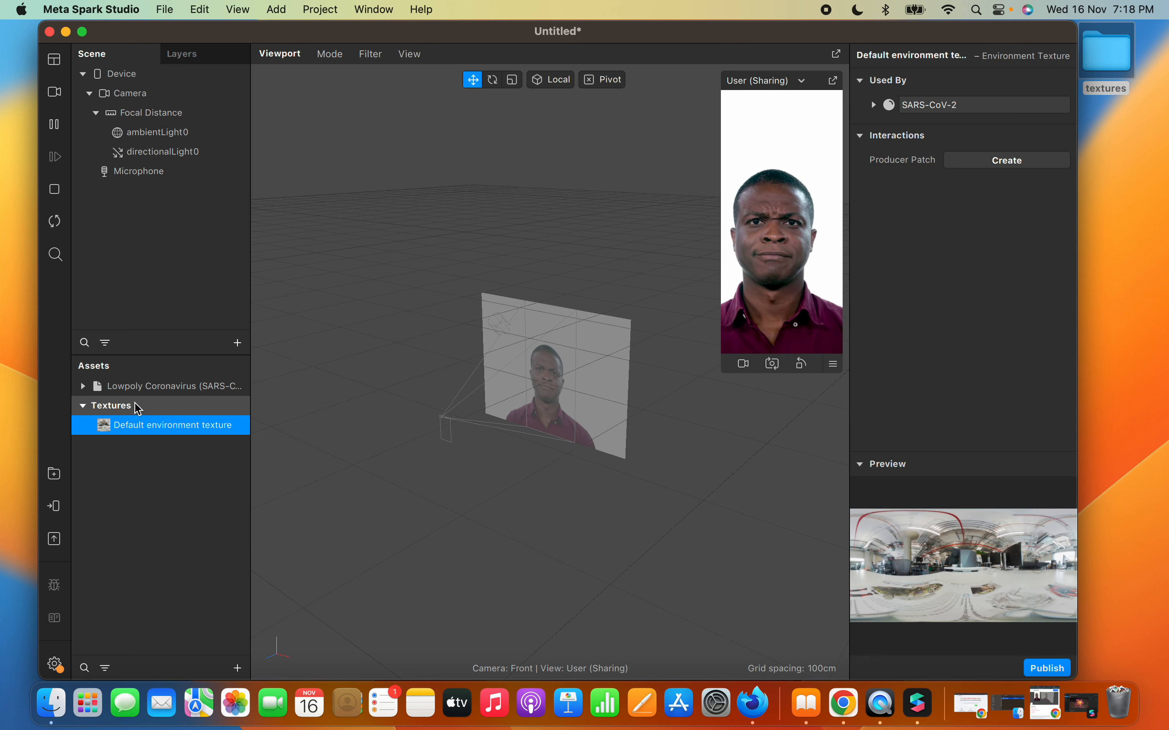
{"action": "left_click", "coordinate": [82, 386]}
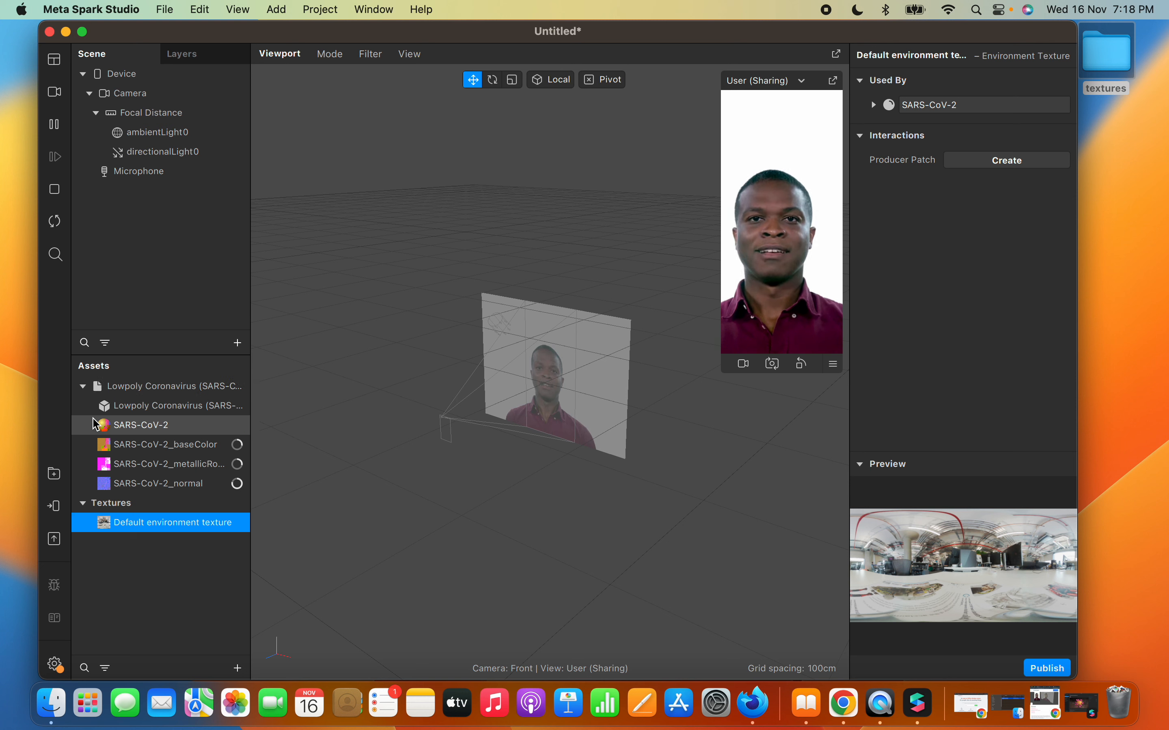
- Examine the properties of the coronavirus 3D object, the SARS-CoV-2 material, its baseColor, metallicRoughness and normal textures, and the default environment texture
{"action": "left_click", "coordinate": [83, 503]}
{"action": "left_click", "coordinate": [83, 503]}
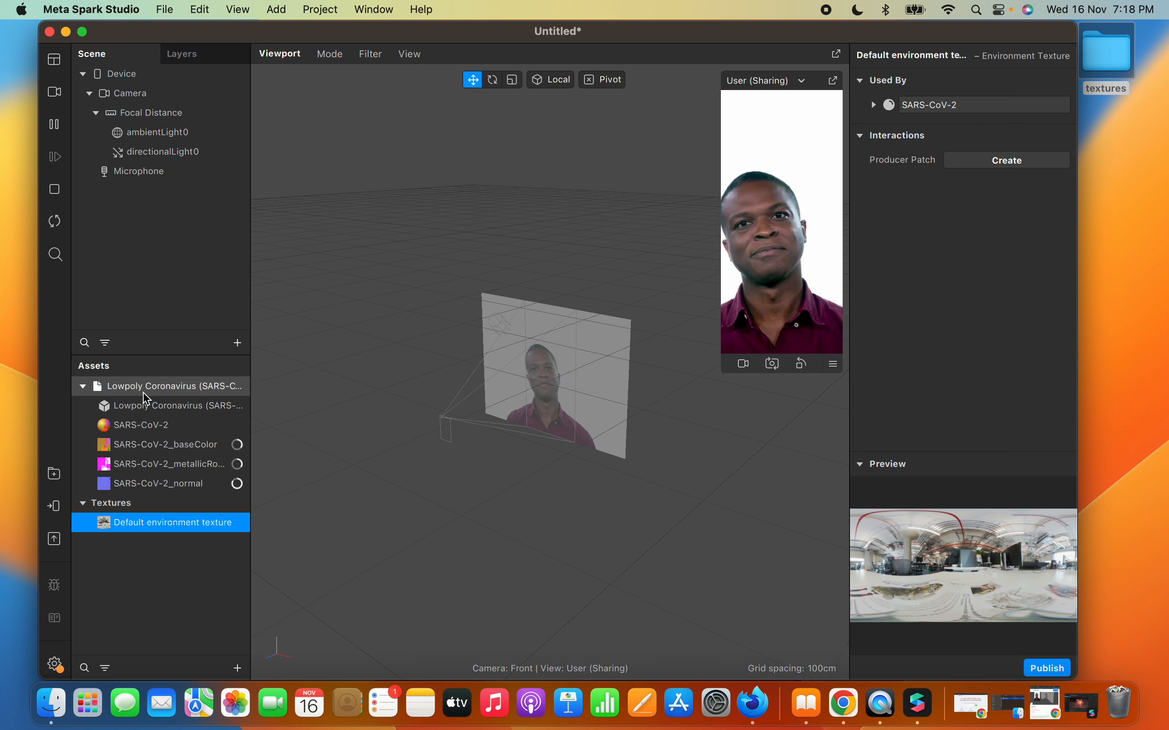
{"action": "left_click", "coordinate": [146, 408]}
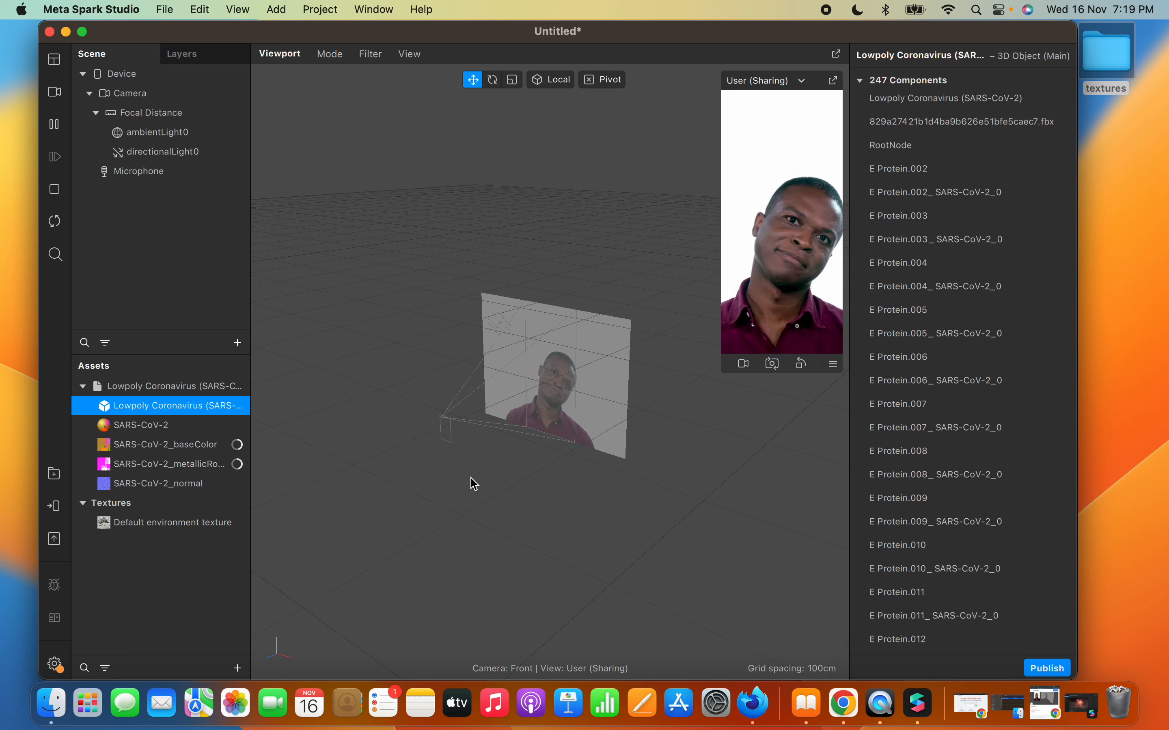
{"action": "left_click", "coordinate": [174, 428]}
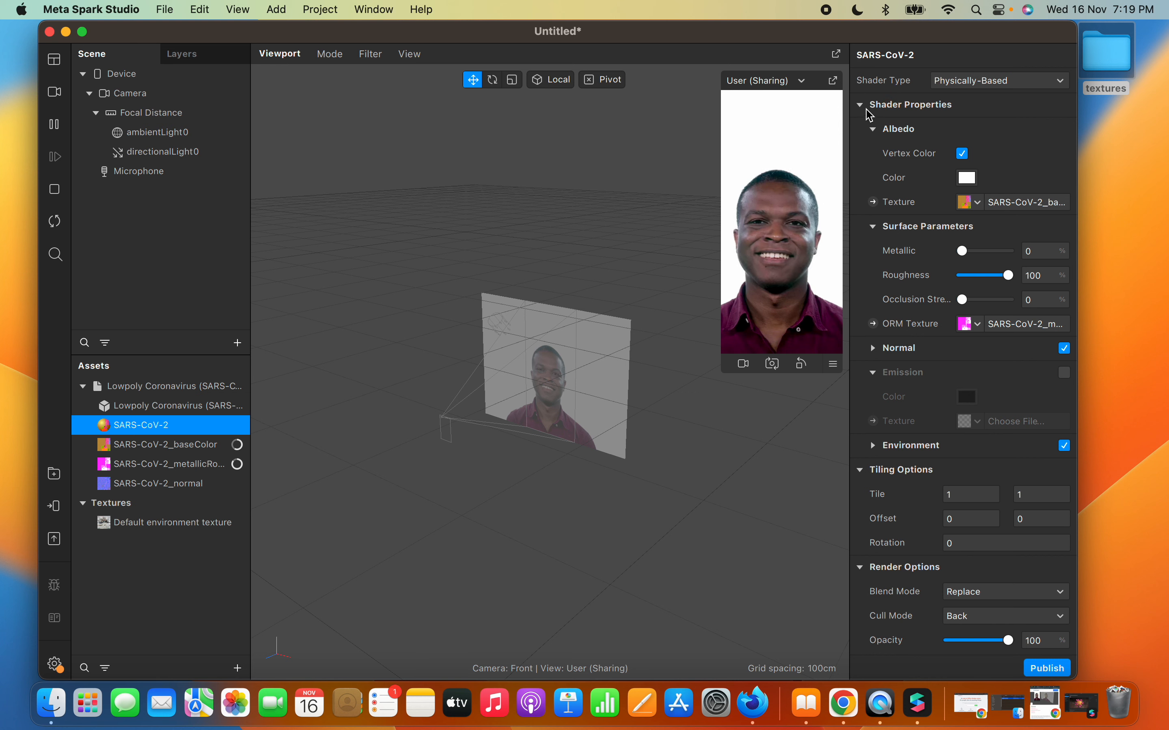
{"action": "left_click", "coordinate": [180, 448]}
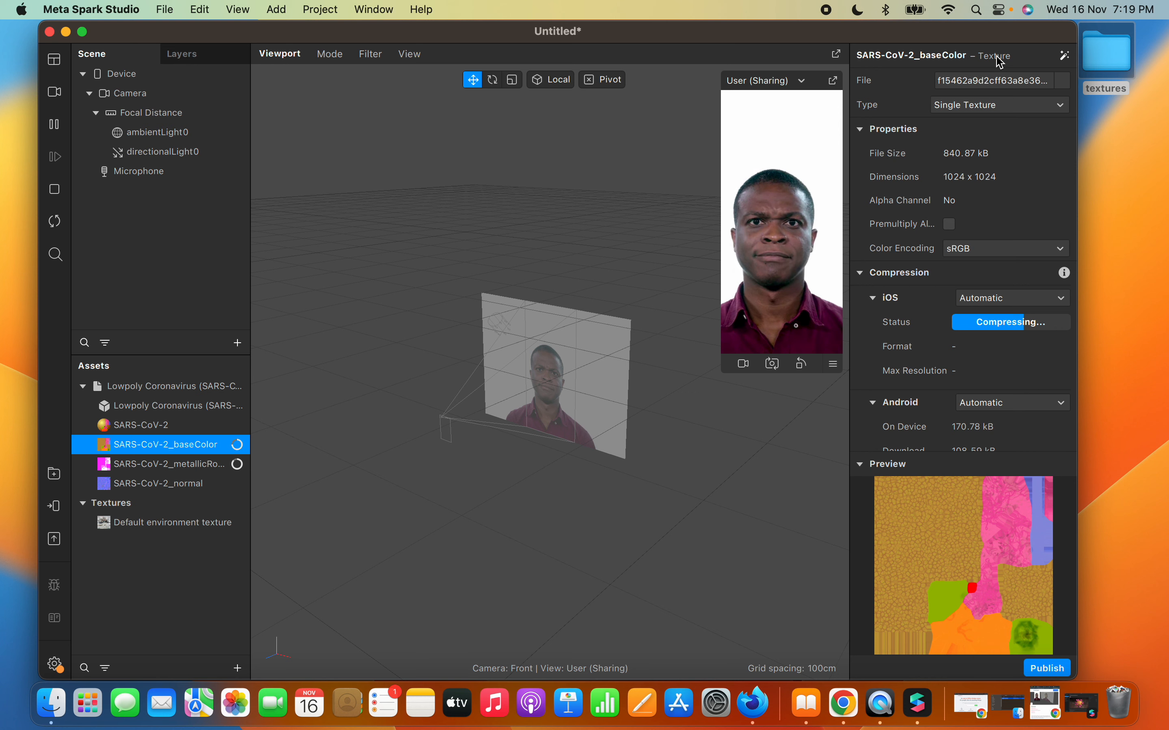
{"action": "left_click", "coordinate": [170, 463]}
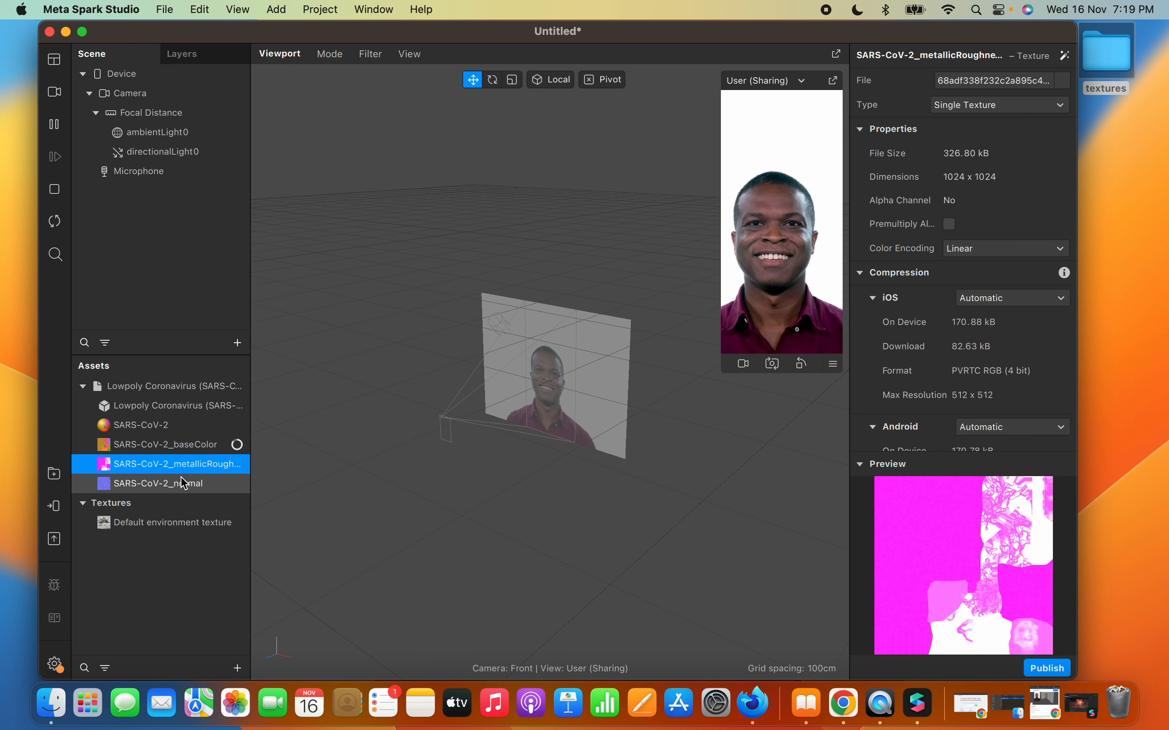
{"action": "left_click", "coordinate": [180, 485]}
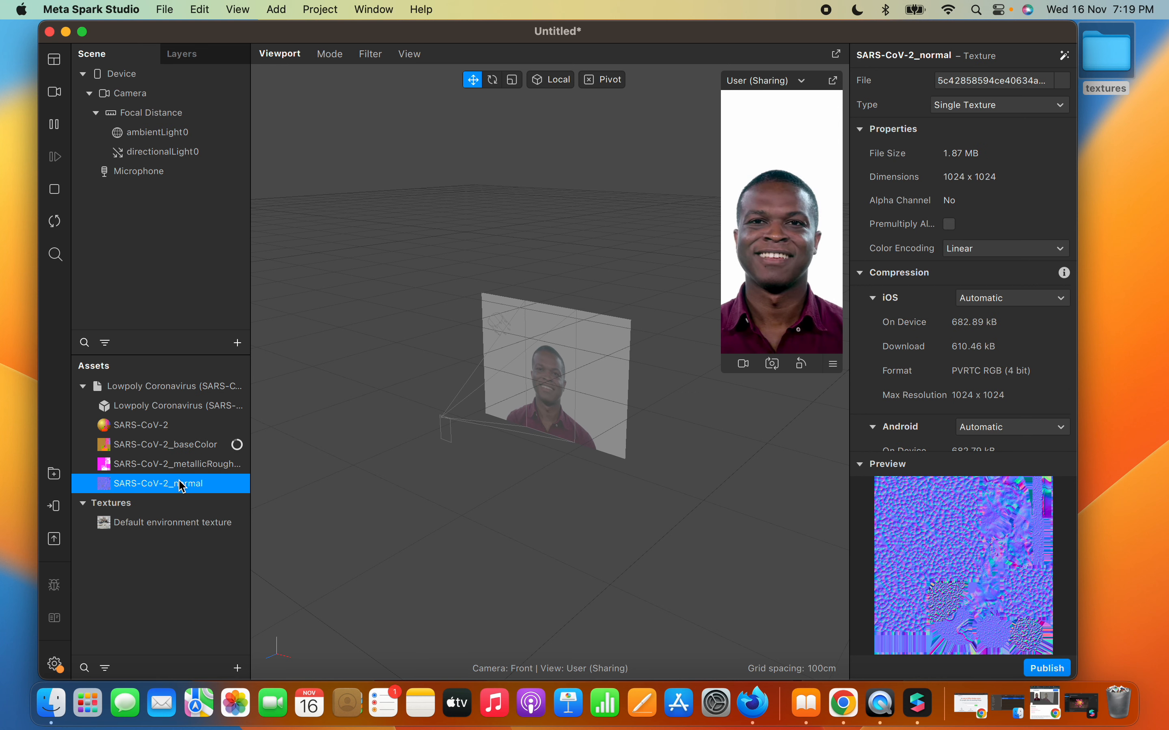
{"action": "left_click", "coordinate": [167, 426]}
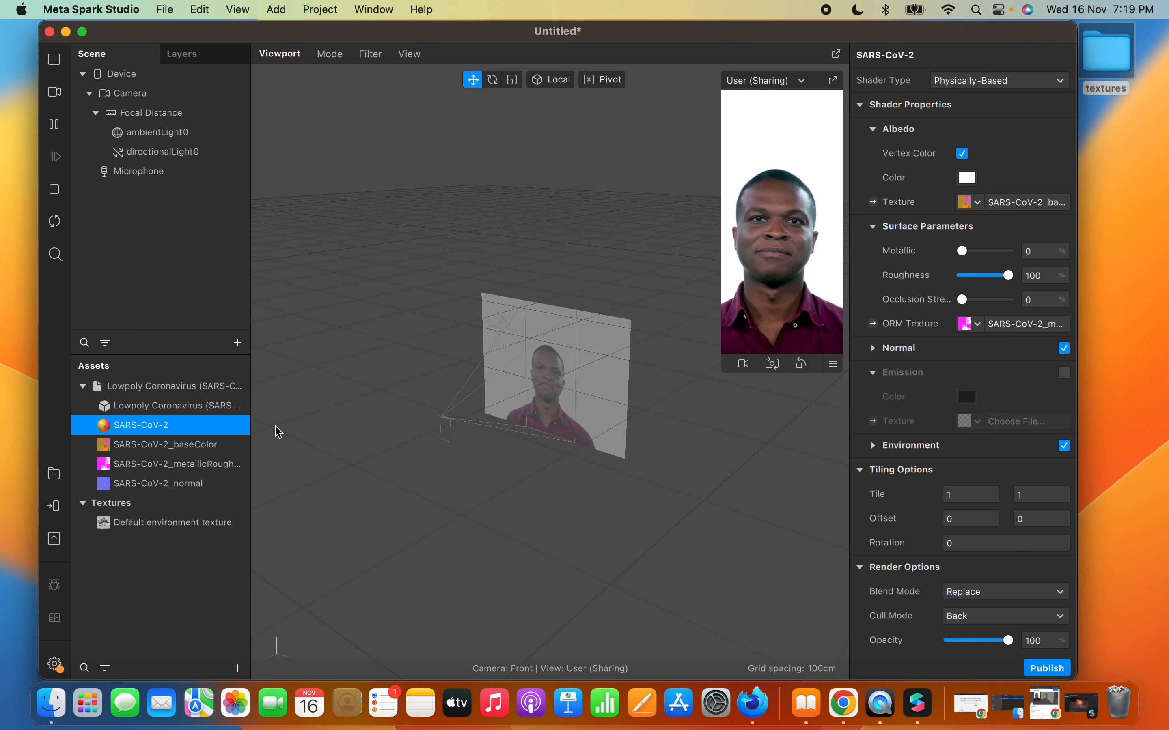
{"action": "left_click", "coordinate": [166, 523]}
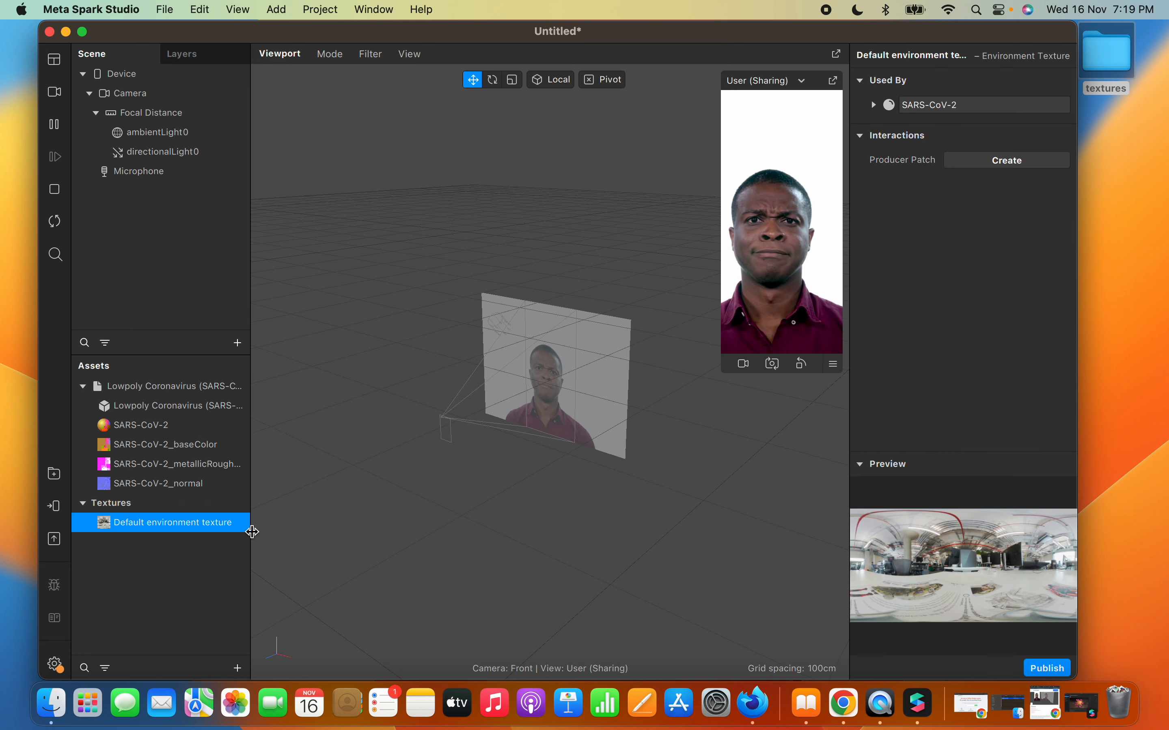
{"action": "left_click", "coordinate": [154, 410]}
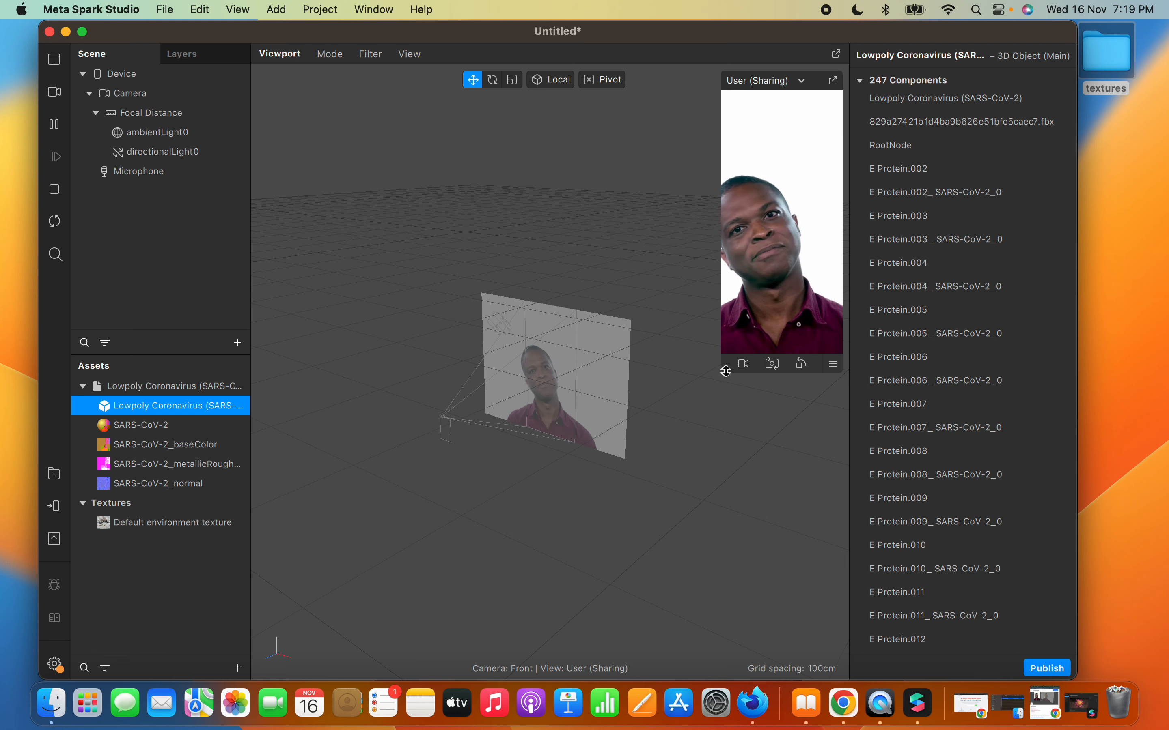
- Enlarge the simulator preview and the project window, and add the Lowpoly Coronavirus asset to the scene under Focal Distance
{"action": "left_click_drag", "start_coordinate": [726, 371], "coordinate": [642, 451]}
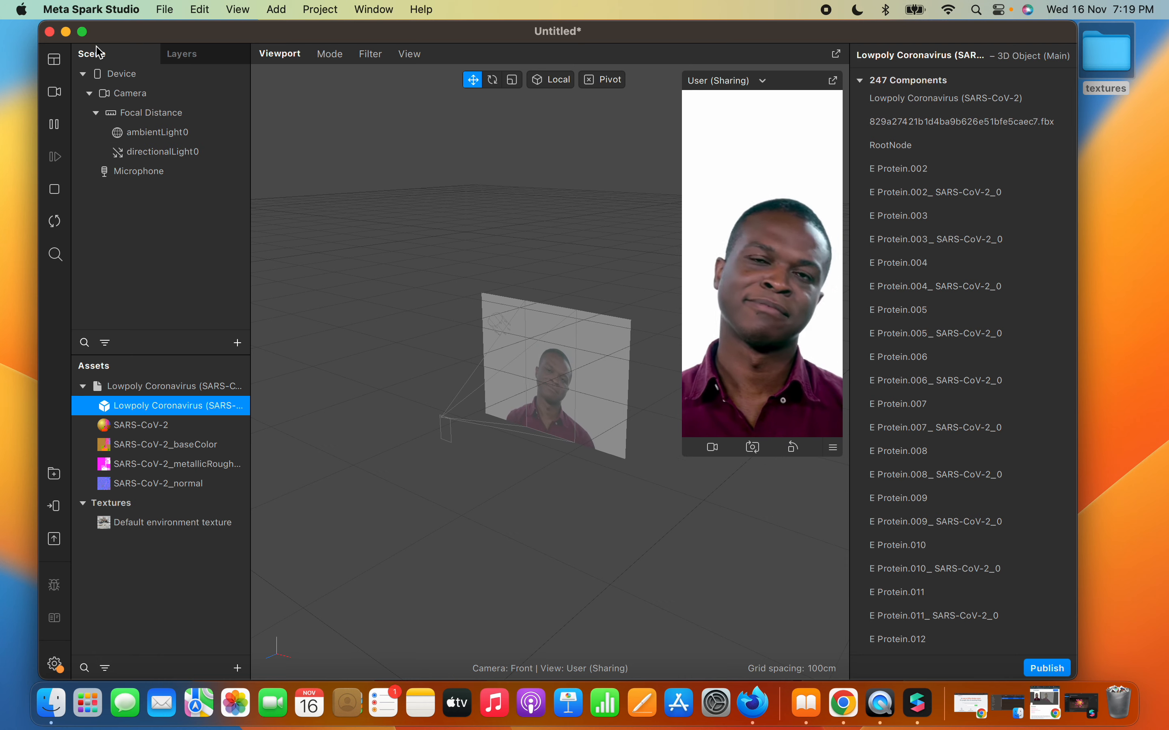
{"action": "left_click", "coordinate": [83, 31]}
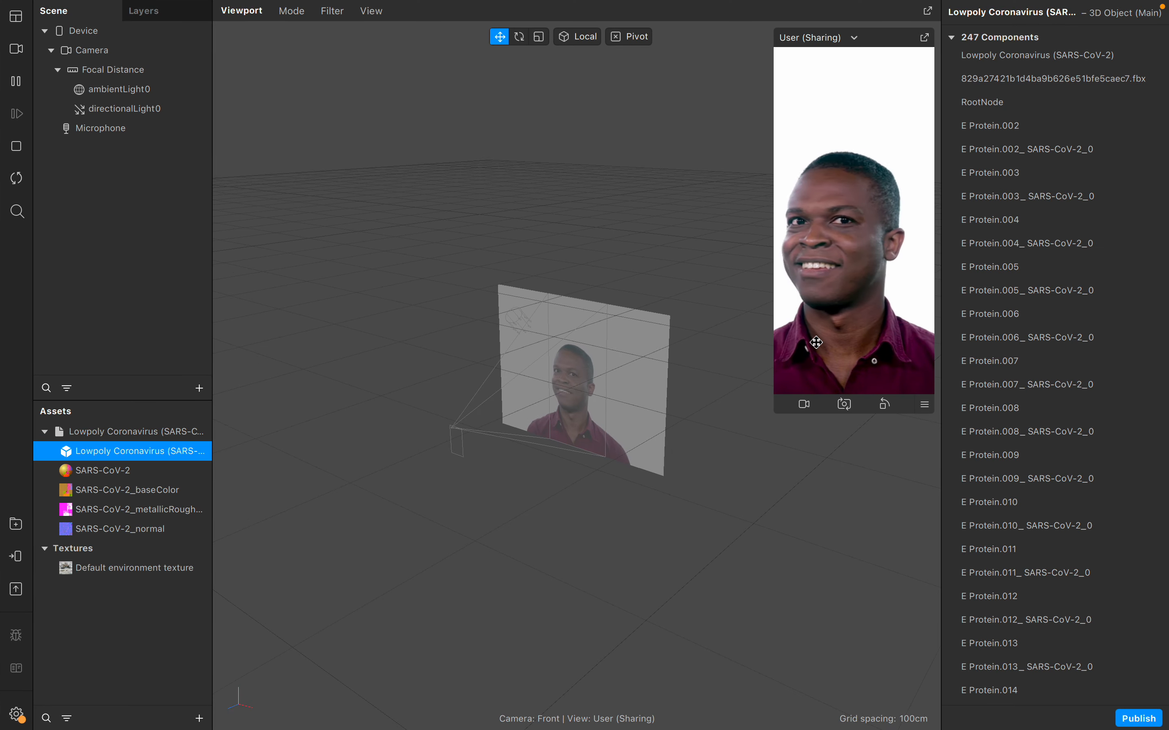
{"action": "left_click", "coordinate": [115, 433]}
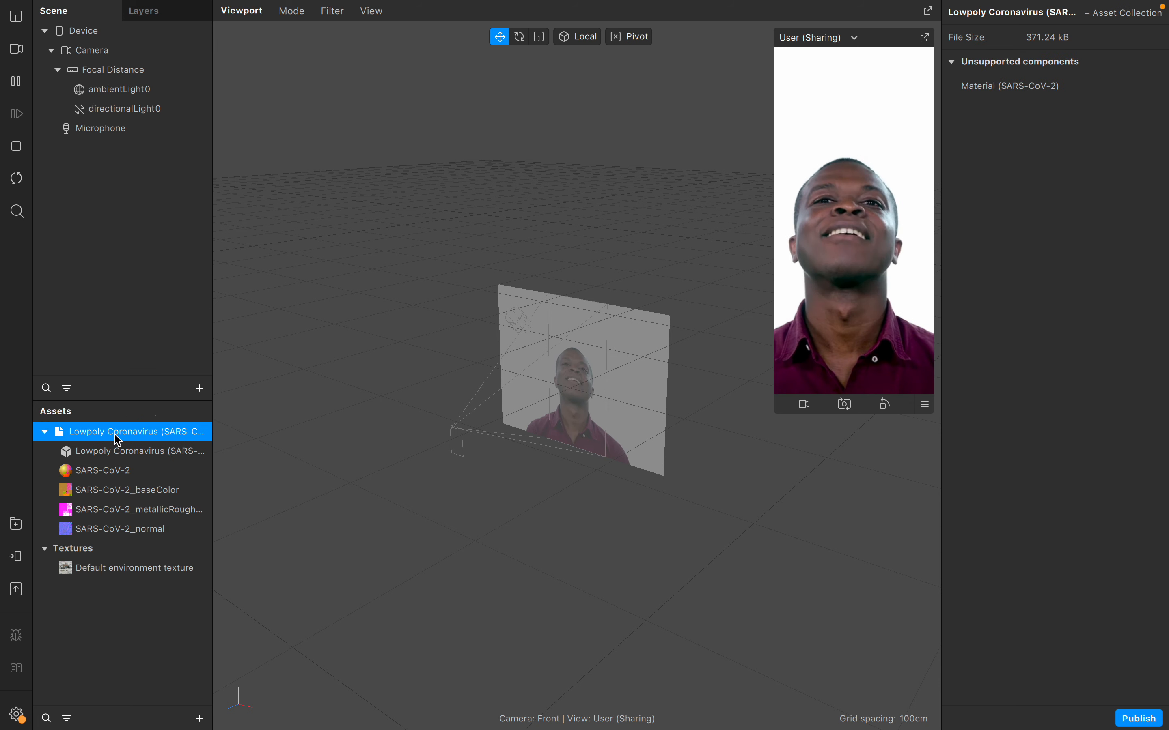
{"action": "left_click_drag", "start_coordinate": [116, 441], "coordinate": [149, 157]}
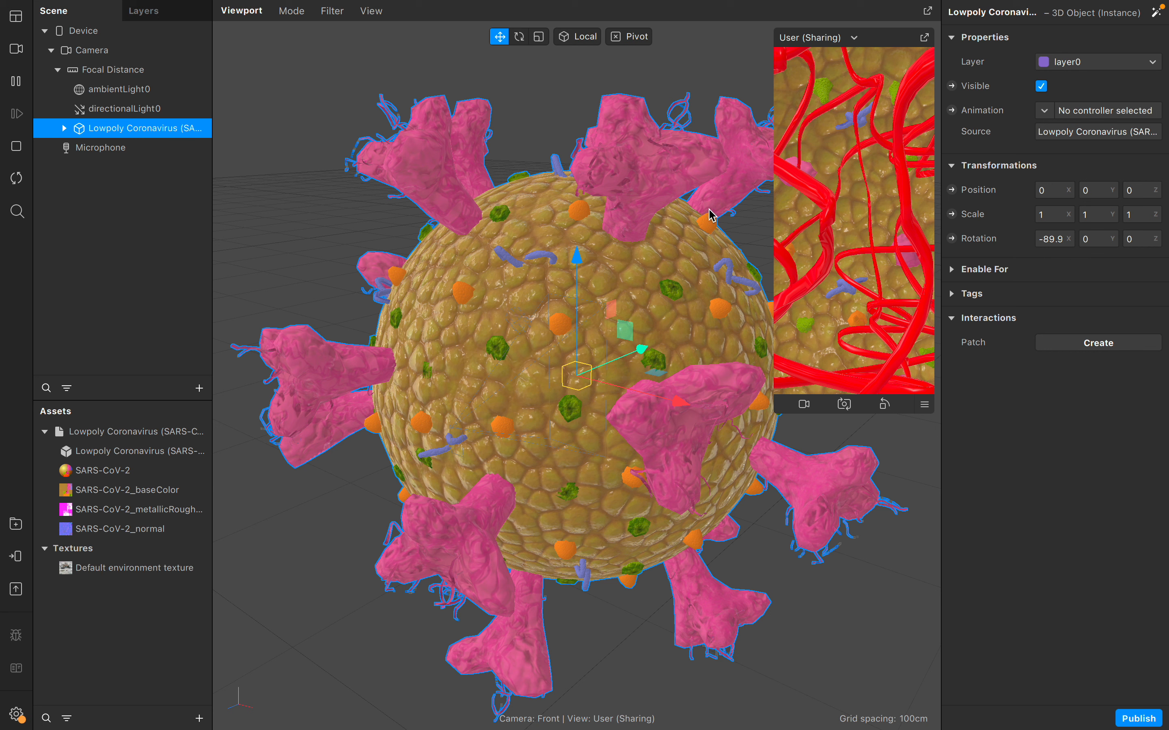
- Examine the scene hierarchy of the Lowpoly Coronavirus object down to the E Protein.002 mesh and collapse it again
{"action": "left_click", "coordinate": [64, 127]}
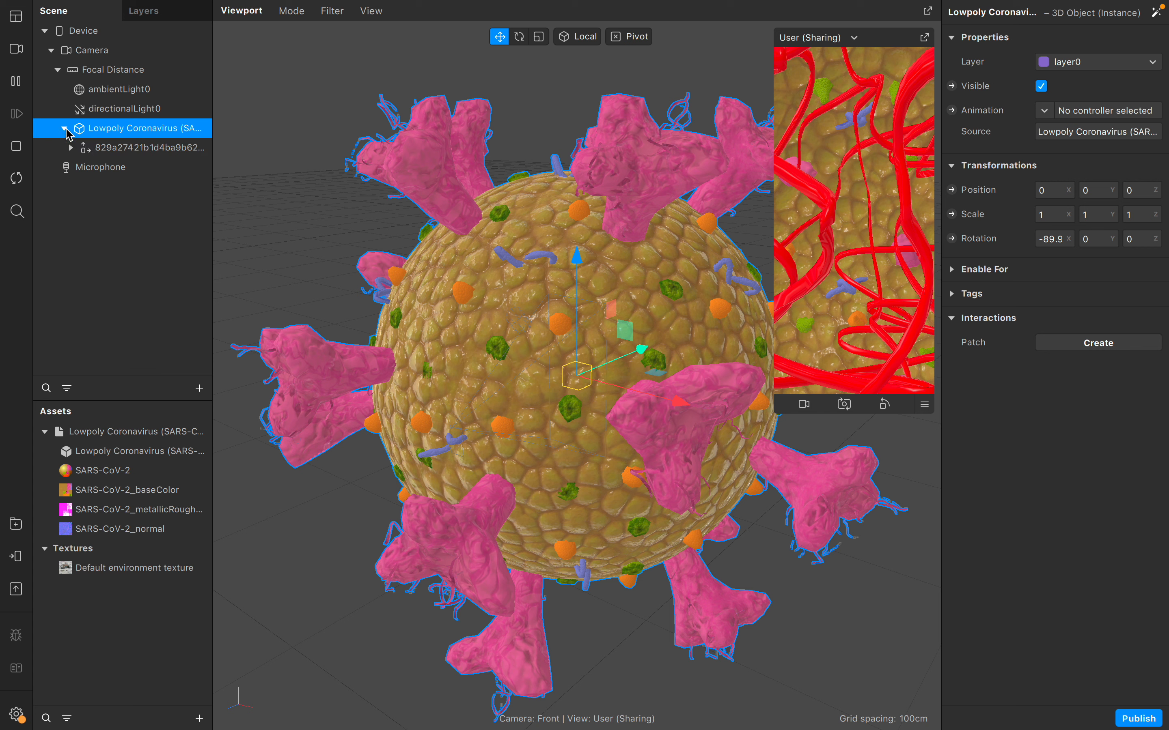
{"action": "left_click", "coordinate": [70, 147]}
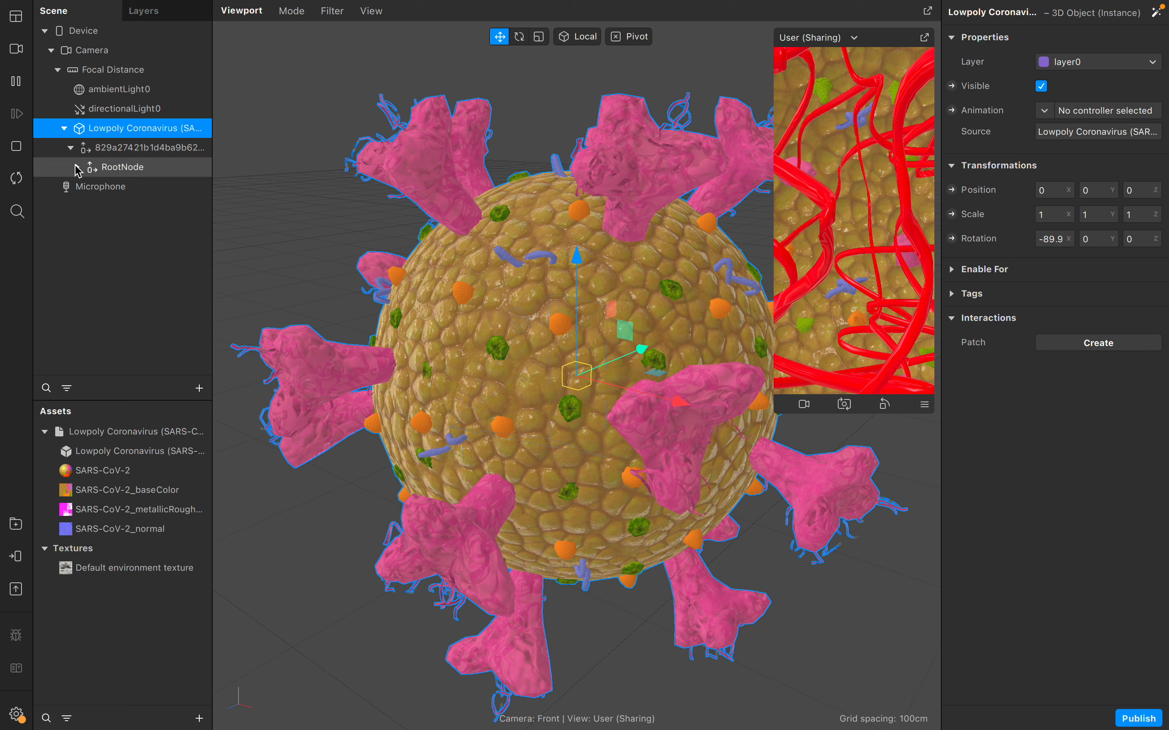
{"action": "left_click", "coordinate": [77, 167]}
{"action": "scroll", "coordinate": [82, 145], "scroll_direction": "down", "scroll_amount": 3}
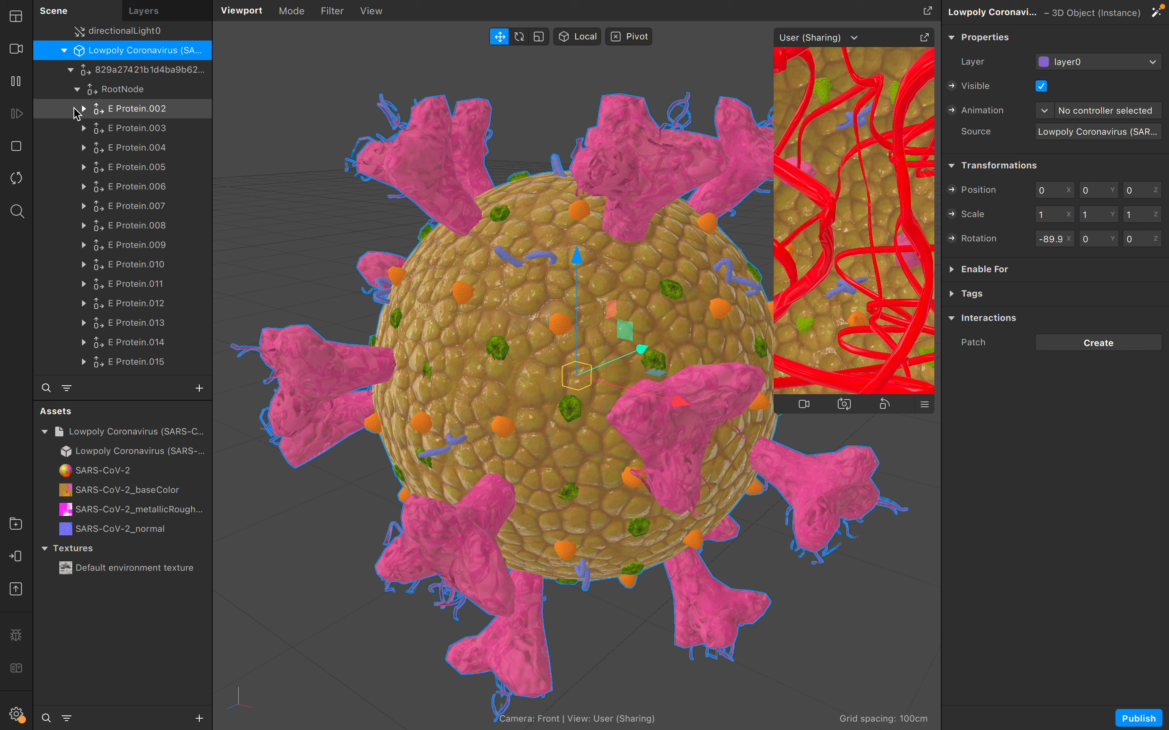
{"action": "left_click", "coordinate": [83, 108]}
{"action": "left_click", "coordinate": [110, 130]}
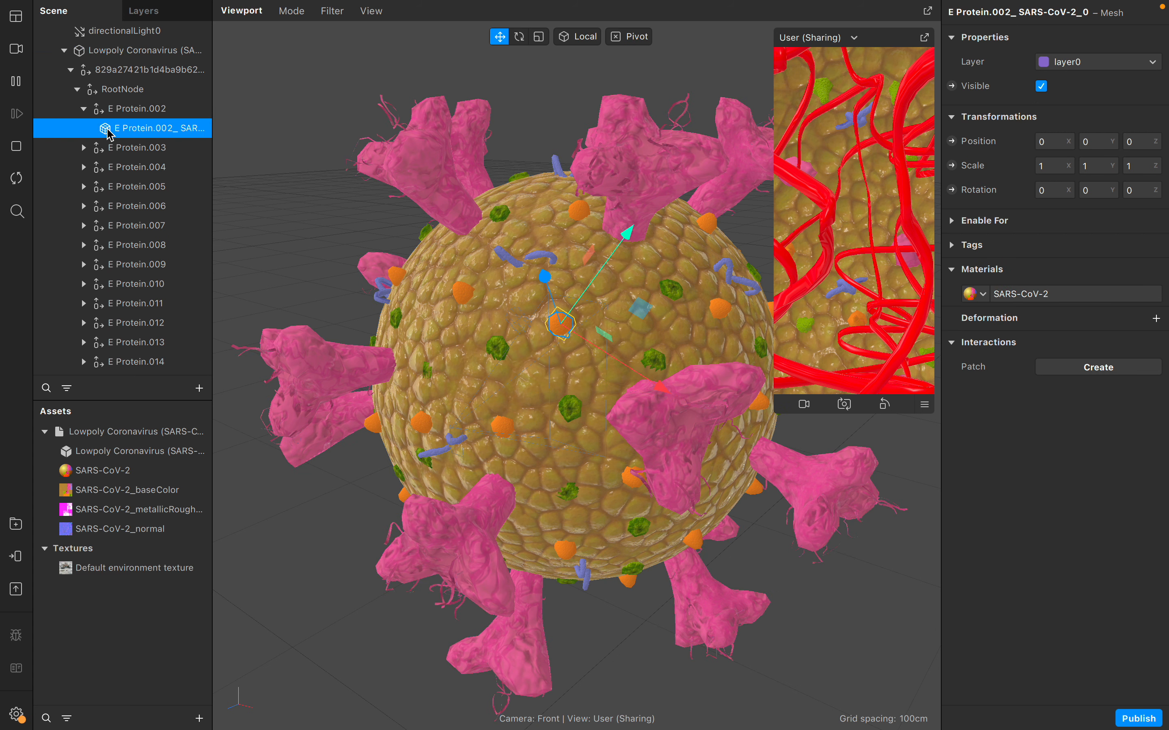
{"action": "left_click", "coordinate": [84, 108]}
{"action": "left_click", "coordinate": [77, 88]}
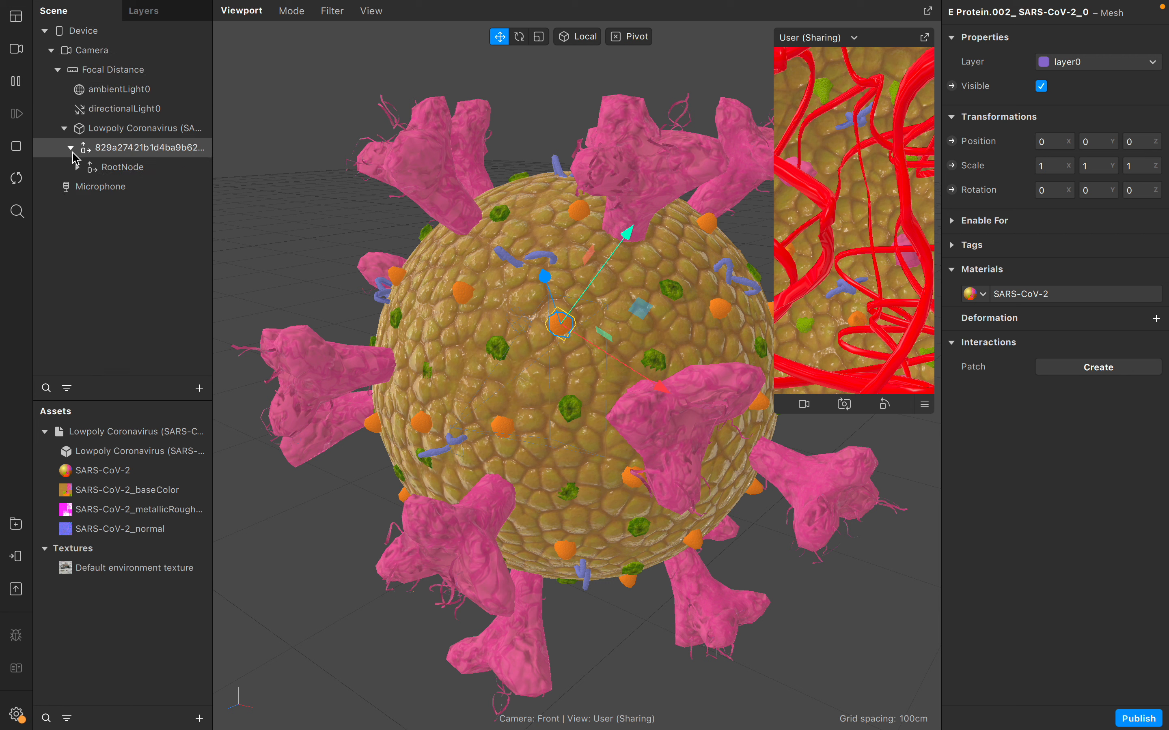
{"action": "left_click", "coordinate": [71, 147]}
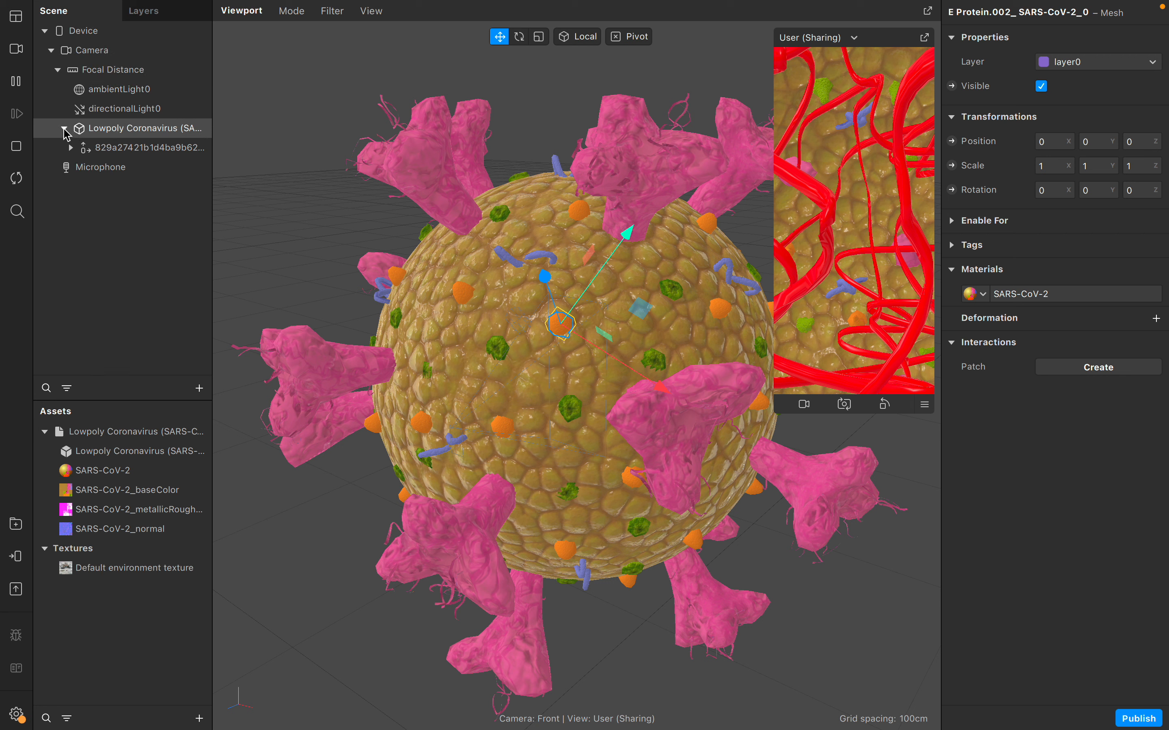
{"action": "left_click", "coordinate": [64, 128]}
- Scale the Lowpoly Coronavirus object down freehand to about 0.034 in X, 0.213 in Y and 0.026 in Z
{"action": "left_click", "coordinate": [114, 130]}
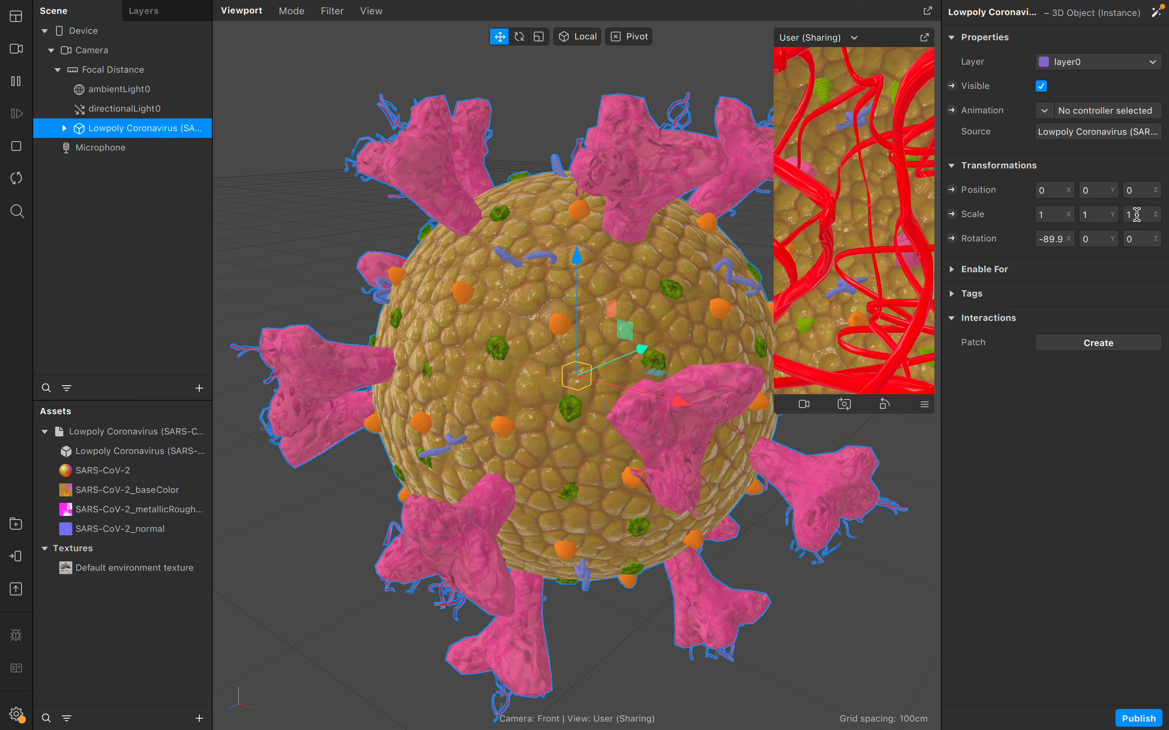
{"action": "left_click", "coordinate": [537, 43]}
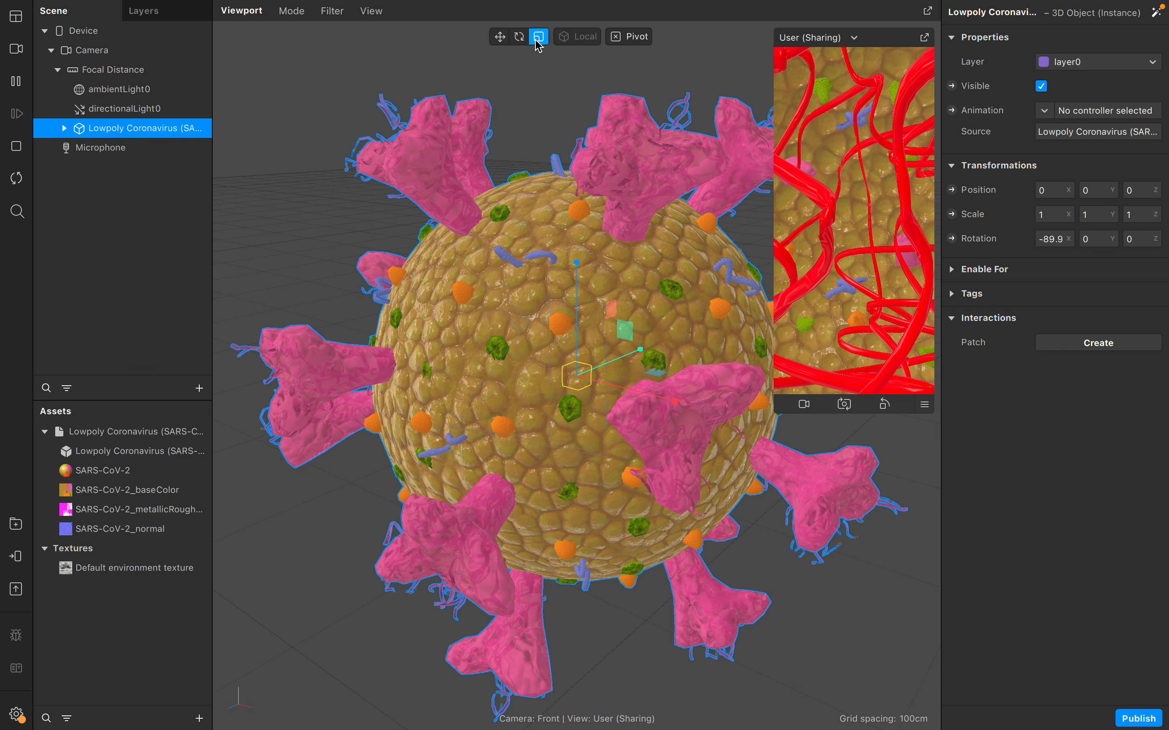
{"action": "left_click_drag", "start_coordinate": [633, 330], "coordinate": [575, 366]}
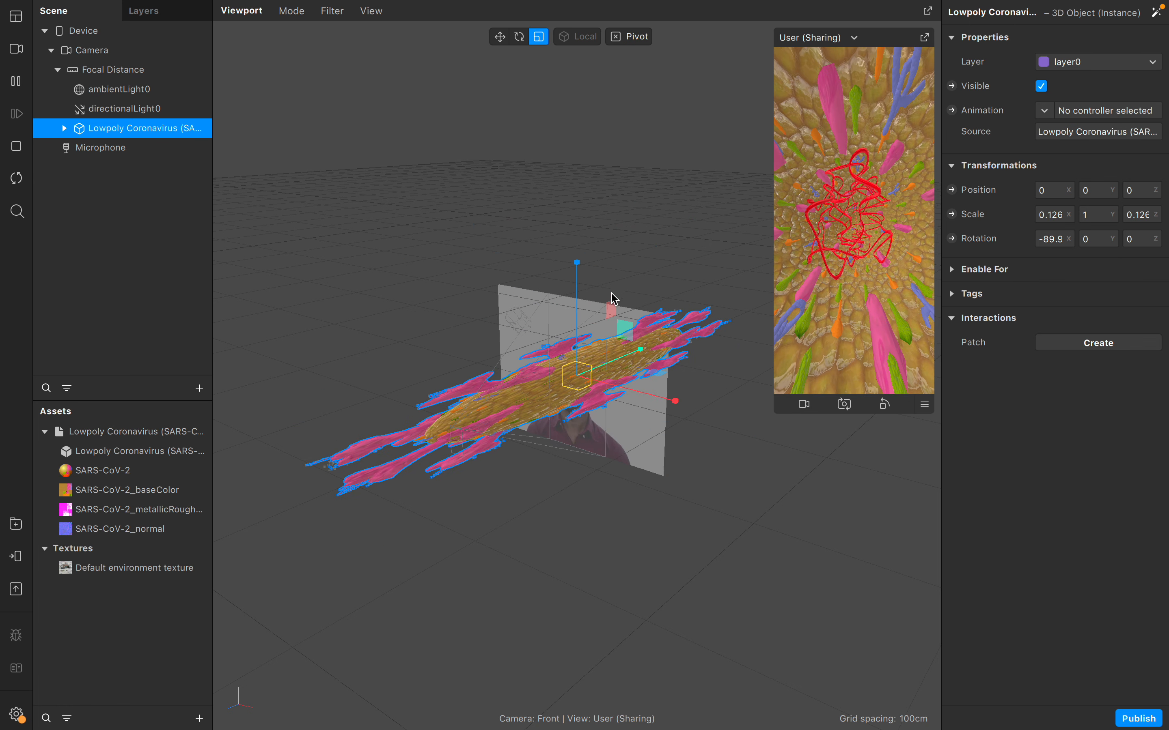
{"action": "left_click_drag", "start_coordinate": [611, 309], "coordinate": [598, 377]}
{"action": "left_click_drag", "start_coordinate": [674, 401], "coordinate": [626, 395]}
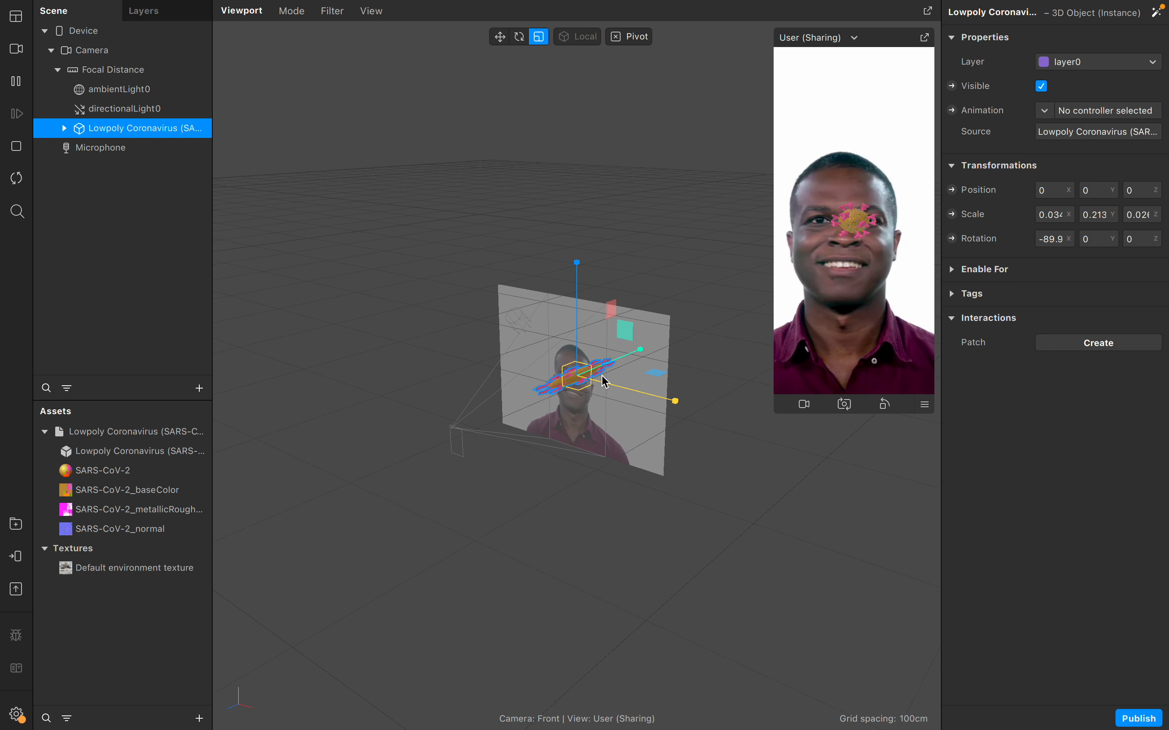
{"action": "left_click_drag", "start_coordinate": [605, 382], "coordinate": [605, 381]}
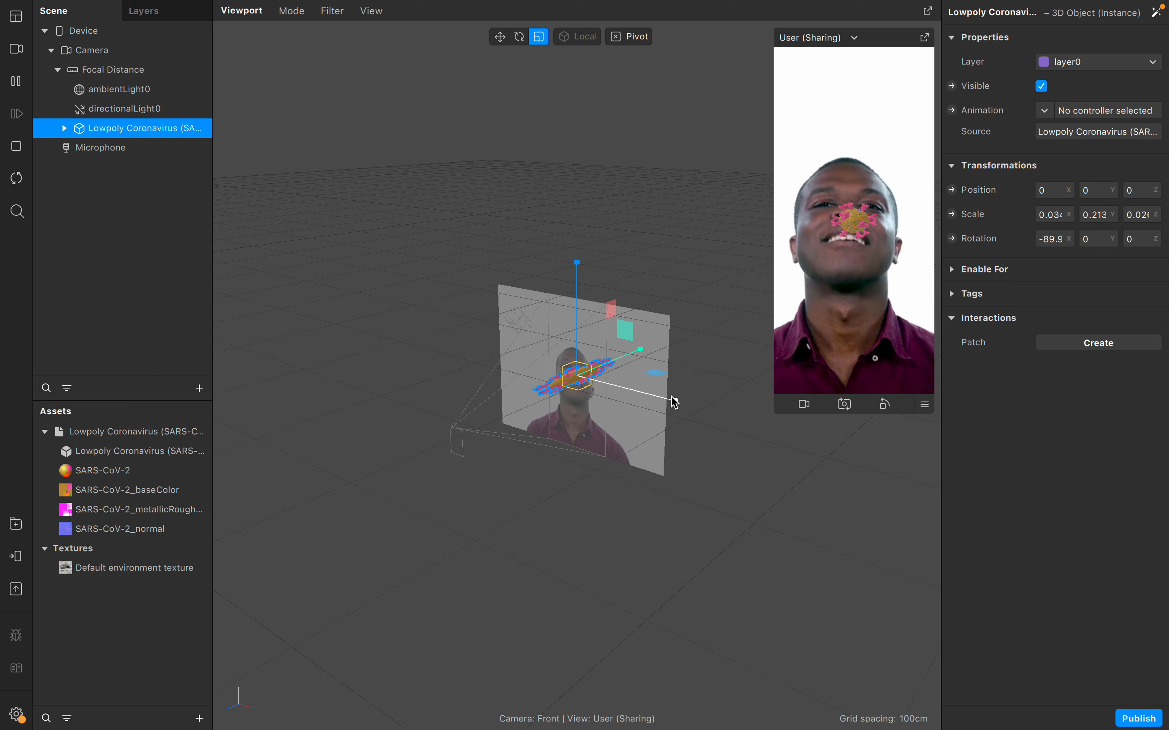
- Adjust the coronavirus object's scale freehand along each axis to about 0.032 in X, 0.394 in Y and 0.045 in Z
{"action": "mouse_move", "coordinate": [676, 401]}
{"action": "left_mouse_down"}
{"action": "mouse_move", "coordinate": [734, 423]}
{"action": "mouse_move", "coordinate": [638, 397]}
{"action": "mouse_move", "coordinate": [678, 400]}
{"action": "mouse_move", "coordinate": [646, 389]}
{"action": "mouse_move", "coordinate": [679, 401]}
{"action": "mouse_move", "coordinate": [639, 397]}
{"action": "mouse_move", "coordinate": [678, 407]}
{"action": "mouse_move", "coordinate": [626, 397]}
{"action": "mouse_move", "coordinate": [681, 410]}
{"action": "left_mouse_up"}
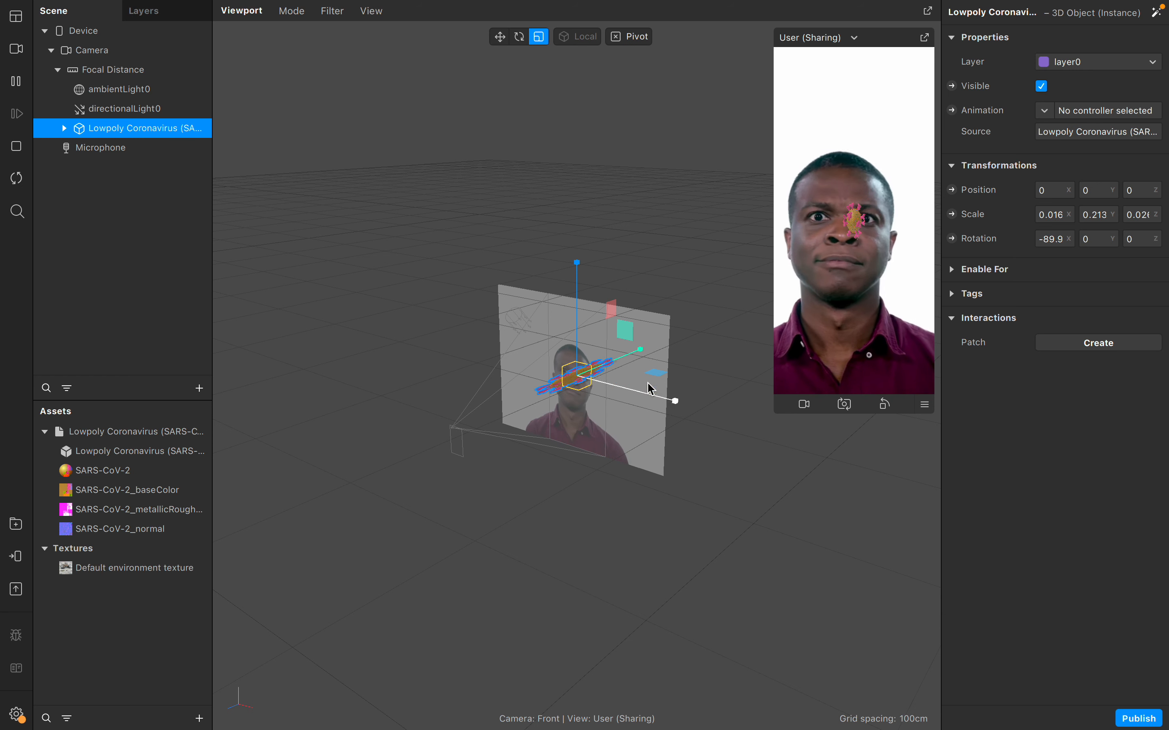
{"action": "left_click_drag", "start_coordinate": [641, 355], "coordinate": [650, 354]}
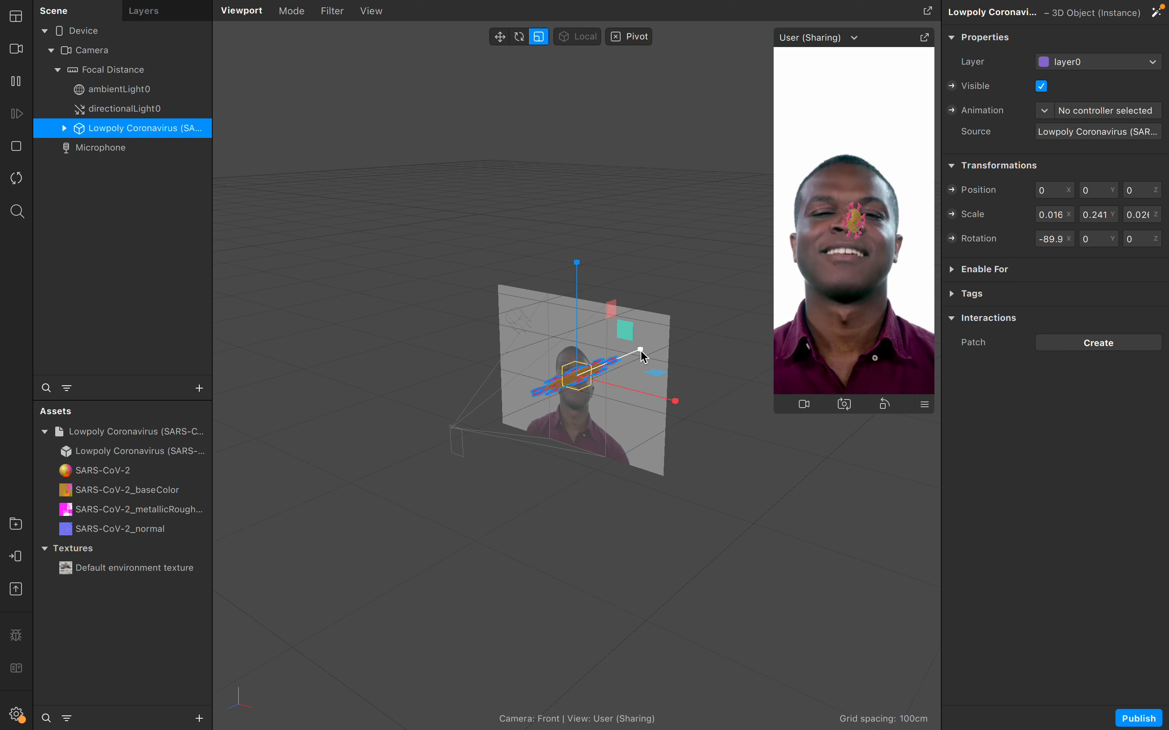
{"action": "left_click_drag", "start_coordinate": [643, 357], "coordinate": [660, 353]}
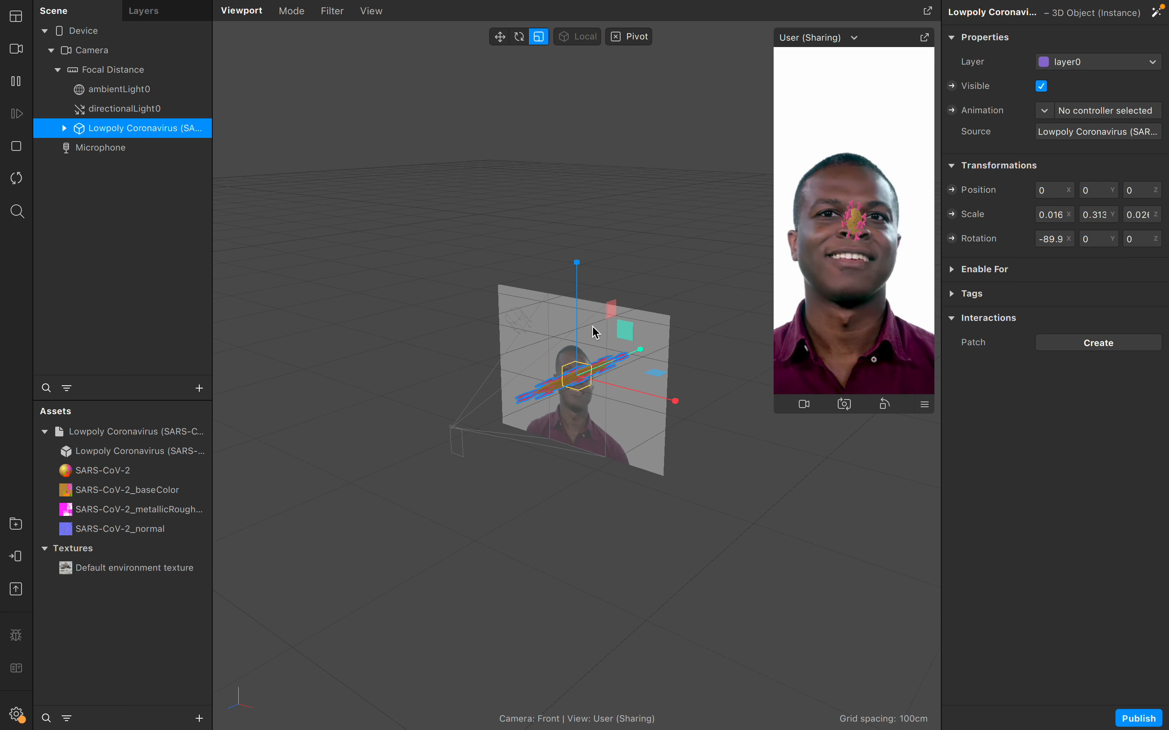
{"action": "mouse_move", "coordinate": [579, 267]}
{"action": "left_mouse_down"}
{"action": "mouse_move", "coordinate": [572, 227]}
{"action": "mouse_move", "coordinate": [586, 249]}
{"action": "left_mouse_up"}
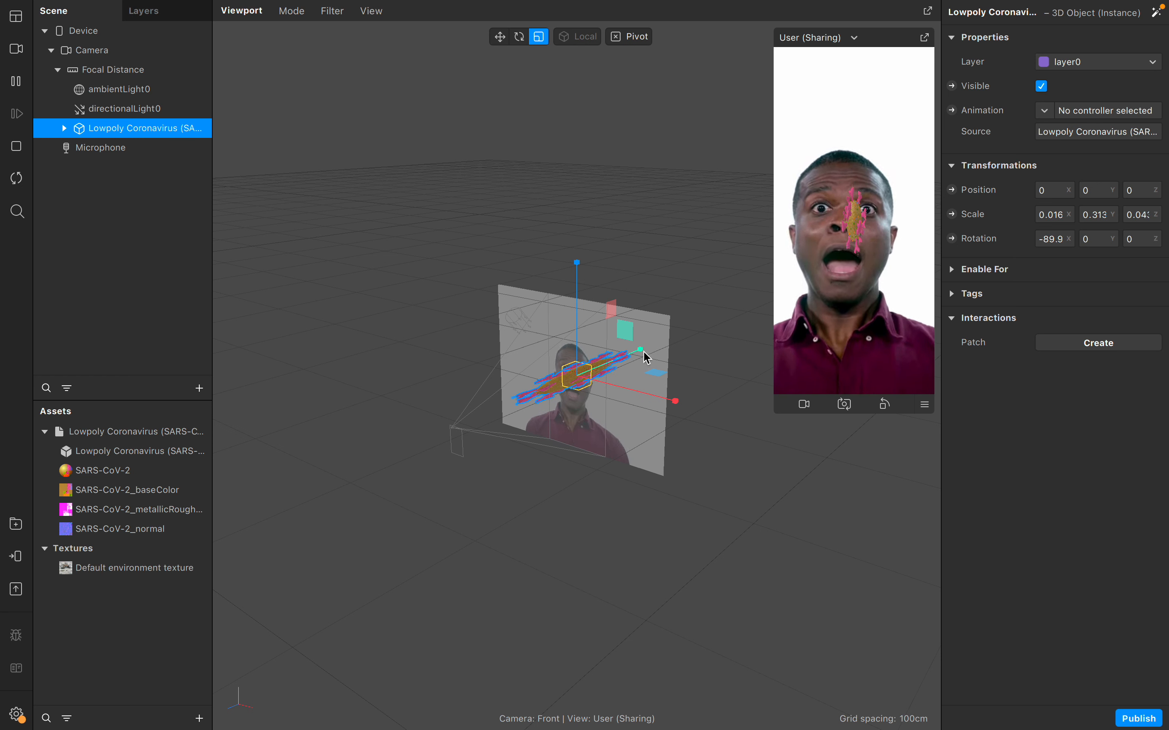
{"action": "left_click_drag", "start_coordinate": [643, 352], "coordinate": [726, 324]}
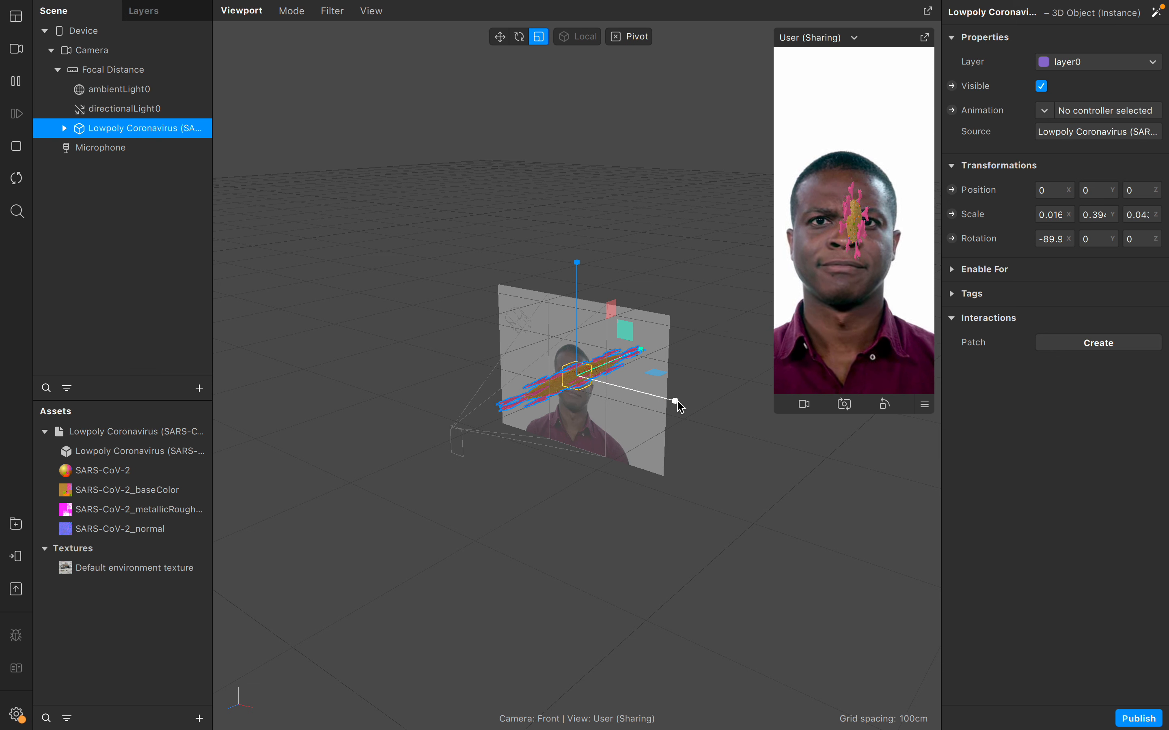
{"action": "mouse_move", "coordinate": [677, 401]}
{"action": "left_mouse_down"}
{"action": "mouse_move", "coordinate": [705, 403]}
{"action": "mouse_move", "coordinate": [650, 392]}
{"action": "mouse_move", "coordinate": [699, 409]}
{"action": "left_mouse_up"}
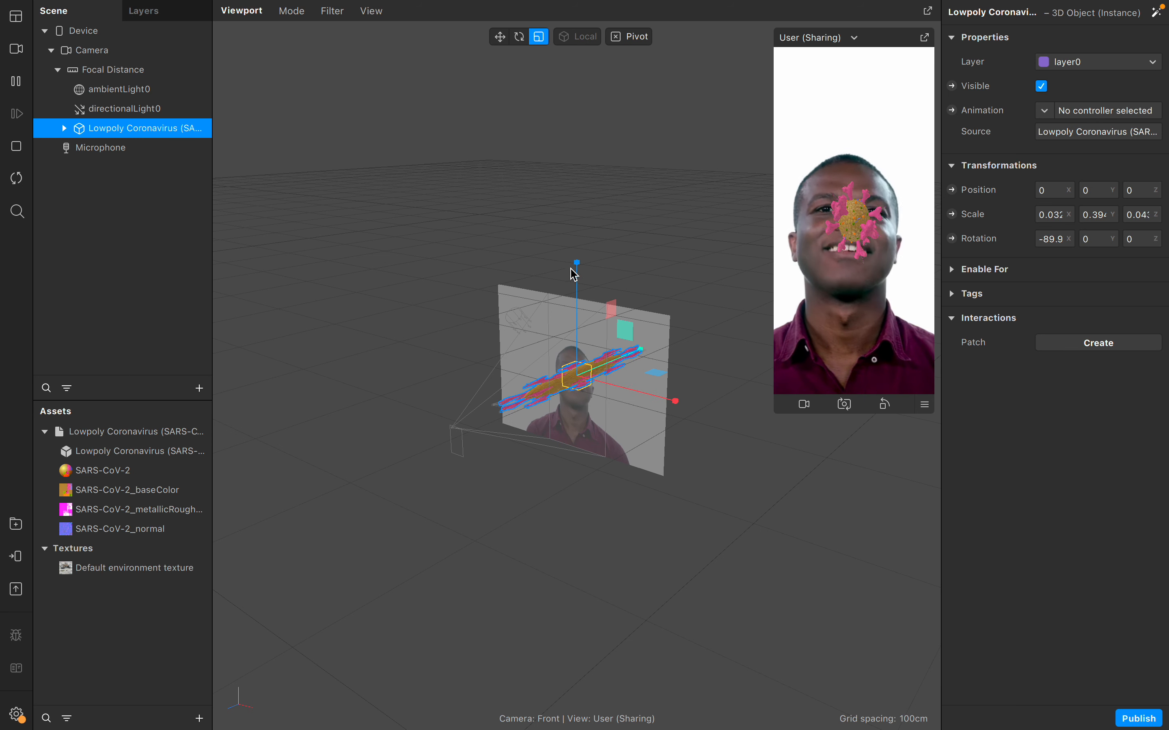
{"action": "left_click_drag", "start_coordinate": [576, 263], "coordinate": [576, 258]}
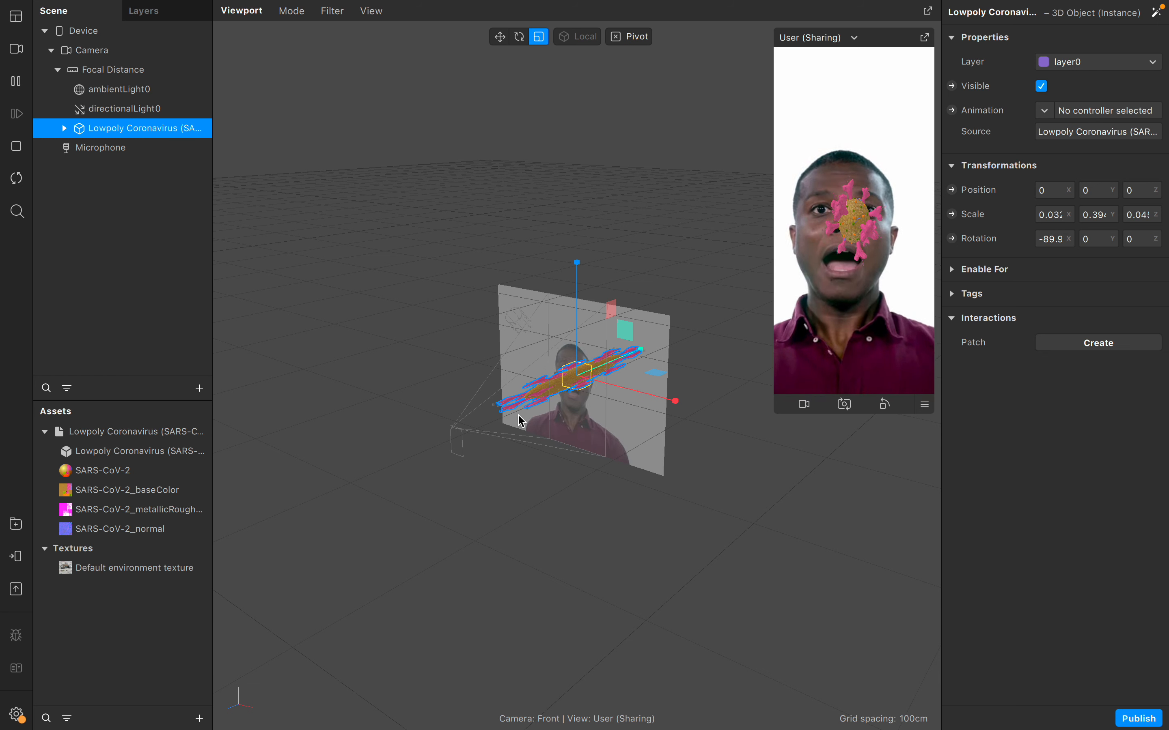
- Set the Lowpoly Coronavirus object's scale to 0.05 in X, Y and Z
{"action": "left_click", "coordinate": [1056, 215]}
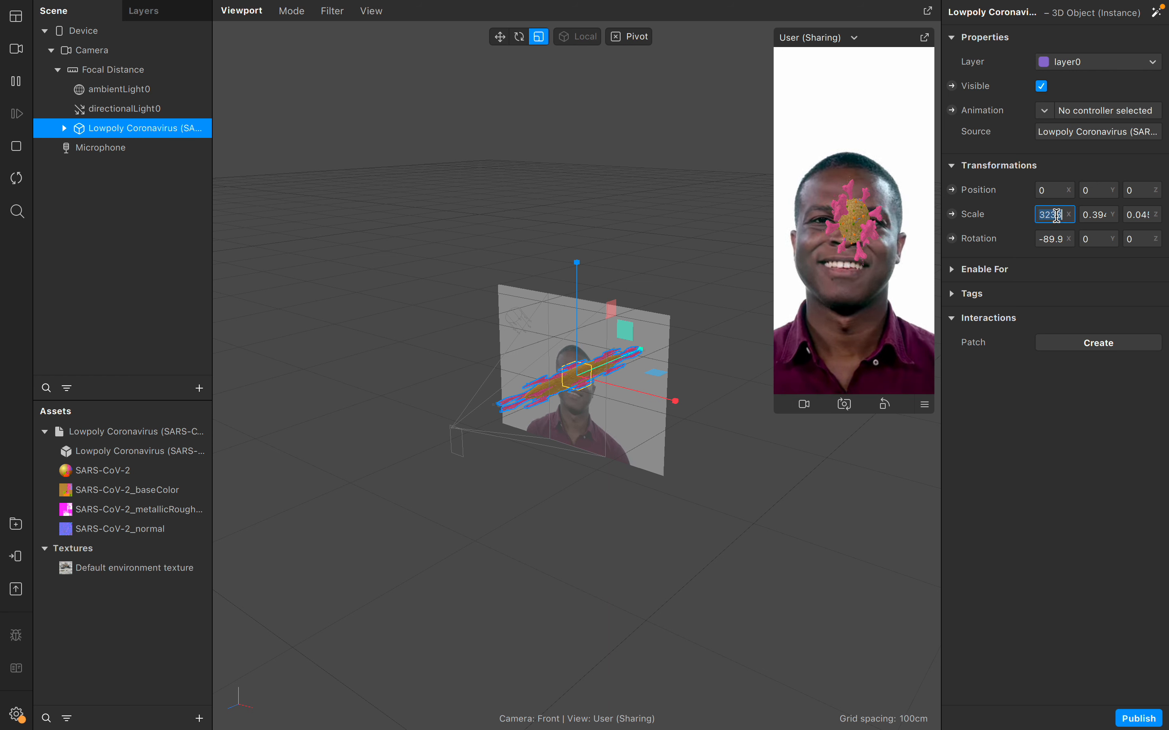
{"action": "type", "text": "0."}
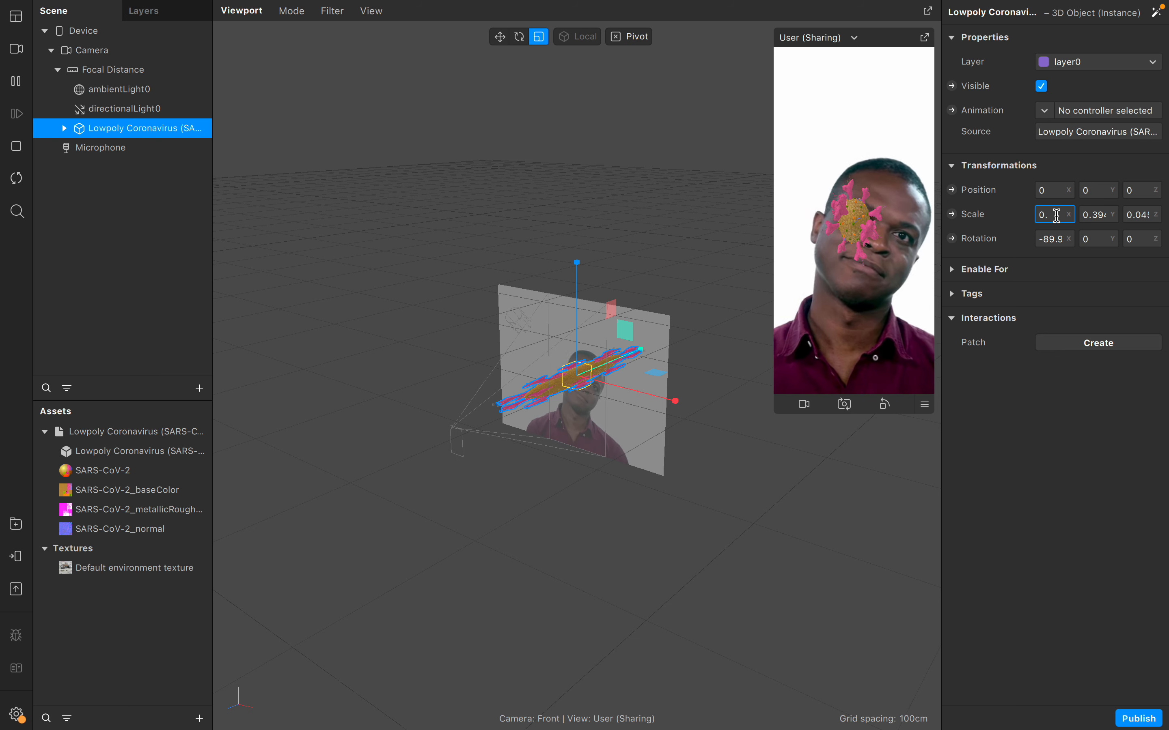
{"action": "type", "text": "05"}
{"action": "key", "text": "Return"}
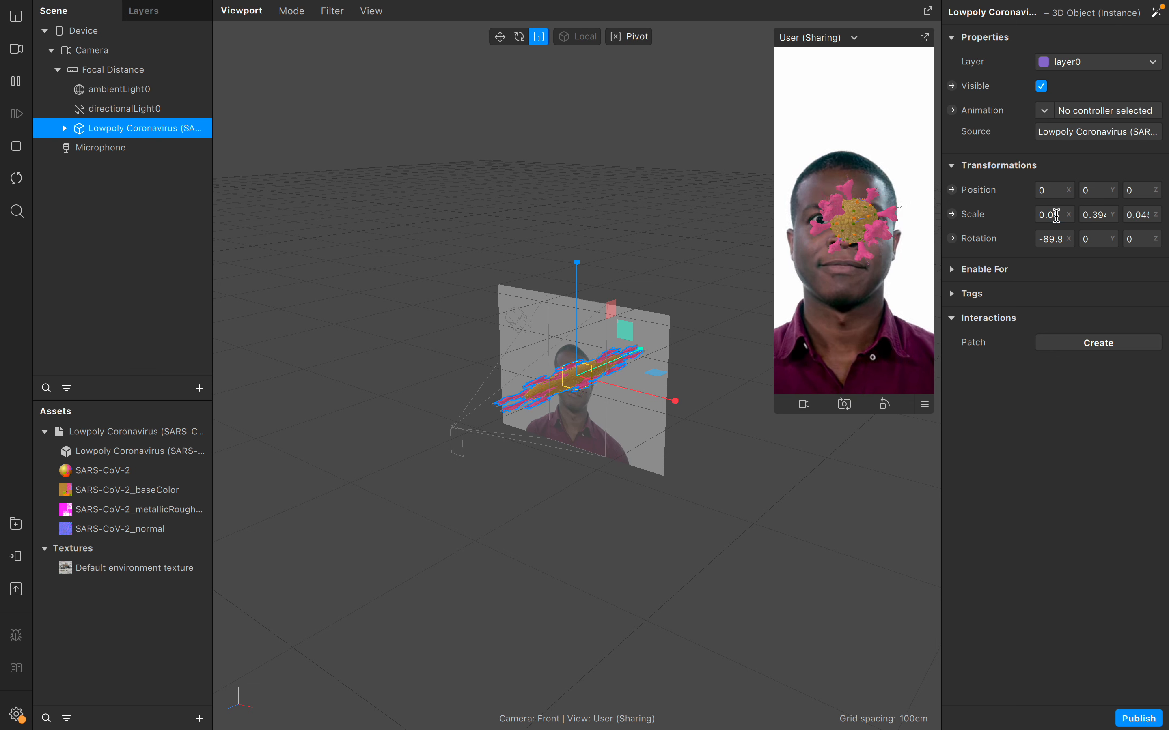
{"action": "left_click", "coordinate": [1099, 216]}
{"action": "key", "text": "BackSpace"}
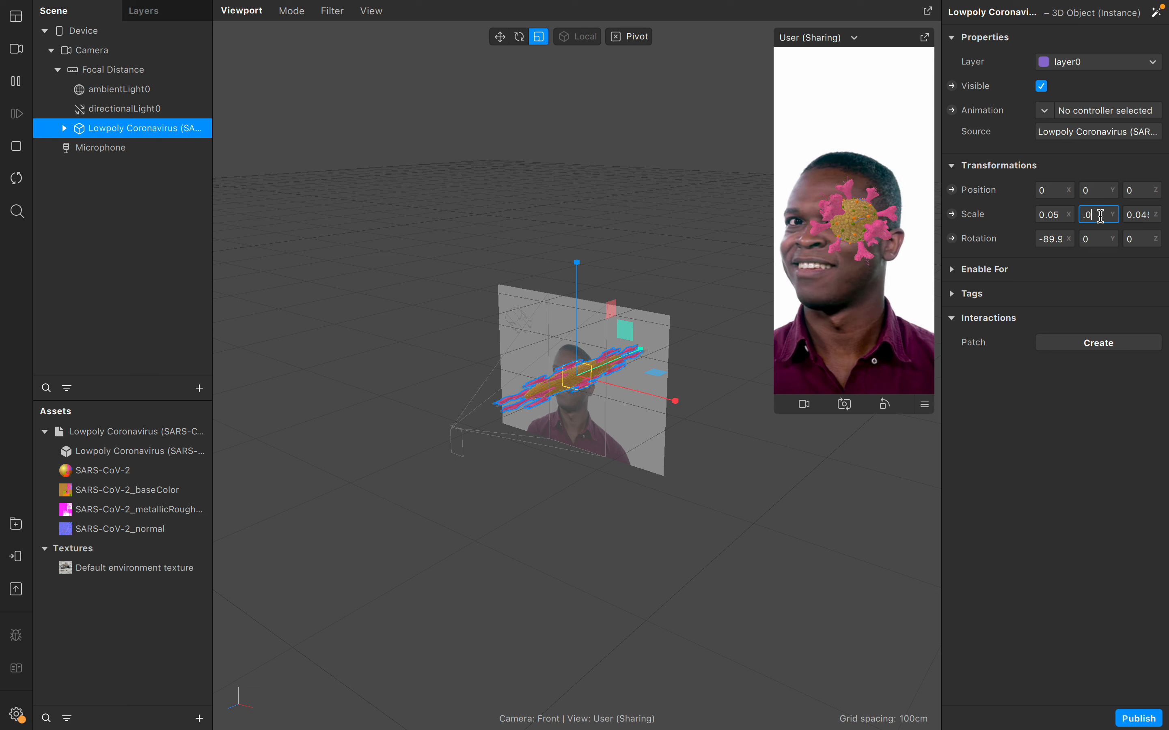
{"action": "key", "text": "Return"}
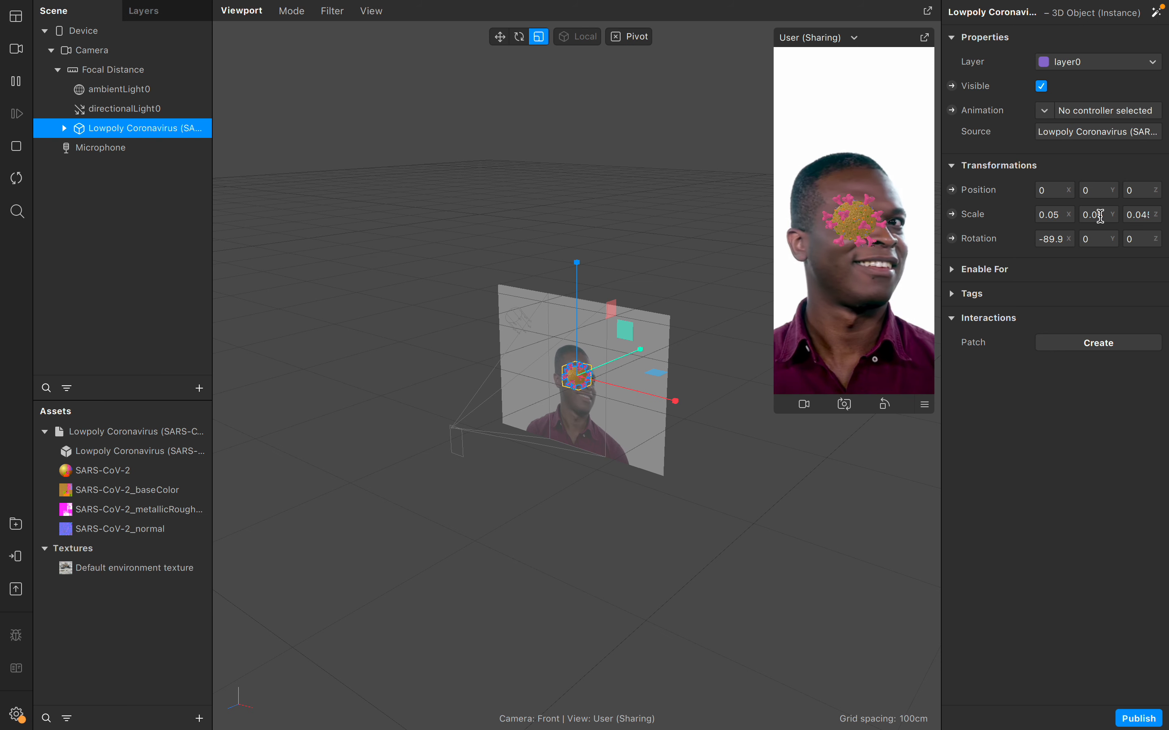
{"action": "left_click", "coordinate": [1140, 215]}
{"action": "key", "text": "BackSpace"}
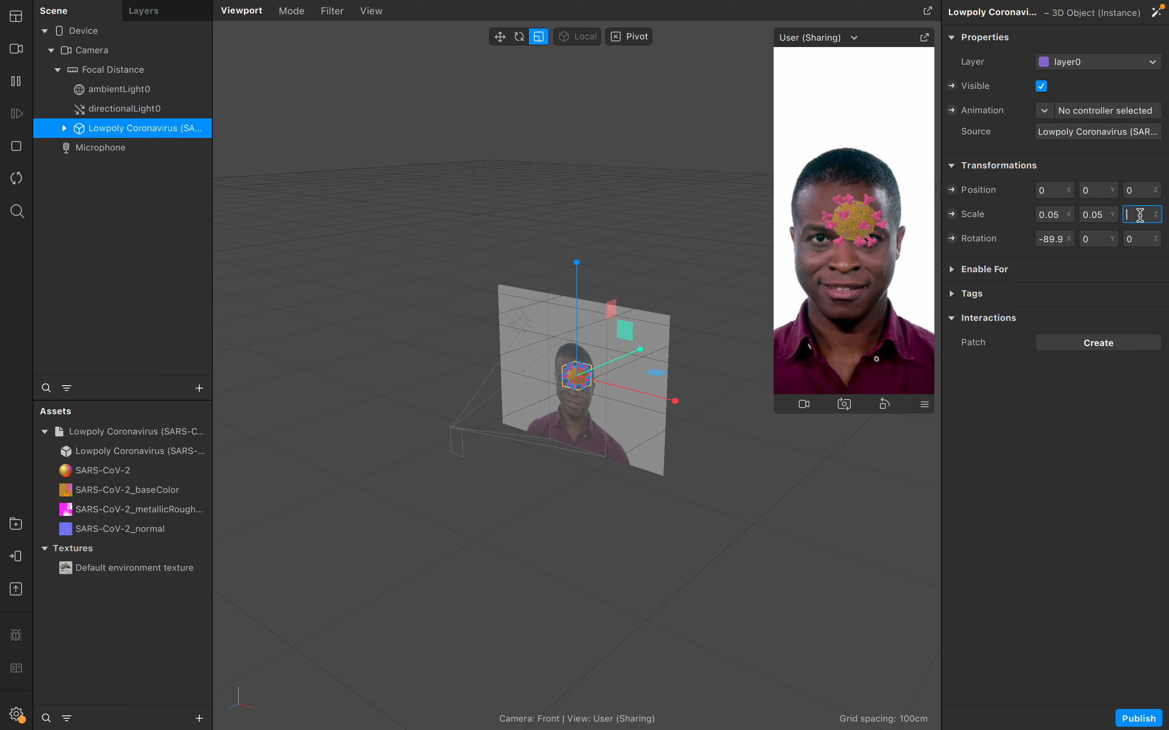
{"action": "type", "text": "0.0"}
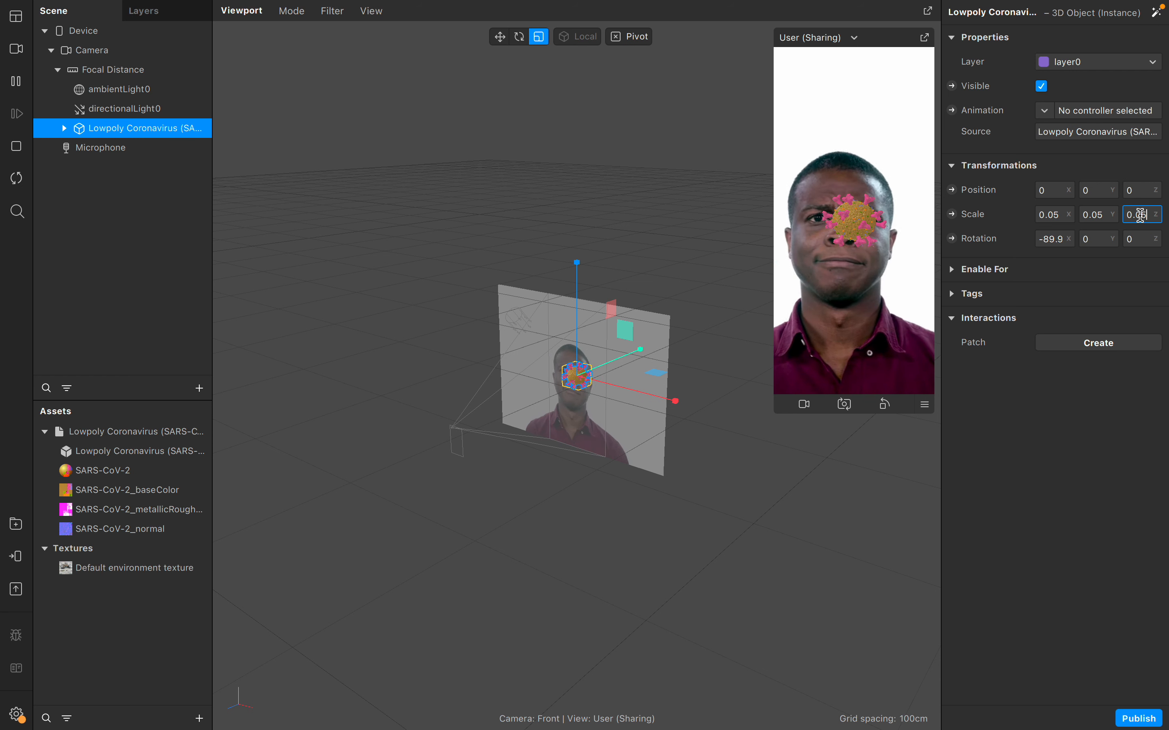
{"action": "type", "text": "5"}
{"action": "key", "text": "Return"}
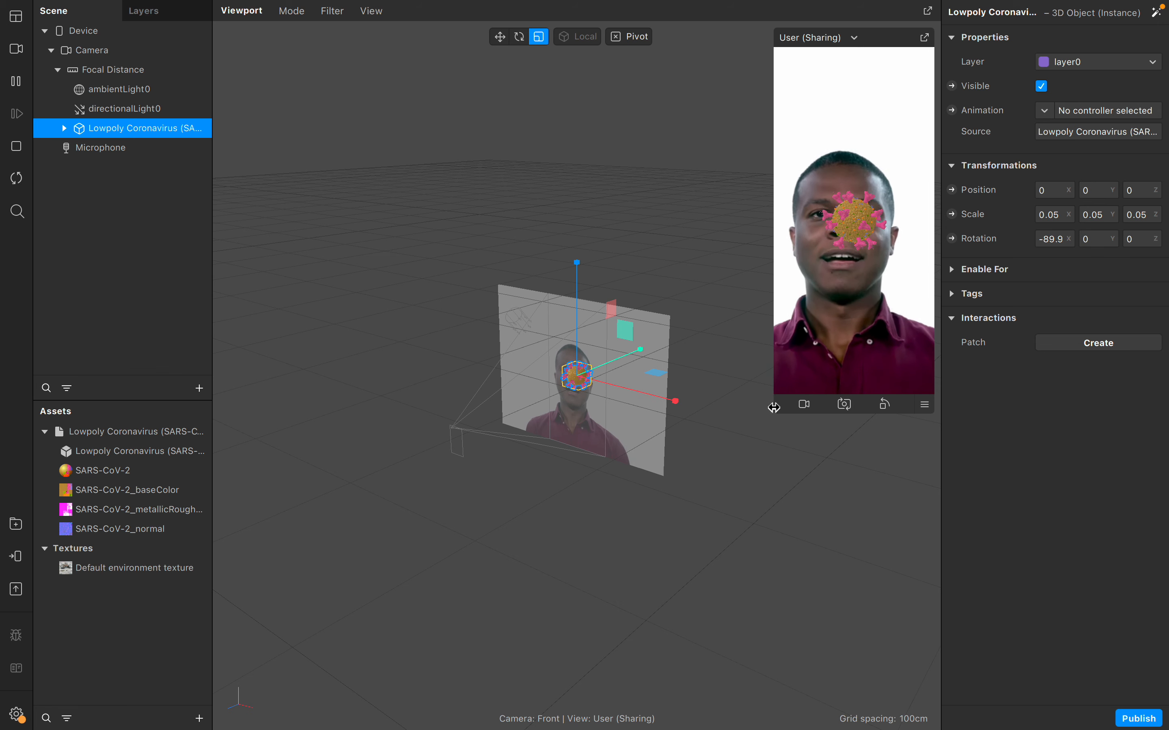
- Enlarge the simulator preview and inspect the scaled coronavirus over the face from a changed viewing angle
{"action": "left_click_drag", "start_coordinate": [774, 407], "coordinate": [681, 411]}
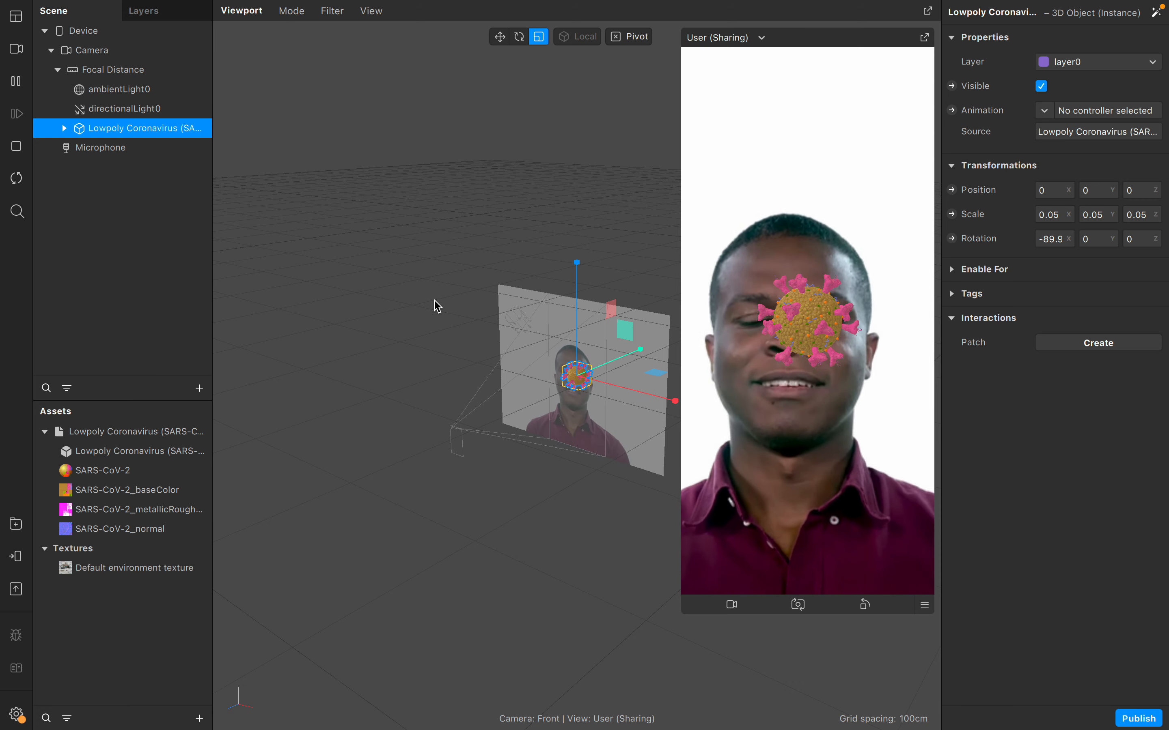
{"action": "mouse_move", "coordinate": [863, 329]}
{"action": "left_mouse_down"}
{"action": "mouse_move", "coordinate": [820, 331]}
{"action": "mouse_move", "coordinate": [853, 393]}
{"action": "mouse_move", "coordinate": [839, 290]}
{"action": "mouse_move", "coordinate": [859, 313]}
{"action": "left_mouse_up"}
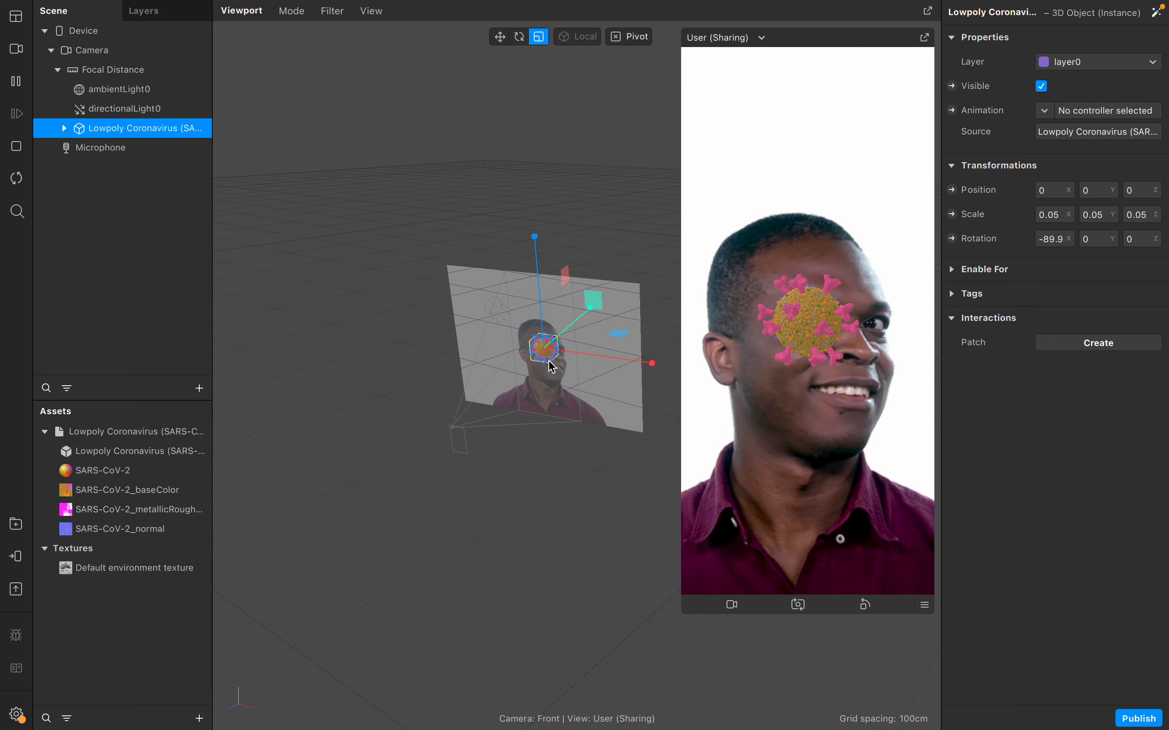
{"action": "left_click_drag", "start_coordinate": [802, 355], "coordinate": [815, 388]}
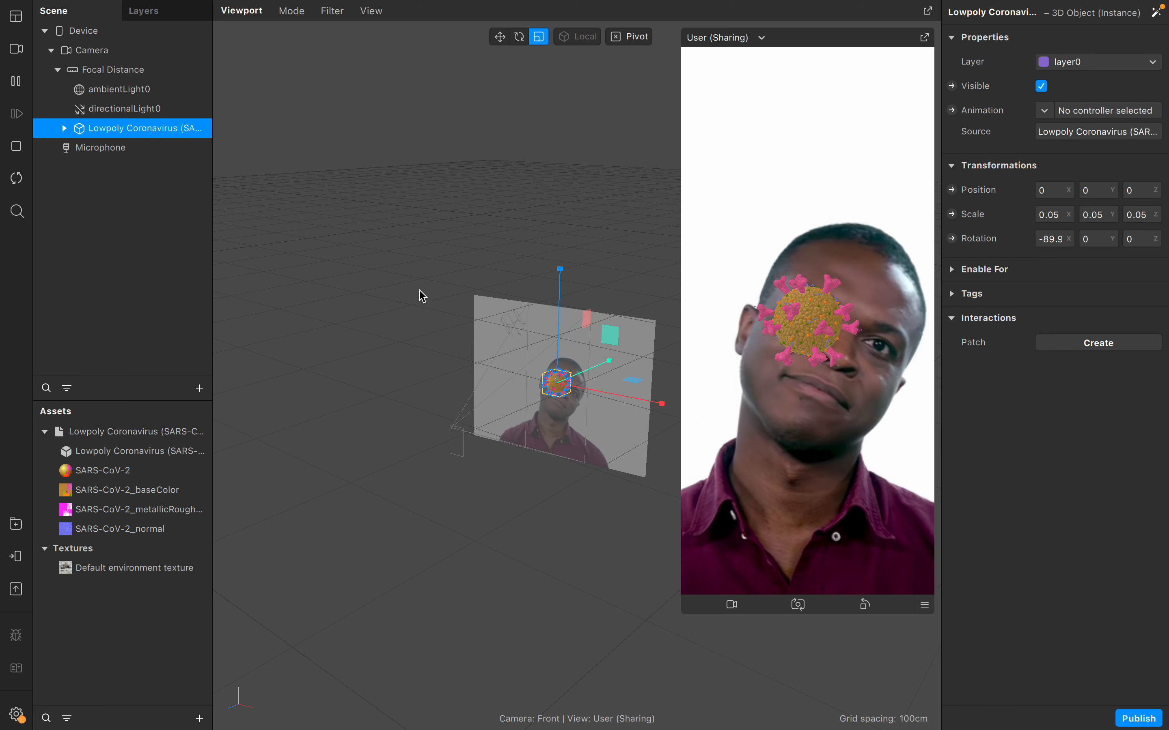
- Insert a Face Tracker into the scene, nest the Lowpoly Coronavirus object under it and dismiss the capability notice
{"action": "left_click", "coordinate": [200, 389]}
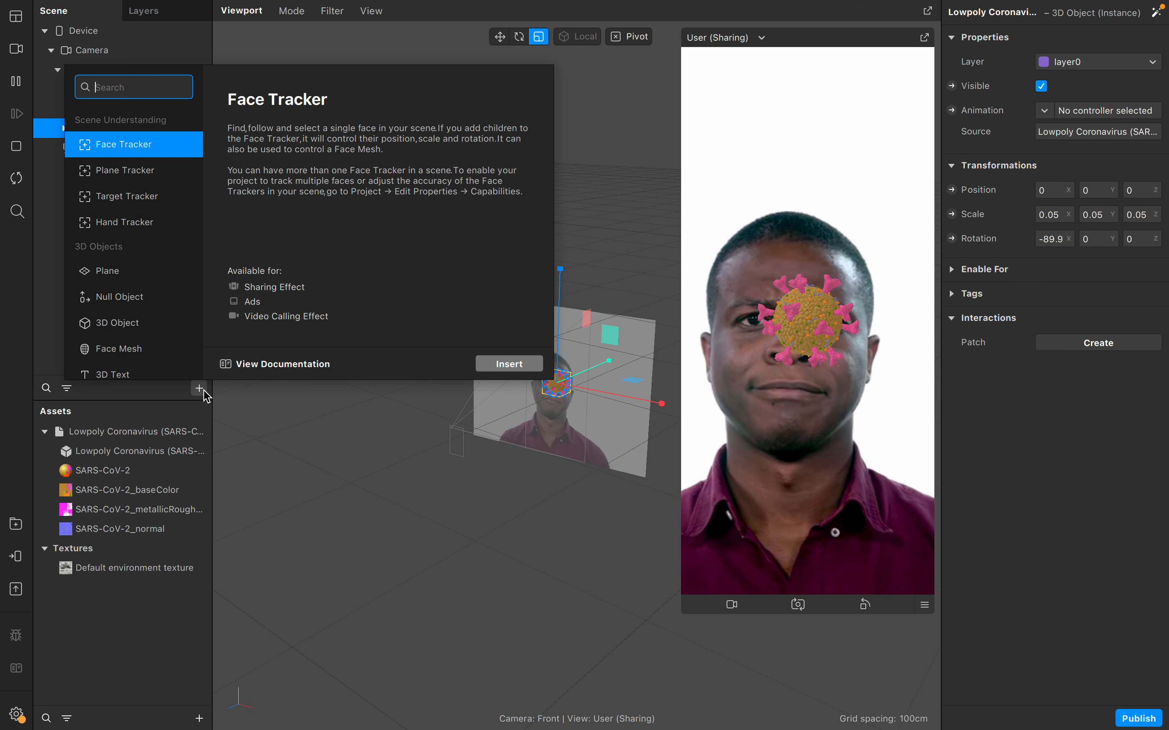
{"action": "key", "text": "Return"}
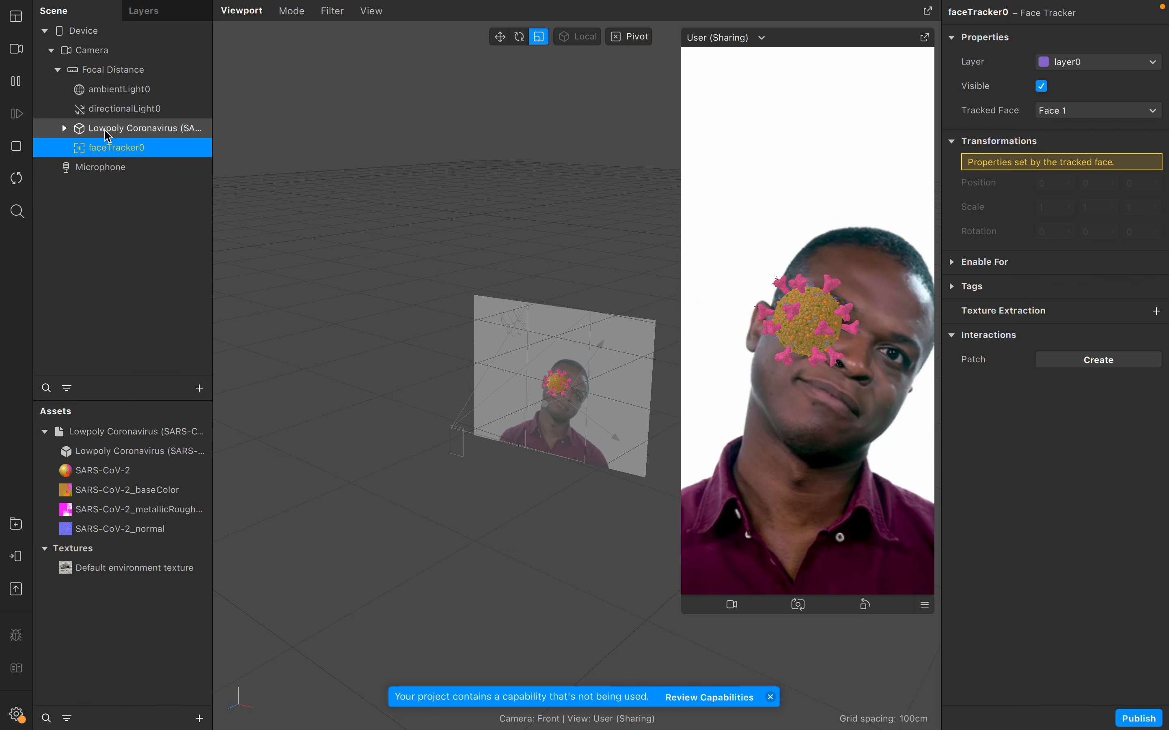
{"action": "left_click_drag", "start_coordinate": [111, 133], "coordinate": [114, 151]}
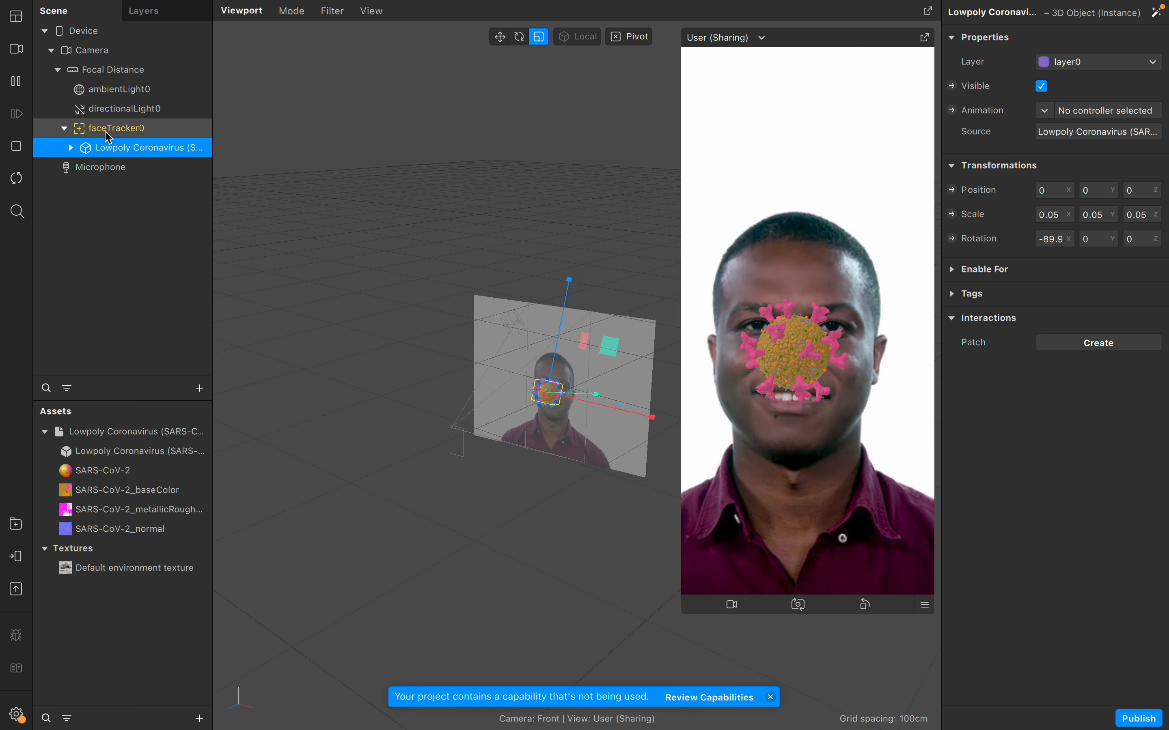
{"action": "left_click", "coordinate": [770, 698]}
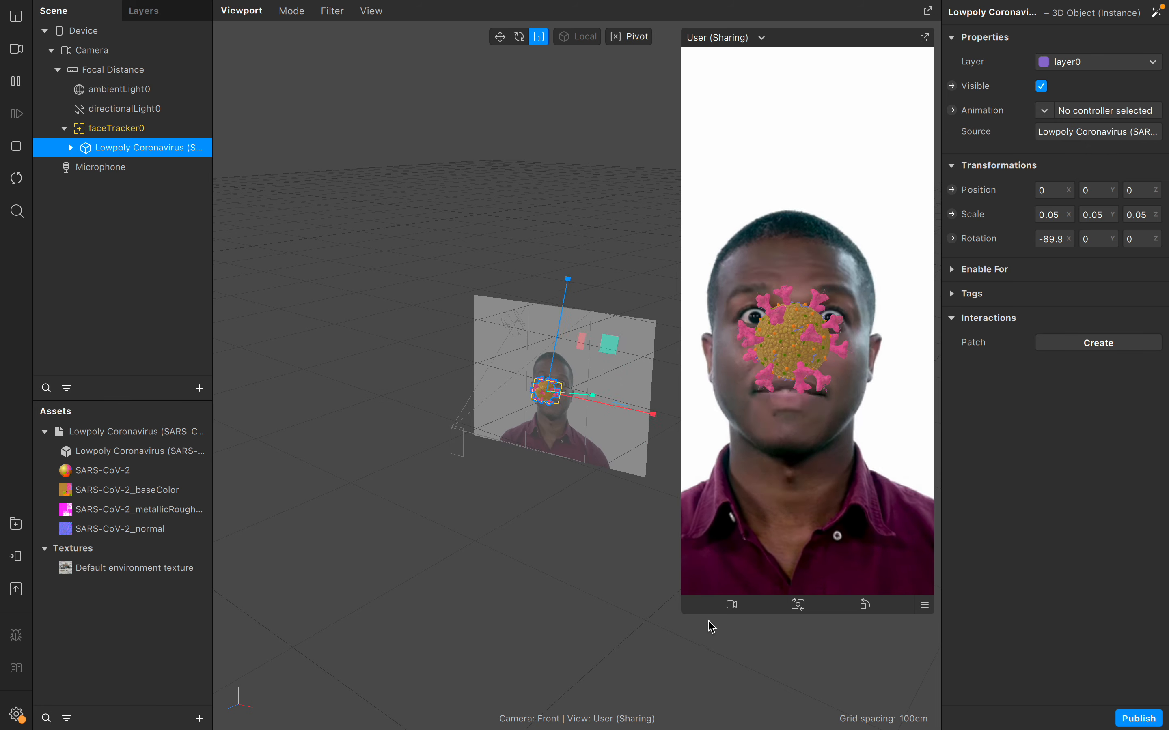
- Shrink the simulator preview, then show the Patch Editor below the viewport and make it slightly taller
{"action": "left_click_drag", "start_coordinate": [686, 614], "coordinate": [688, 541]}
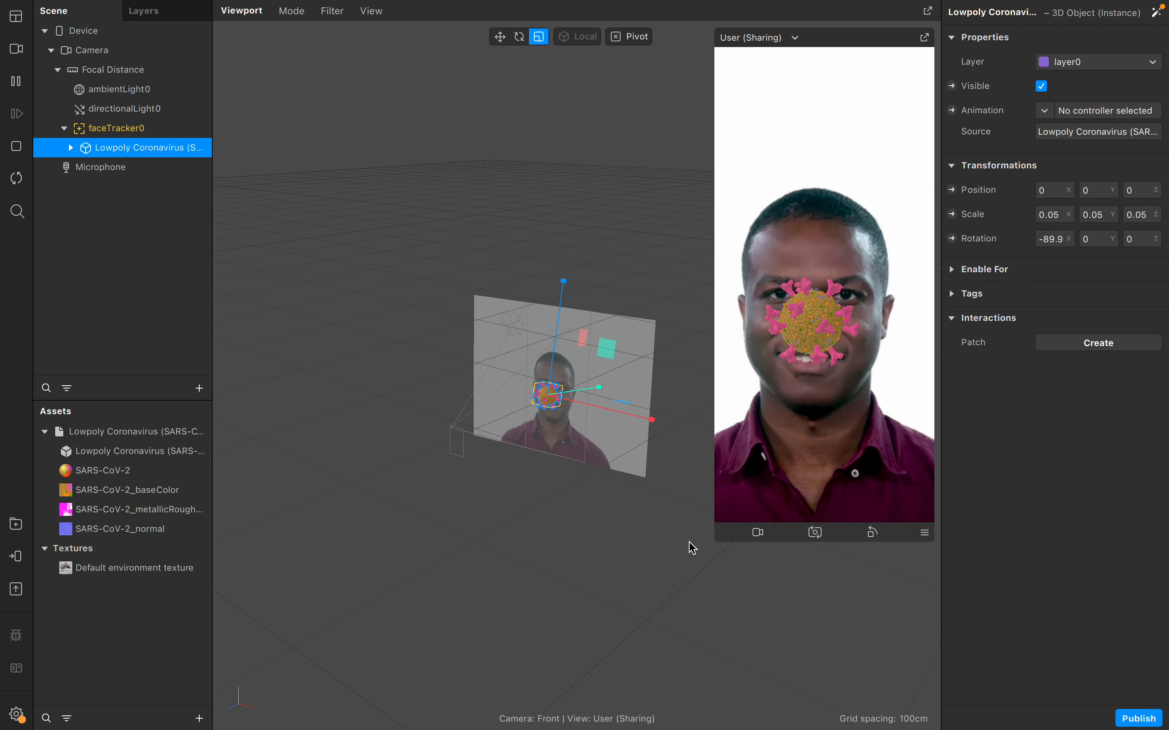
{"action": "left_click_drag", "start_coordinate": [716, 541], "coordinate": [729, 502]}
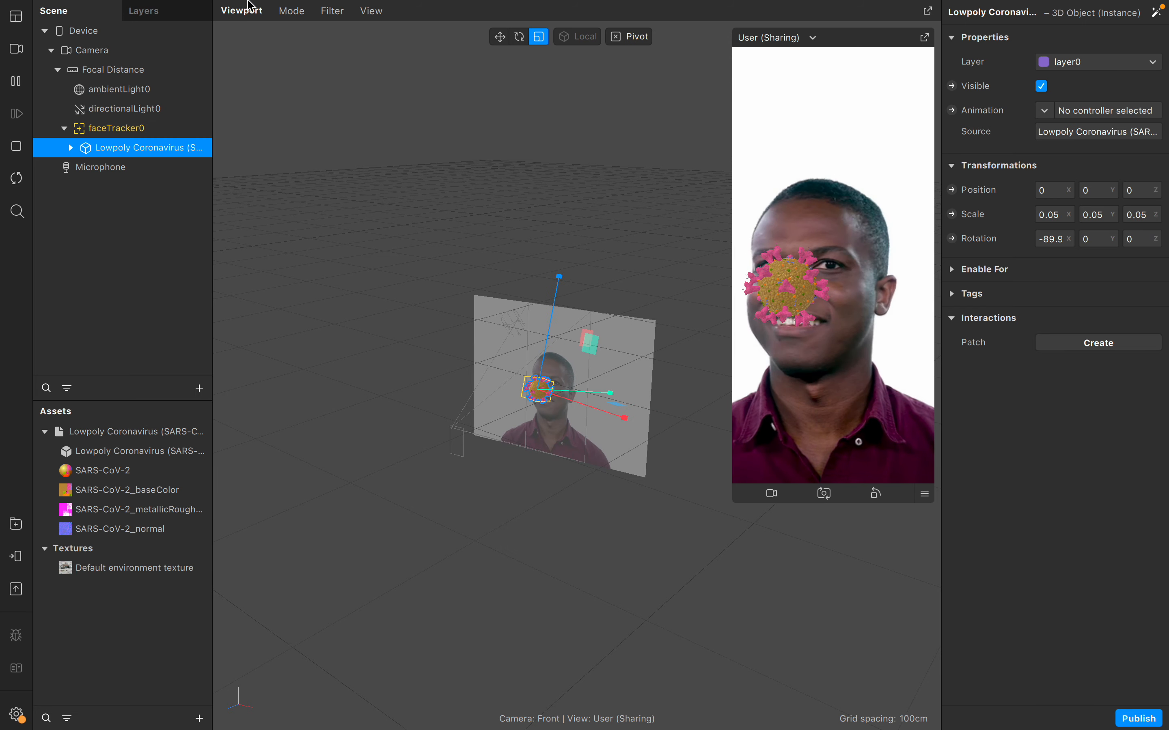
{"action": "mouse_move", "coordinate": [249, 5]}
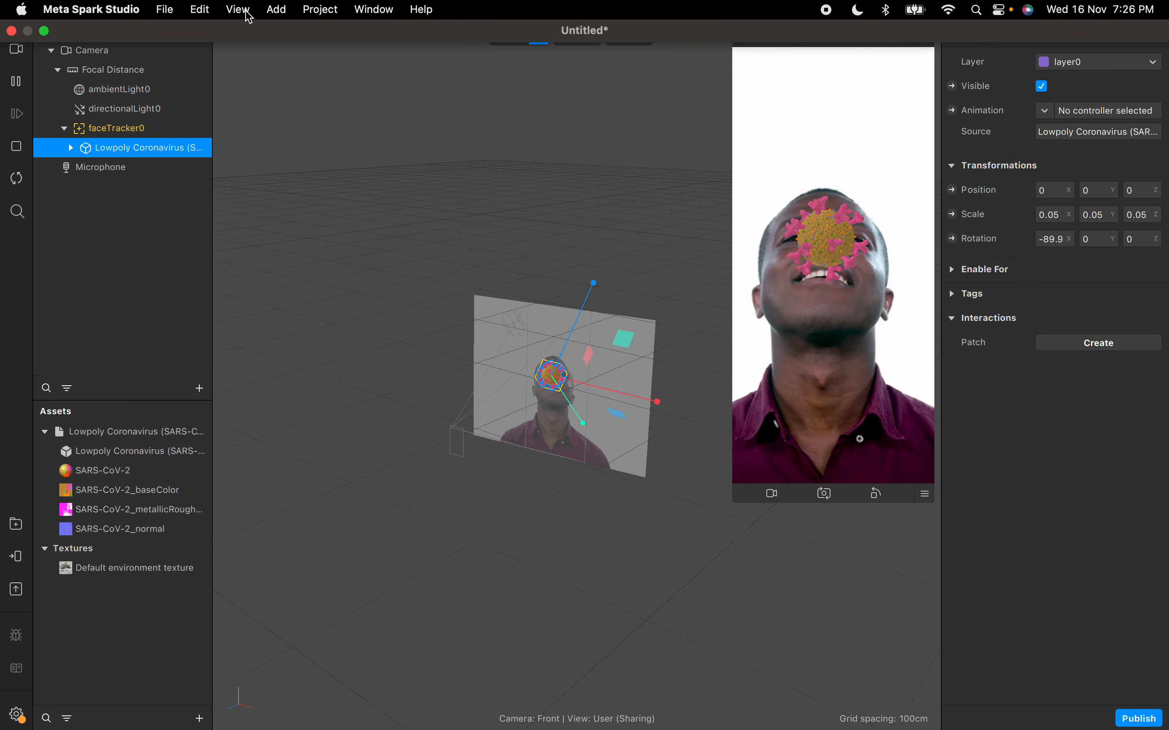
{"action": "left_click", "coordinate": [238, 10]}
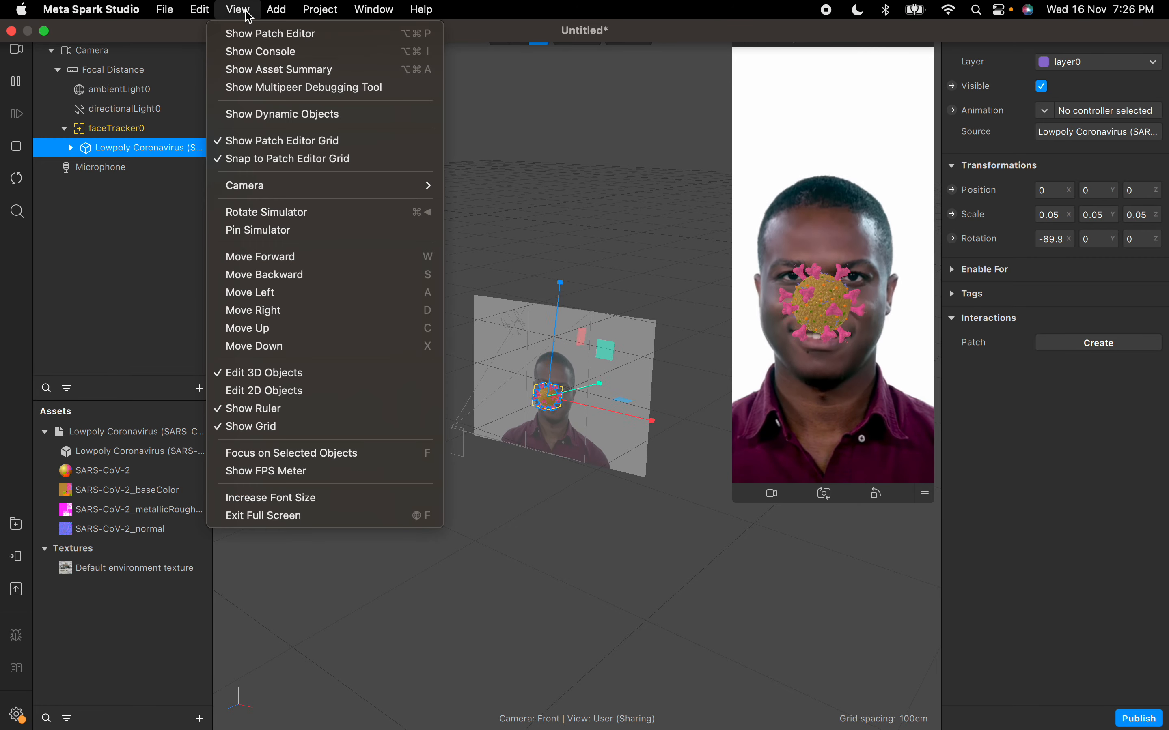
{"action": "left_click", "coordinate": [249, 35]}
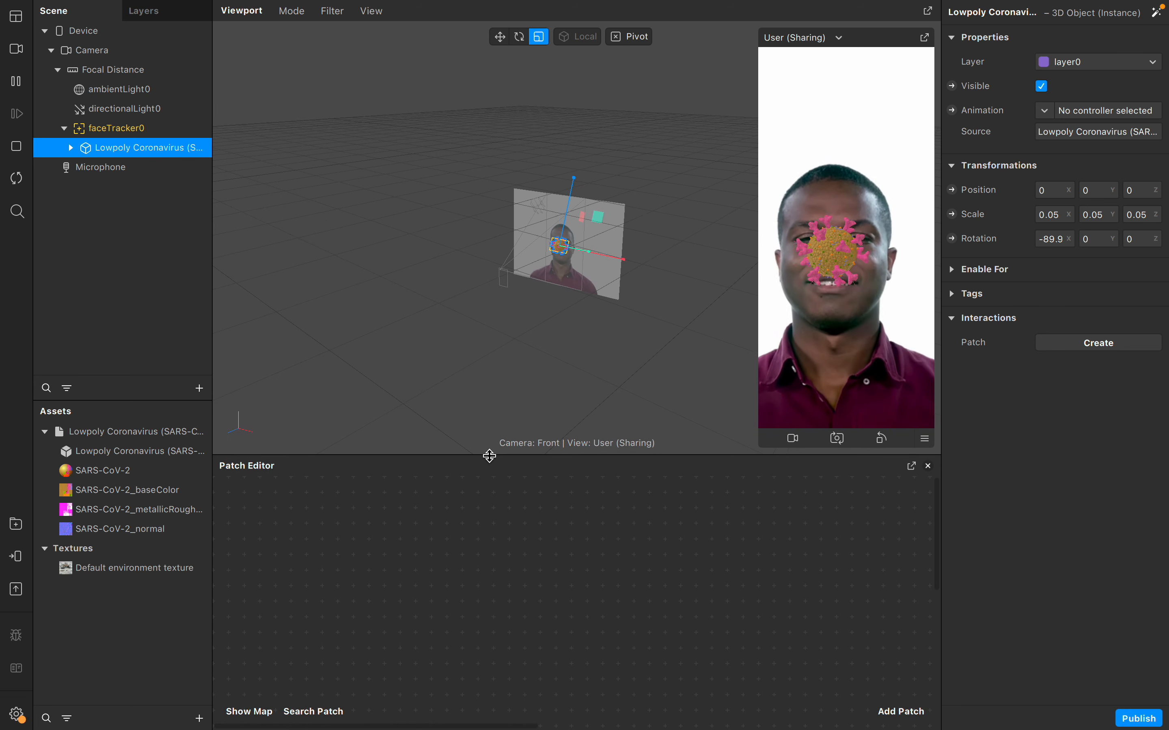
{"action": "left_click_drag", "start_coordinate": [518, 456], "coordinate": [516, 439]}
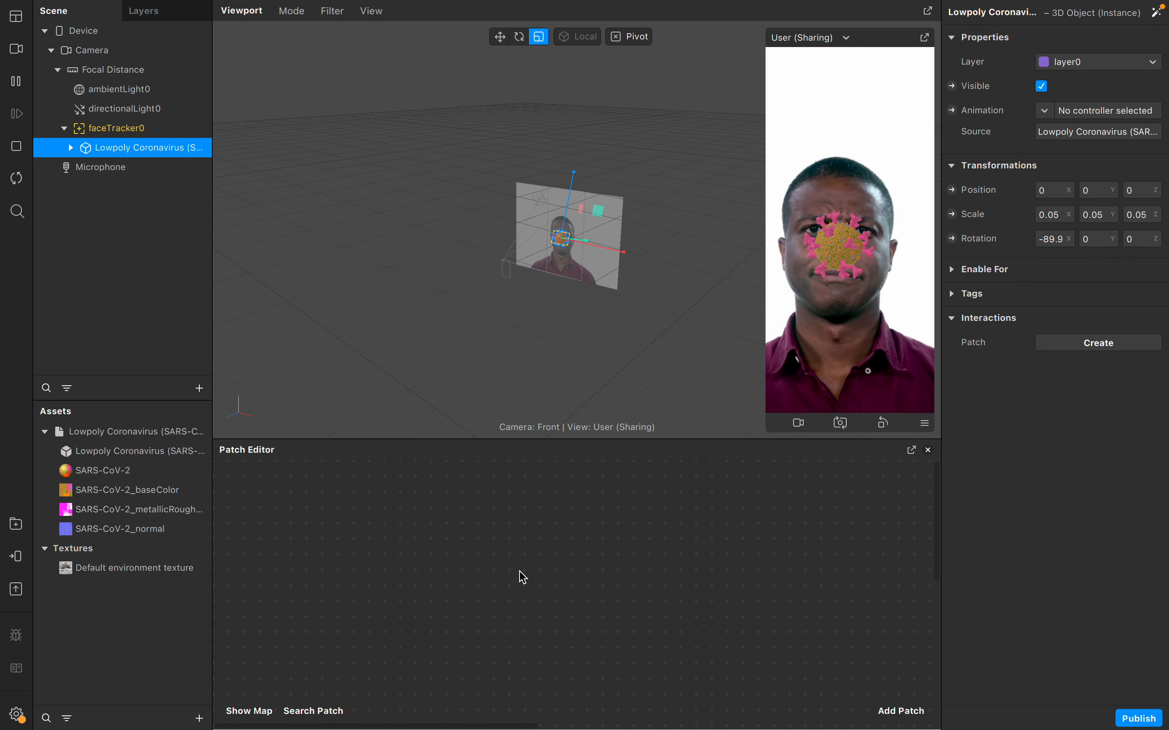
- Search the patches for "mou" and add a Mouth Open patch to the Patch Editor
{"action": "left_click", "coordinate": [896, 712]}
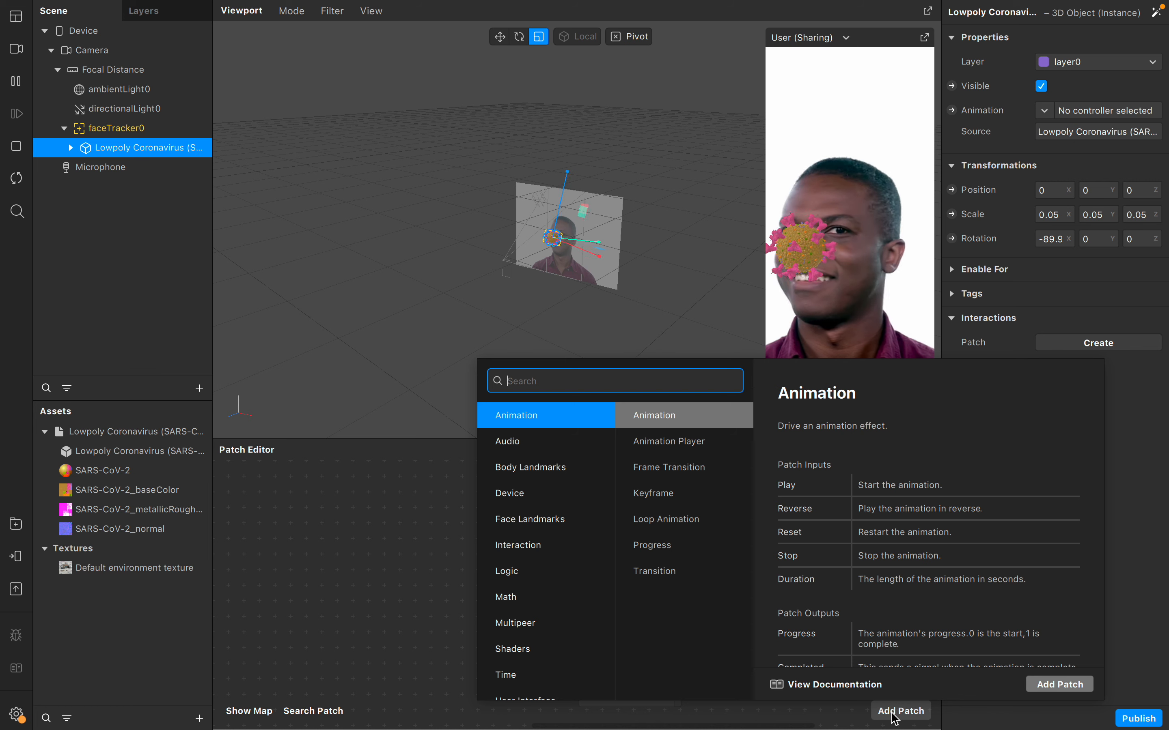
{"action": "type", "text": "mou"}
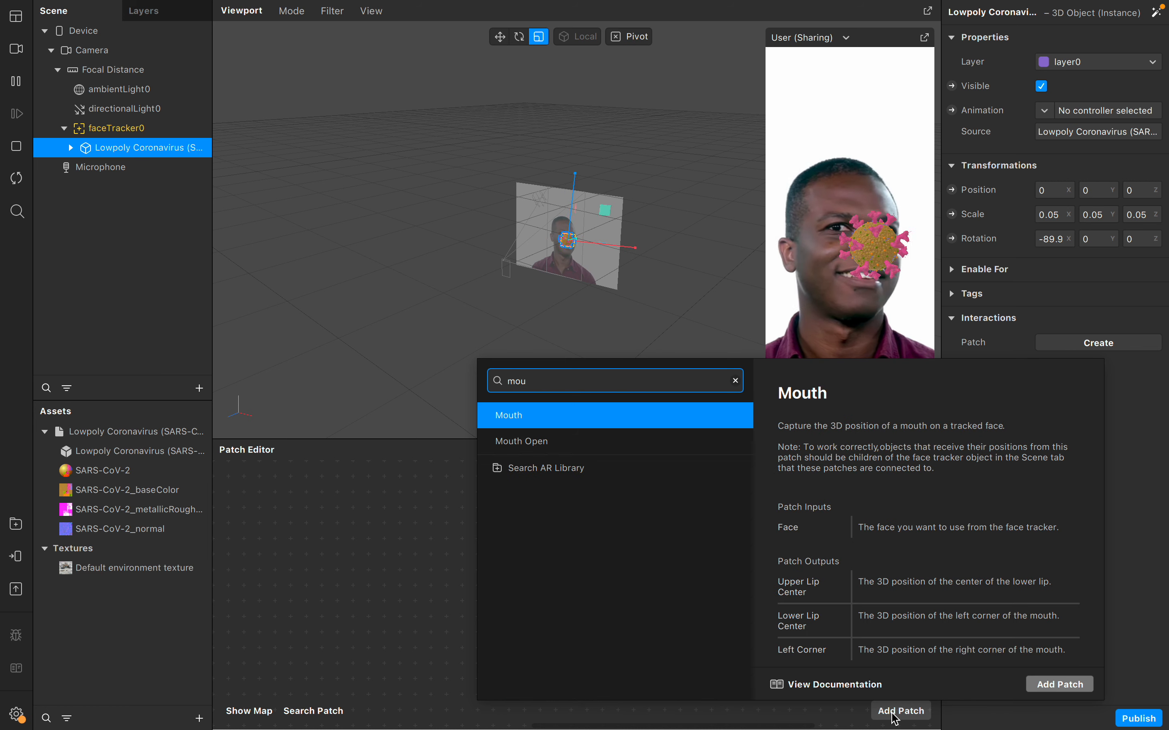
{"action": "left_click", "coordinate": [519, 450]}
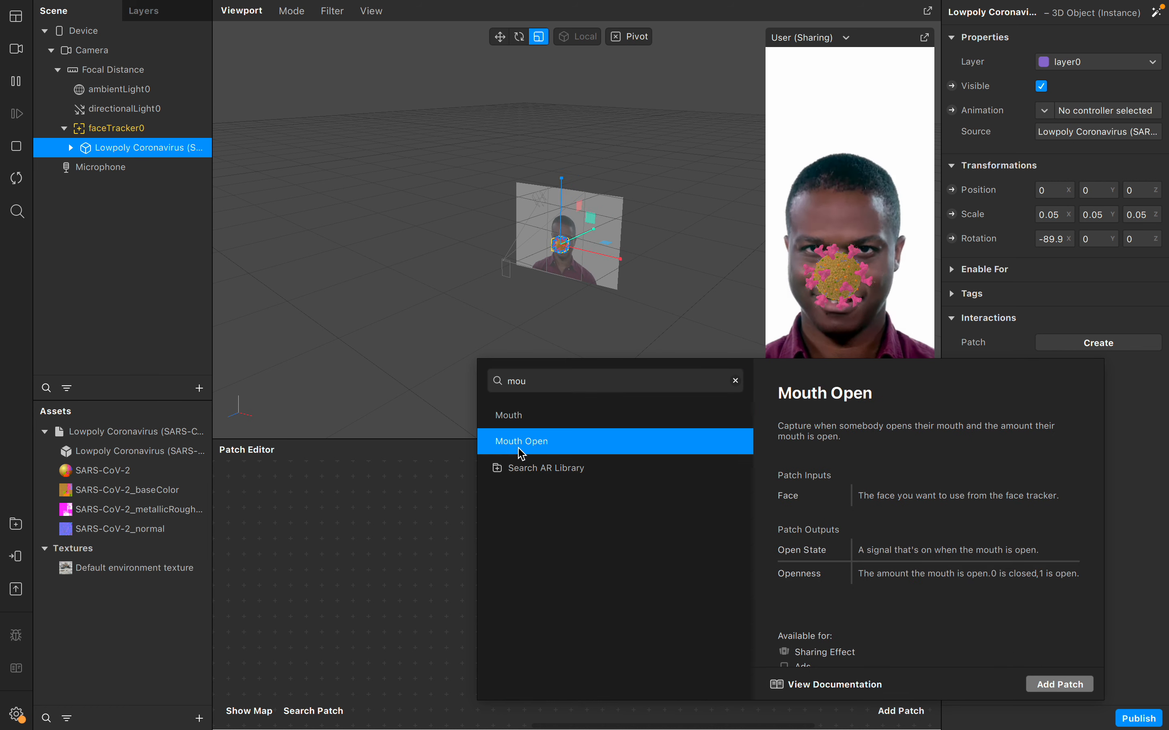
{"action": "scroll", "coordinate": [854, 550], "scroll_direction": "down", "scroll_amount": 2}
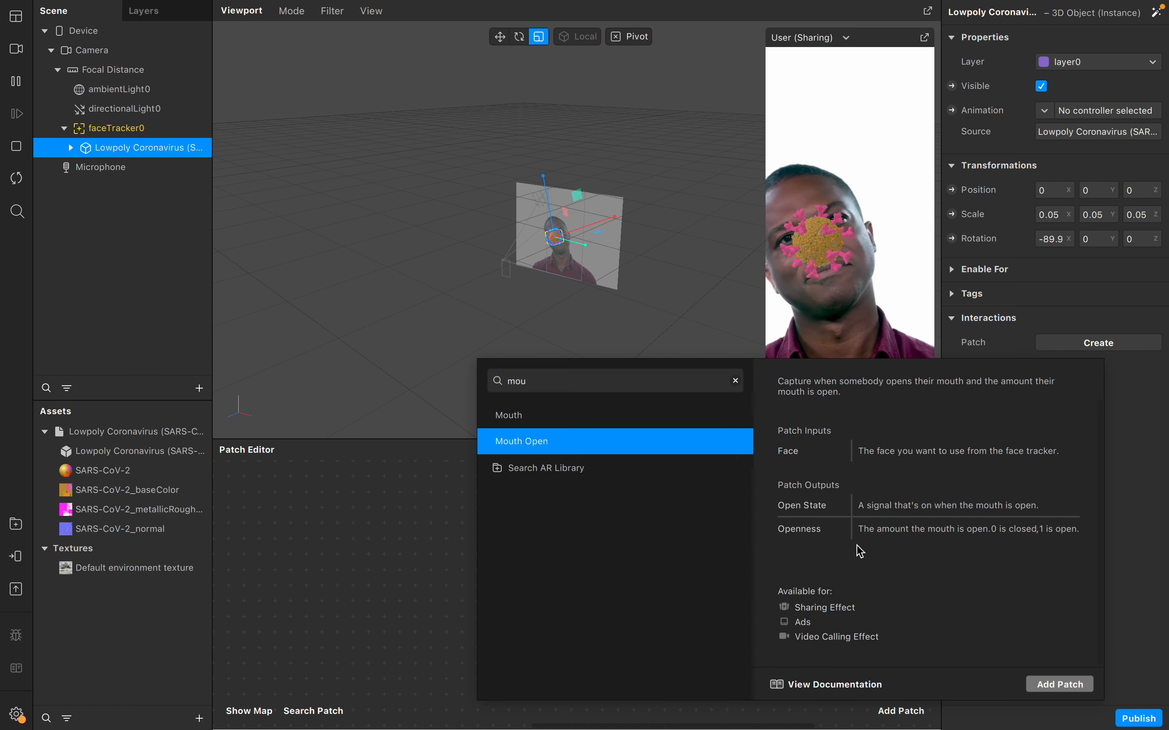
{"action": "left_click", "coordinate": [1047, 686]}
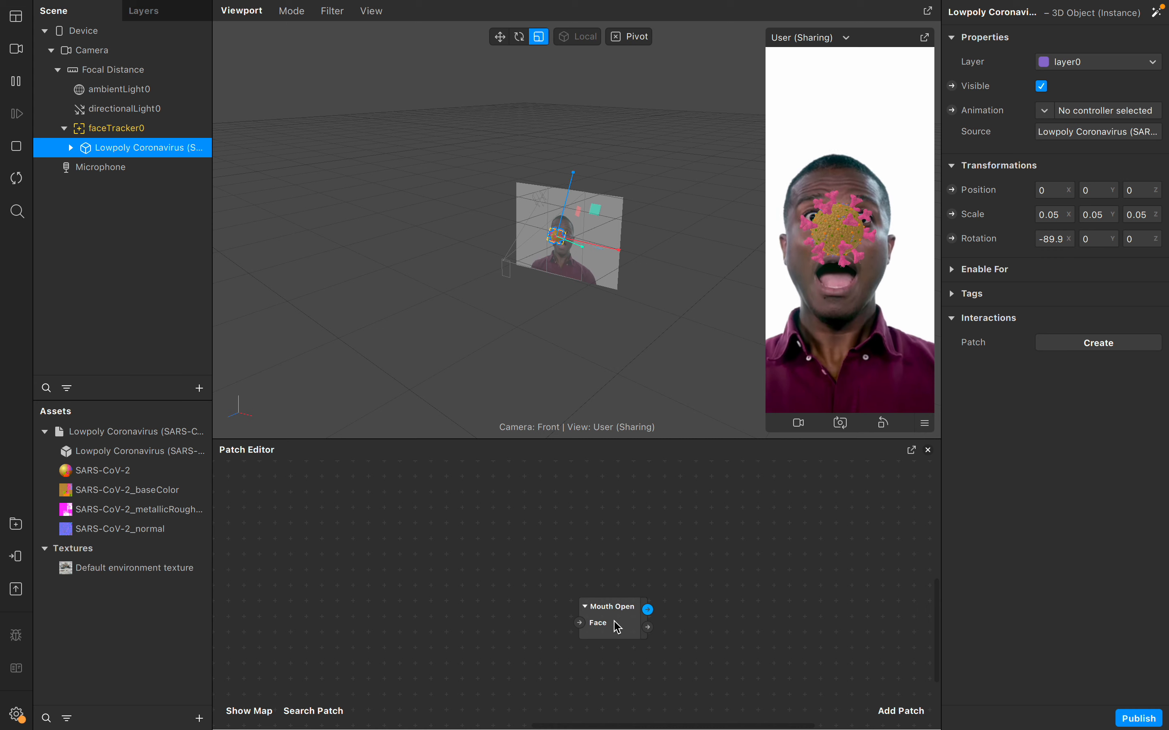
- Reposition the Mouth Open patch up and to the left on the canvas and make the Patch Editor taller
{"action": "left_click", "coordinate": [618, 626]}
{"action": "left_click_drag", "start_coordinate": [617, 626], "coordinate": [458, 536]}
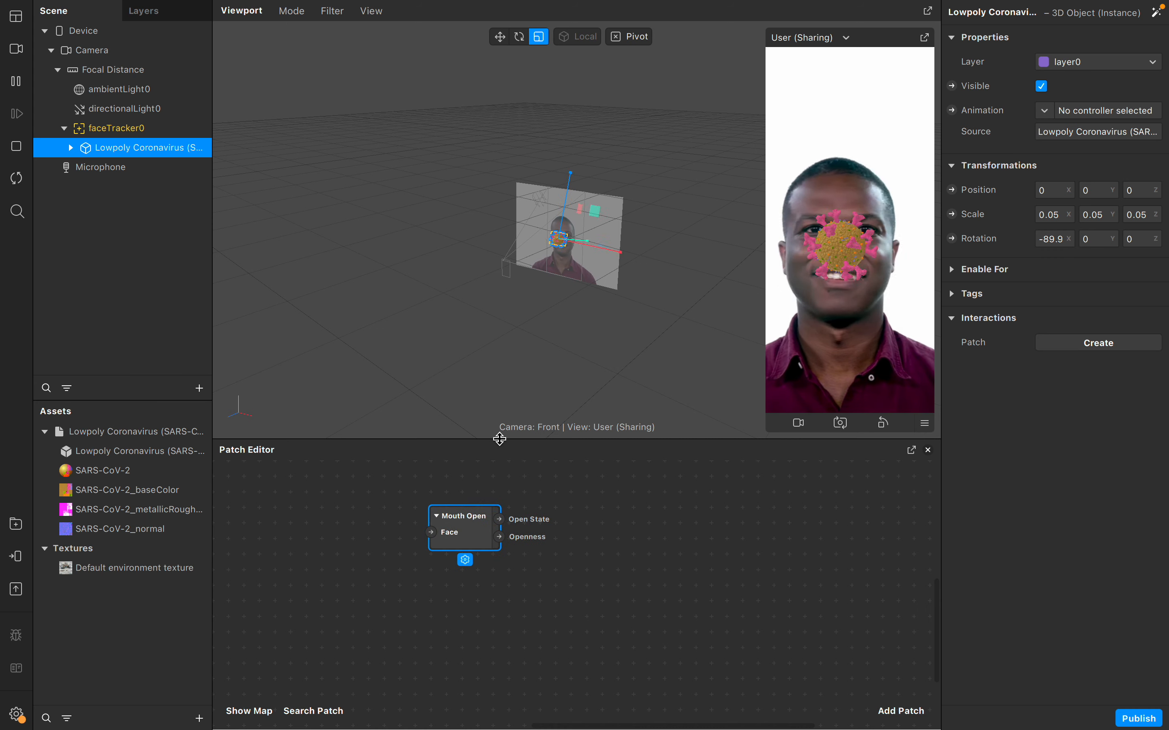
{"action": "left_click_drag", "start_coordinate": [501, 439], "coordinate": [500, 393]}
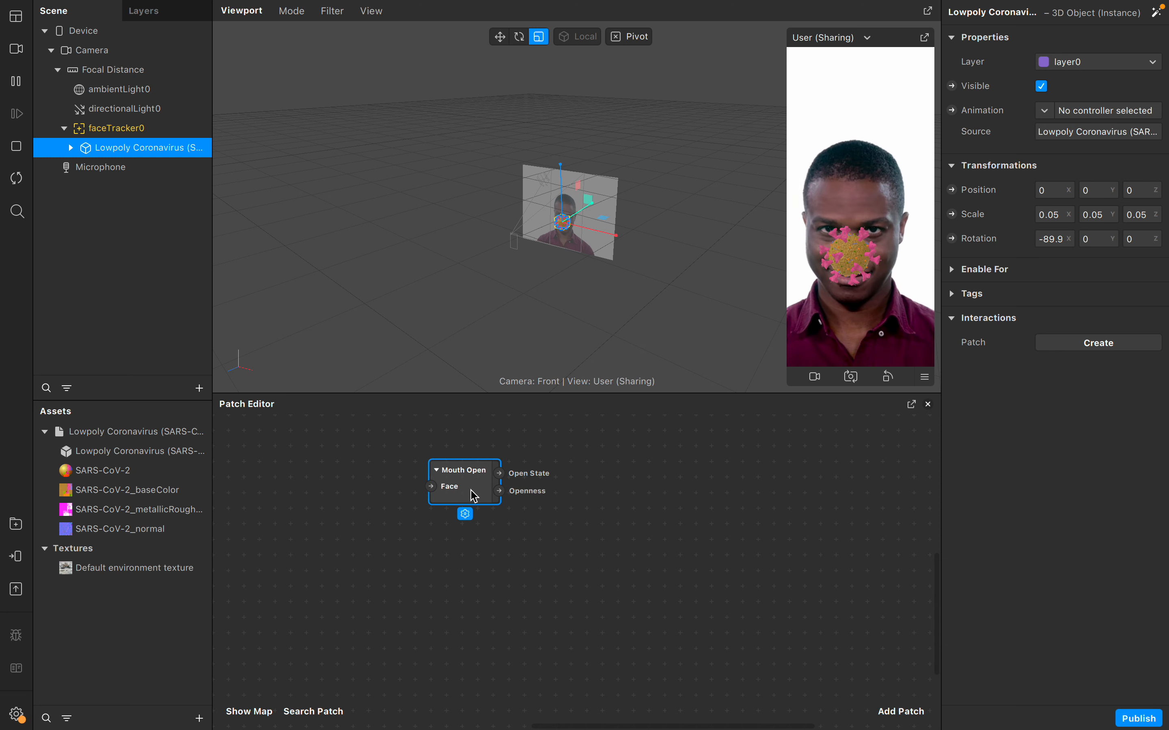
{"action": "left_click_drag", "start_coordinate": [473, 492], "coordinate": [480, 524]}
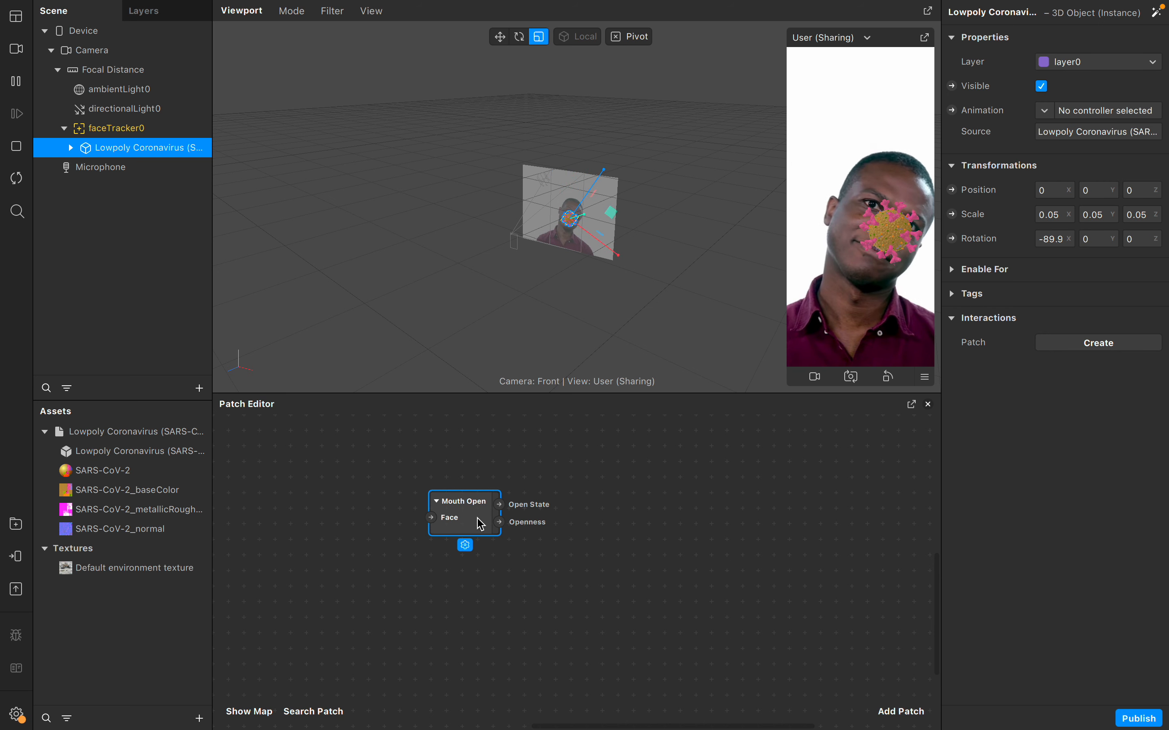
- Add an Eyebrows Raised patch, found by searching "eye", and place it directly below the Mouth Open patch
{"action": "left_click", "coordinate": [912, 717]}
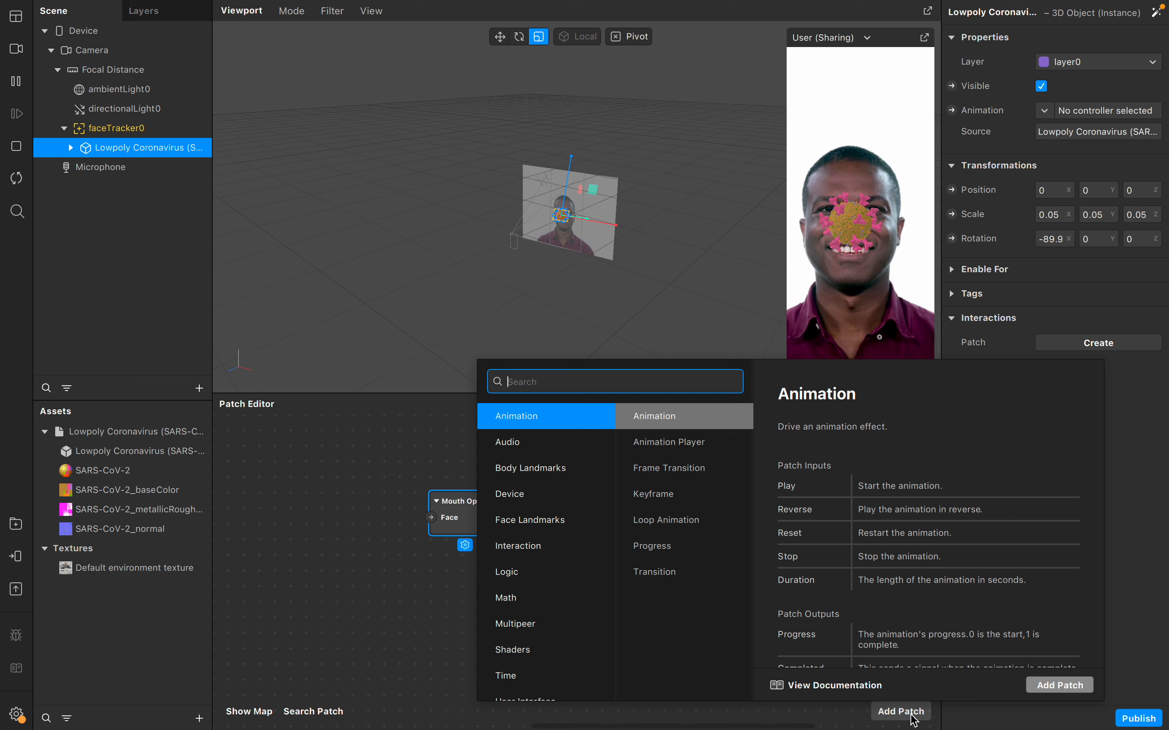
{"action": "type", "text": "eye"}
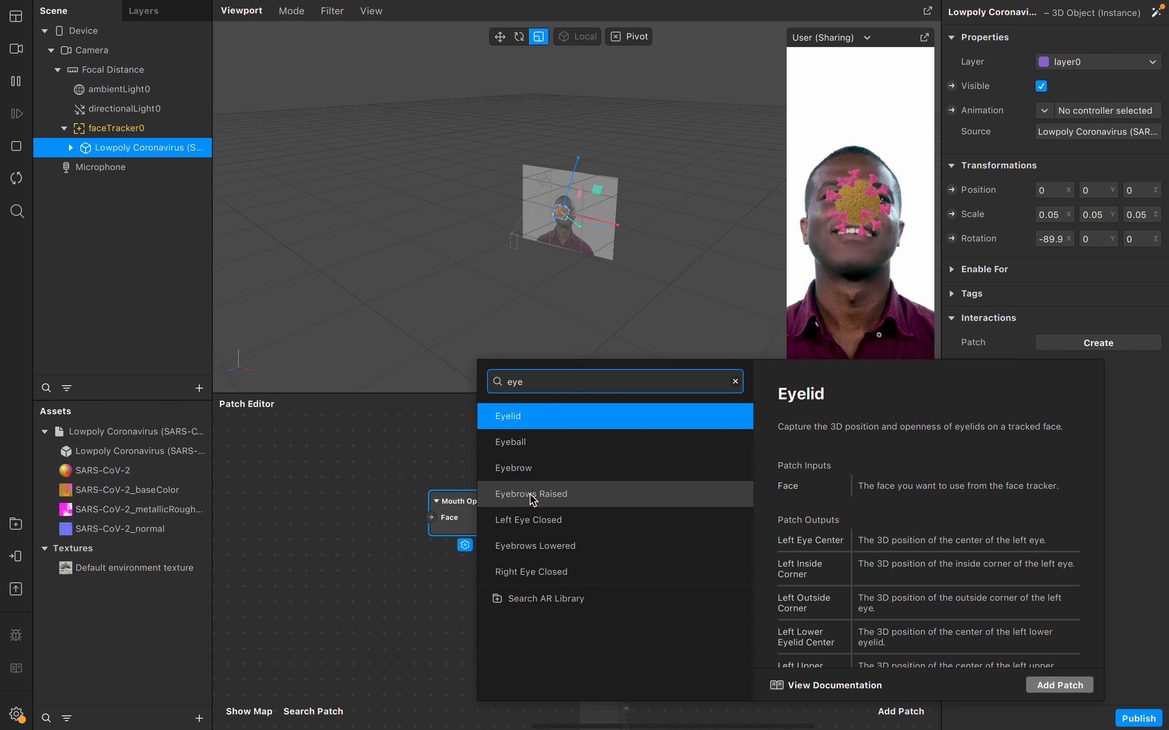
{"action": "left_click", "coordinate": [538, 503]}
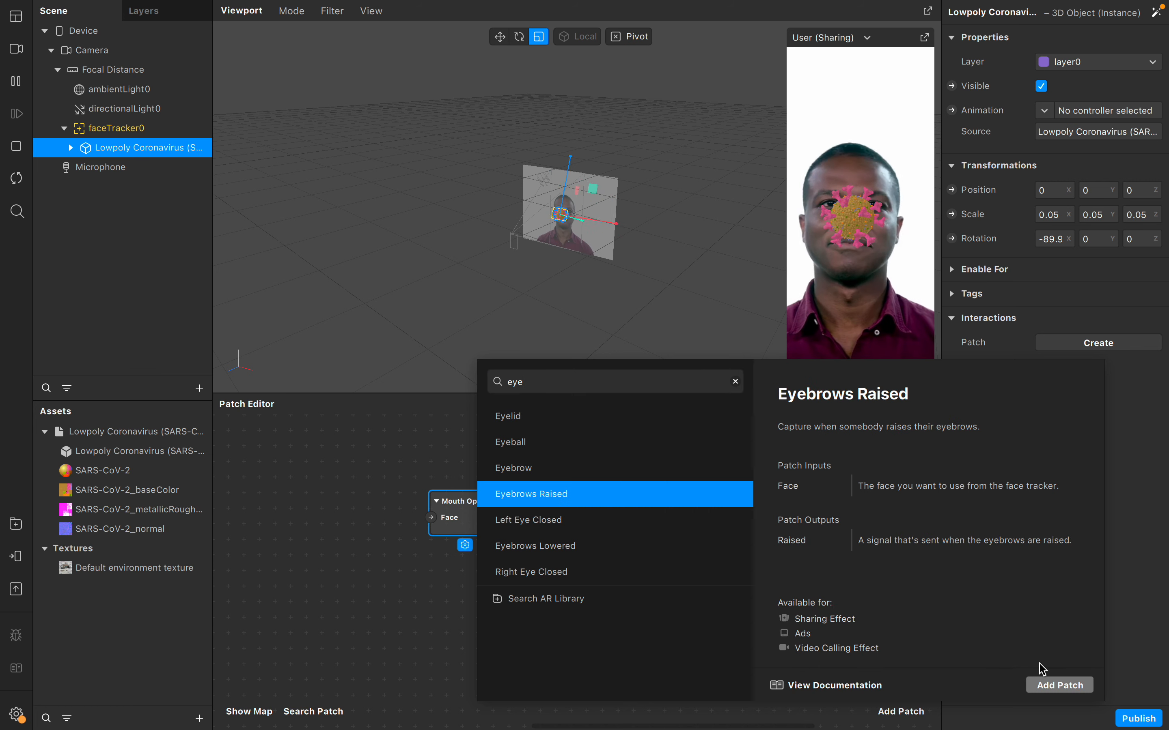
{"action": "left_click", "coordinate": [1060, 685]}
{"action": "left_click", "coordinate": [605, 609]}
{"action": "left_click_drag", "start_coordinate": [604, 609], "coordinate": [472, 601]}
{"action": "left_click", "coordinate": [459, 517]}
{"action": "left_click", "coordinate": [466, 595]}
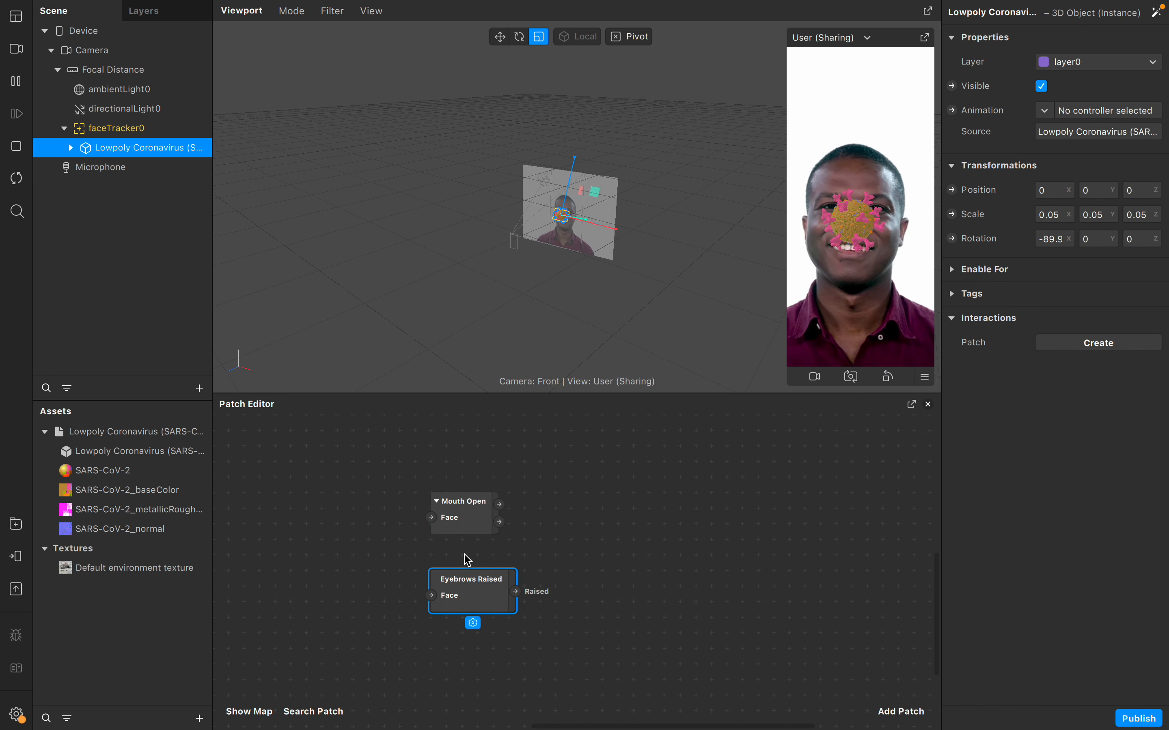
{"action": "left_click", "coordinate": [466, 527]}
{"action": "left_click", "coordinate": [476, 603]}
{"action": "left_click", "coordinate": [459, 530]}
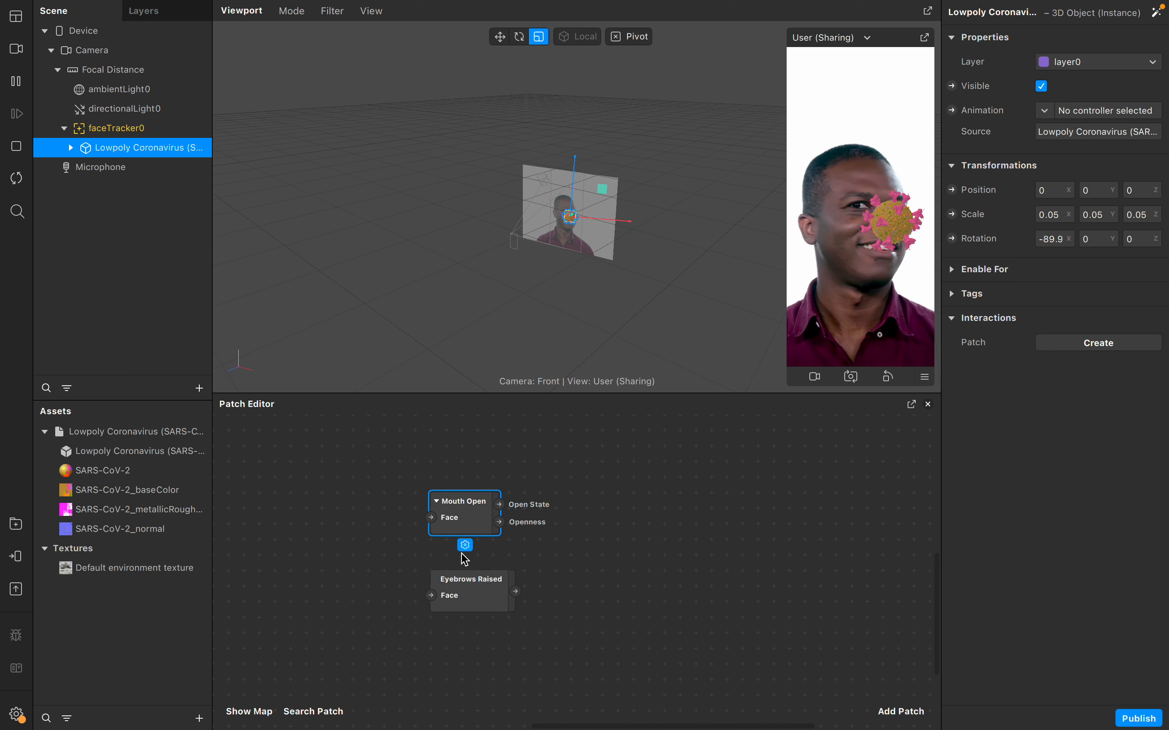
{"action": "left_click", "coordinate": [472, 606]}
{"action": "left_click", "coordinate": [469, 530]}
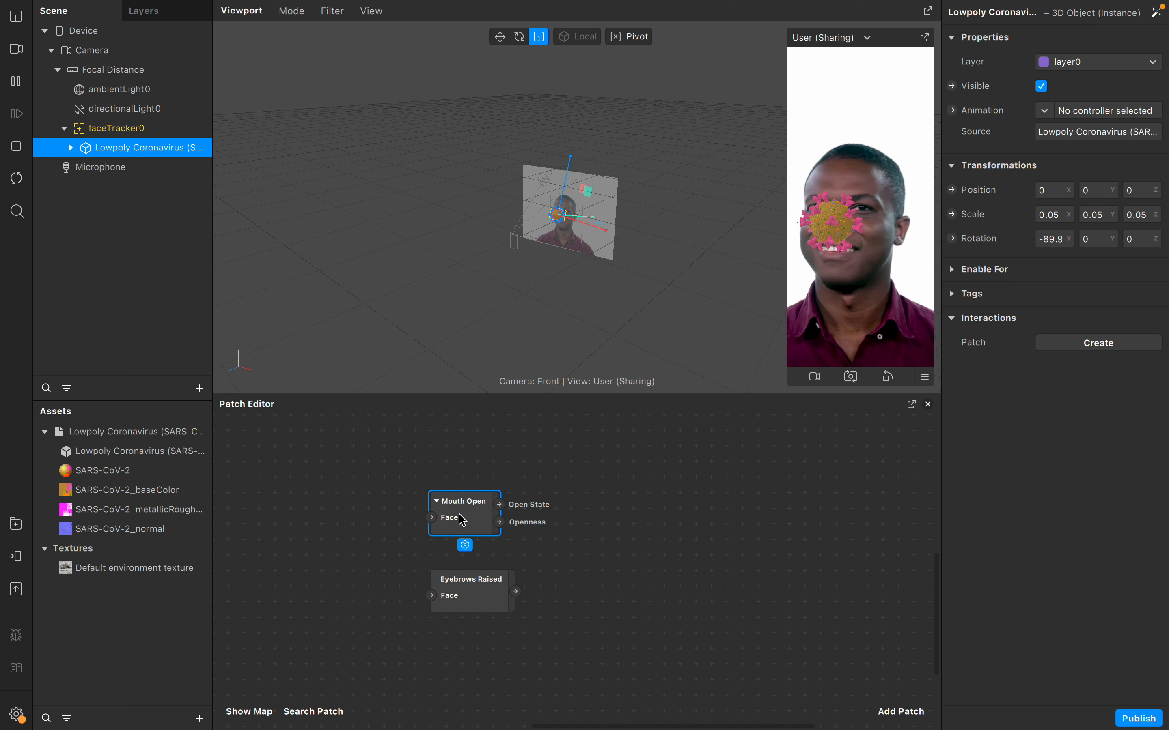
{"action": "left_click", "coordinate": [462, 605]}
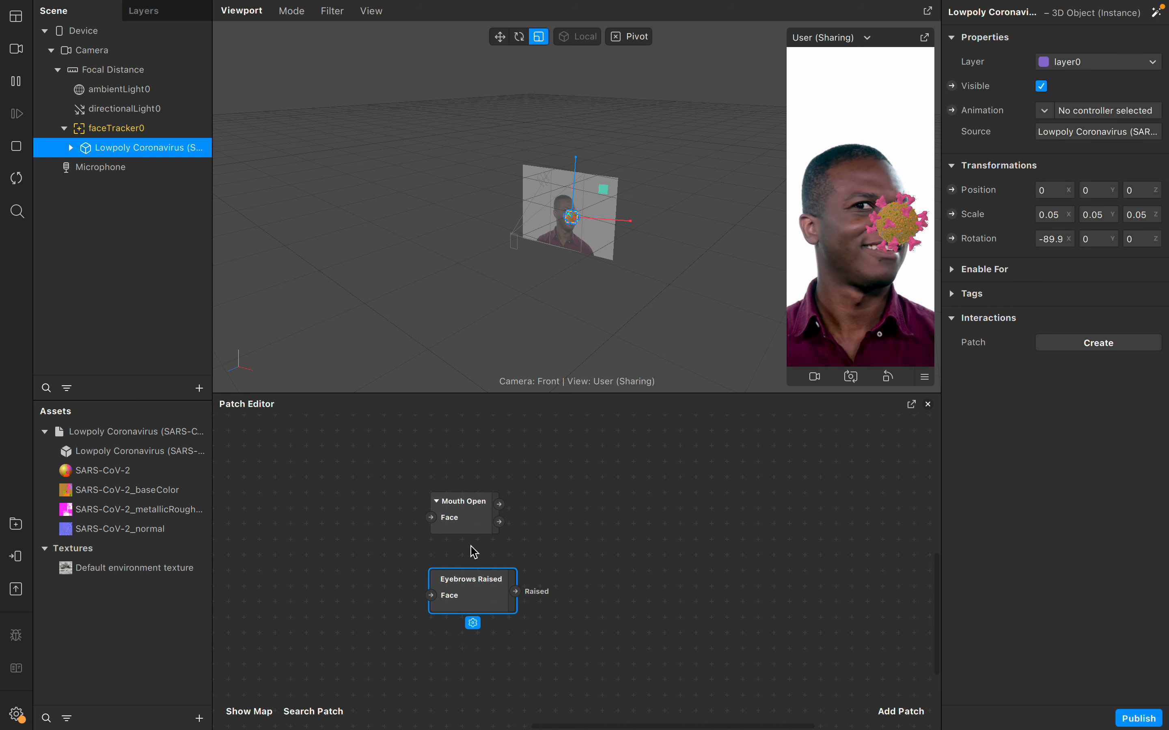
{"action": "left_click", "coordinate": [467, 520]}
{"action": "left_click", "coordinate": [481, 604]}
{"action": "left_click", "coordinate": [475, 522]}
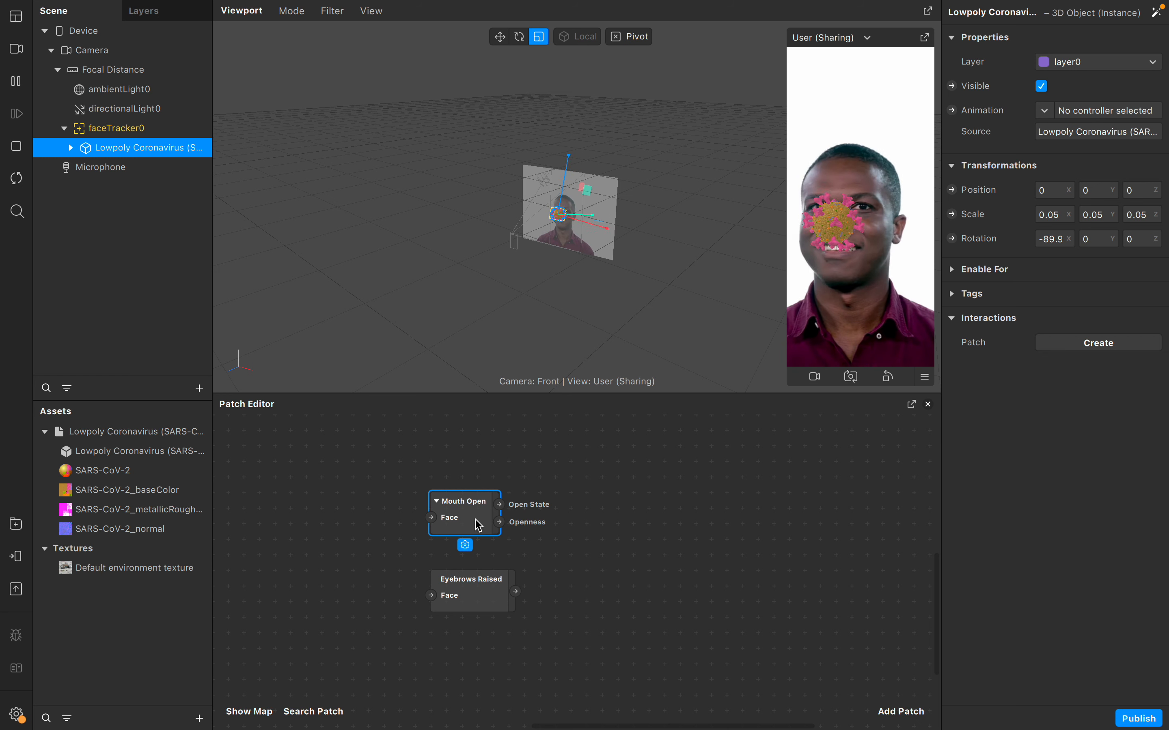
- Add an And patch, found by searching "an", and place it to the right of the Mouth Open and Eyebrows Raised patches
{"action": "left_click", "coordinate": [902, 712]}
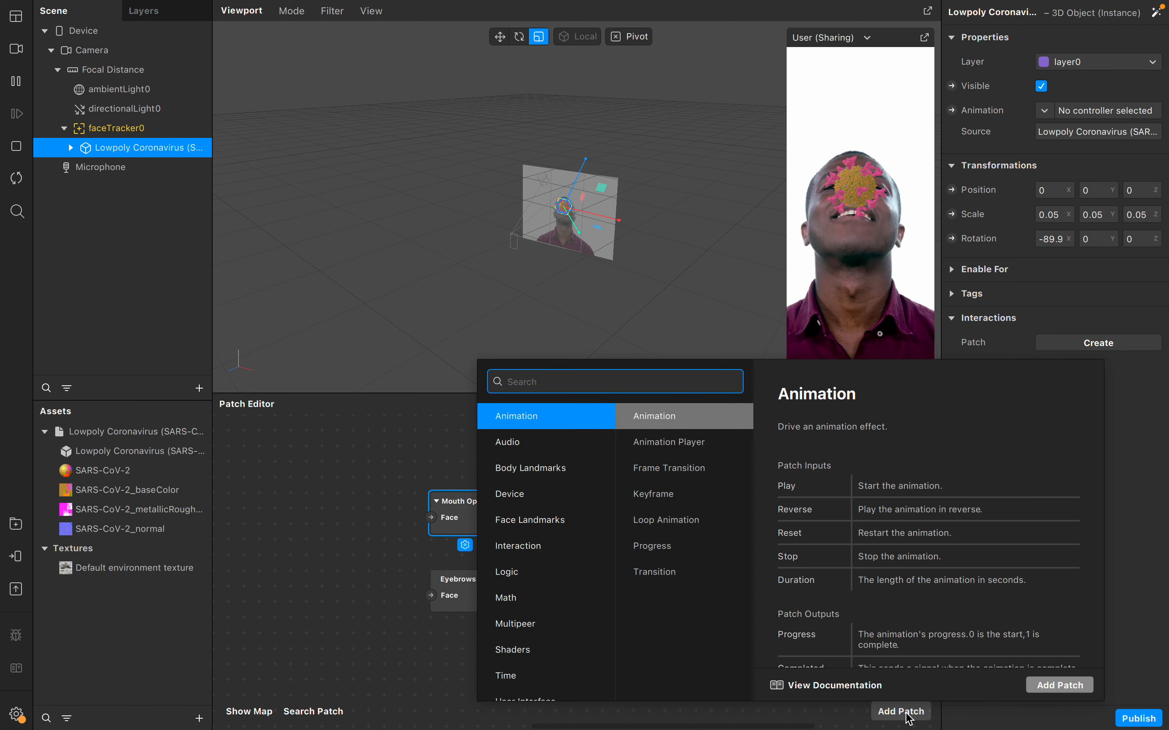
{"action": "type", "text": "an"}
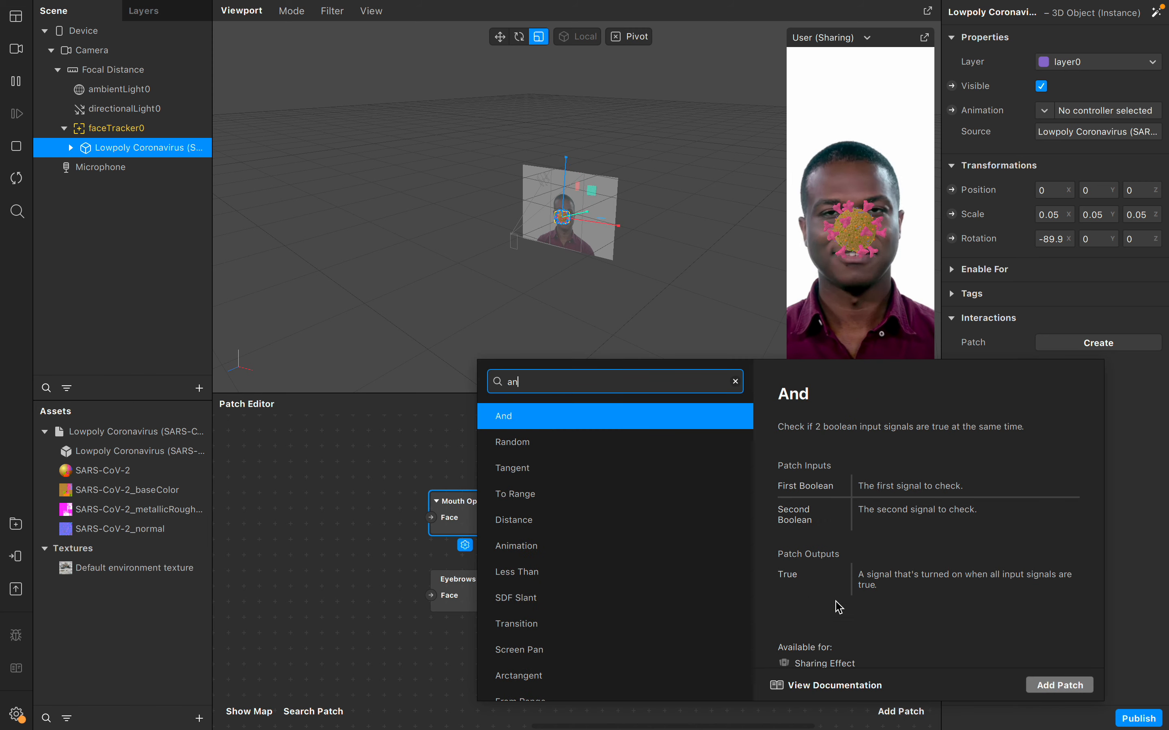
{"action": "left_click", "coordinate": [579, 423]}
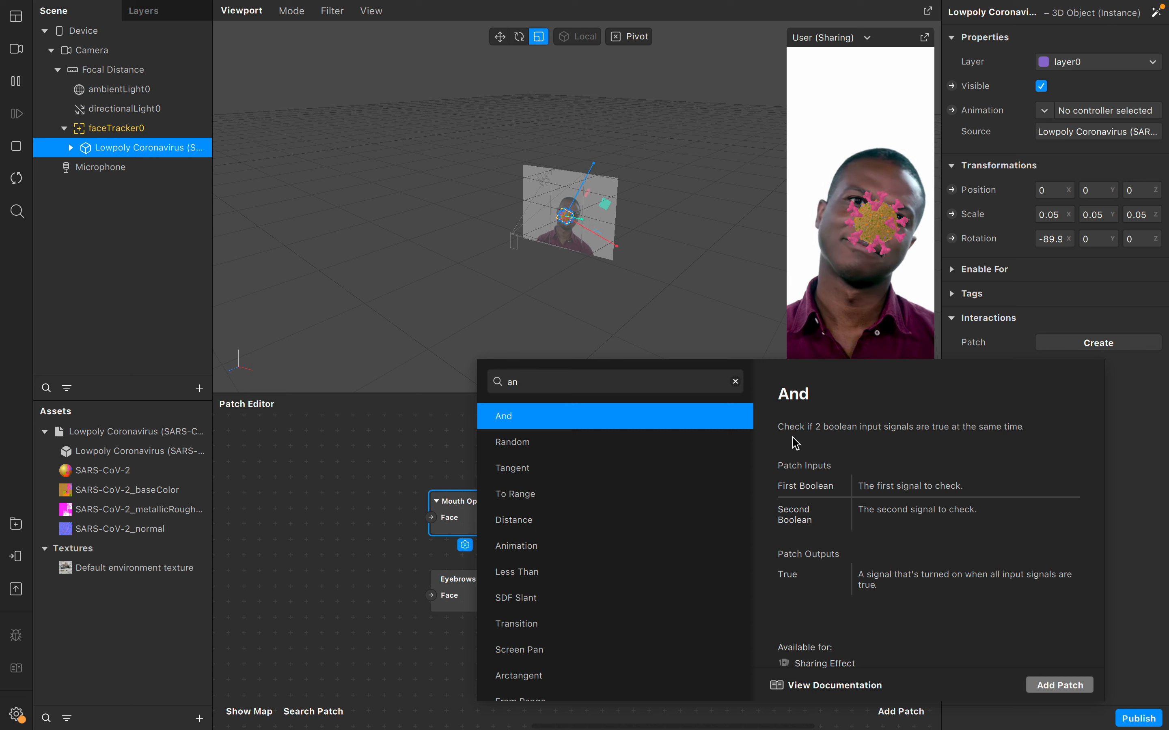
{"action": "left_click", "coordinate": [1058, 685]}
{"action": "left_click", "coordinate": [628, 568]}
{"action": "left_click_drag", "start_coordinate": [628, 568], "coordinate": [630, 518]}
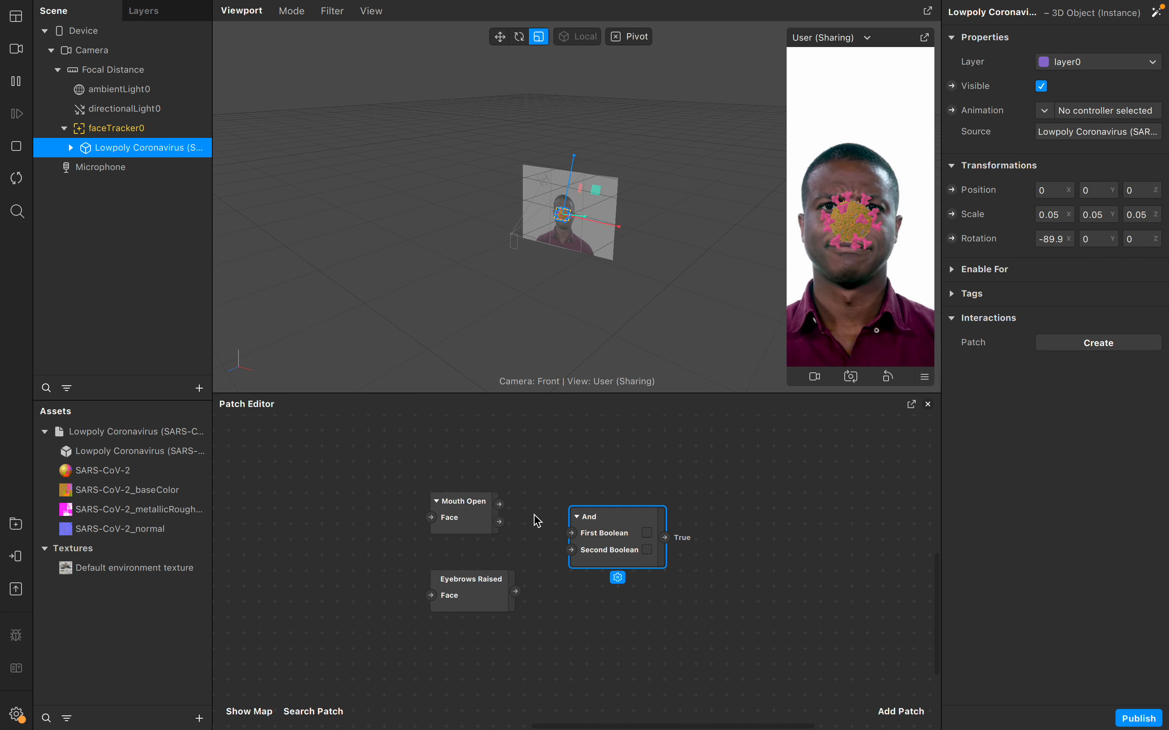
- Connect Mouth Open's Open State output to the And patch's First Boolean and Eyebrows Raised's output to its Second Boolean
{"action": "left_click_drag", "start_coordinate": [501, 505], "coordinate": [572, 534]}
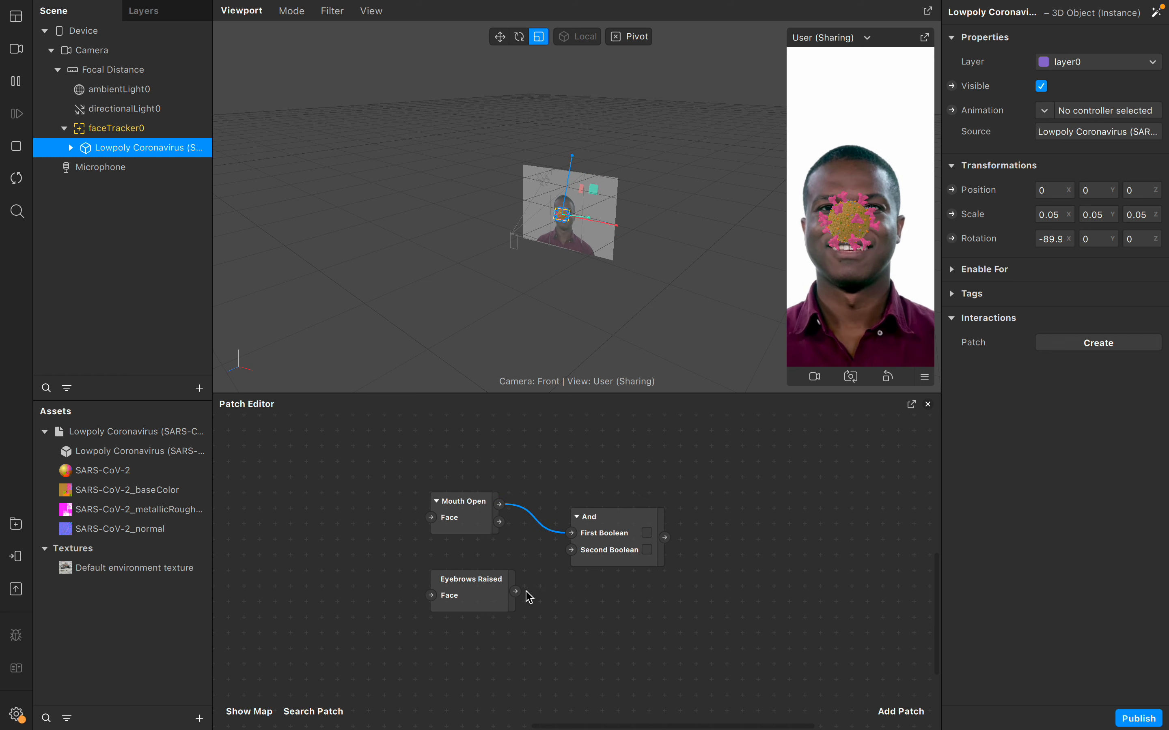
{"action": "left_click_drag", "start_coordinate": [515, 592], "coordinate": [571, 550]}
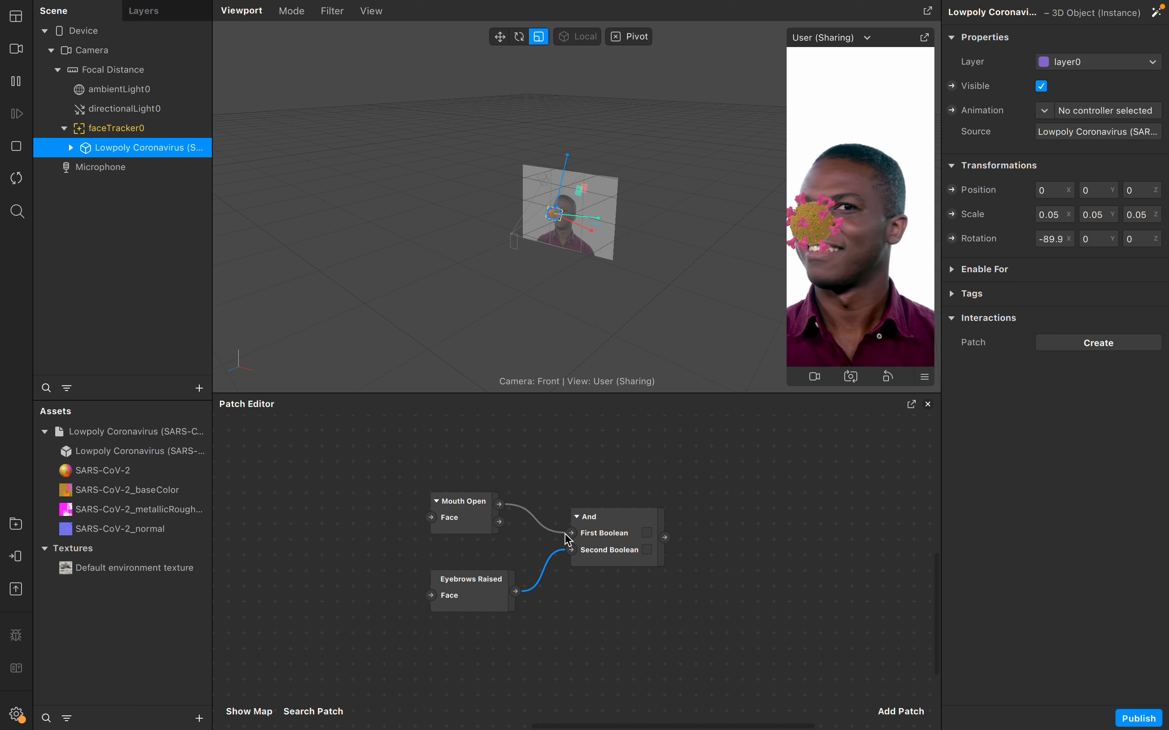
{"action": "left_click_drag", "start_coordinate": [667, 538], "coordinate": [742, 545]}
{"action": "left_click", "coordinate": [742, 545]}
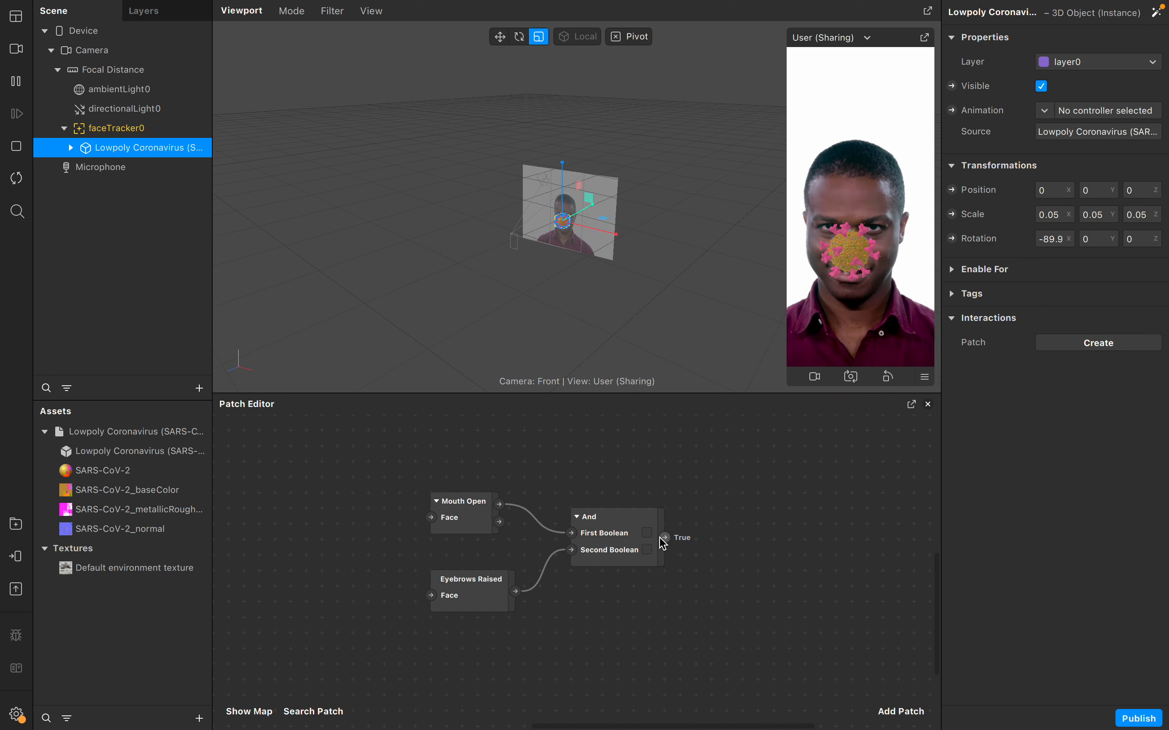
{"action": "left_click_drag", "start_coordinate": [670, 544], "coordinate": [714, 546]}
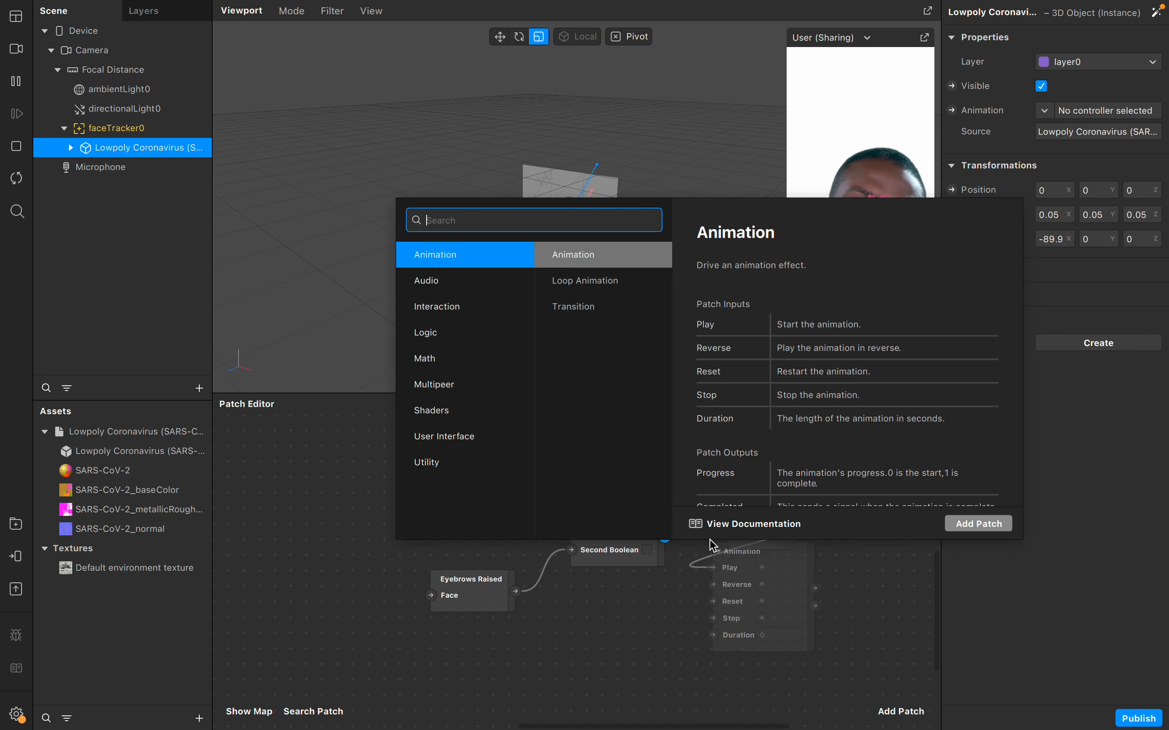
{"action": "left_click", "coordinate": [557, 575]}
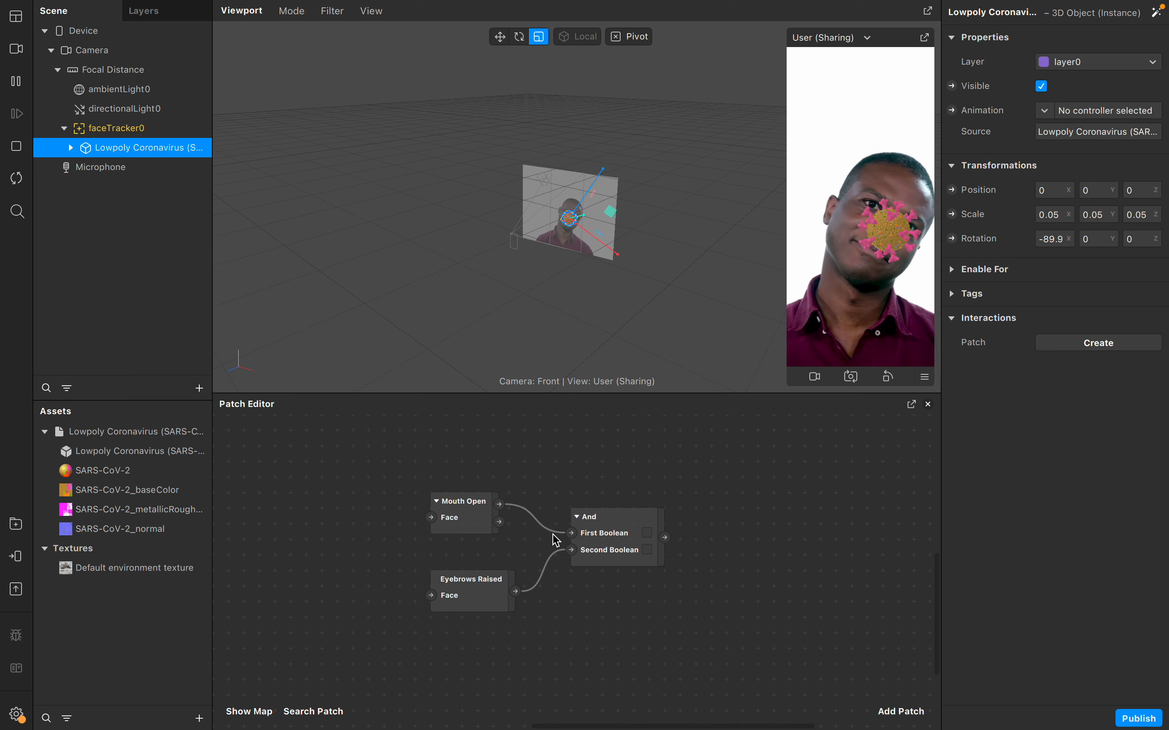
{"action": "mouse_move", "coordinate": [672, 540]}
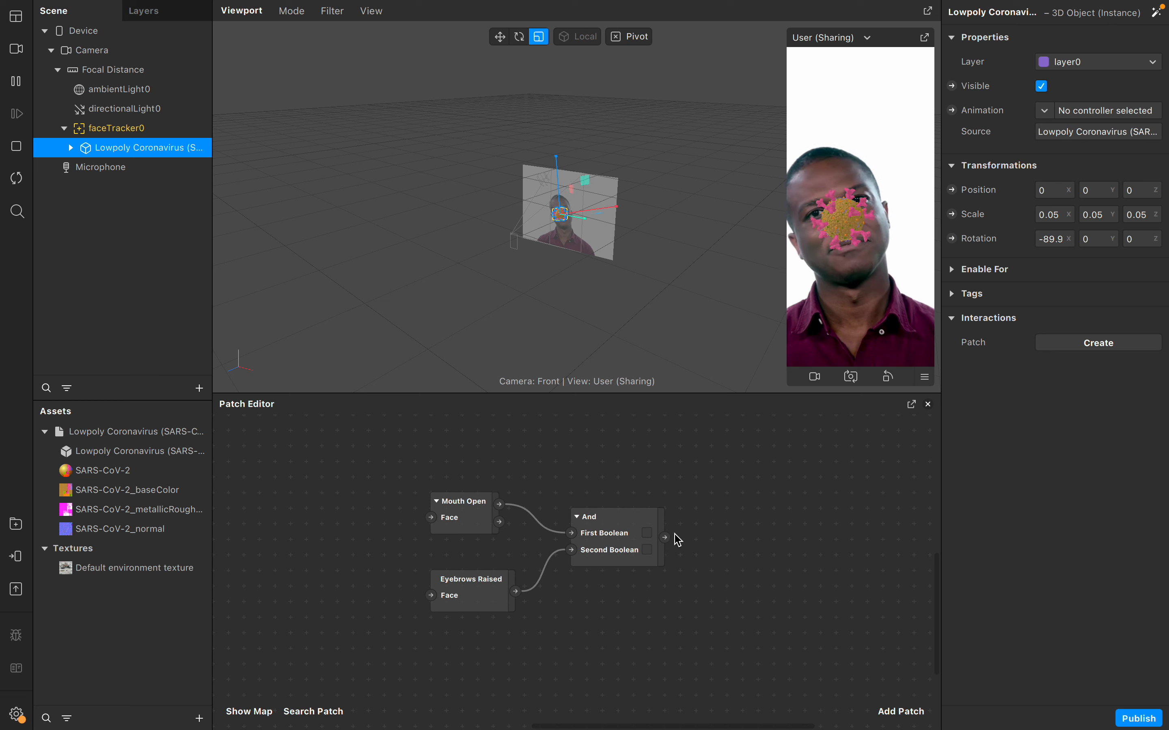
{"action": "left_click_drag", "start_coordinate": [666, 538], "coordinate": [764, 544]}
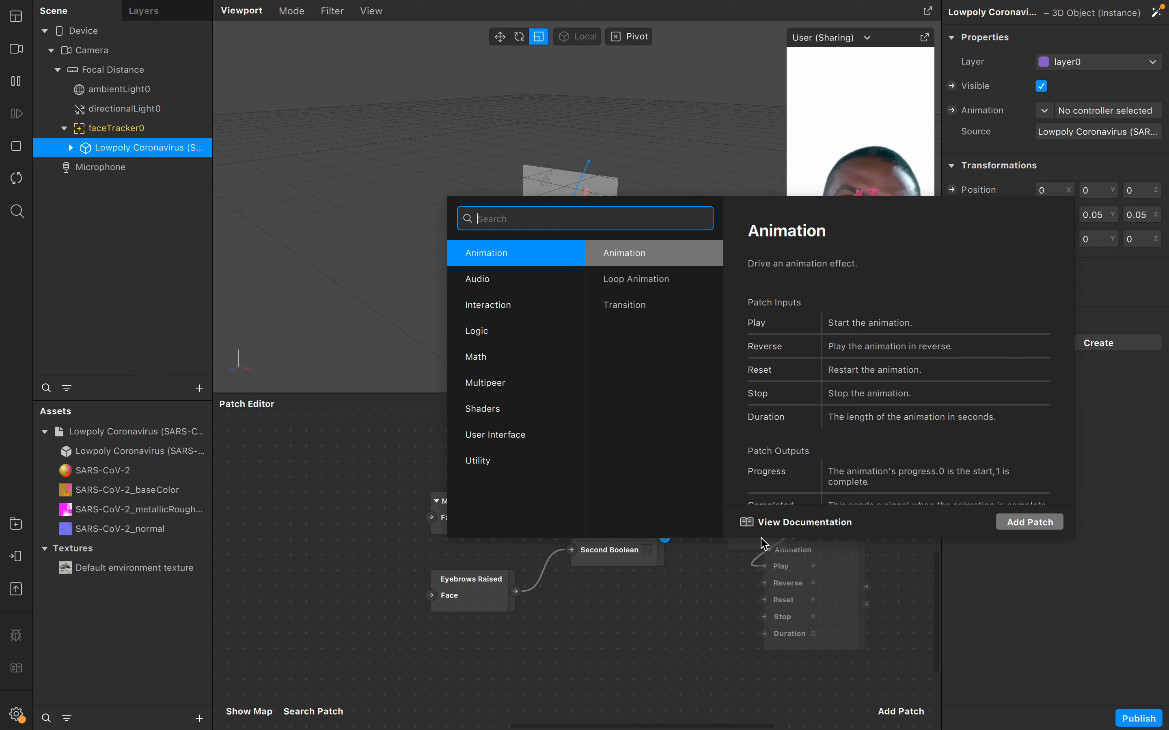
{"action": "left_click", "coordinate": [705, 580]}
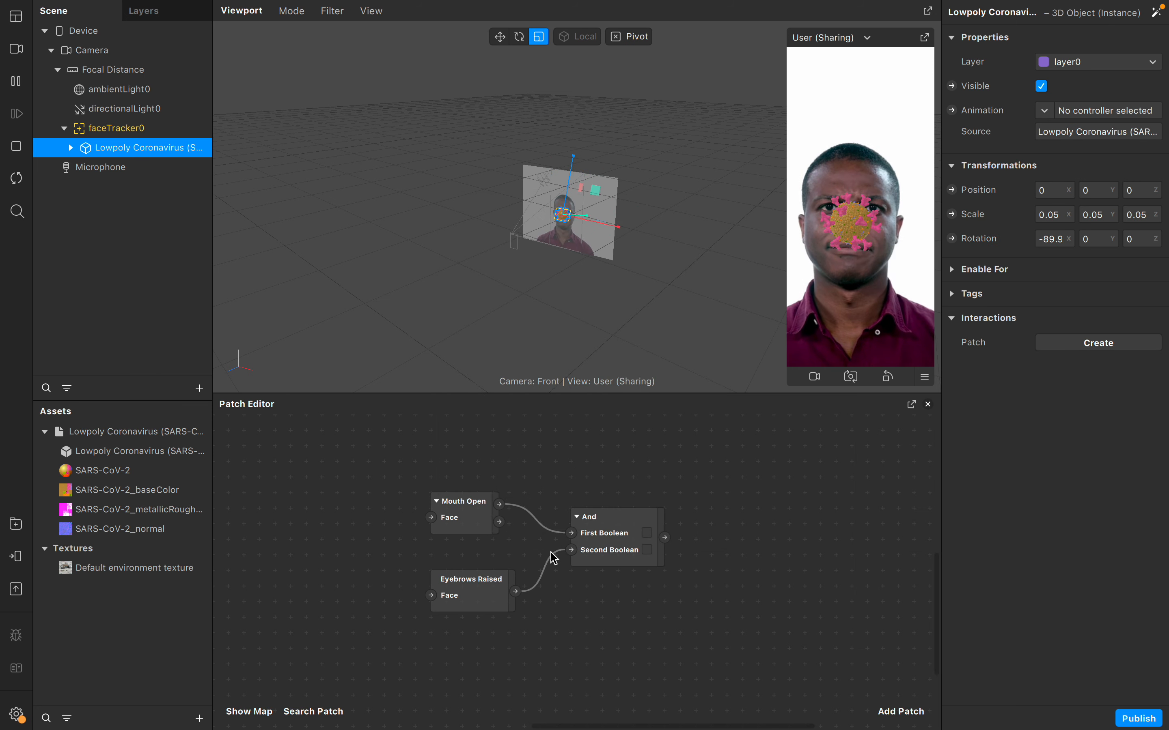
- Shift the And, Mouth Open and Eyebrows Raised patches to the right, with Eyebrows Raised closer beneath Mouth Open
{"action": "left_click_drag", "start_coordinate": [613, 547], "coordinate": [643, 547]}
{"action": "left_click_drag", "start_coordinate": [459, 533], "coordinate": [491, 533]}
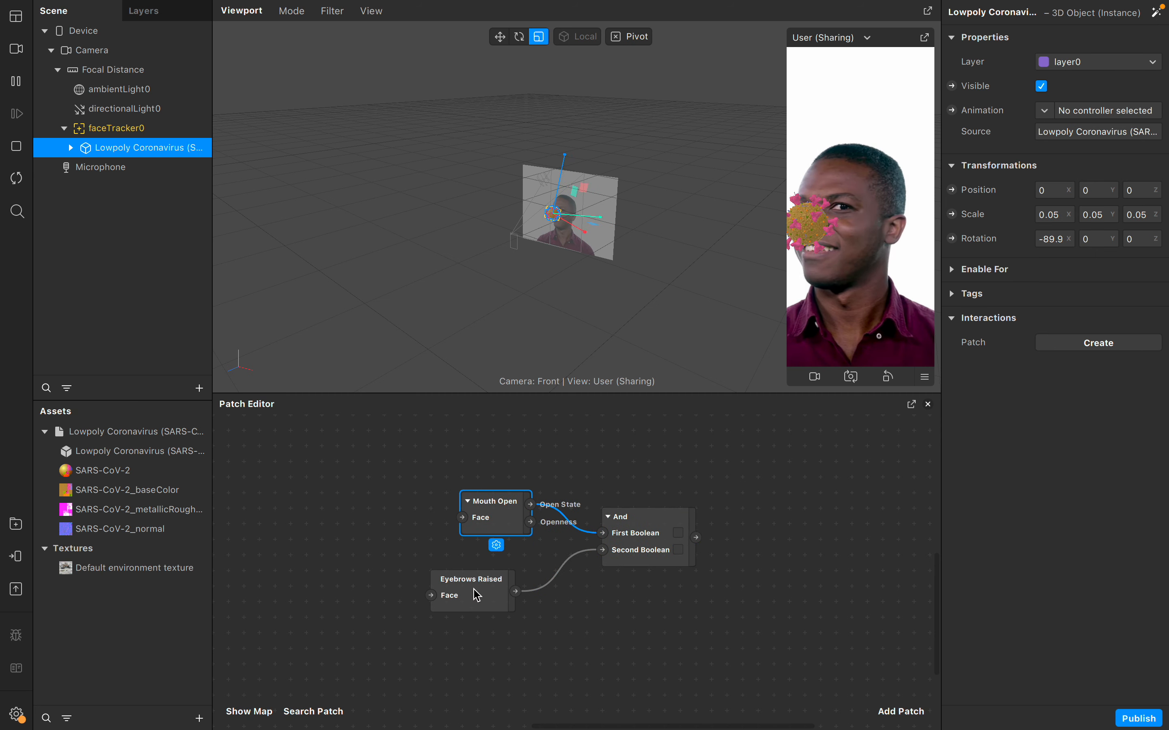
{"action": "left_click_drag", "start_coordinate": [486, 596], "coordinate": [515, 581]}
{"action": "left_click", "coordinate": [634, 550]}
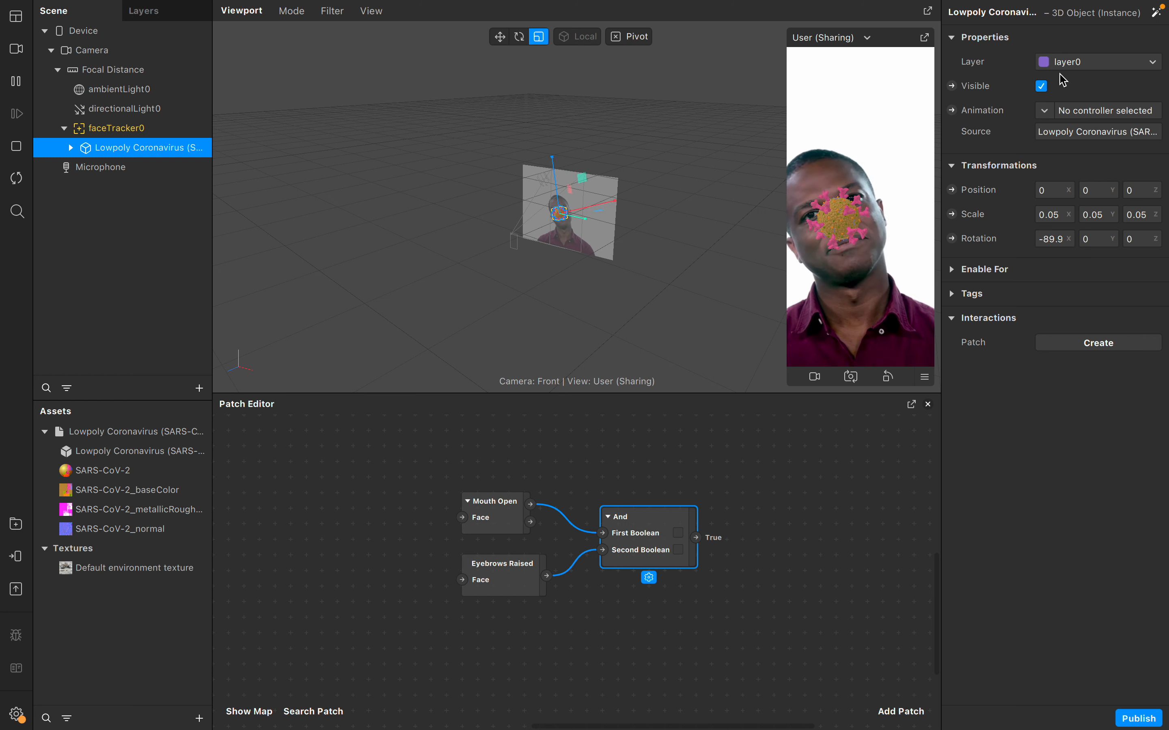
- Switch the coronavirus model's Visible property off and on several times to compare the preview, leaving it on
{"action": "left_click", "coordinate": [1042, 88]}
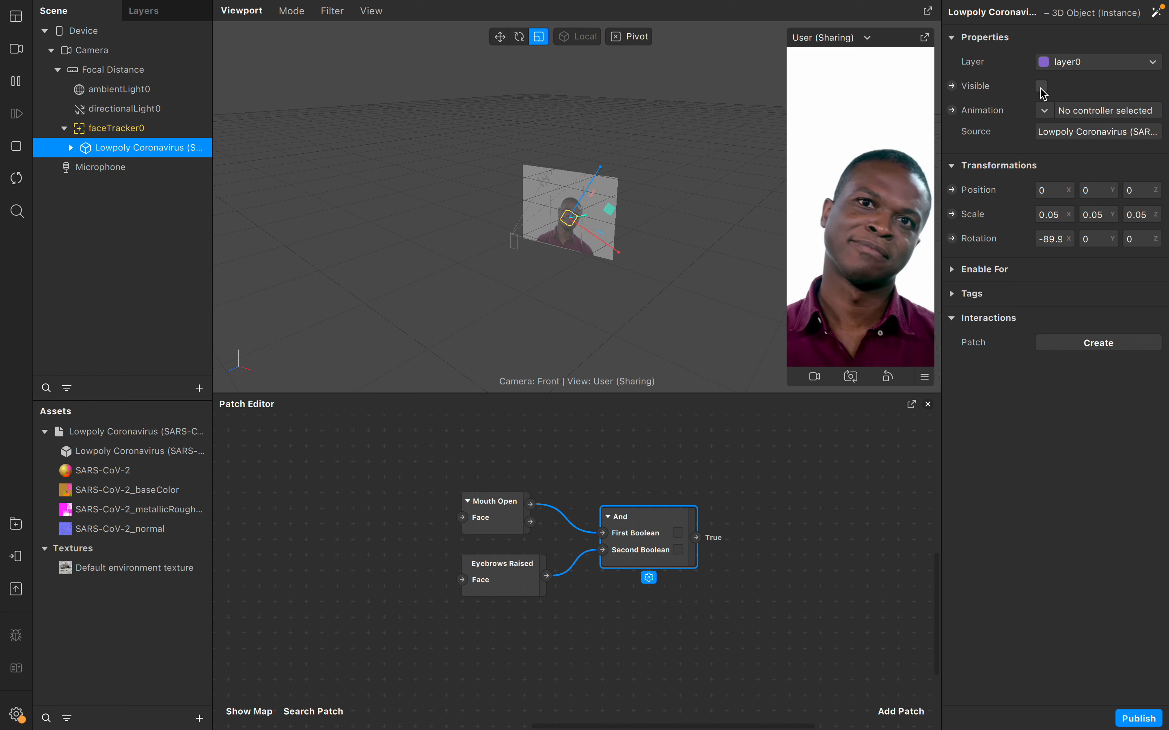
{"action": "left_click", "coordinate": [1042, 89]}
{"action": "left_click", "coordinate": [1042, 88]}
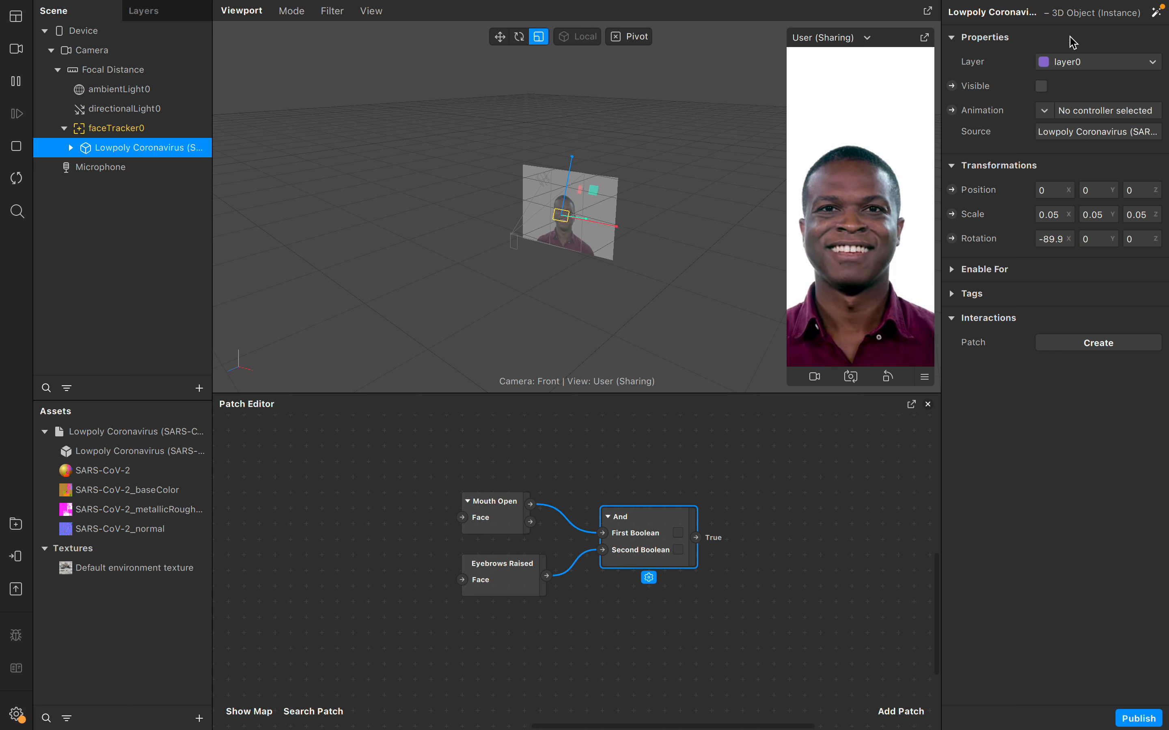
{"action": "left_click", "coordinate": [1042, 87]}
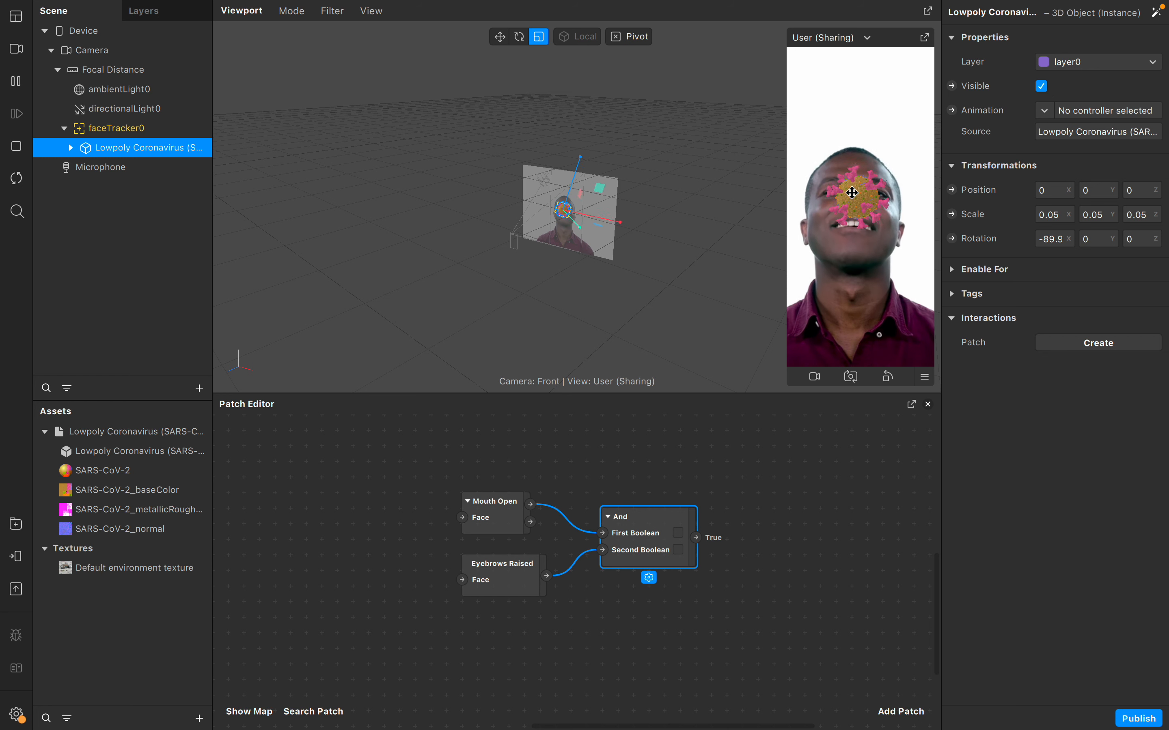
{"action": "left_click", "coordinate": [1043, 88]}
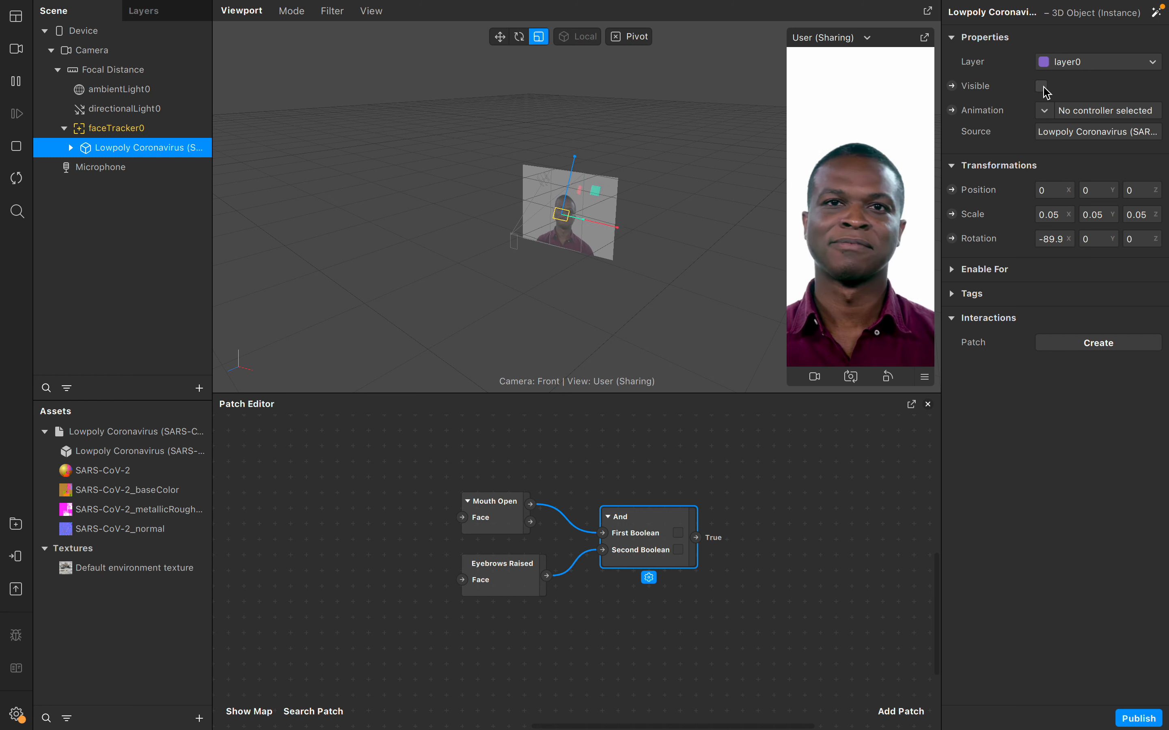
{"action": "left_click", "coordinate": [1042, 88]}
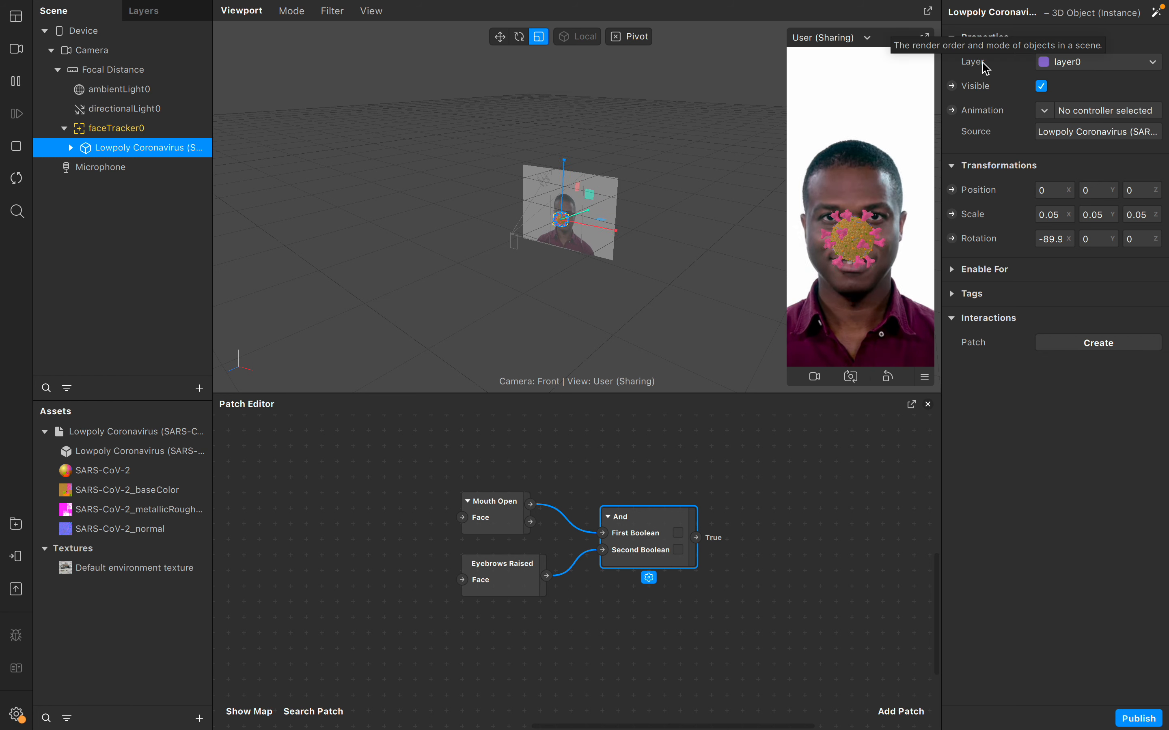
- Create a patch for the coronavirus model's Visible property and place it to the right of the And patch
{"action": "left_click", "coordinate": [952, 87]}
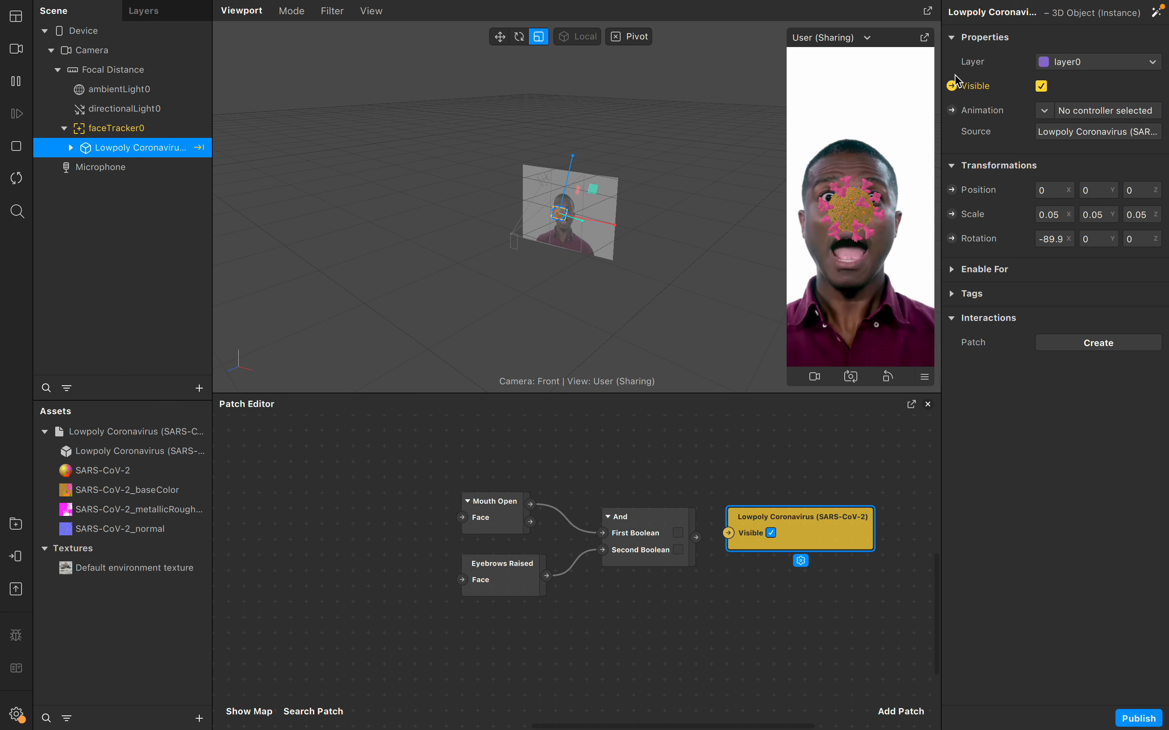
{"action": "left_click_drag", "start_coordinate": [824, 538], "coordinate": [853, 540]}
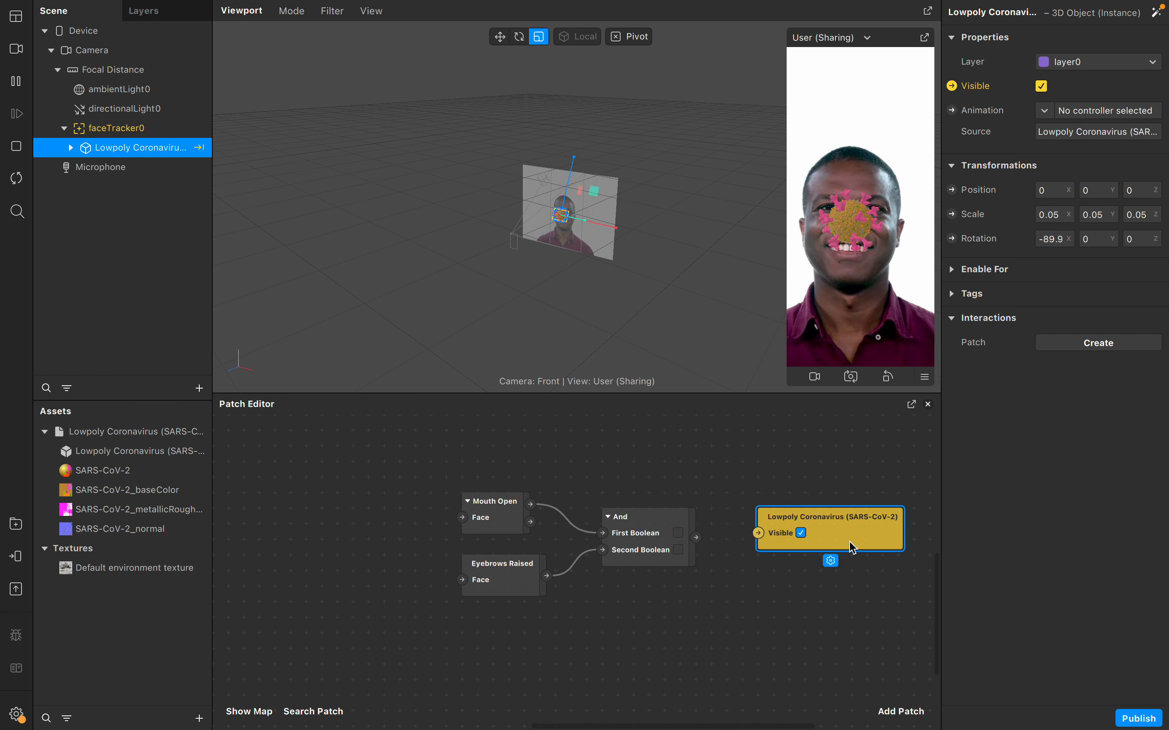
- Test the Visible value in the coronavirus model's patch by switching it off and back on twice
{"action": "left_click", "coordinate": [801, 533]}
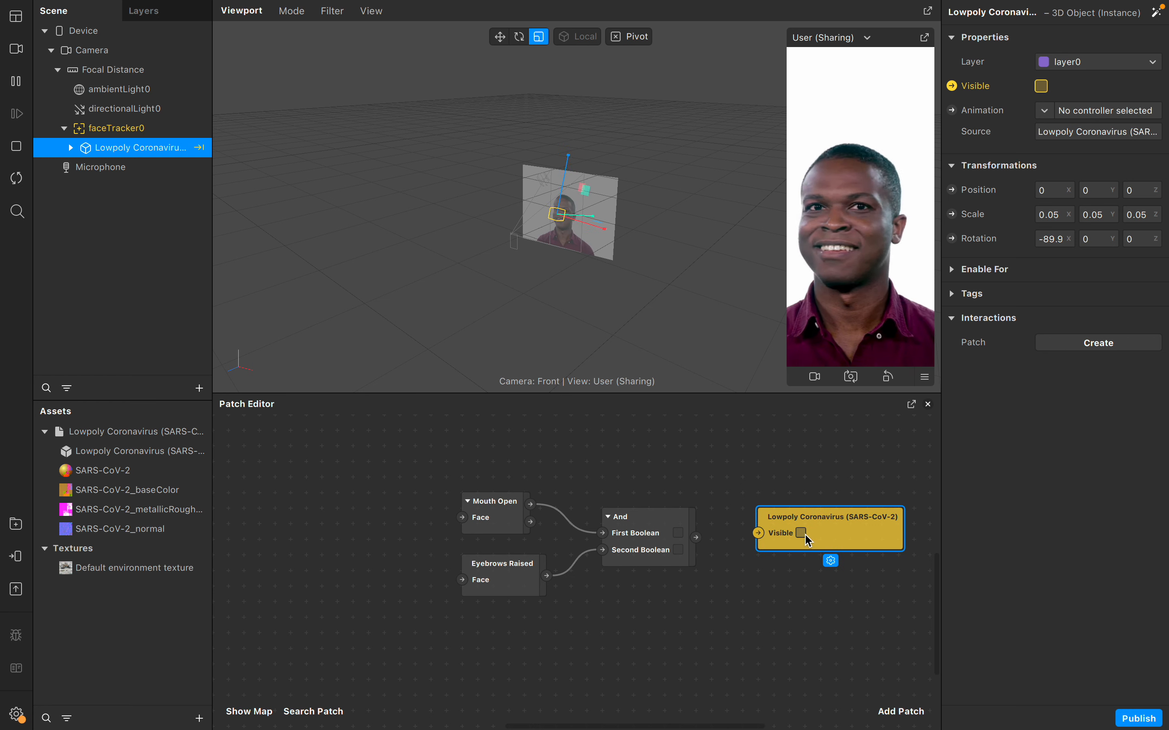
{"action": "left_click", "coordinate": [802, 533]}
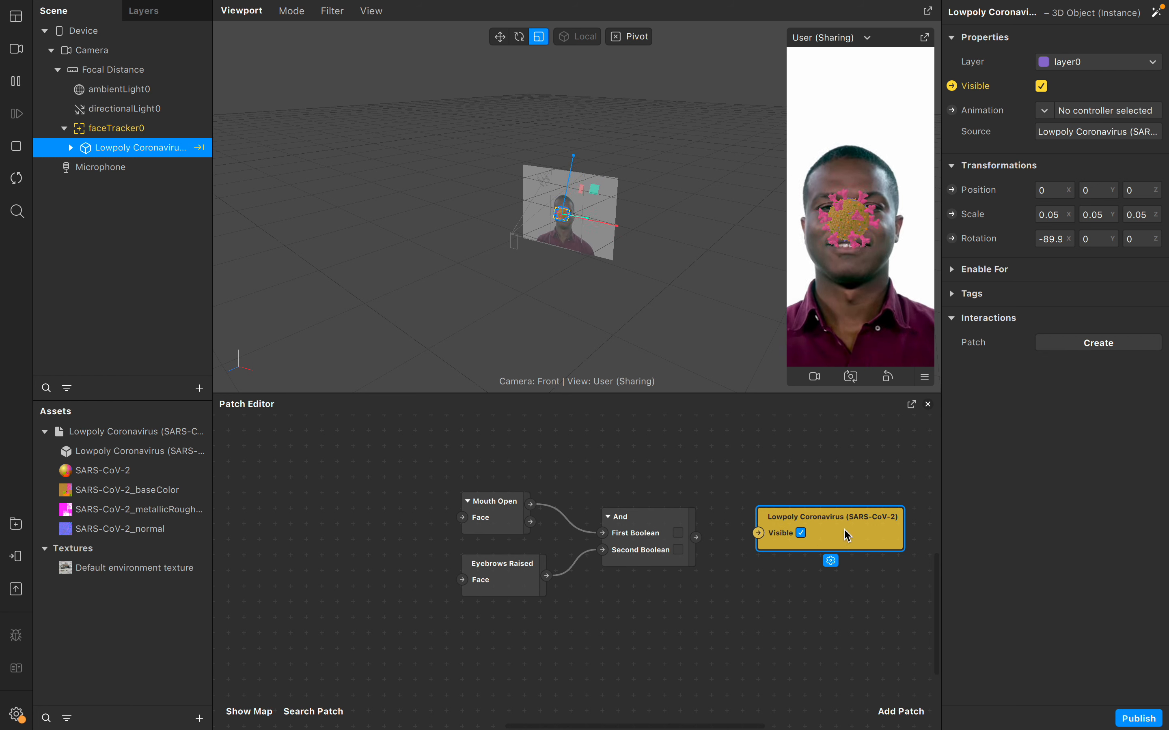
{"action": "left_click", "coordinate": [800, 536]}
{"action": "left_click", "coordinate": [800, 536]}
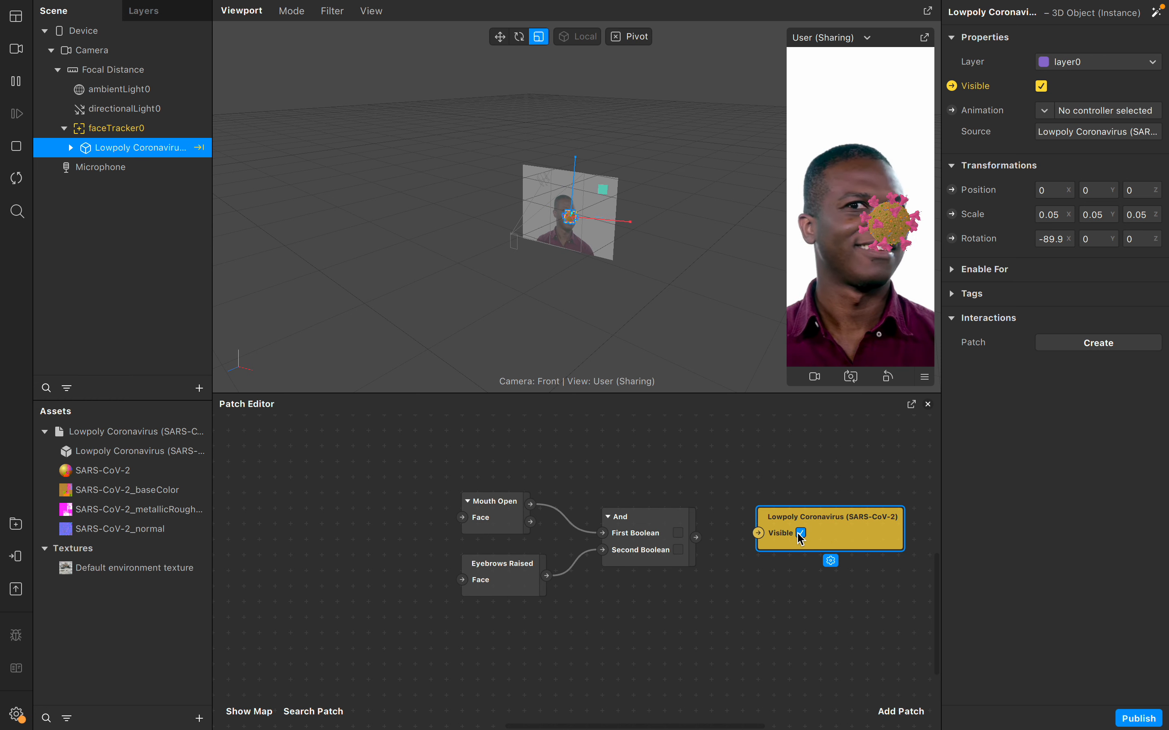
- Connect the And patch's True output to the Visible input of the coronavirus model's patch
{"action": "left_click_drag", "start_coordinate": [696, 538], "coordinate": [759, 538]}
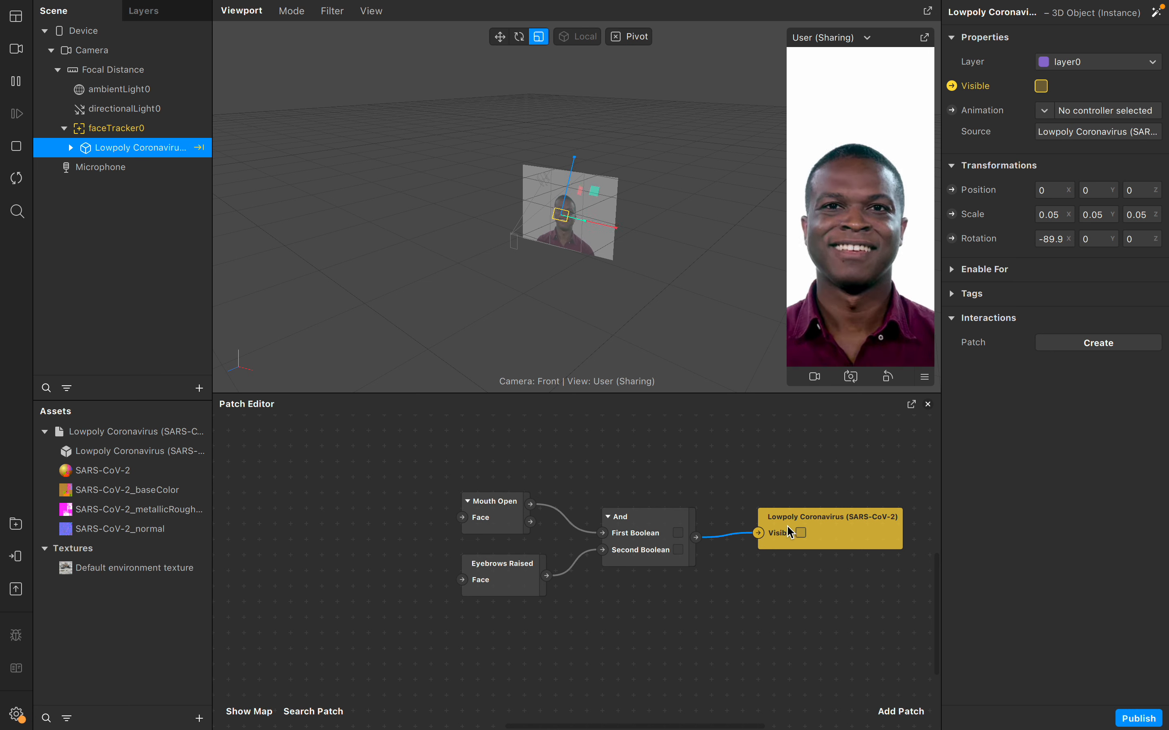
{"action": "left_click", "coordinate": [645, 523]}
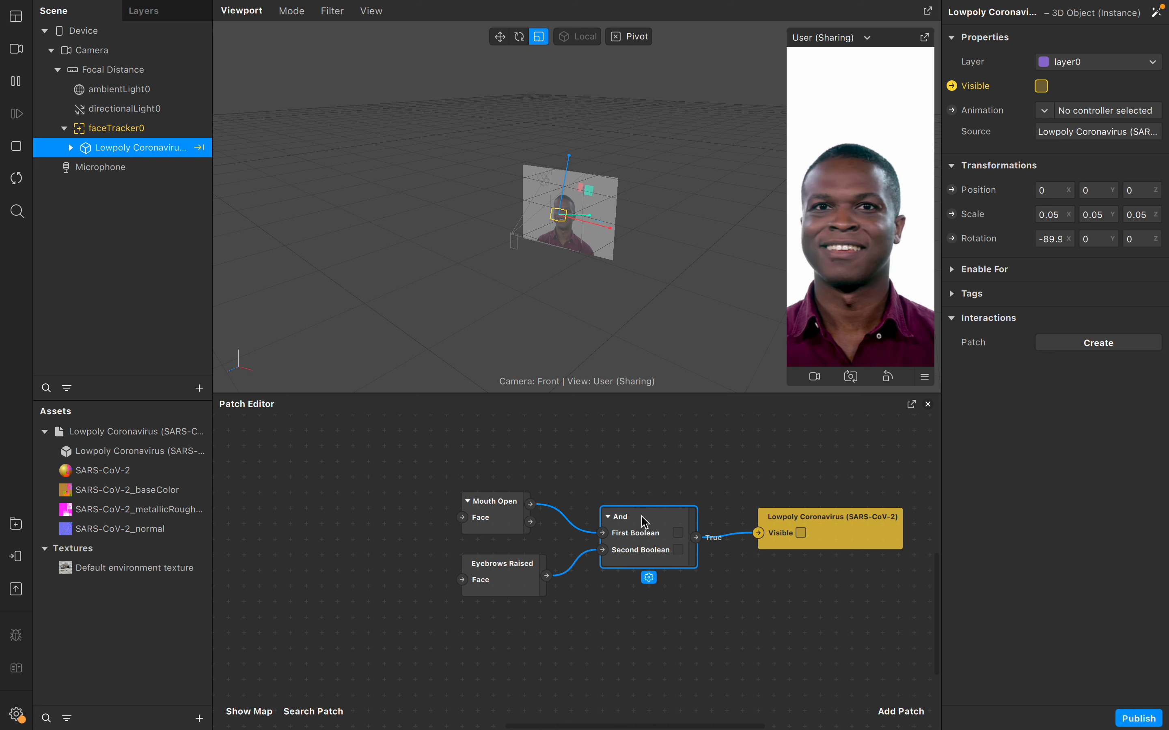
{"action": "left_click", "coordinate": [805, 534]}
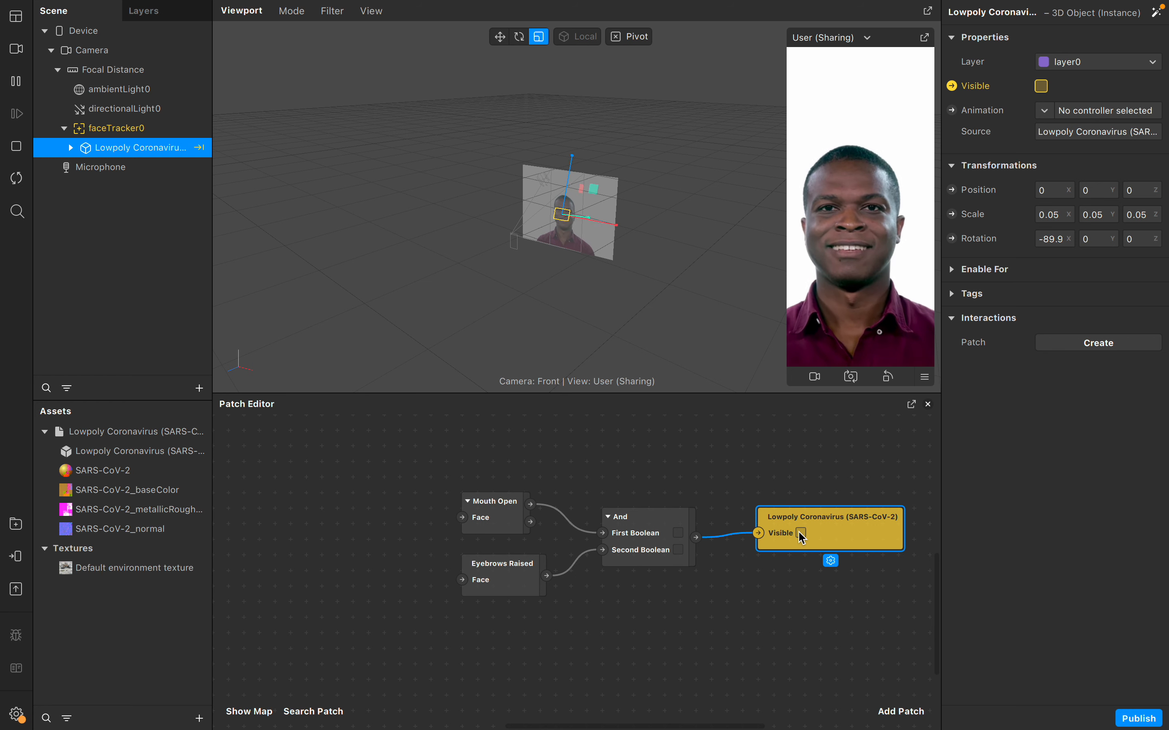
{"action": "left_click", "coordinate": [663, 515]}
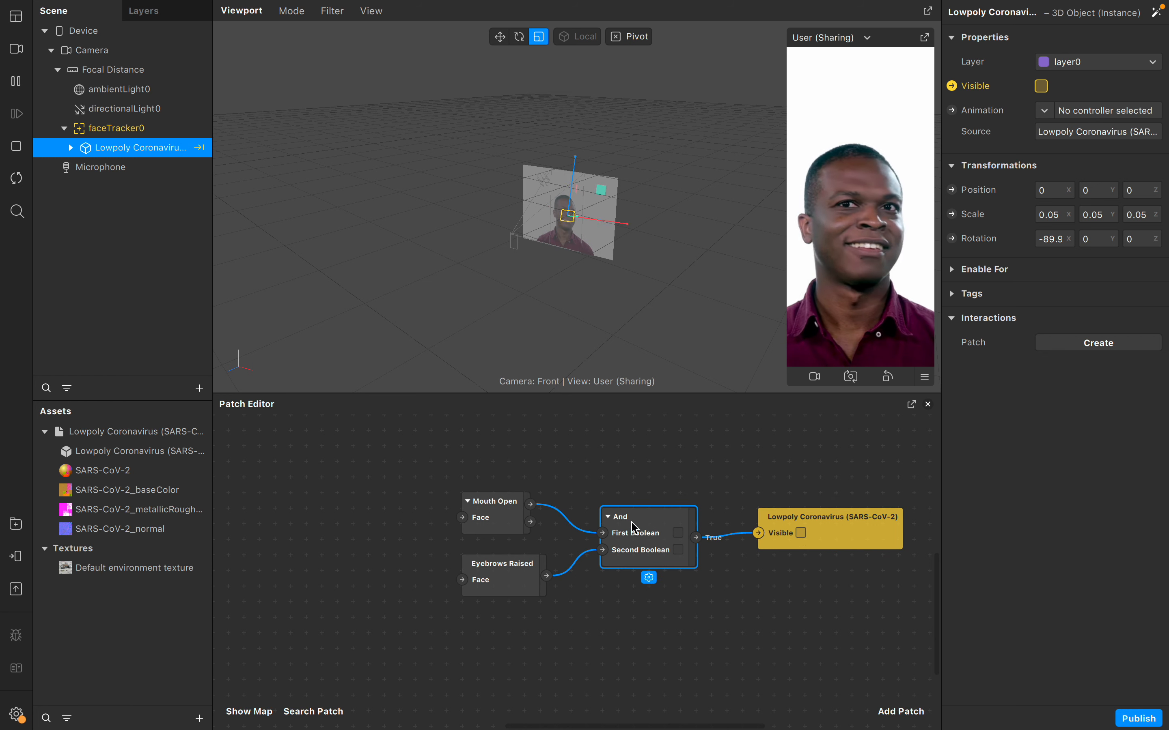
- Space out the patch graph by moving the And, Mouth Open and coronavirus model patches slightly to the right
{"action": "left_click_drag", "start_coordinate": [635, 526], "coordinate": [650, 525]}
{"action": "left_click", "coordinate": [841, 543]}
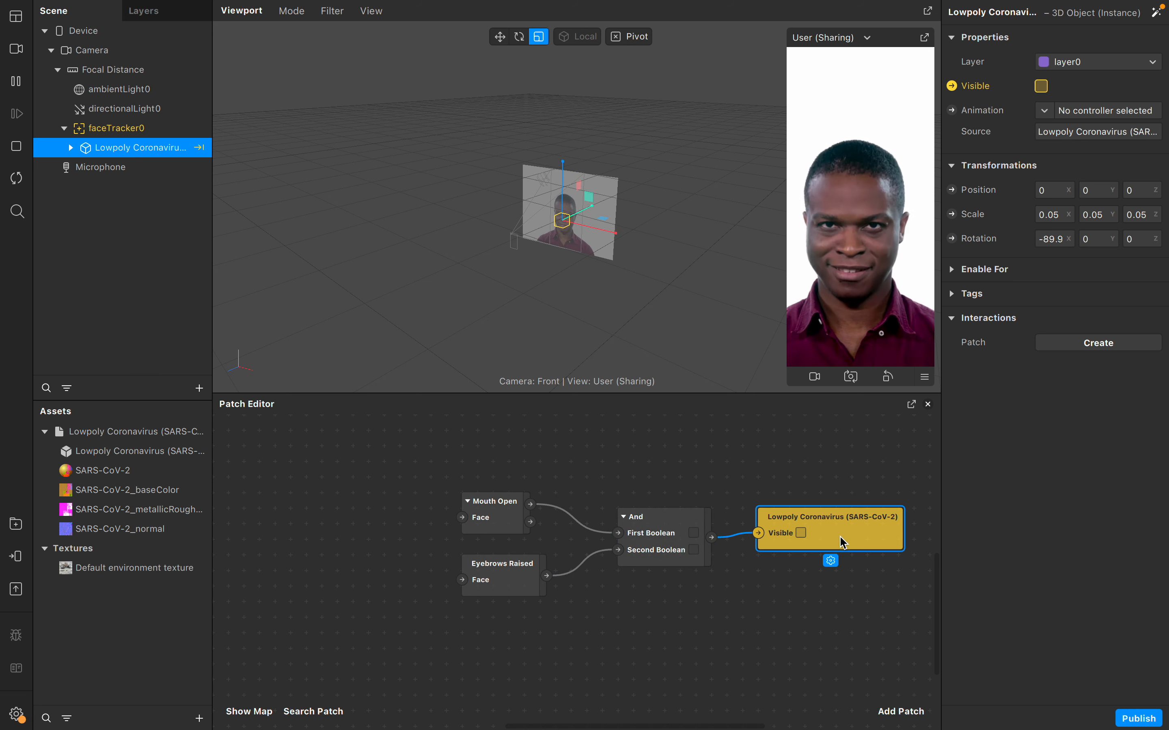
{"action": "left_click_drag", "start_coordinate": [837, 551], "coordinate": [841, 545]}
{"action": "left_click", "coordinate": [685, 528]}
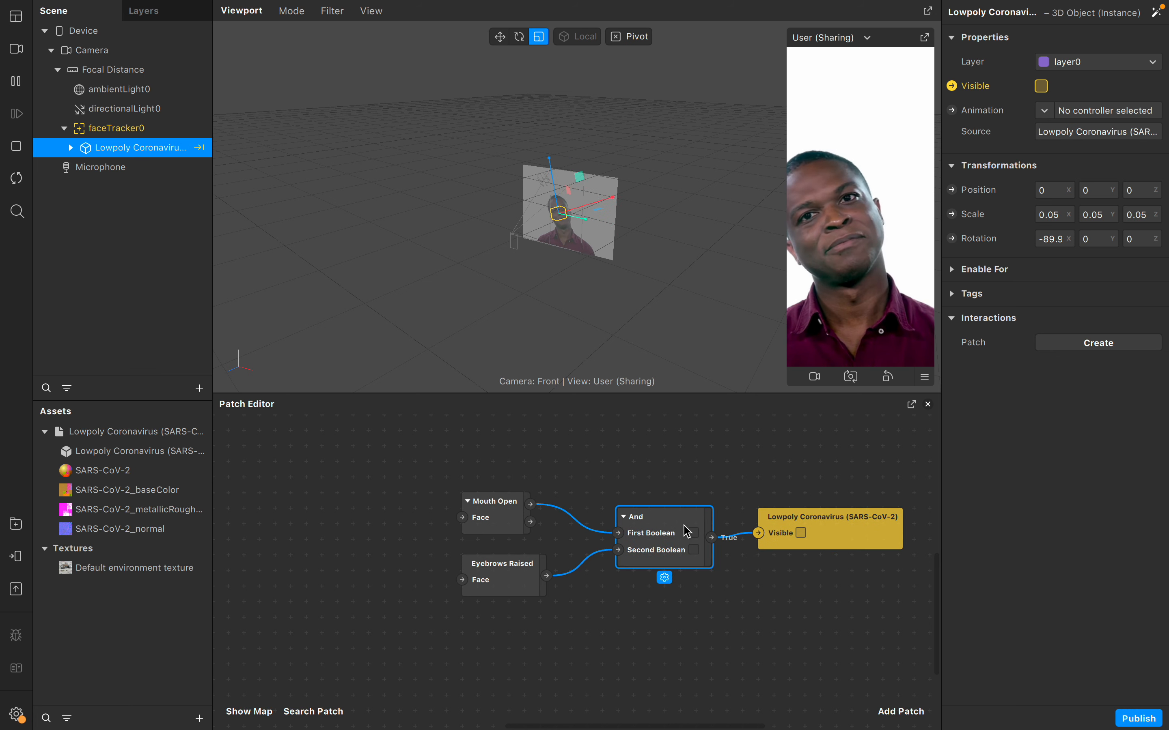
{"action": "left_click", "coordinate": [516, 516]}
{"action": "left_click", "coordinate": [517, 577]}
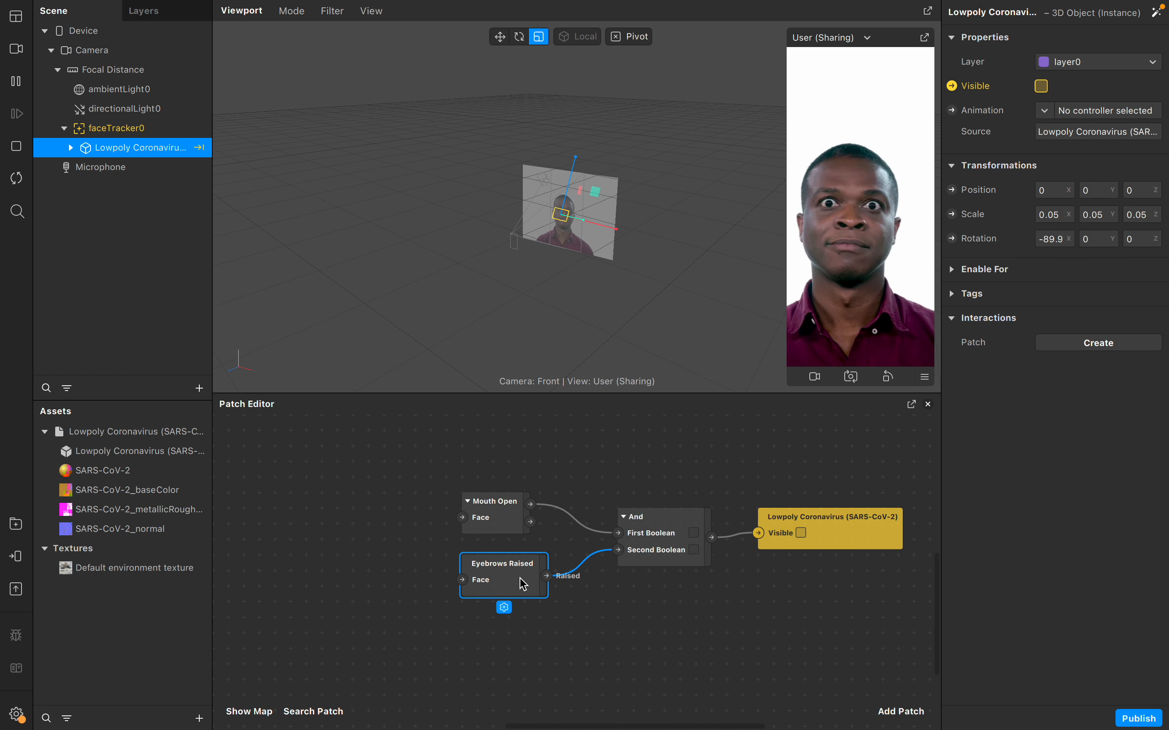
{"action": "left_click_drag", "start_coordinate": [506, 511], "coordinate": [521, 511]}
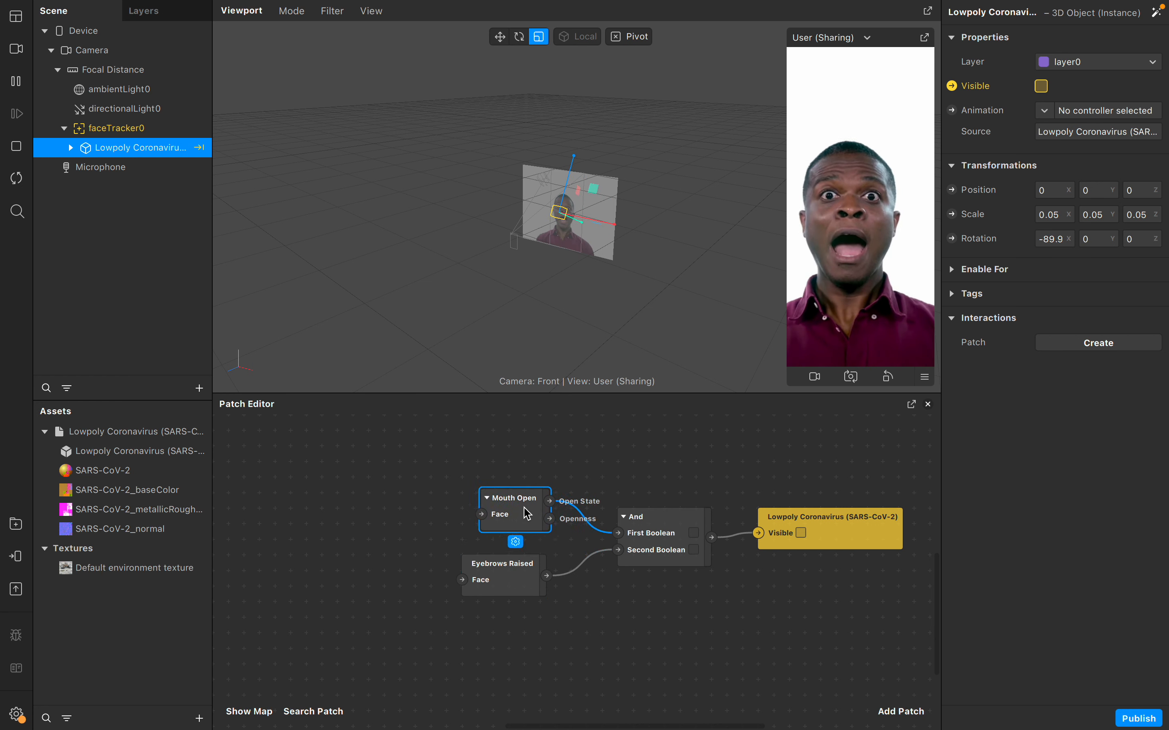
{"action": "left_click_drag", "start_coordinate": [867, 540], "coordinate": [897, 541]}
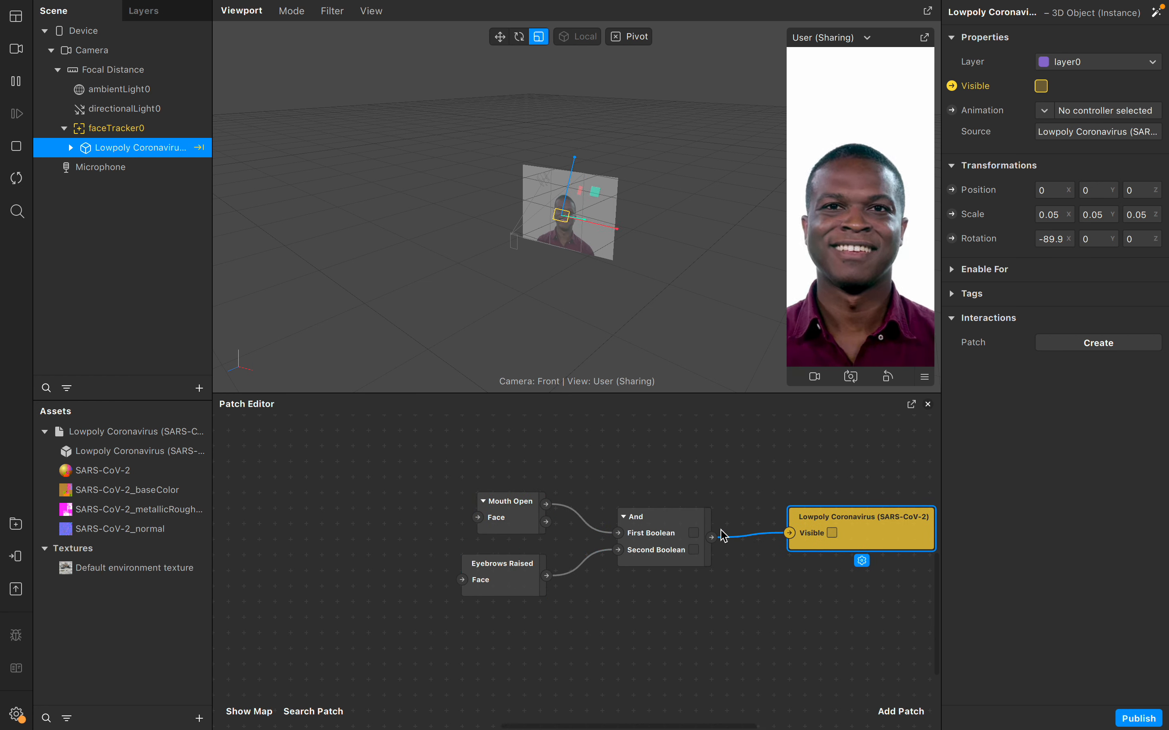
- Move the And, Mouth Open and Eyebrows Raised patches right, closer to the coronavirus model's patch
{"action": "left_click_drag", "start_coordinate": [667, 532], "coordinate": [714, 531]}
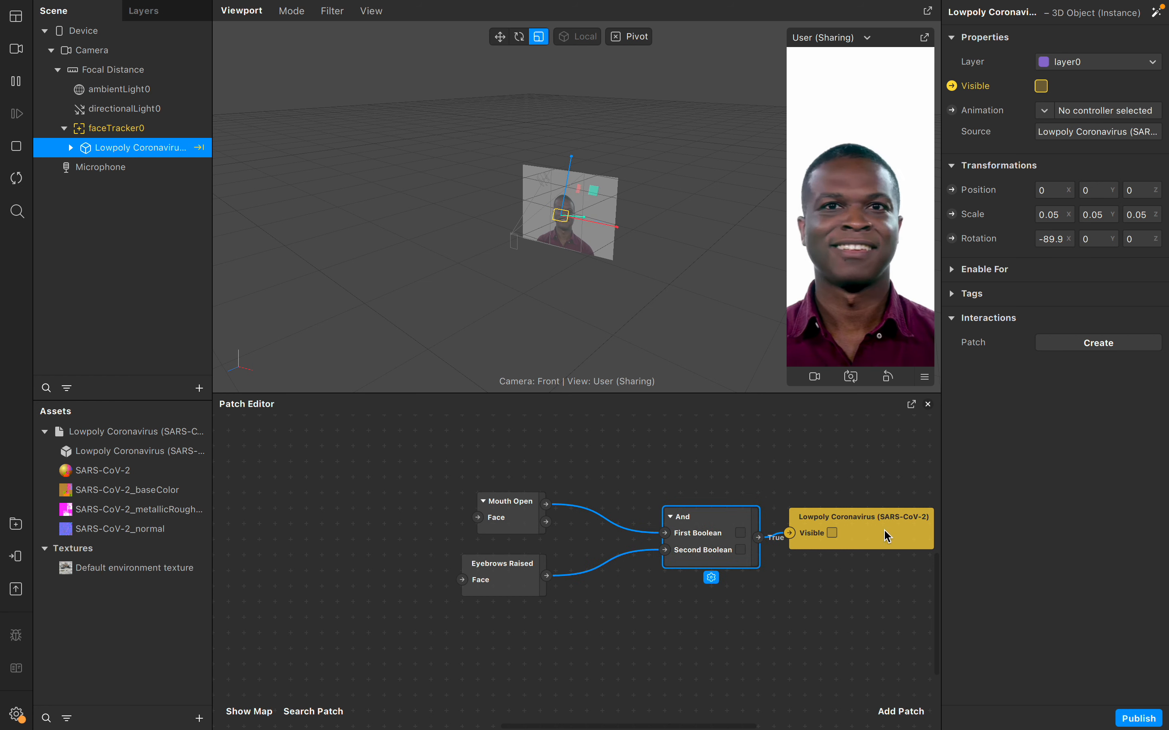
{"action": "left_click_drag", "start_coordinate": [535, 505], "coordinate": [600, 490]}
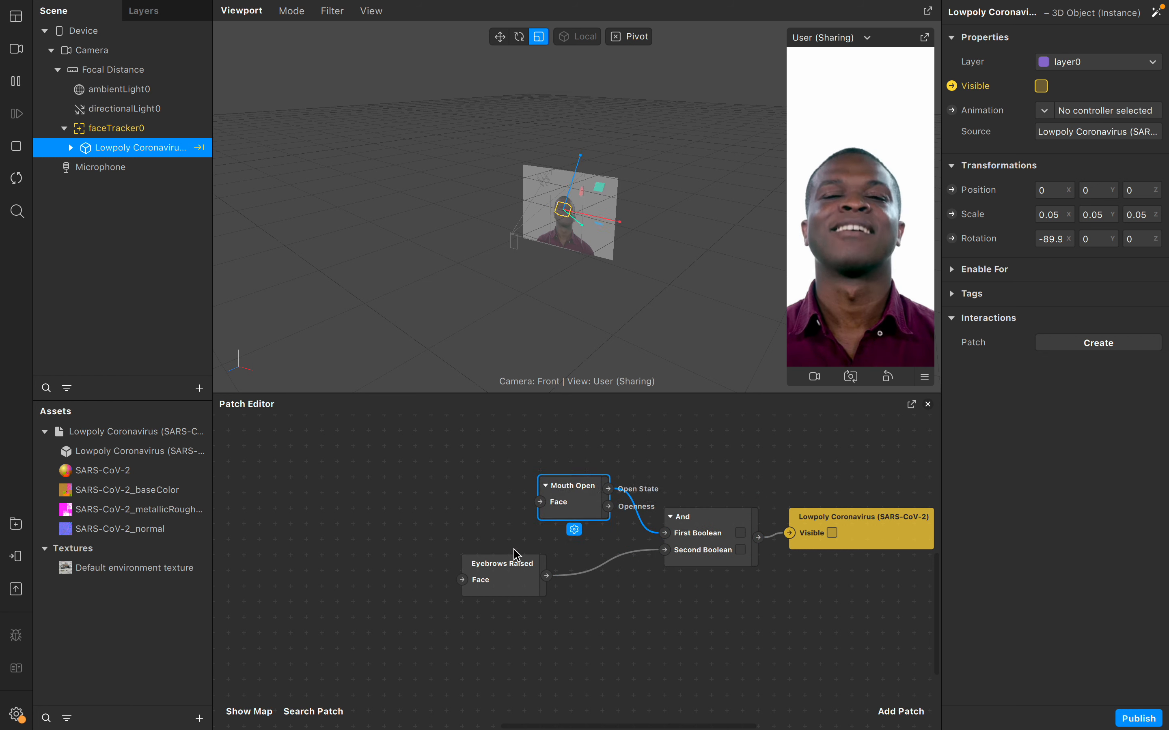
{"action": "left_click_drag", "start_coordinate": [520, 573], "coordinate": [597, 573]}
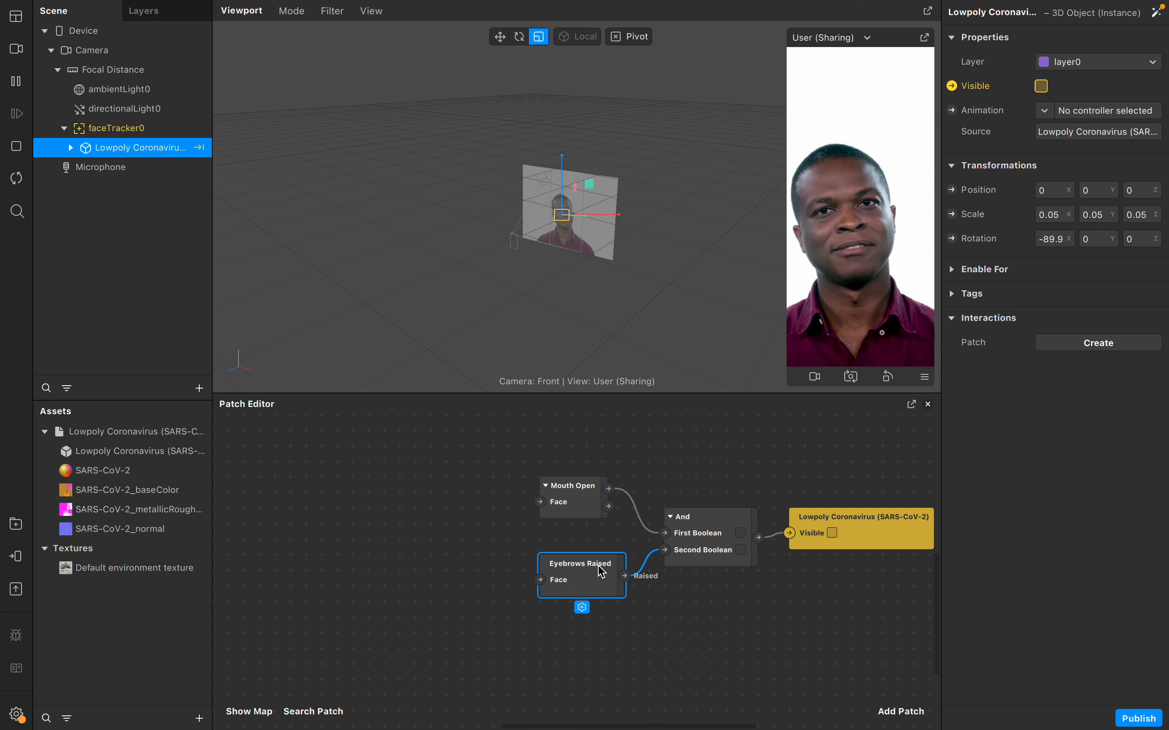
{"action": "left_click_drag", "start_coordinate": [585, 517], "coordinate": [590, 519]}
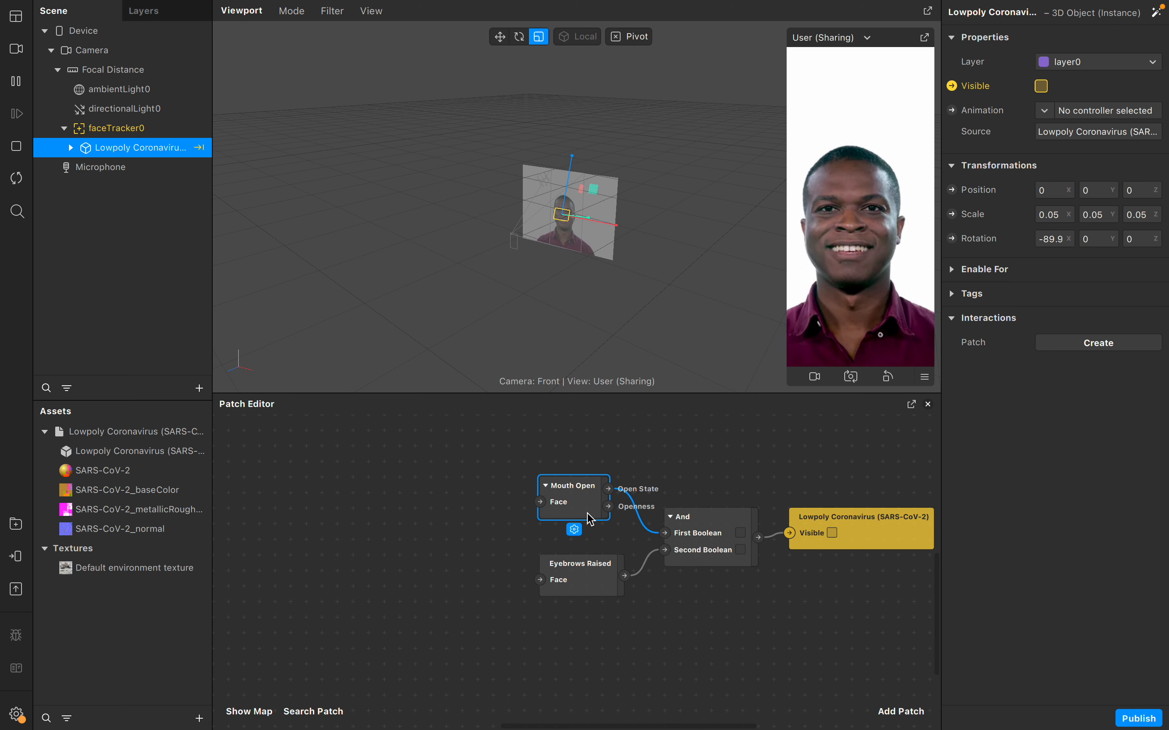
{"action": "left_click", "coordinate": [156, 131]}
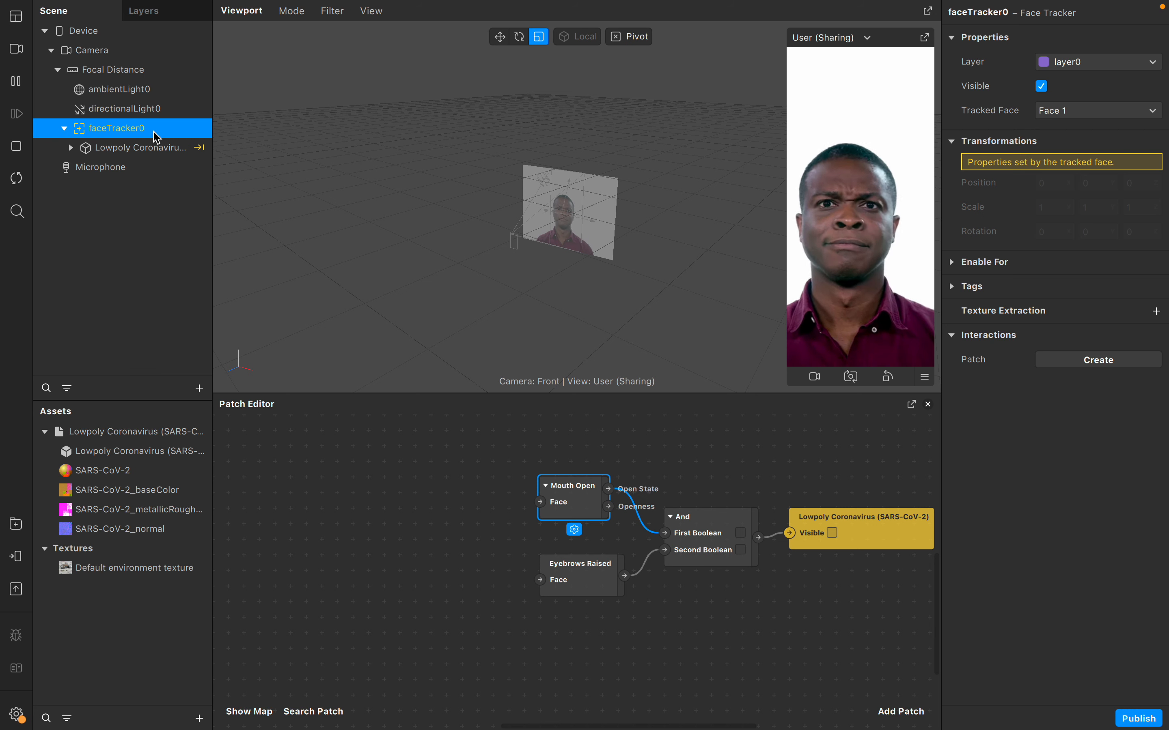
{"action": "left_click", "coordinate": [107, 58]}
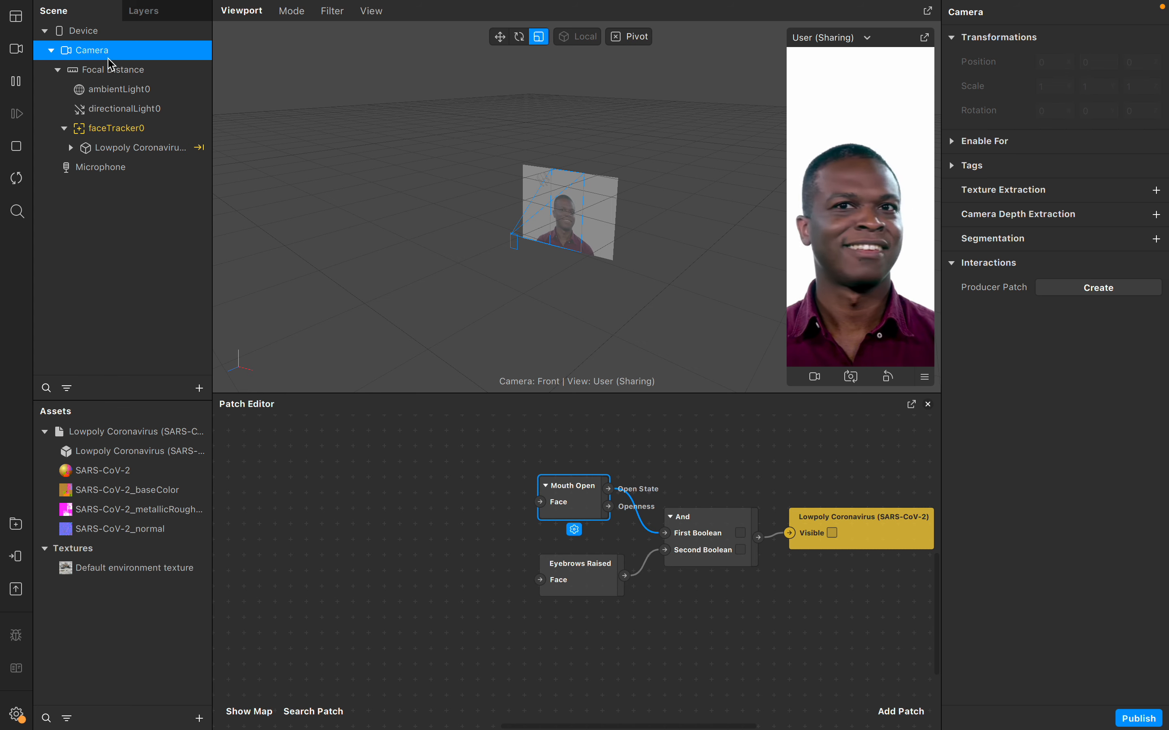
{"action": "left_click_drag", "start_coordinate": [111, 64], "coordinate": [312, 495]}
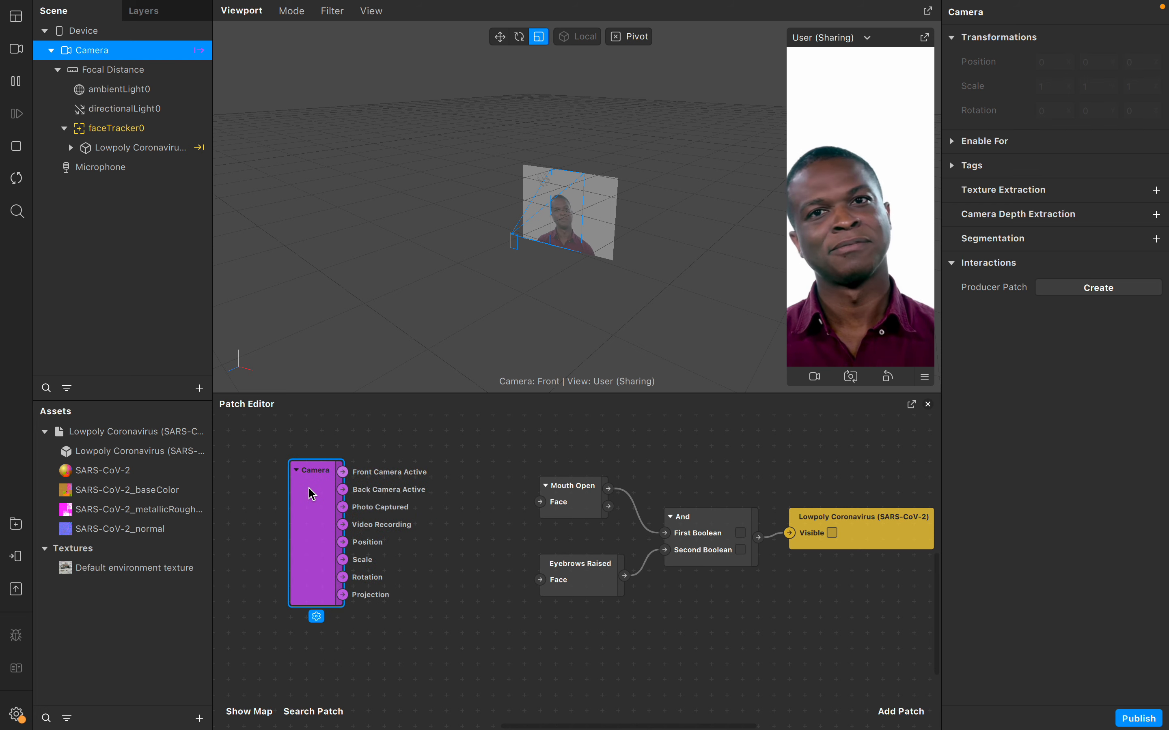
{"action": "key", "text": "Delete"}
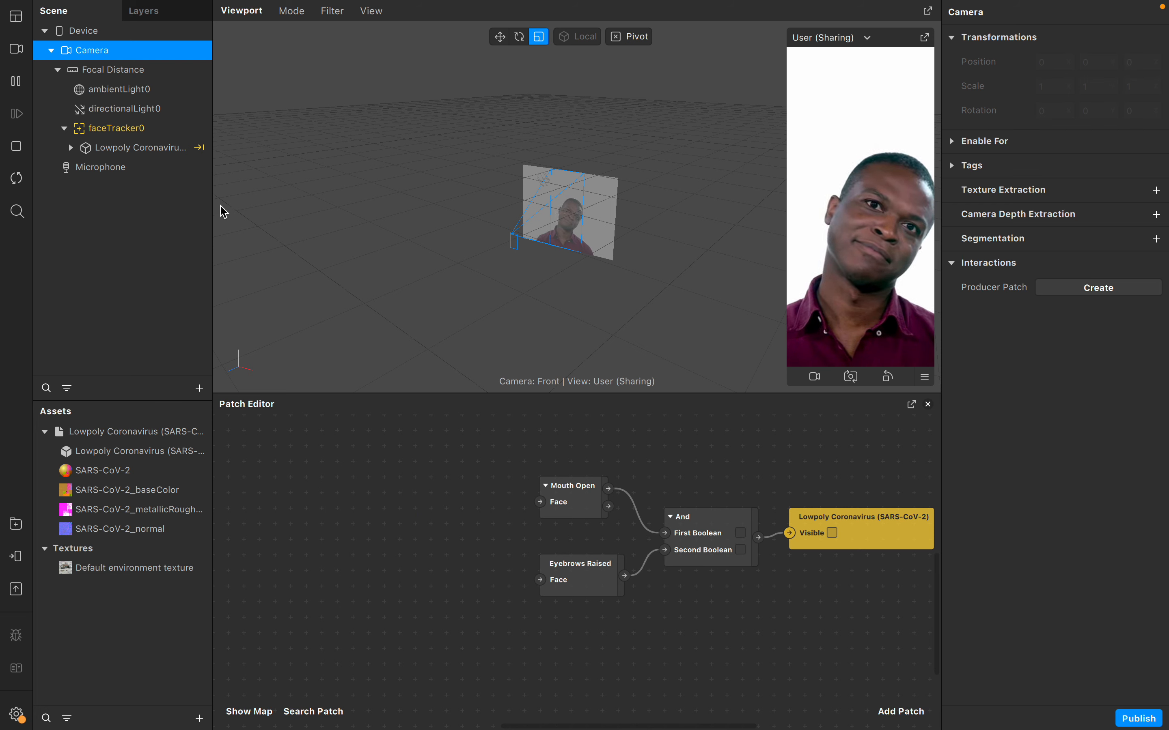
- Add faceTracker0 to the patch graph with its Face Finder and Face Select patches, and place the chain above the existing patches
{"action": "left_click_drag", "start_coordinate": [122, 139], "coordinate": [351, 527]}
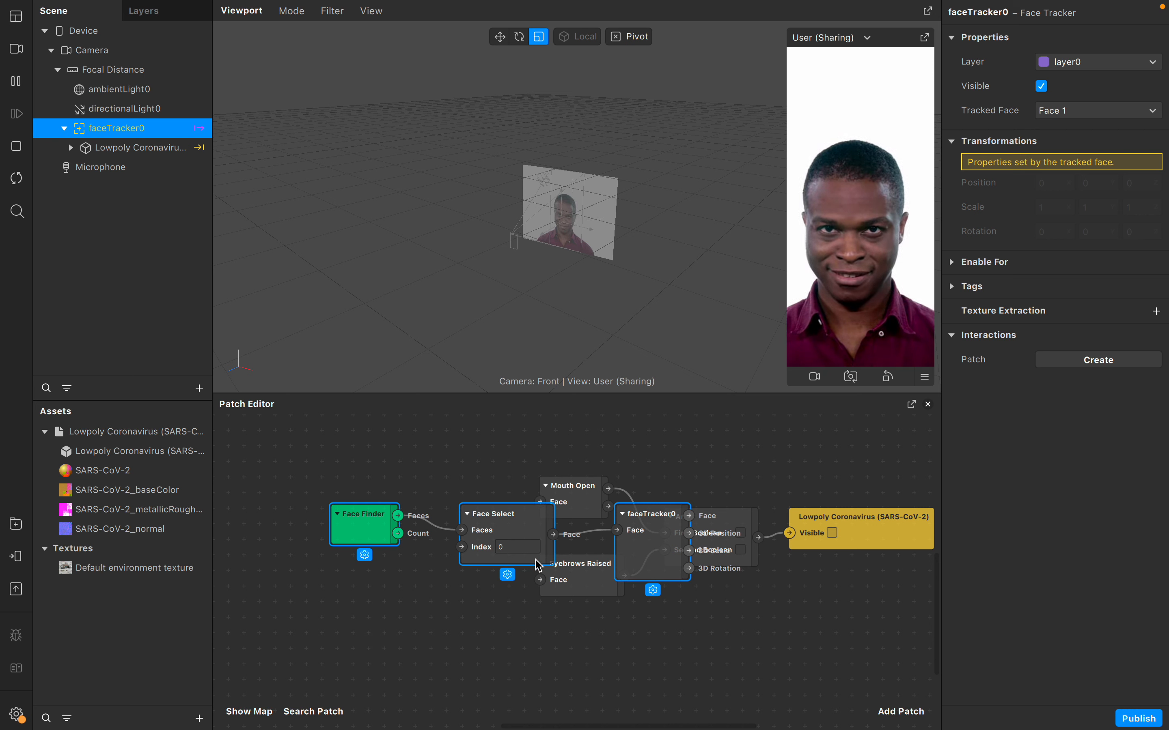
{"action": "left_click_drag", "start_coordinate": [637, 562], "coordinate": [554, 437]}
{"action": "scroll", "coordinate": [681, 532], "scroll_direction": "up", "scroll_amount": 5}
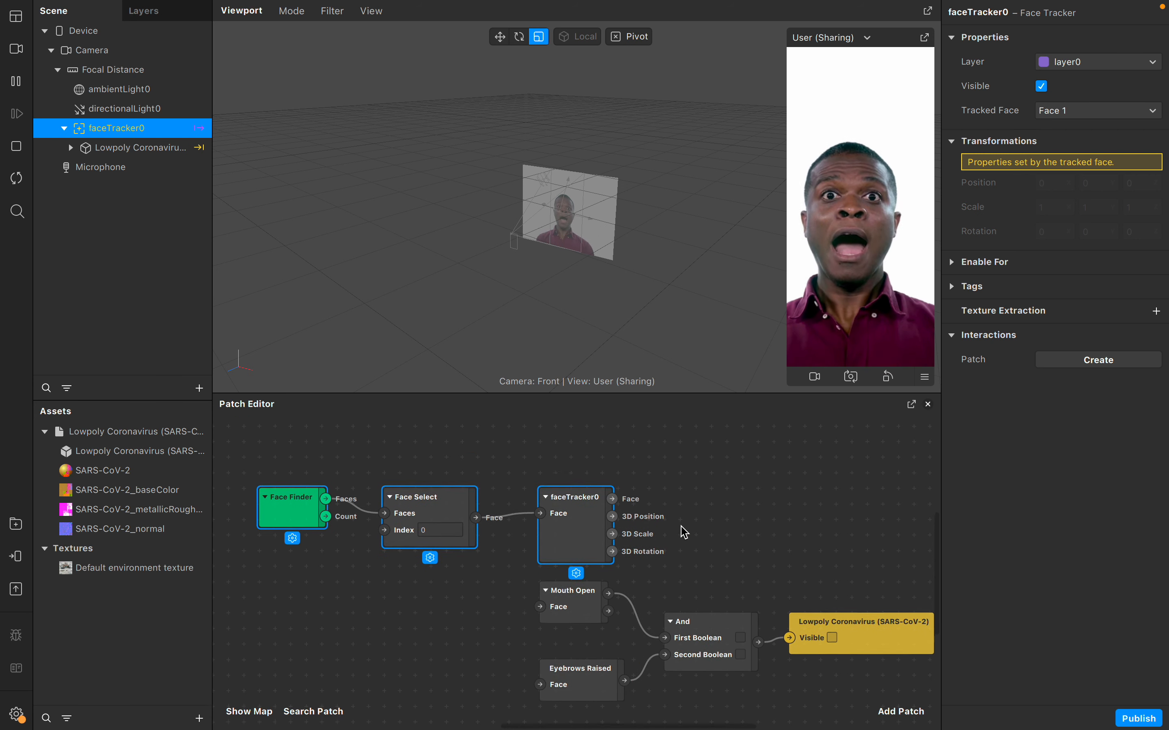
{"action": "left_click_drag", "start_coordinate": [580, 533], "coordinate": [596, 503]}
- Move the Mouth Open, Eyebrows Raised, And and coronavirus model patches together to the left, beneath the face tracker chain
{"action": "left_click", "coordinate": [574, 604]}
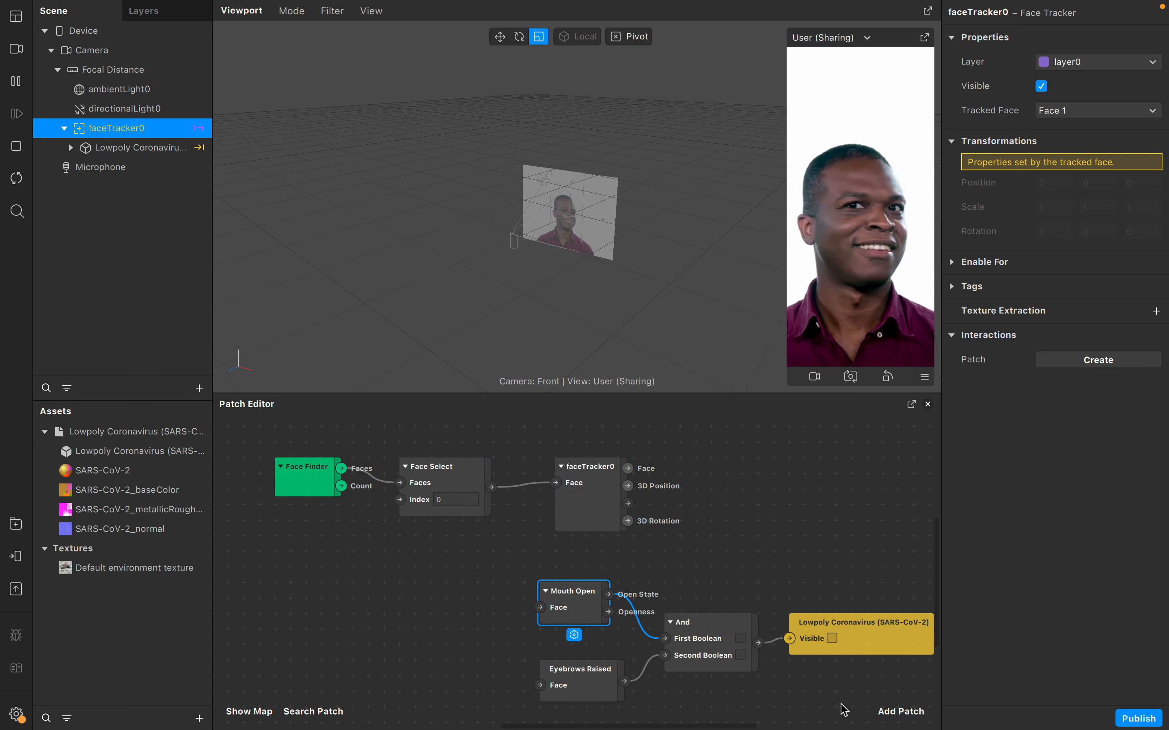
{"action": "left_click_drag", "start_coordinate": [854, 686], "coordinate": [559, 612]}
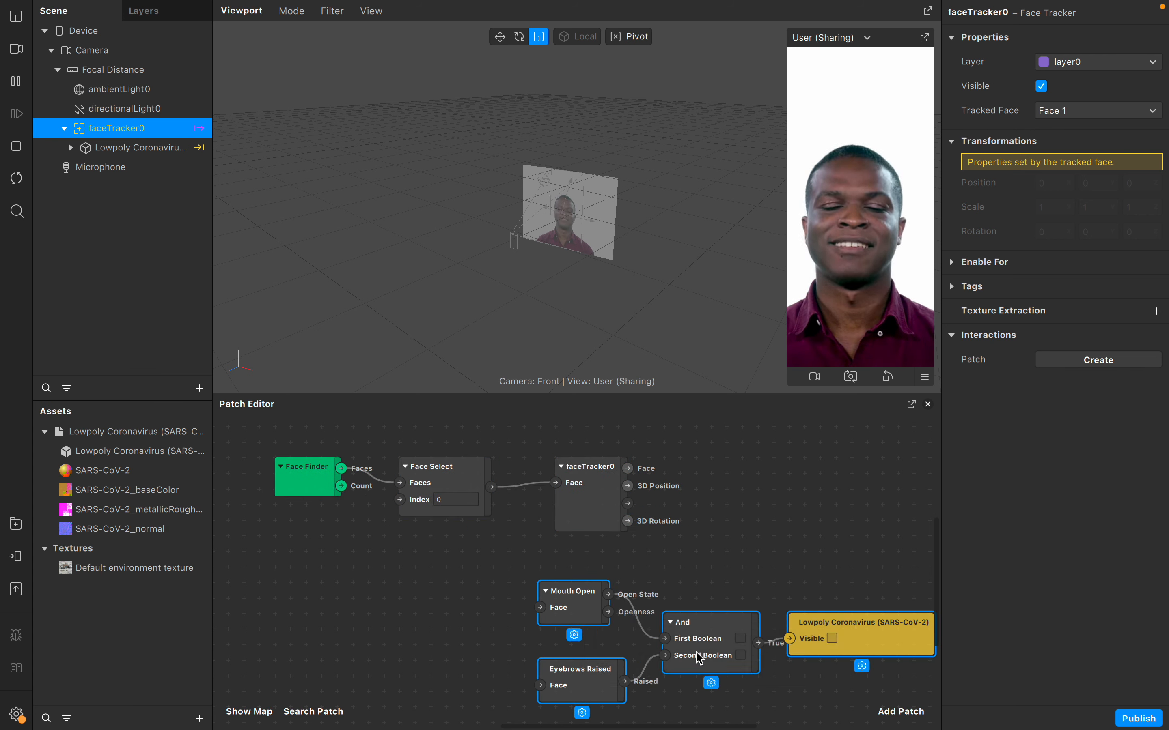
{"action": "left_click_drag", "start_coordinate": [713, 649], "coordinate": [526, 624]}
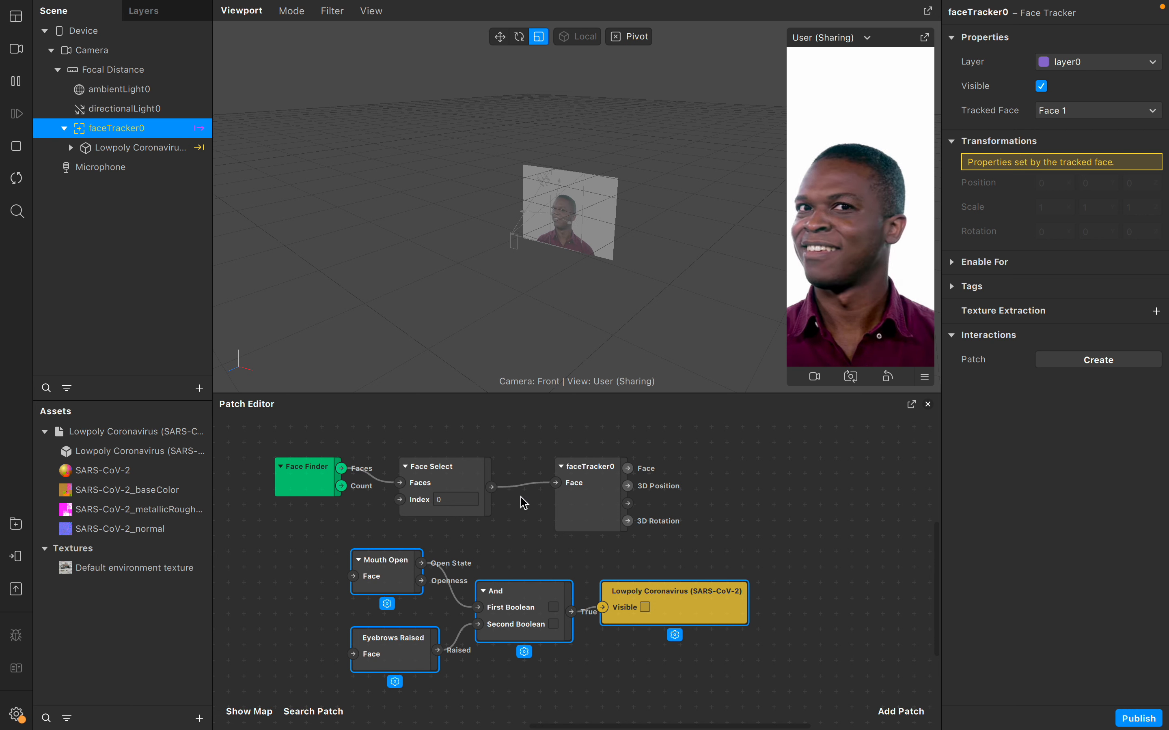
{"action": "left_click_drag", "start_coordinate": [532, 612], "coordinate": [531, 632]}
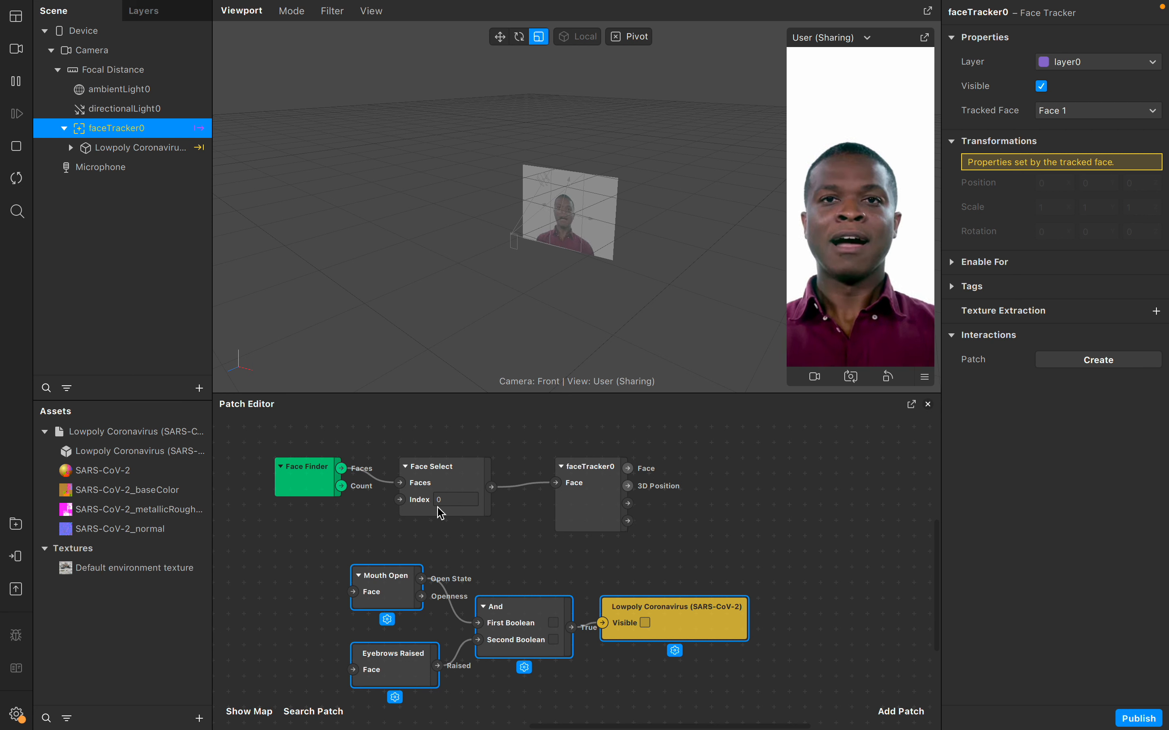
- Examine the Face Finder, Face Select and faceTracker0 patches, and the patch markers beside faceTracker0 and the coronavirus model in the scene
{"action": "left_click", "coordinate": [306, 485]}
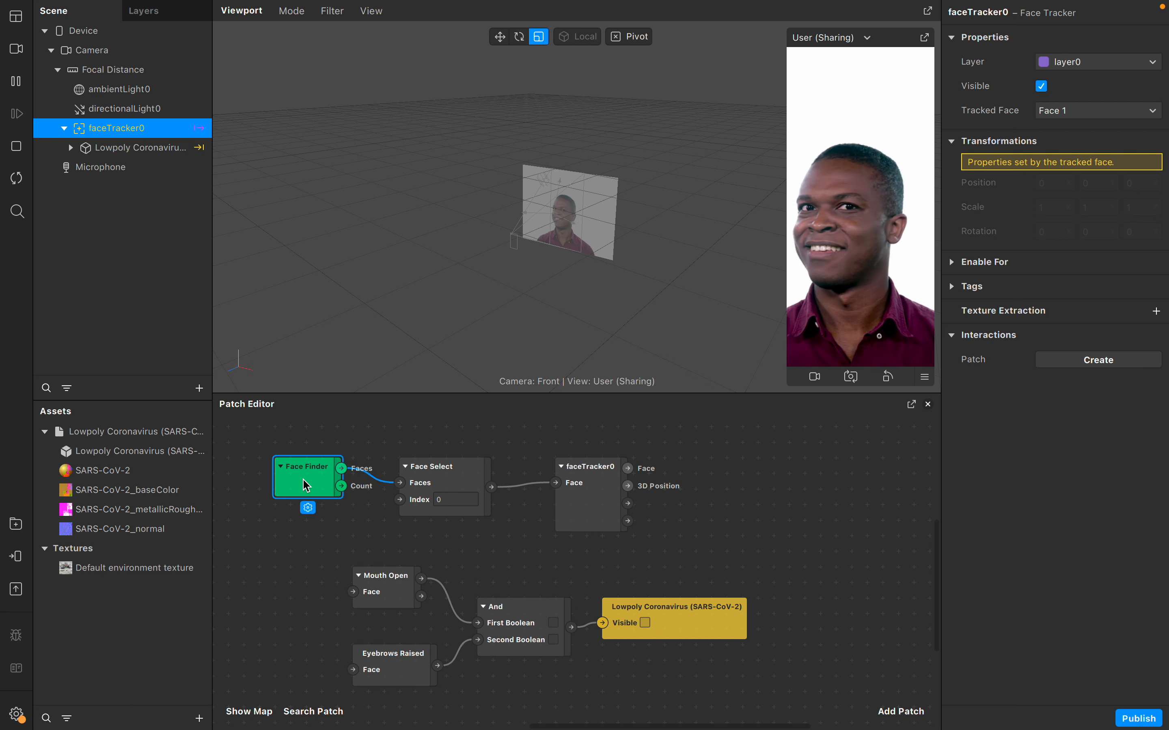
{"action": "left_click", "coordinate": [459, 481]}
{"action": "left_click", "coordinate": [607, 511]}
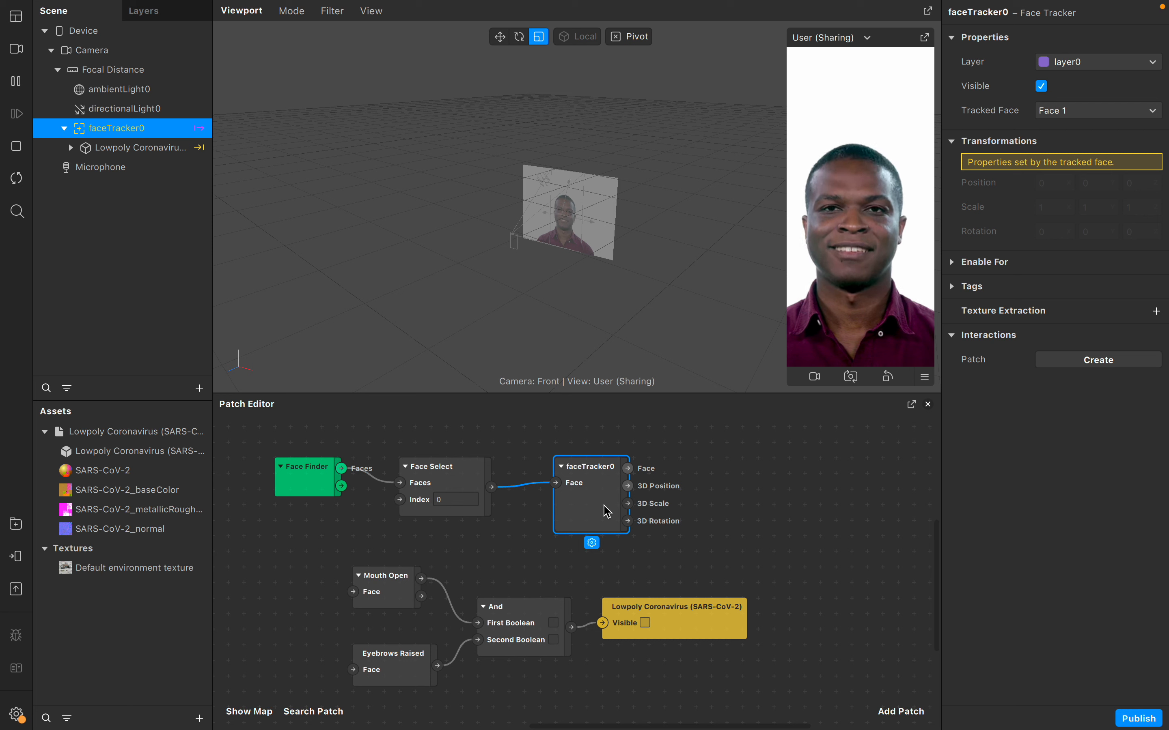
{"action": "left_click", "coordinate": [293, 474]}
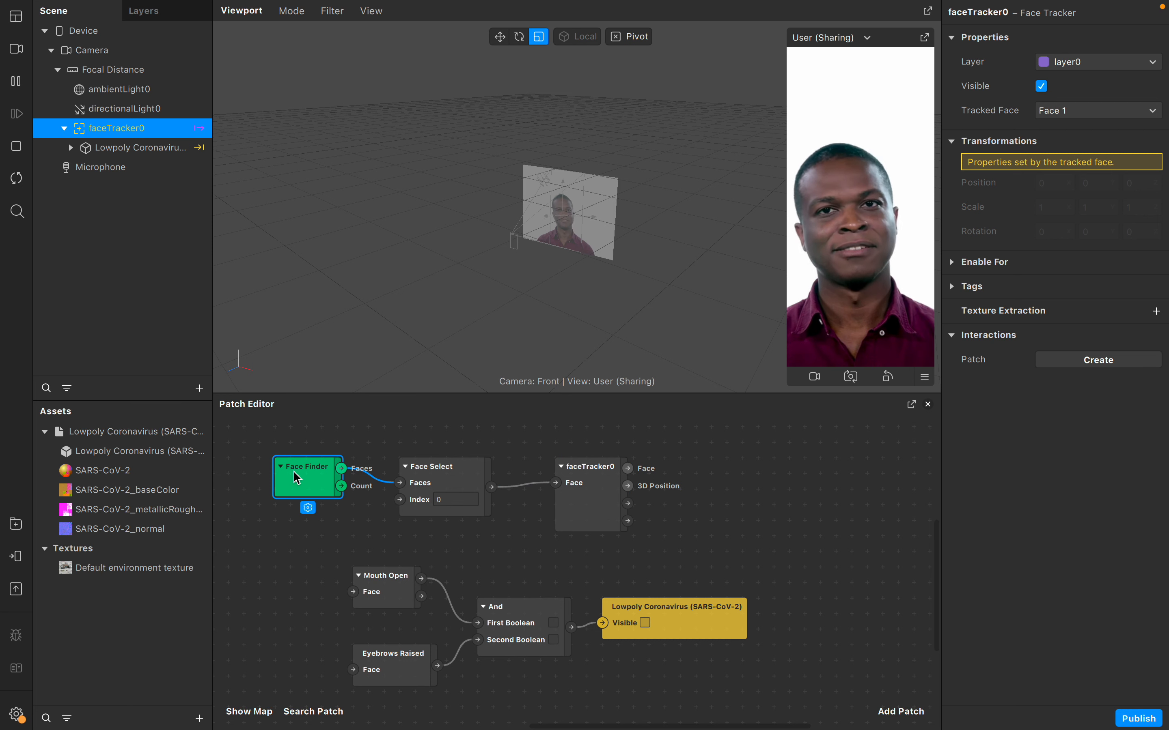
{"action": "left_click", "coordinate": [431, 479]}
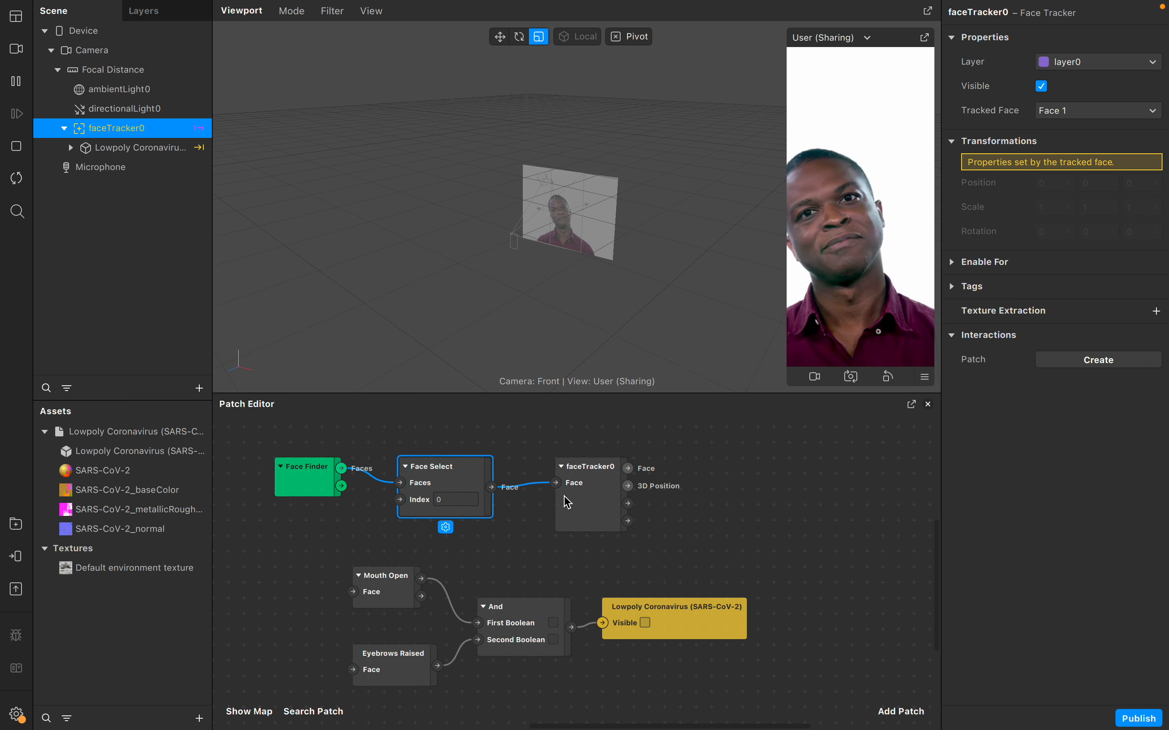
{"action": "left_click", "coordinate": [362, 428]}
{"action": "left_click", "coordinate": [131, 179]}
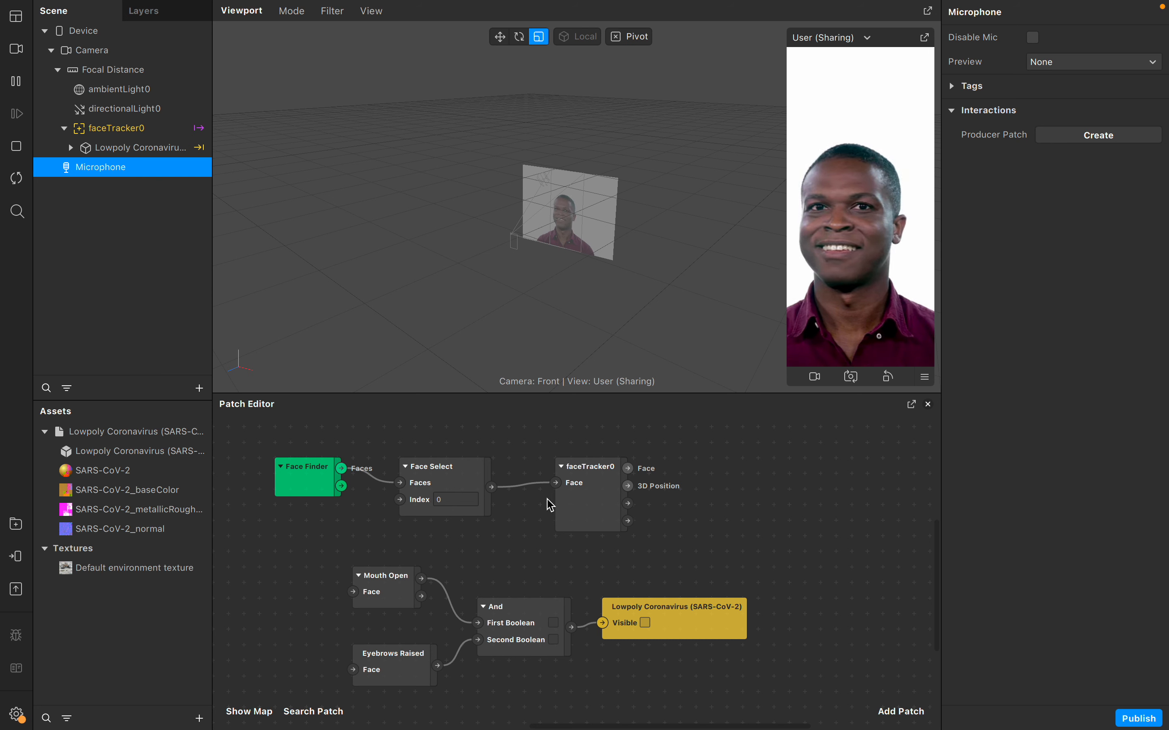
{"action": "left_click", "coordinate": [145, 149]}
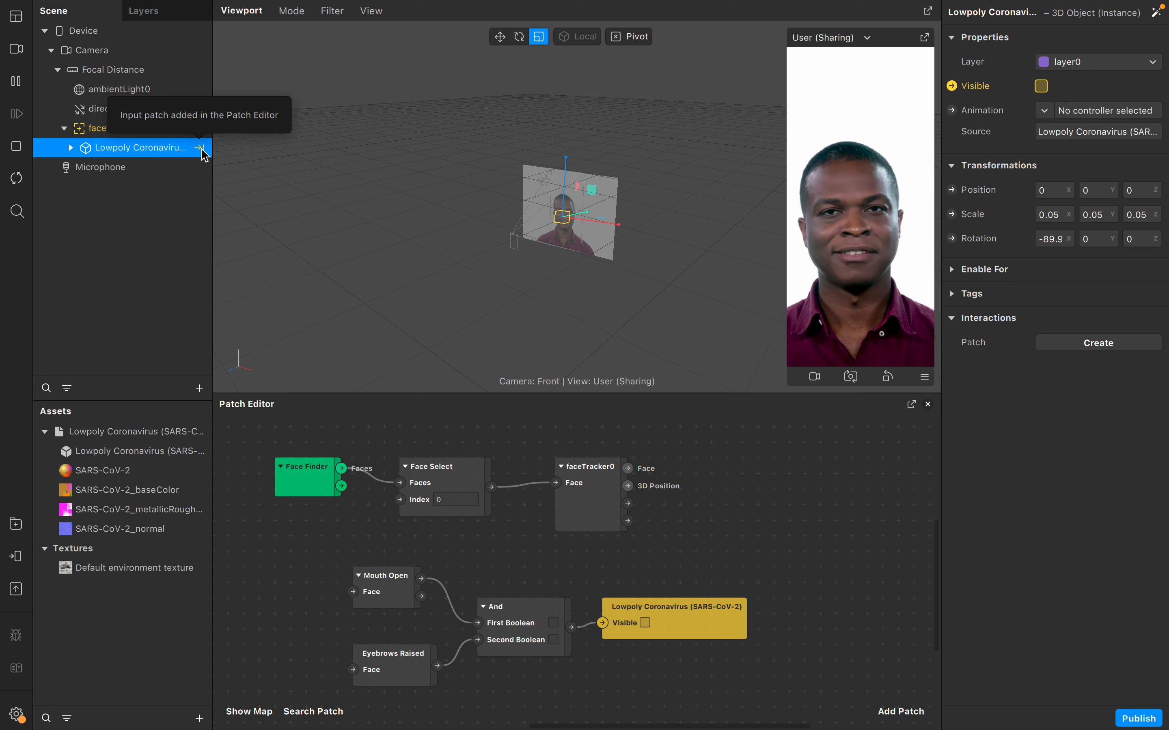
{"action": "left_click", "coordinate": [177, 168]}
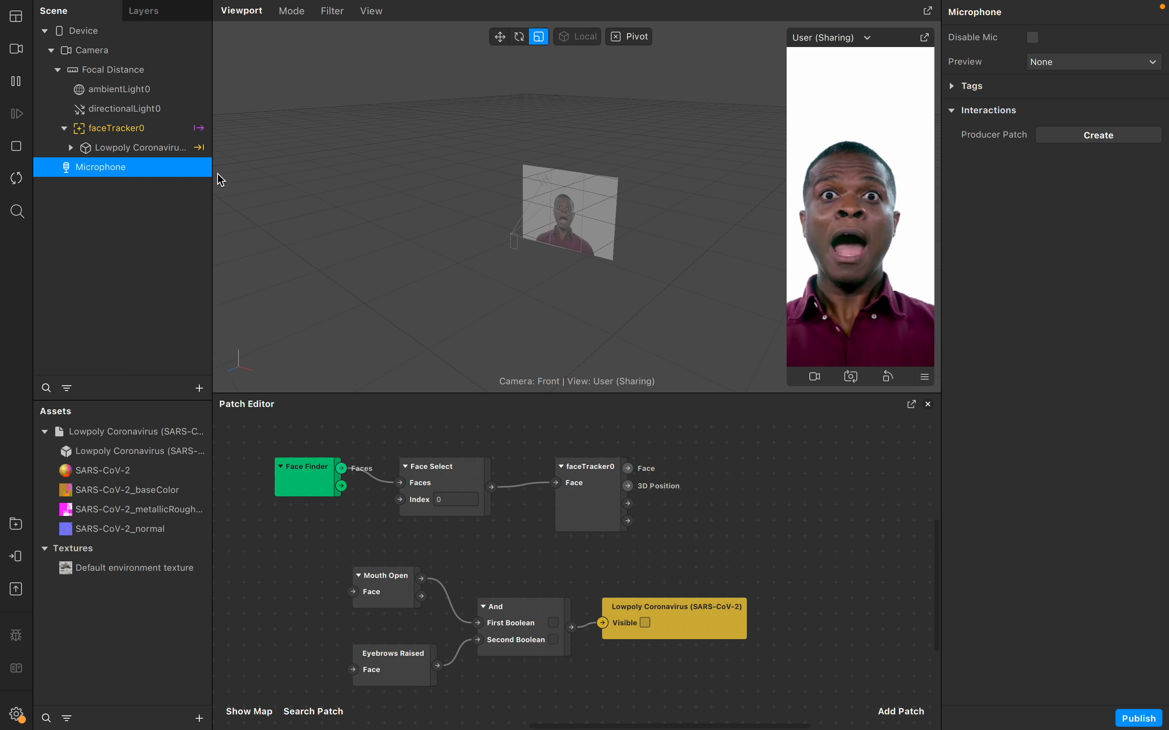
{"action": "left_click", "coordinate": [695, 624]}
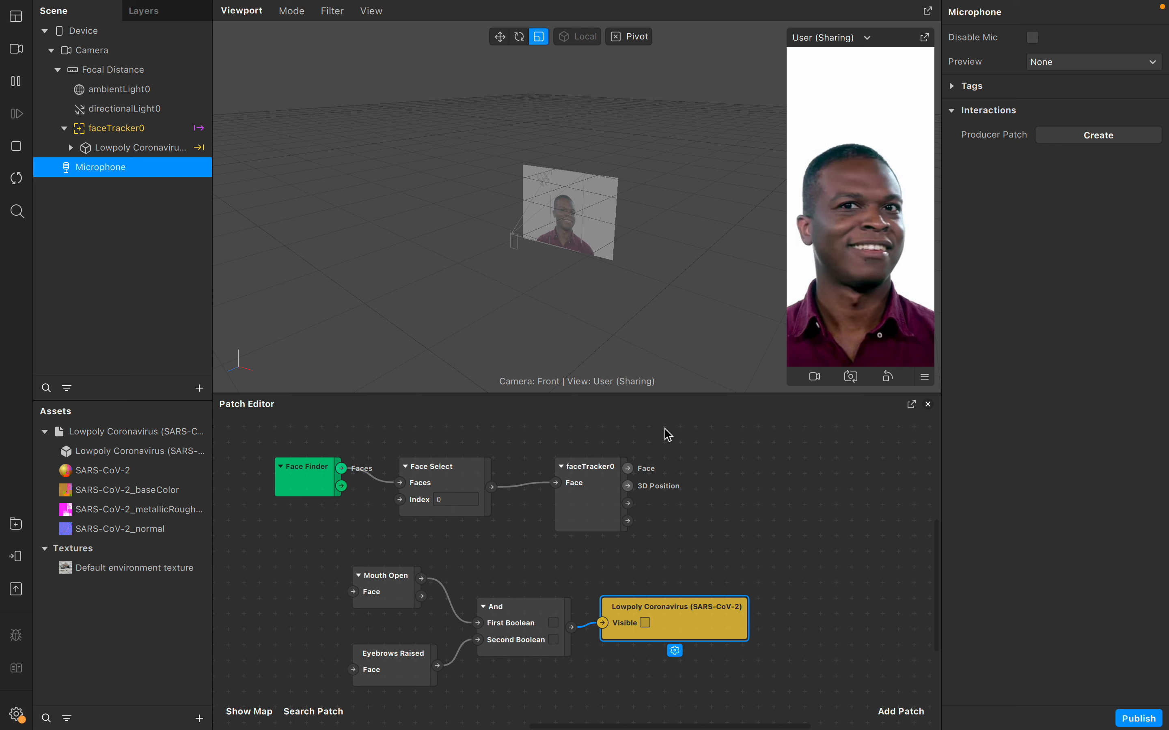
{"action": "left_click", "coordinate": [310, 480]}
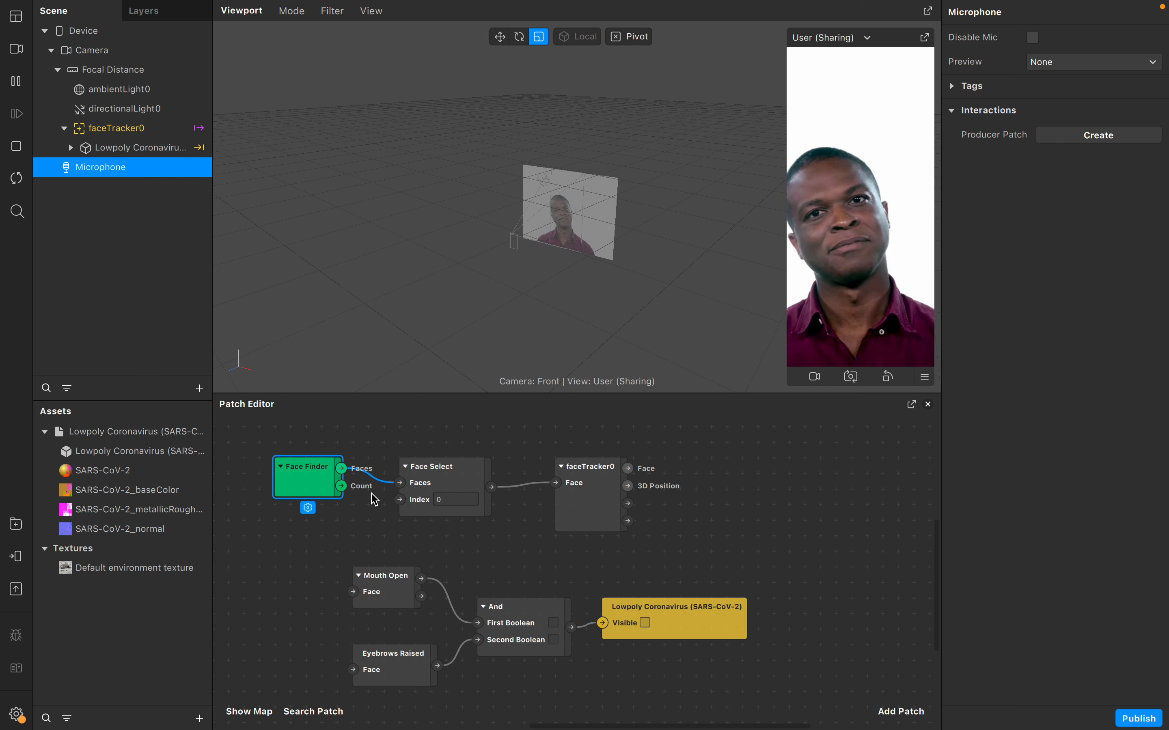
- Move the Face Select patch slightly upward between Face Finder and faceTracker0
{"action": "left_click_drag", "start_coordinate": [434, 476], "coordinate": [445, 456]}
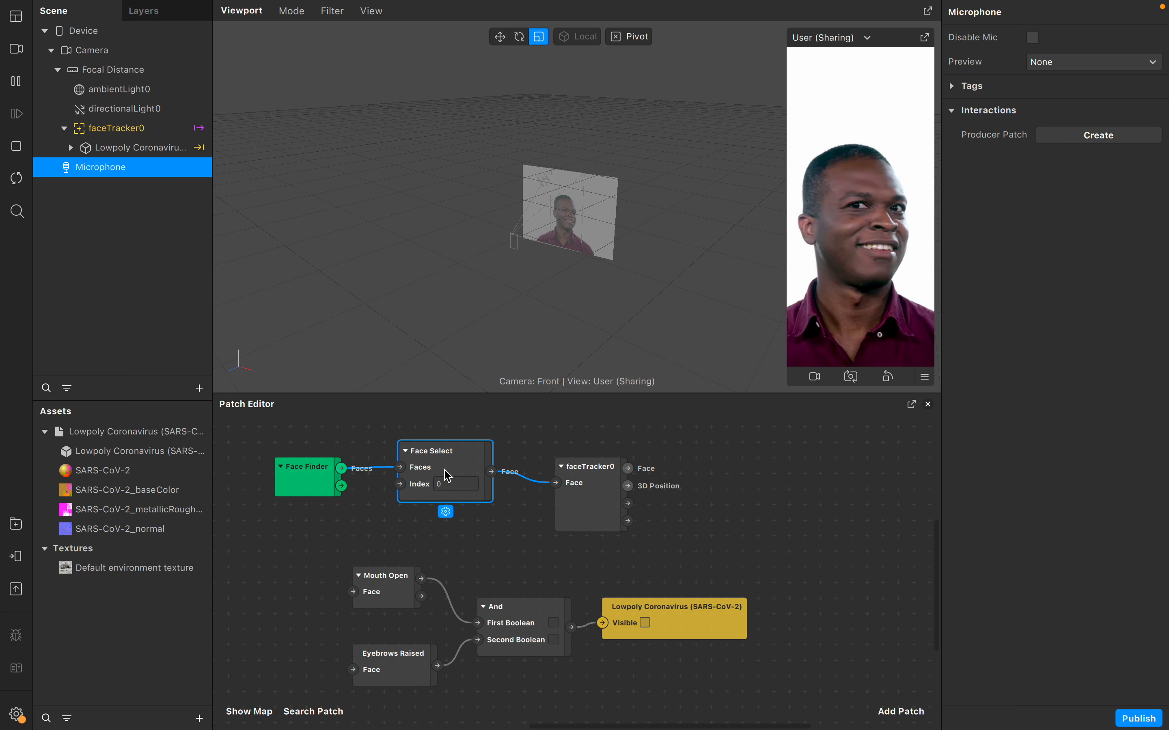
{"action": "left_click", "coordinate": [323, 479]}
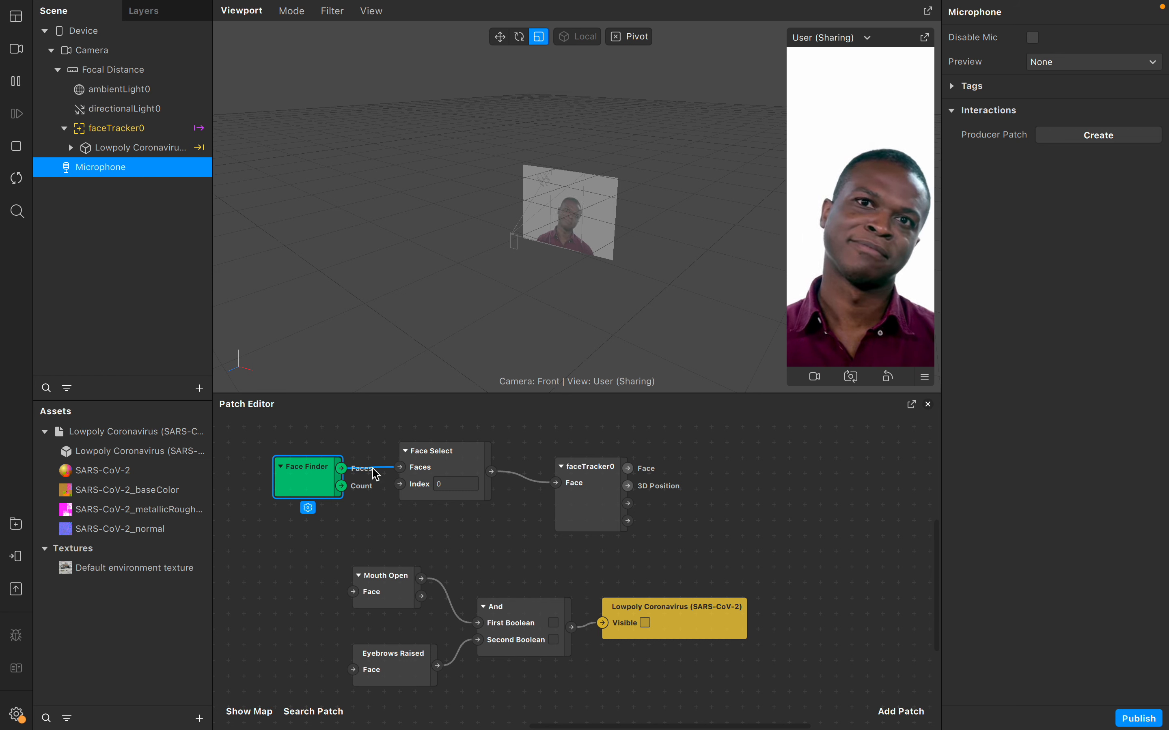
{"action": "left_click", "coordinate": [472, 463]}
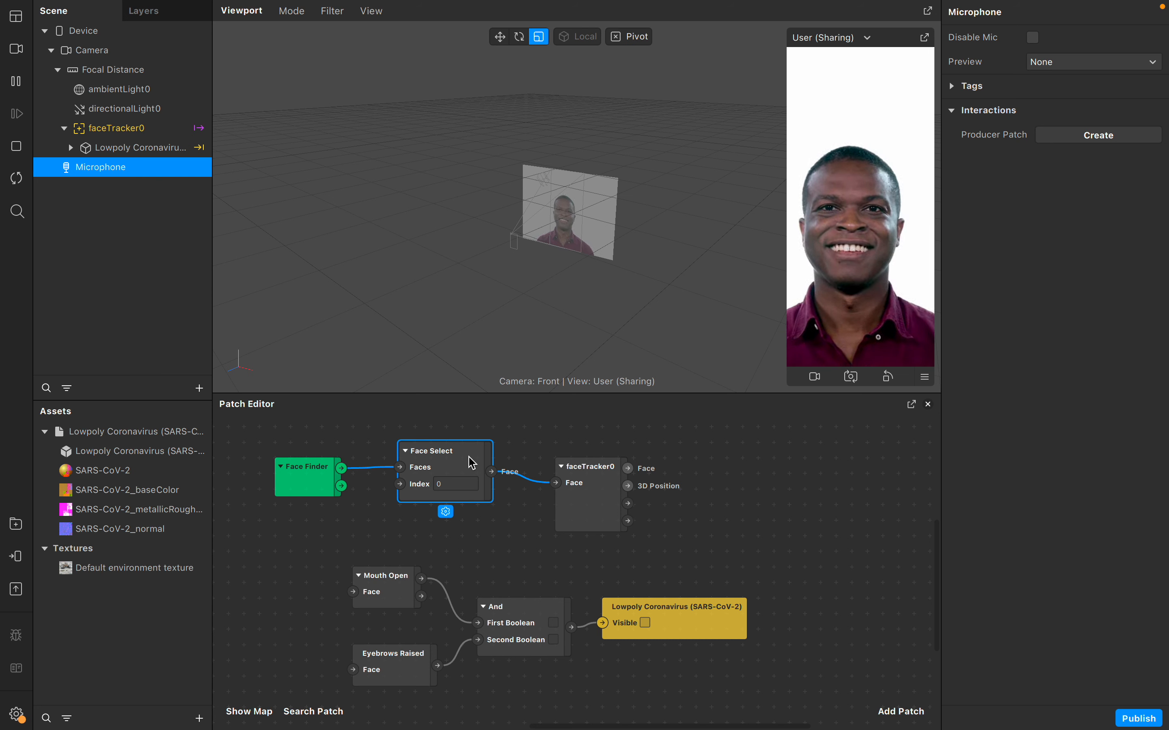
- Try Index values 1 and 3 in the Face Select patch and return the index to 0
{"action": "left_click", "coordinate": [457, 486]}
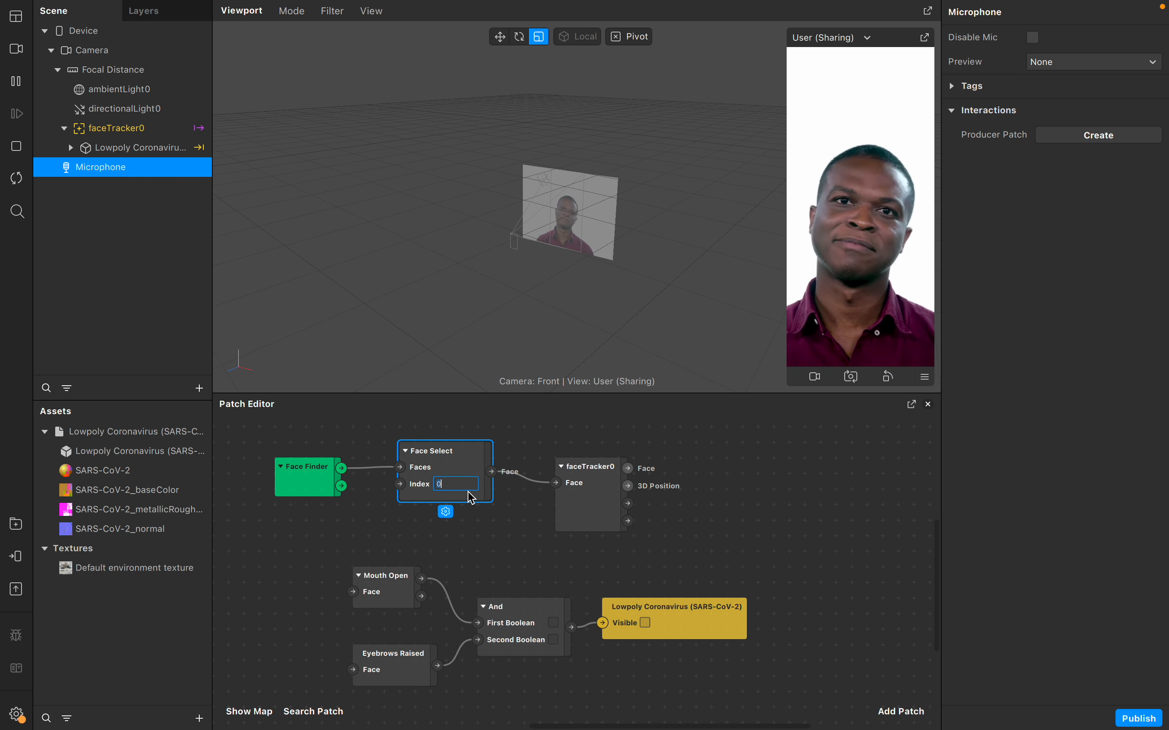
{"action": "key", "text": "BackSpace"}
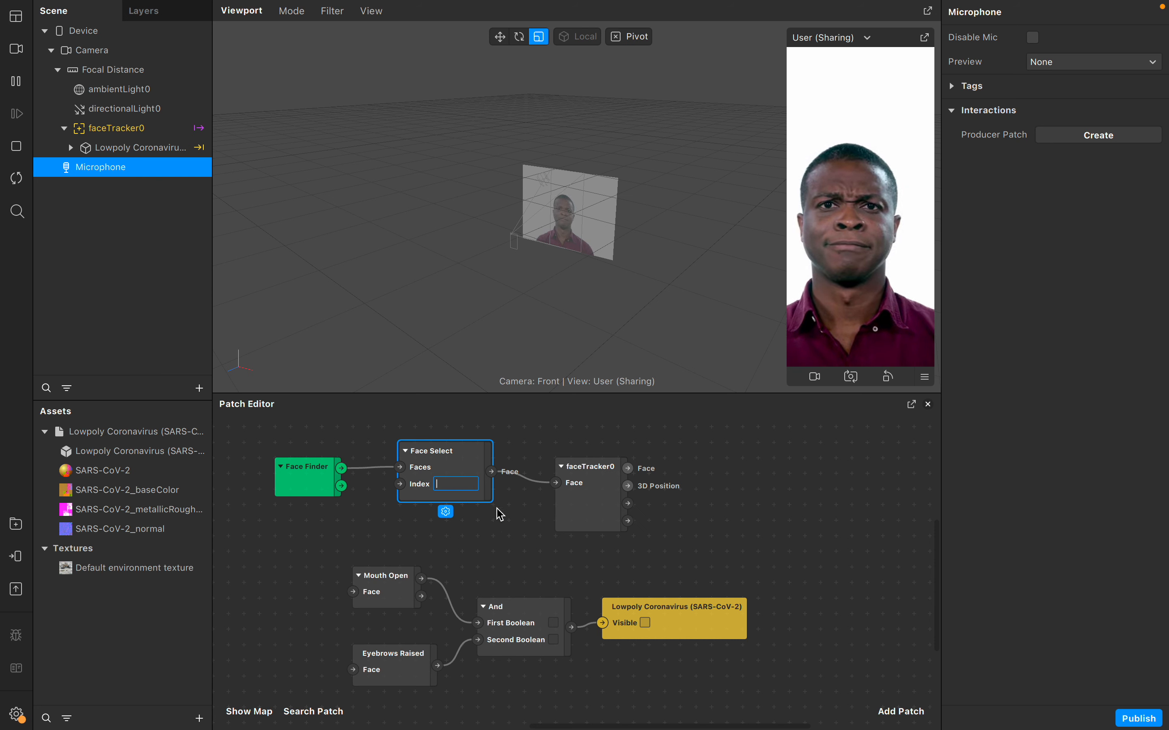
{"action": "type", "text": "1"}
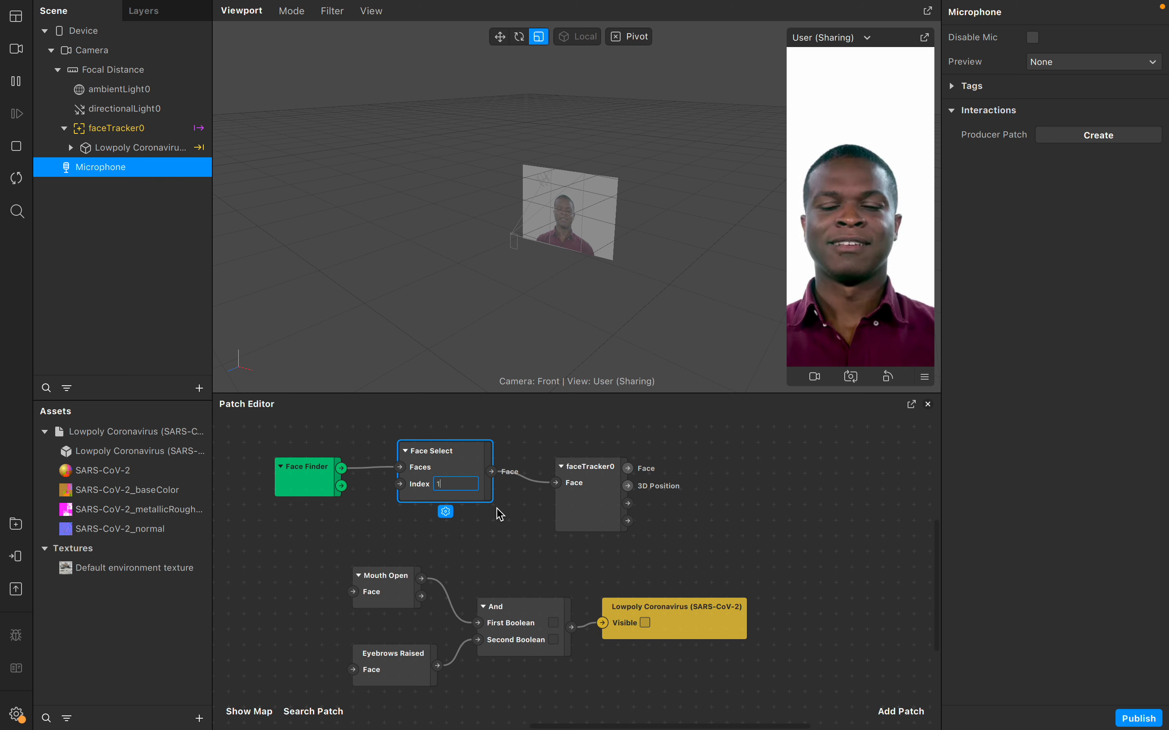
{"action": "key", "text": "BackSpace"}
{"action": "type", "text": "3"}
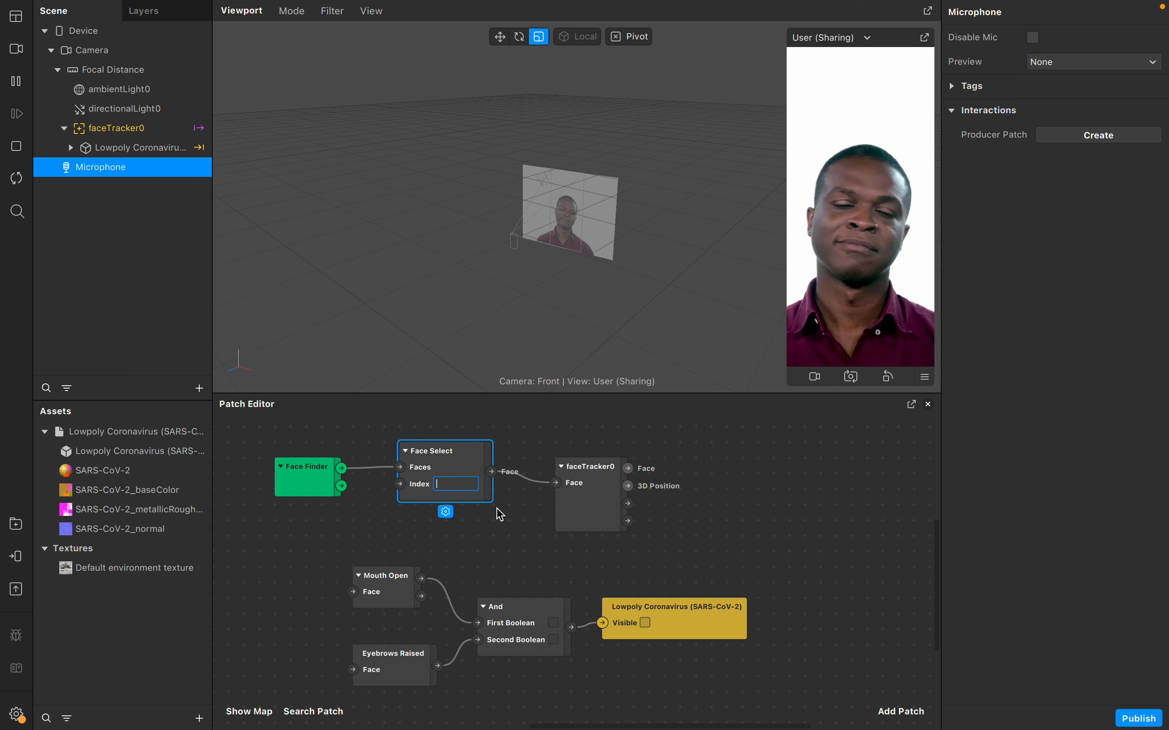
{"action": "type", "text": "0"}
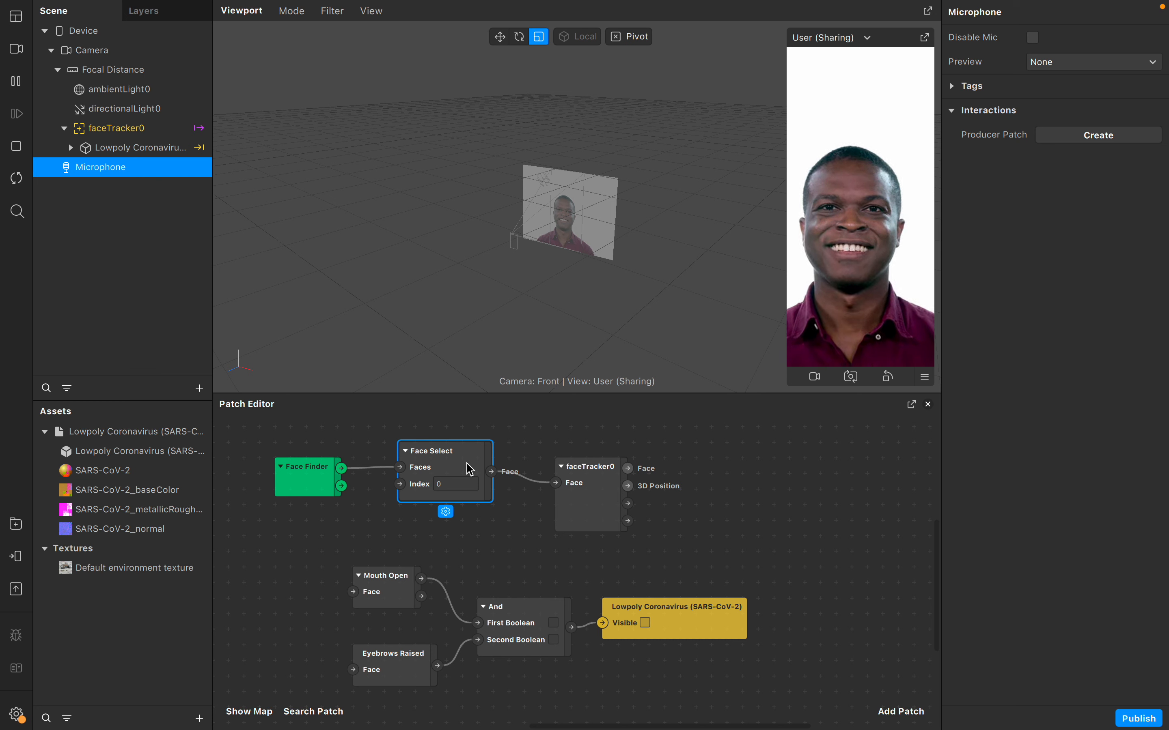
- Move the faceTracker0 patch slightly up and left so it lines up with the Face Select patch
{"action": "left_click_drag", "start_coordinate": [582, 513], "coordinate": [566, 496]}
{"action": "left_click", "coordinate": [488, 478]}
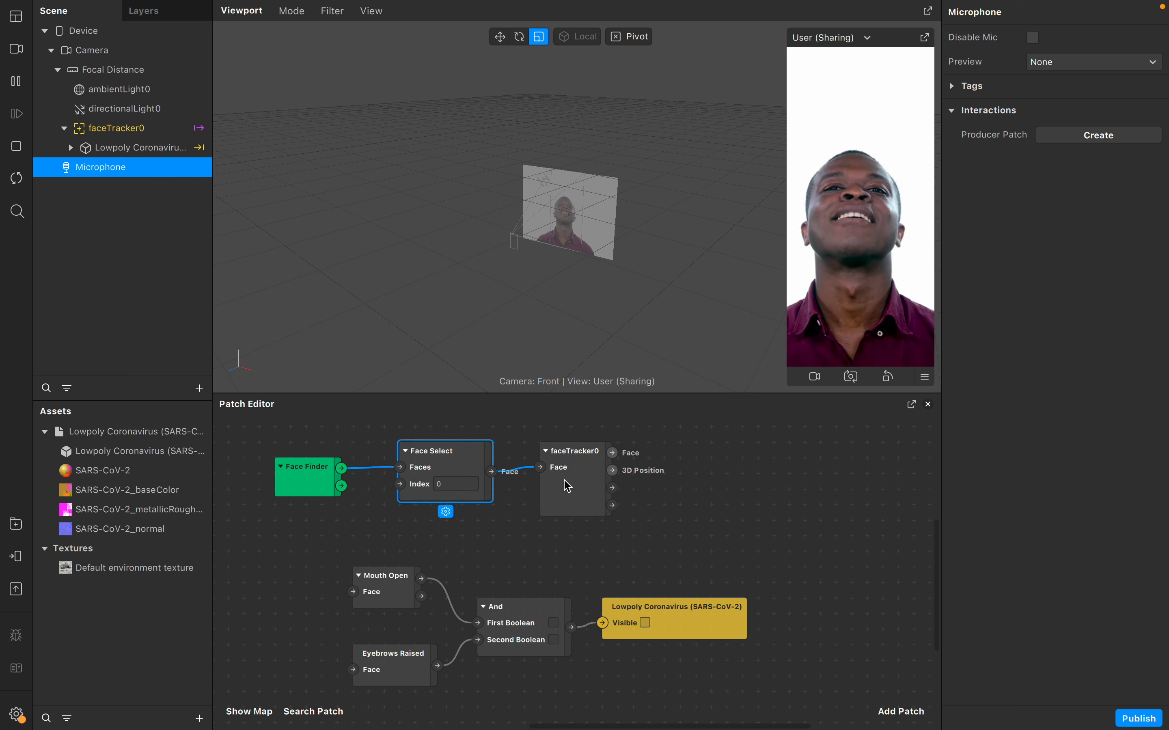
{"action": "left_click", "coordinate": [578, 487]}
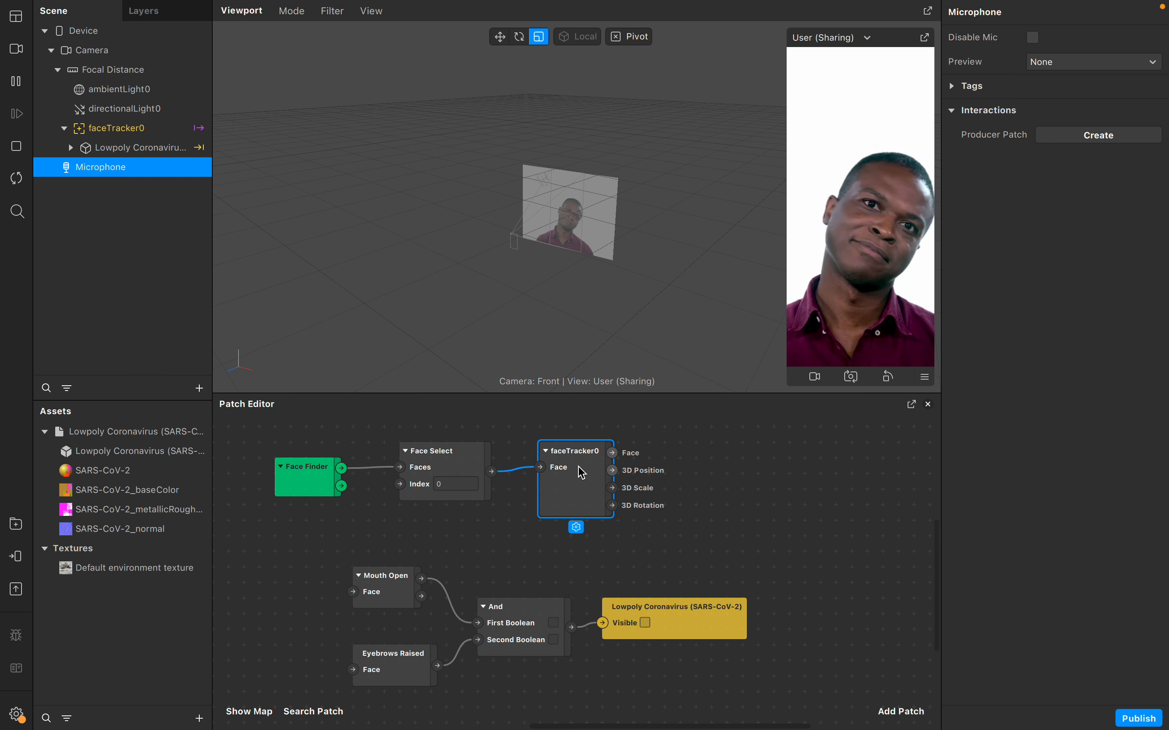
{"action": "left_click", "coordinate": [464, 464]}
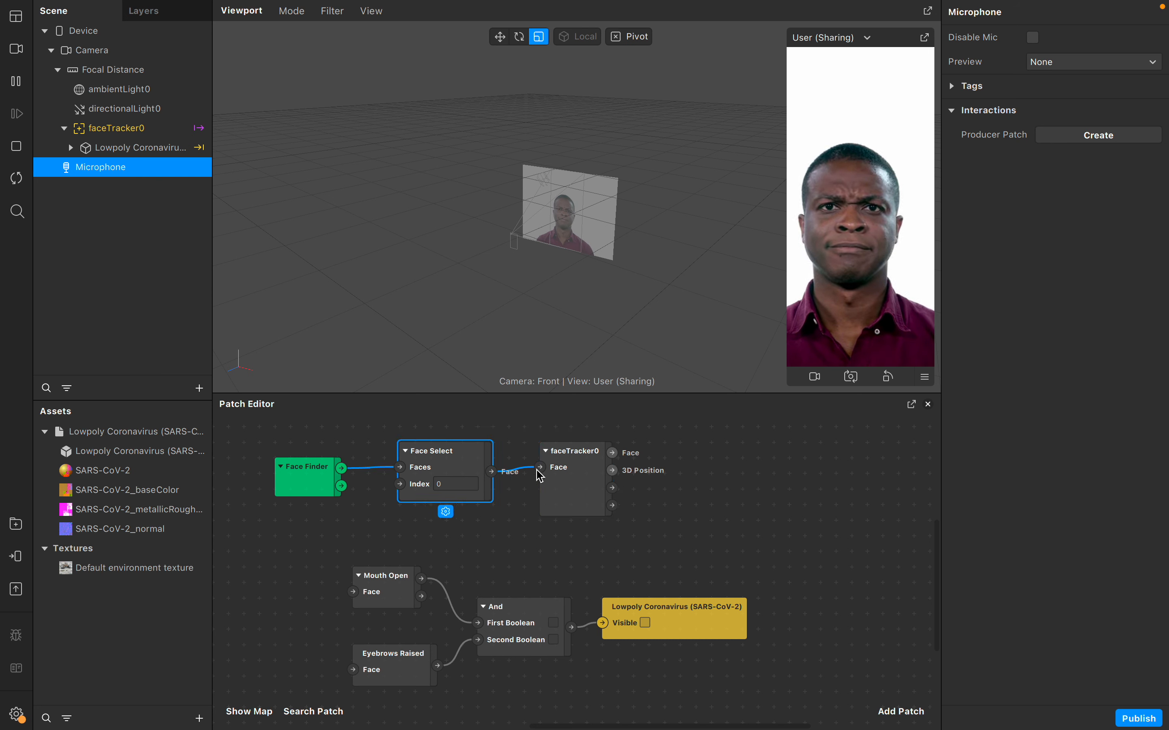
{"action": "left_click", "coordinate": [564, 468]}
{"action": "left_click", "coordinate": [459, 458]}
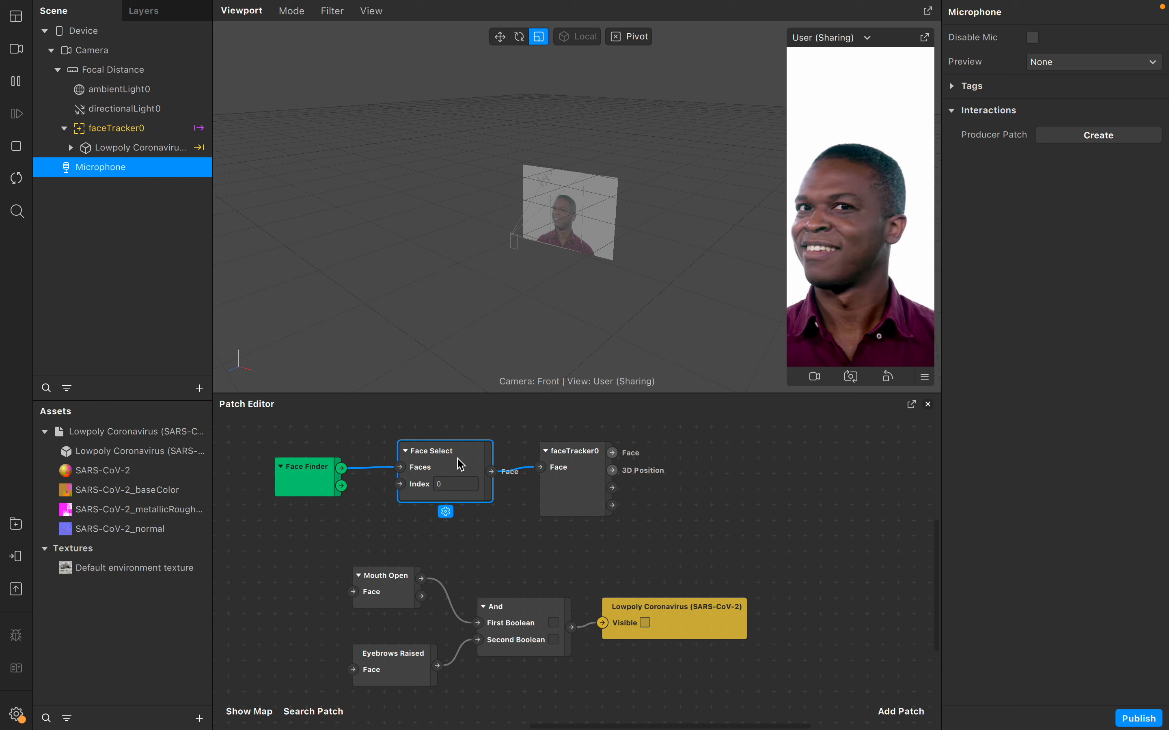
- Connect the Face output of faceTracker0 to the Face input of the Mouth Open patch
{"action": "left_click", "coordinate": [571, 482]}
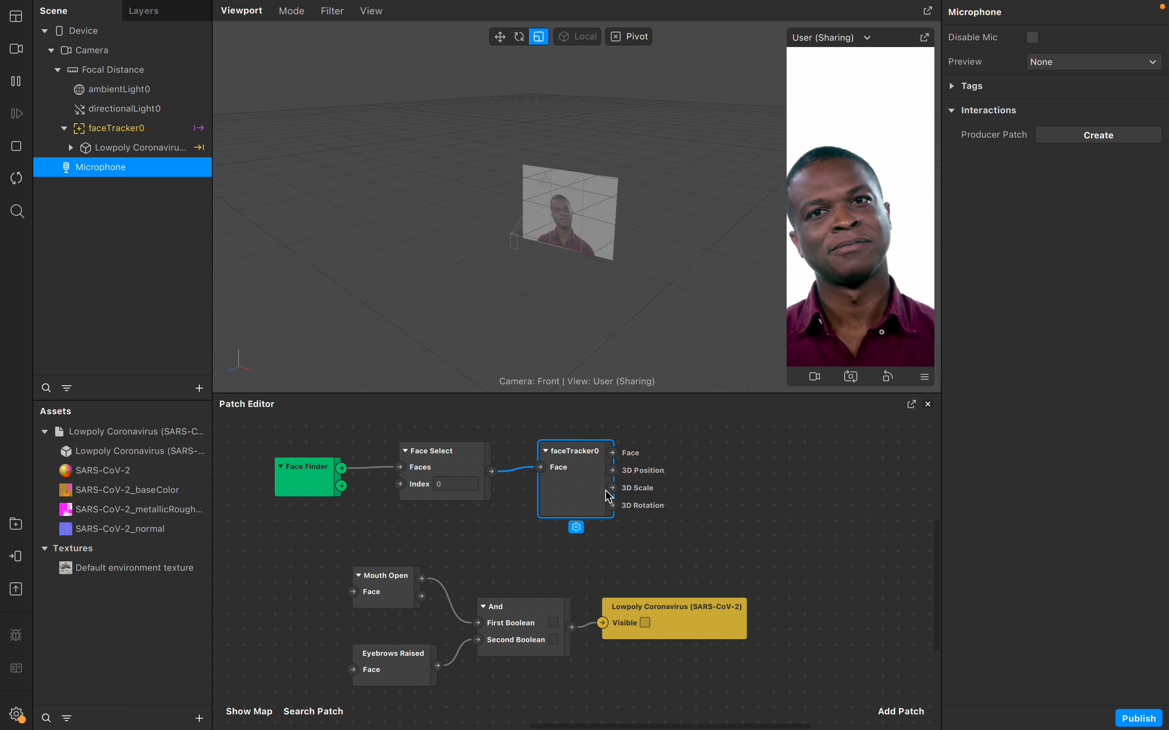
{"action": "left_click_drag", "start_coordinate": [612, 453], "coordinate": [355, 502]}
{"action": "left_click_drag", "start_coordinate": [348, 575], "coordinate": [360, 596]}
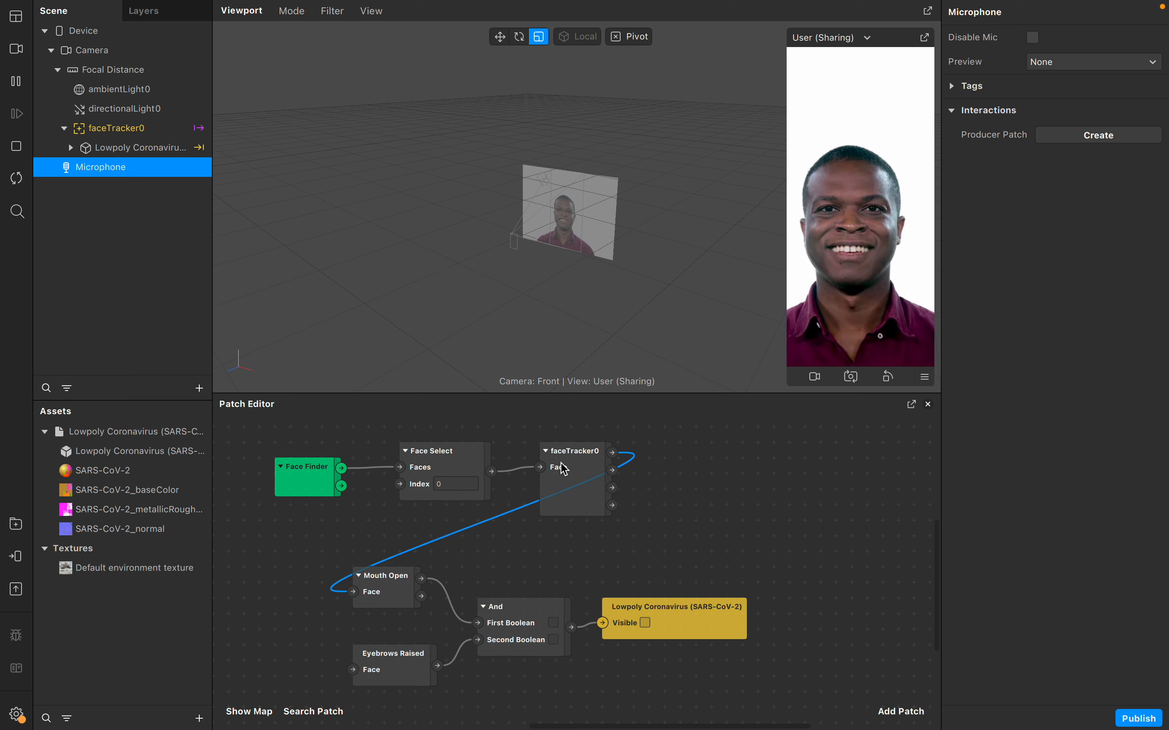
{"action": "left_click", "coordinate": [564, 469]}
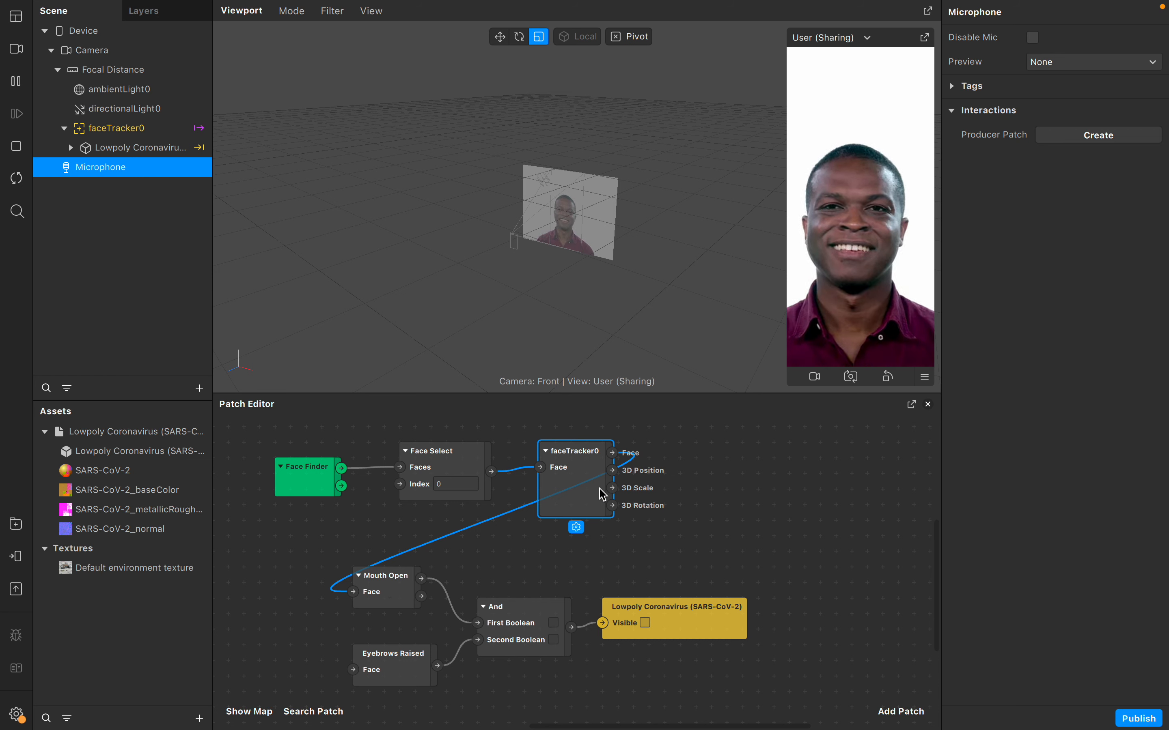
- Move the Eyebrows Raised patch slightly up and connect the Face output of faceTracker0 to its Face input
{"action": "left_click_drag", "start_coordinate": [400, 670], "coordinate": [392, 655]}
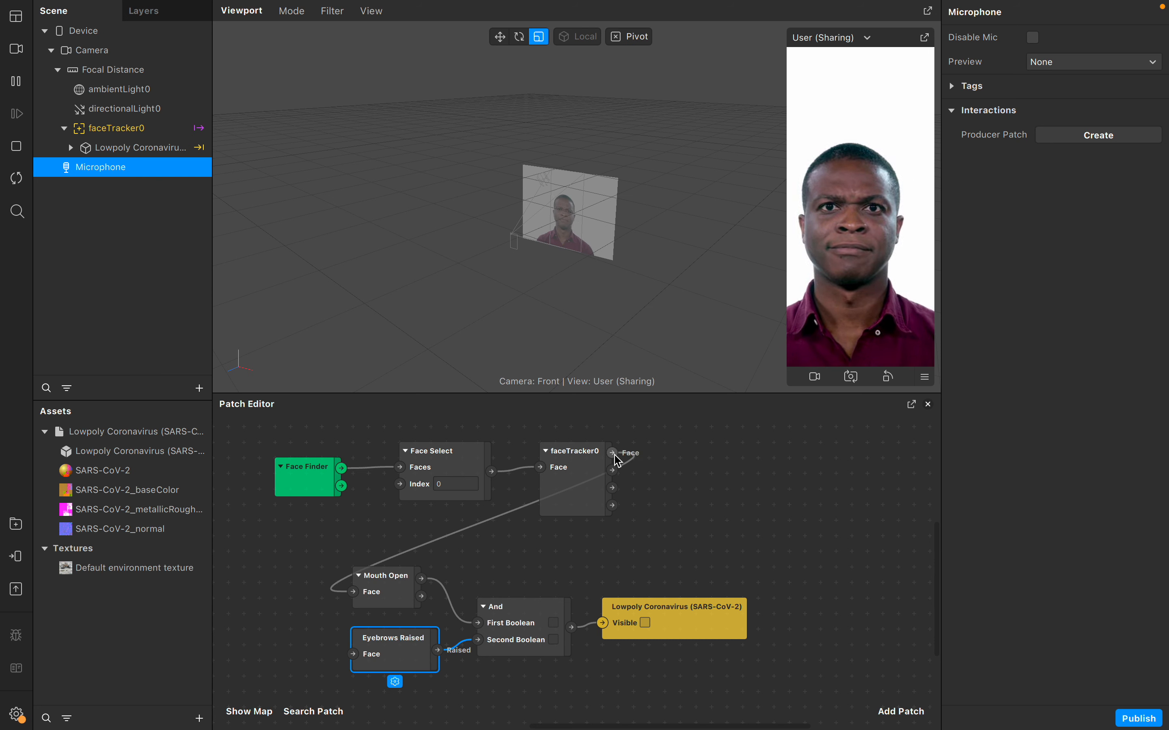
{"action": "left_click_drag", "start_coordinate": [613, 454], "coordinate": [353, 654]}
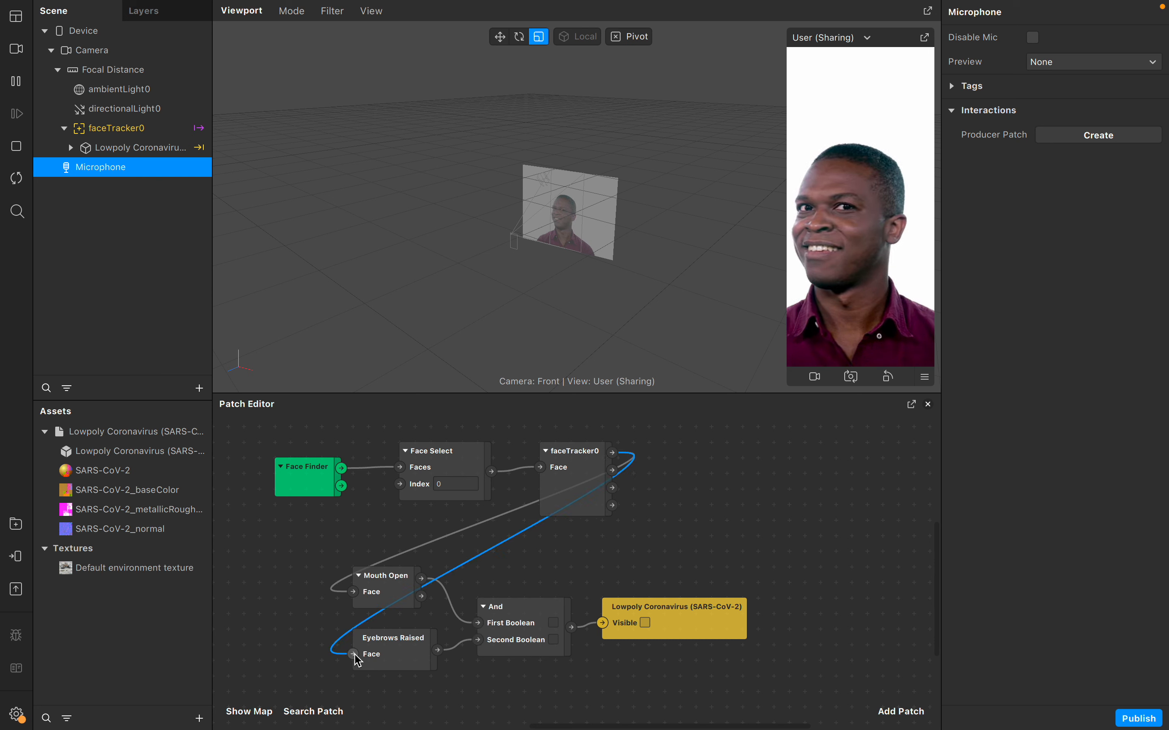
{"action": "left_click", "coordinate": [392, 652]}
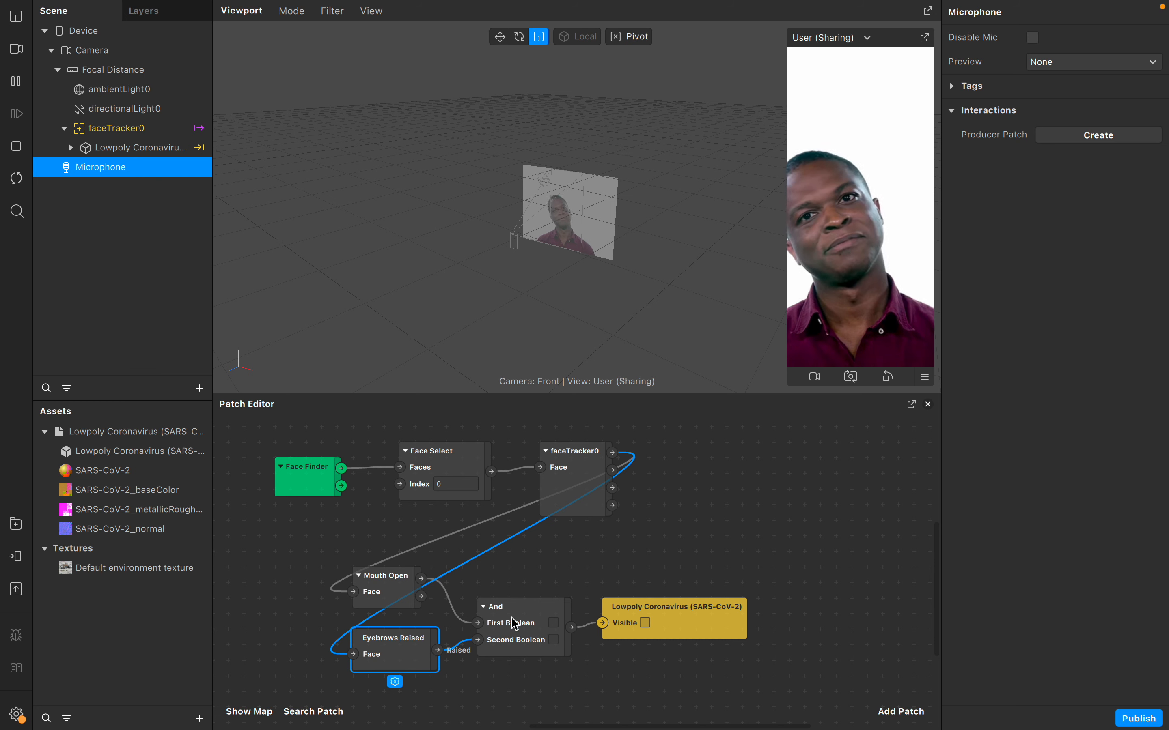
- Space out the And and coronavirus Visible patches to the right, and shift them with Mouth Open and Eyebrows Raised slightly upward
{"action": "left_click_drag", "start_coordinate": [700, 621], "coordinate": [762, 619]}
{"action": "left_click_drag", "start_coordinate": [558, 606], "coordinate": [589, 607]}
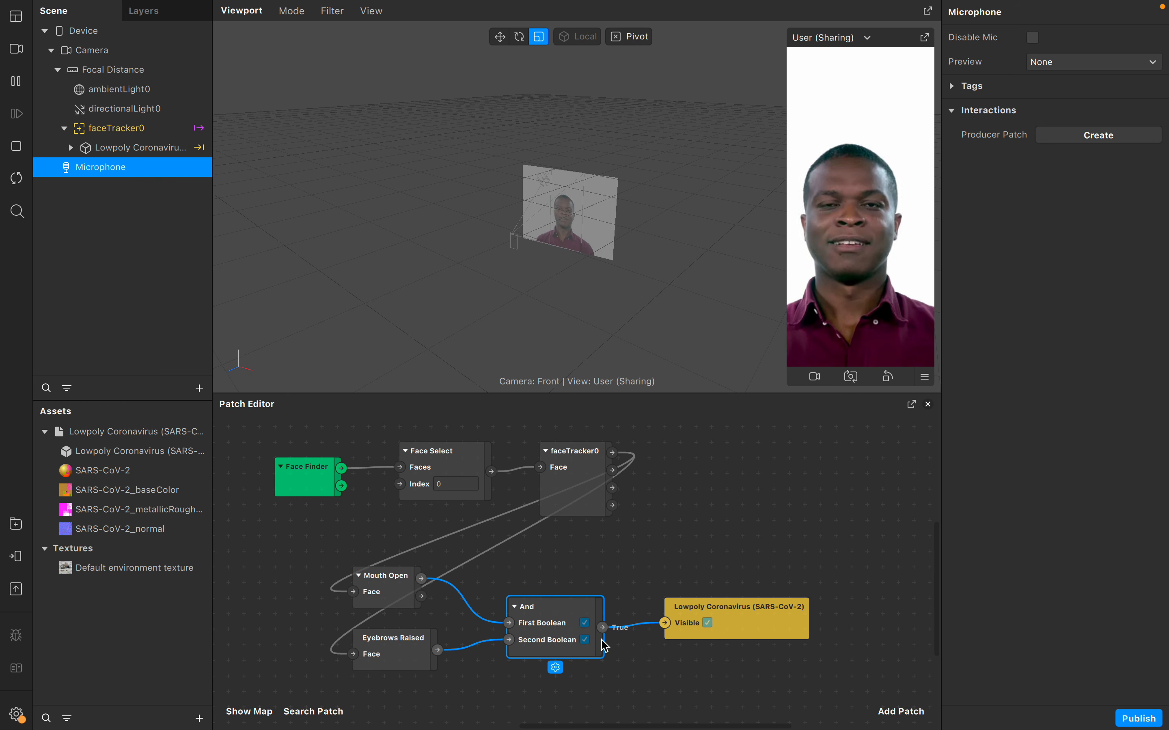
{"action": "left_click", "coordinate": [731, 634]}
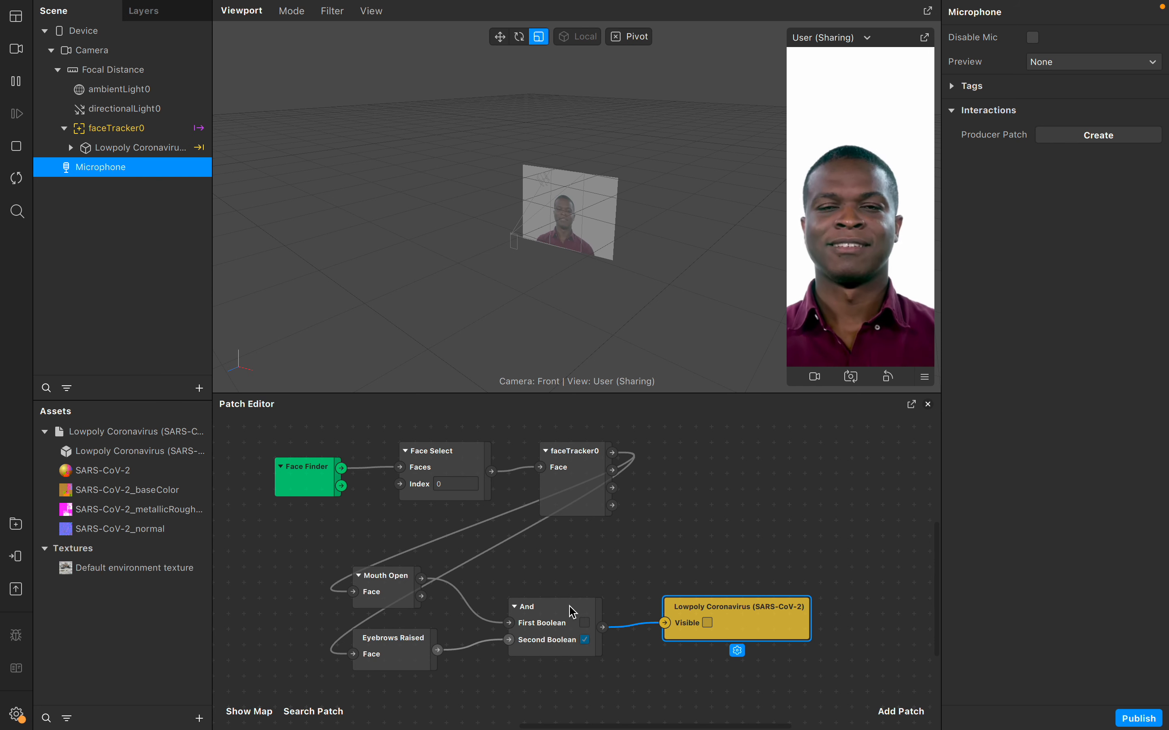
{"action": "left_click_drag", "start_coordinate": [559, 614], "coordinate": [558, 597]}
{"action": "left_click_drag", "start_coordinate": [404, 599], "coordinate": [403, 583]}
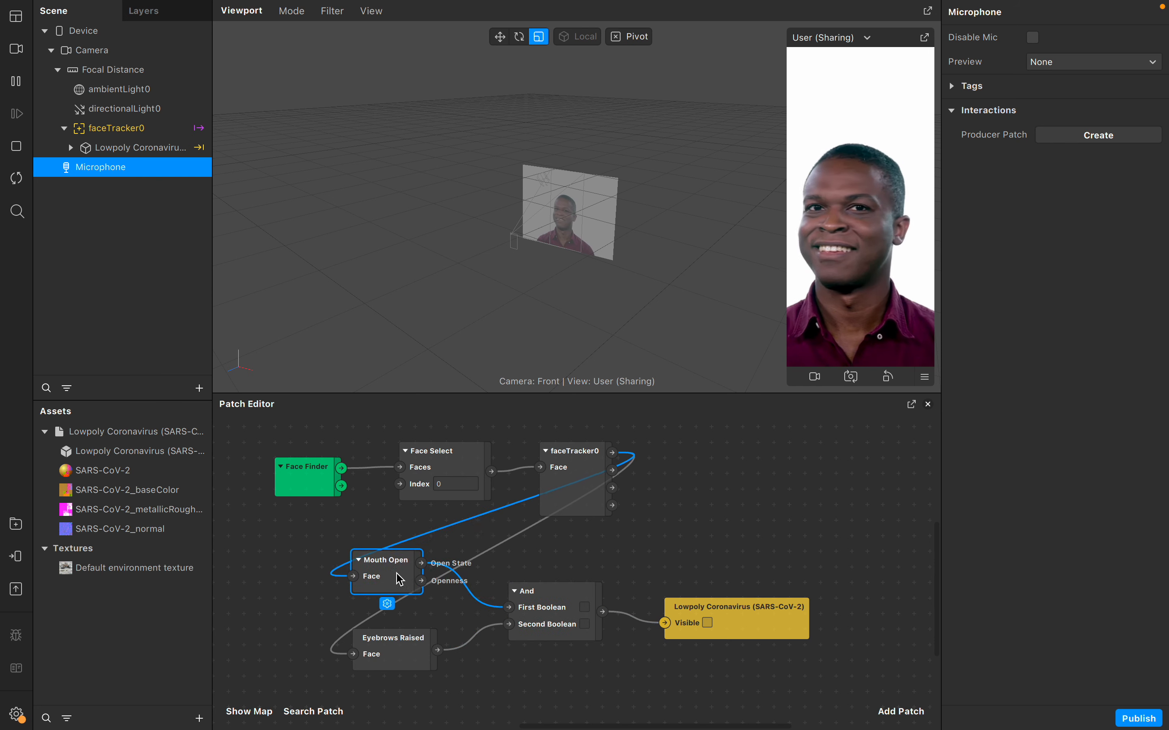
{"action": "left_click", "coordinate": [399, 646]}
{"action": "left_click_drag", "start_coordinate": [400, 645], "coordinate": [400, 630]}
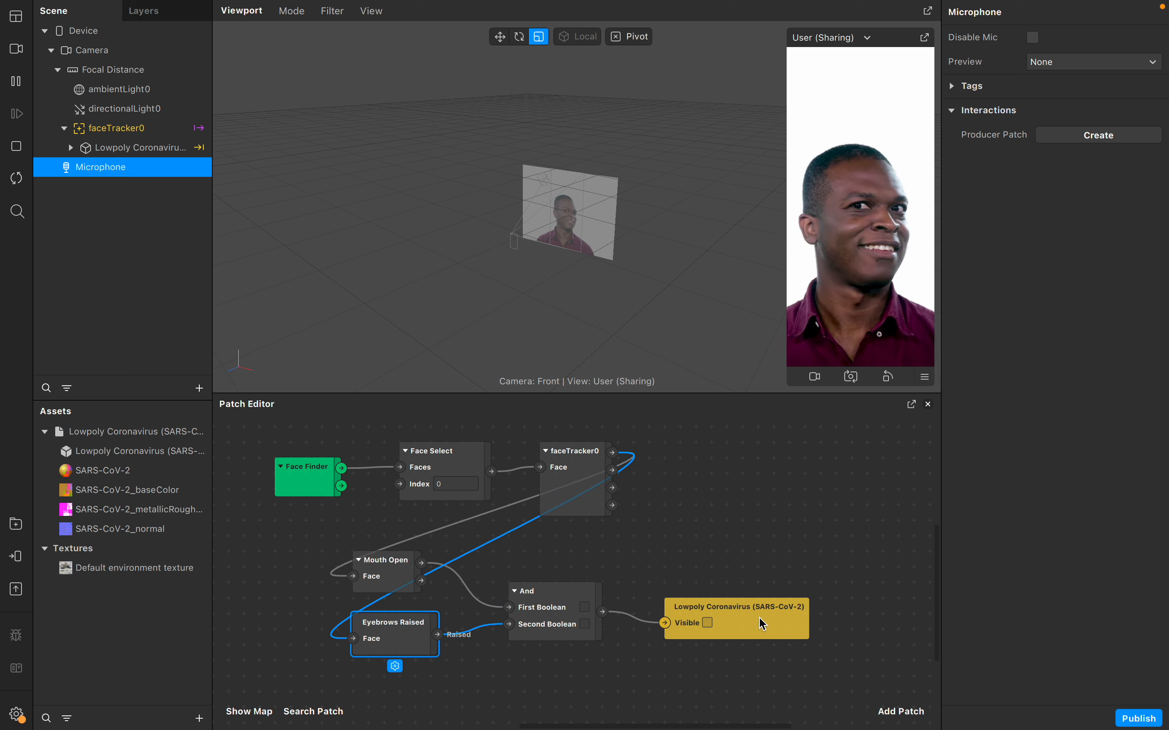
{"action": "left_click_drag", "start_coordinate": [759, 617], "coordinate": [743, 600]}
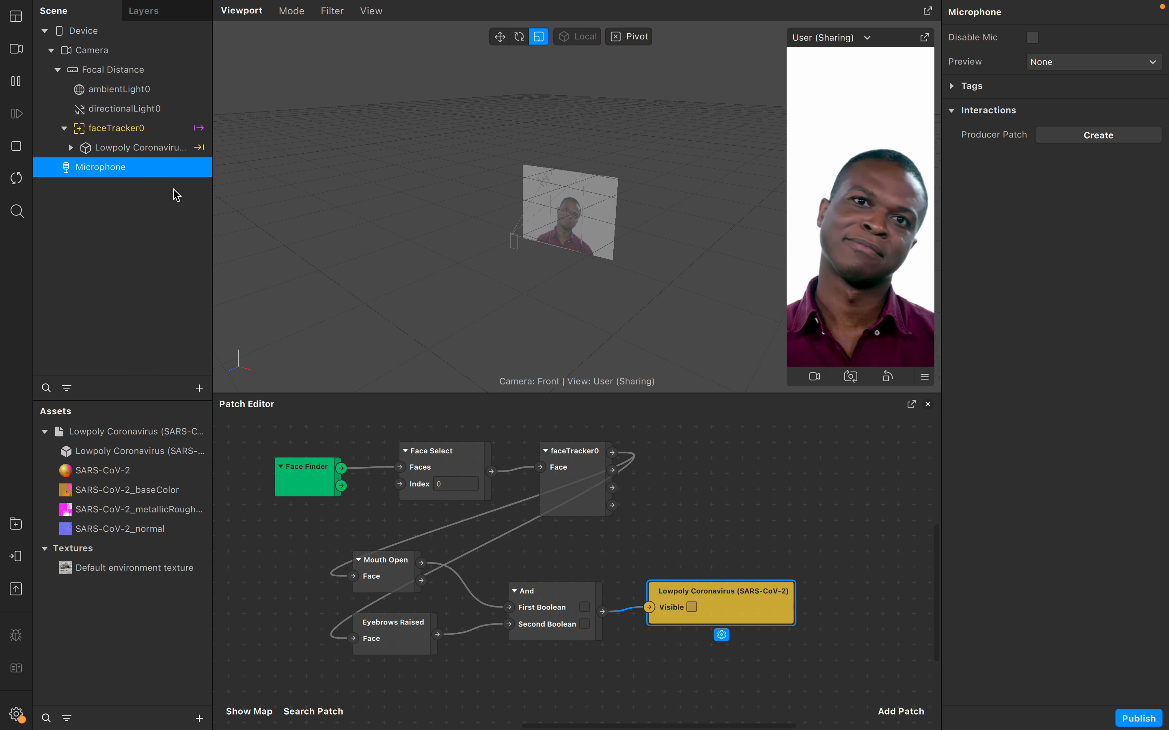
- Create a 3D Scale patch for the Lowpoly Coronavirus model and move it clear of the Visible patch
{"action": "left_click", "coordinate": [139, 150]}
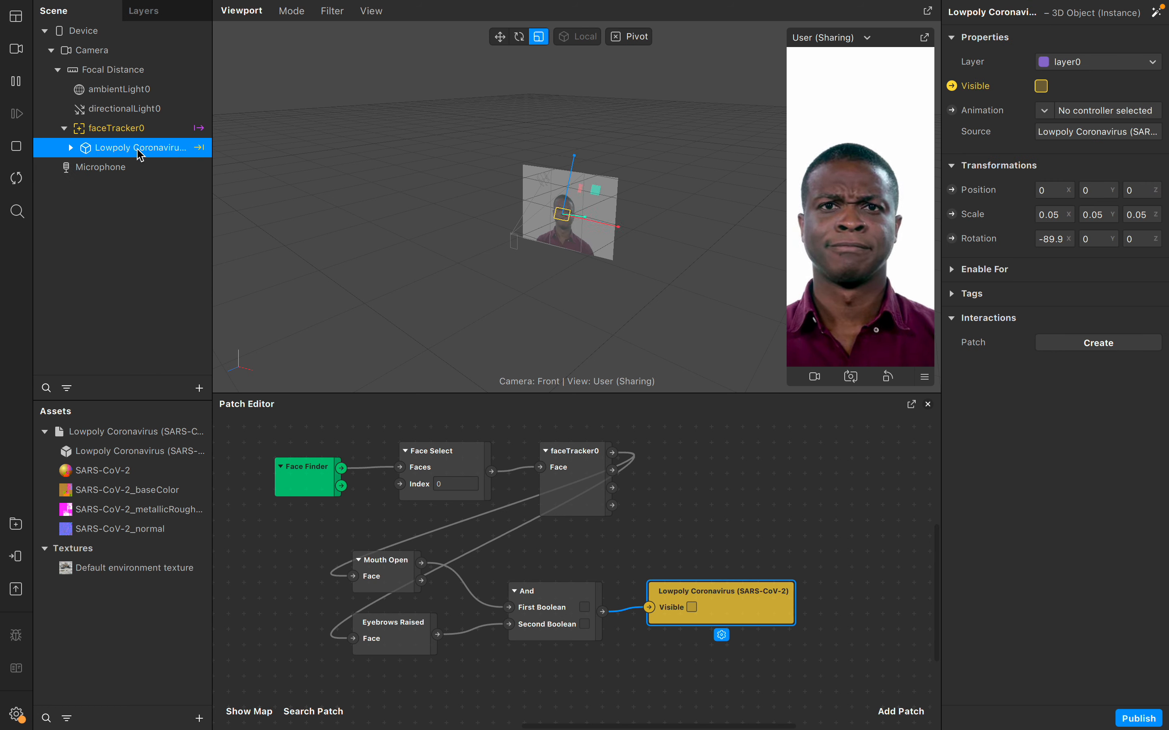
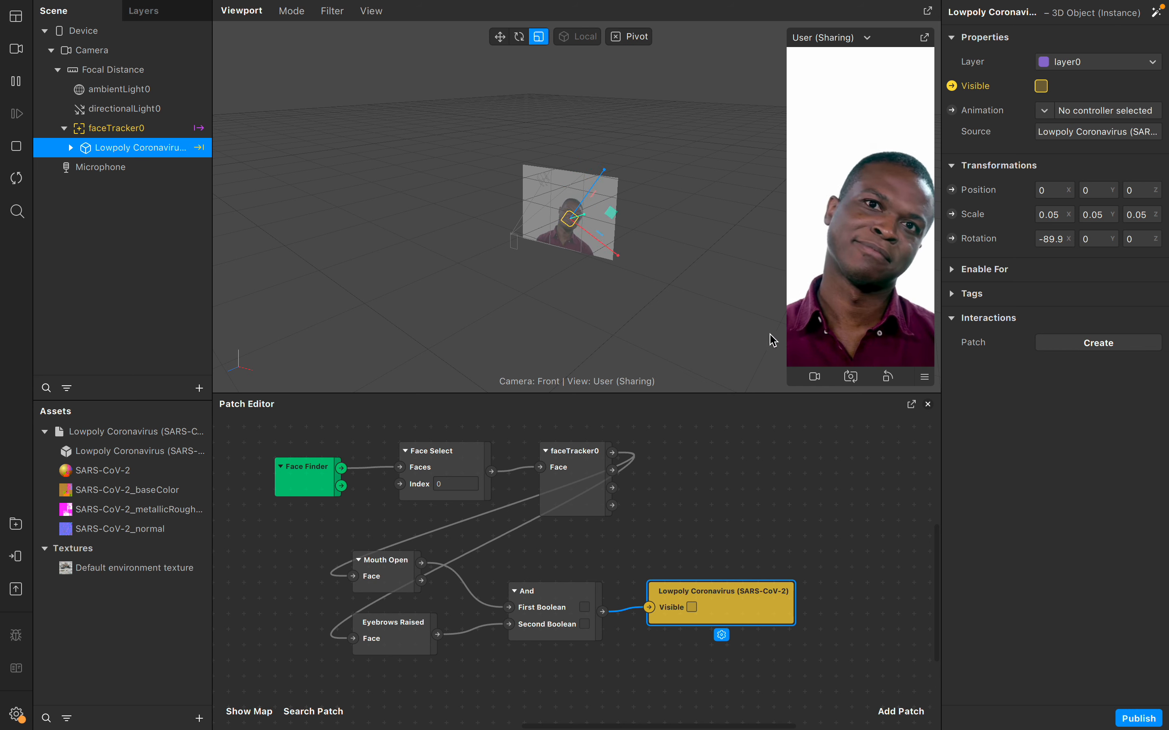
{"action": "left_click", "coordinate": [384, 576]}
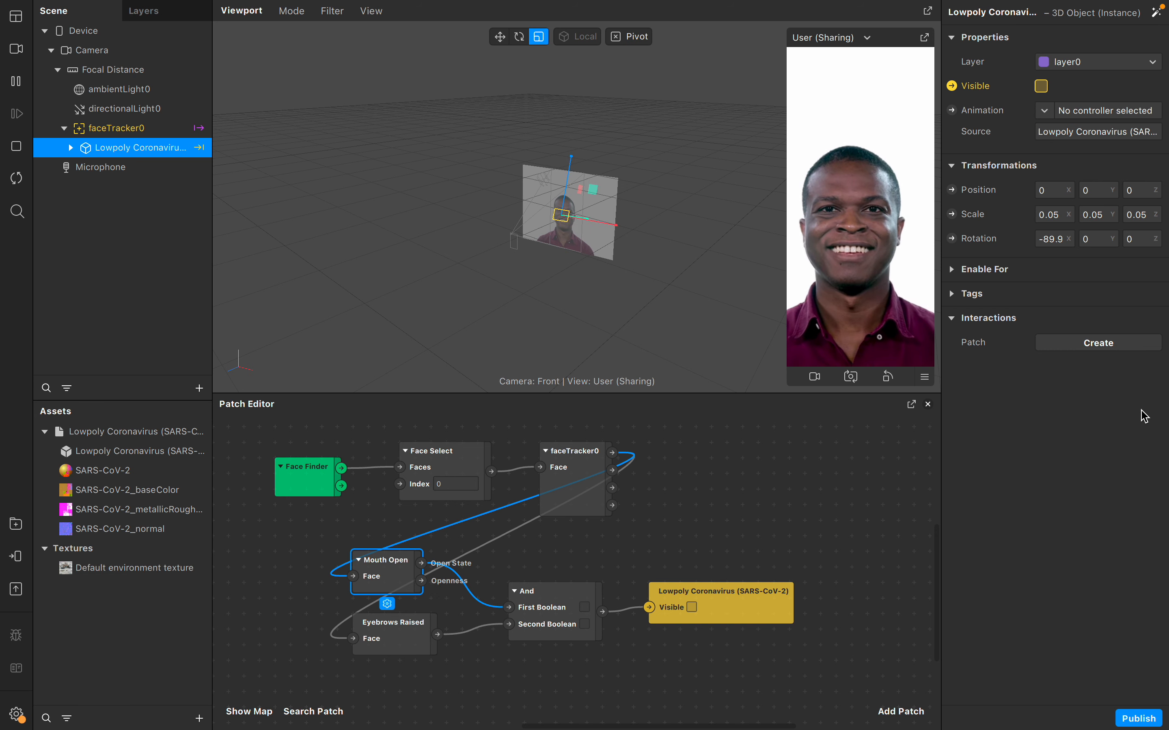
{"action": "left_click", "coordinate": [952, 215]}
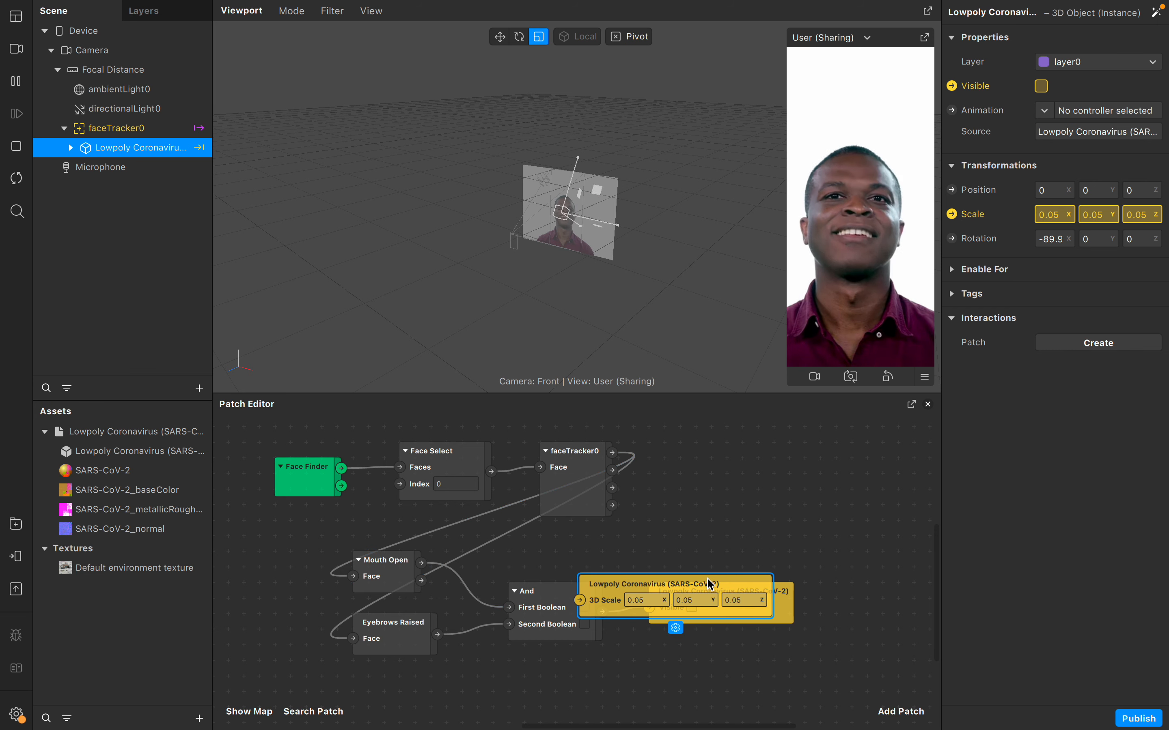
{"action": "left_click_drag", "start_coordinate": [712, 580], "coordinate": [816, 489]}
- Move the Mouth Open patch below Eyebrows Raised and place the 3D Scale patch level with it, below the Visible patch
{"action": "scroll", "coordinate": [794, 563], "scroll_direction": "down", "scroll_amount": 5}
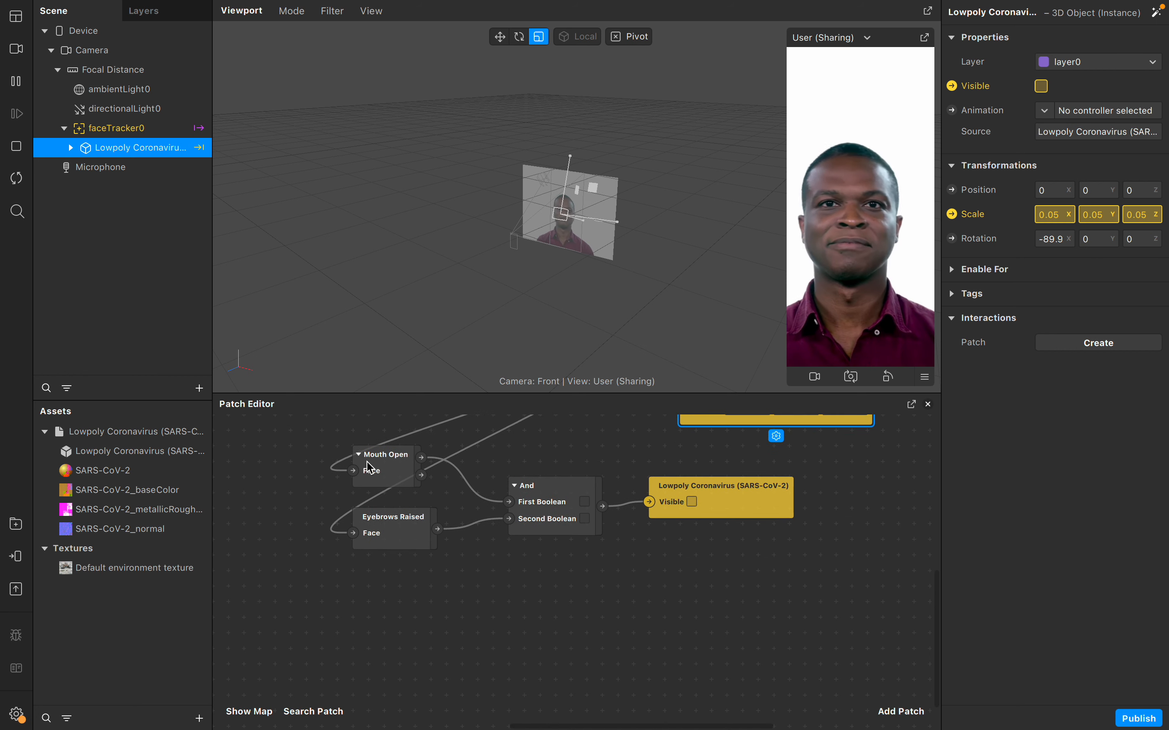
{"action": "left_click_drag", "start_coordinate": [372, 472], "coordinate": [379, 621]}
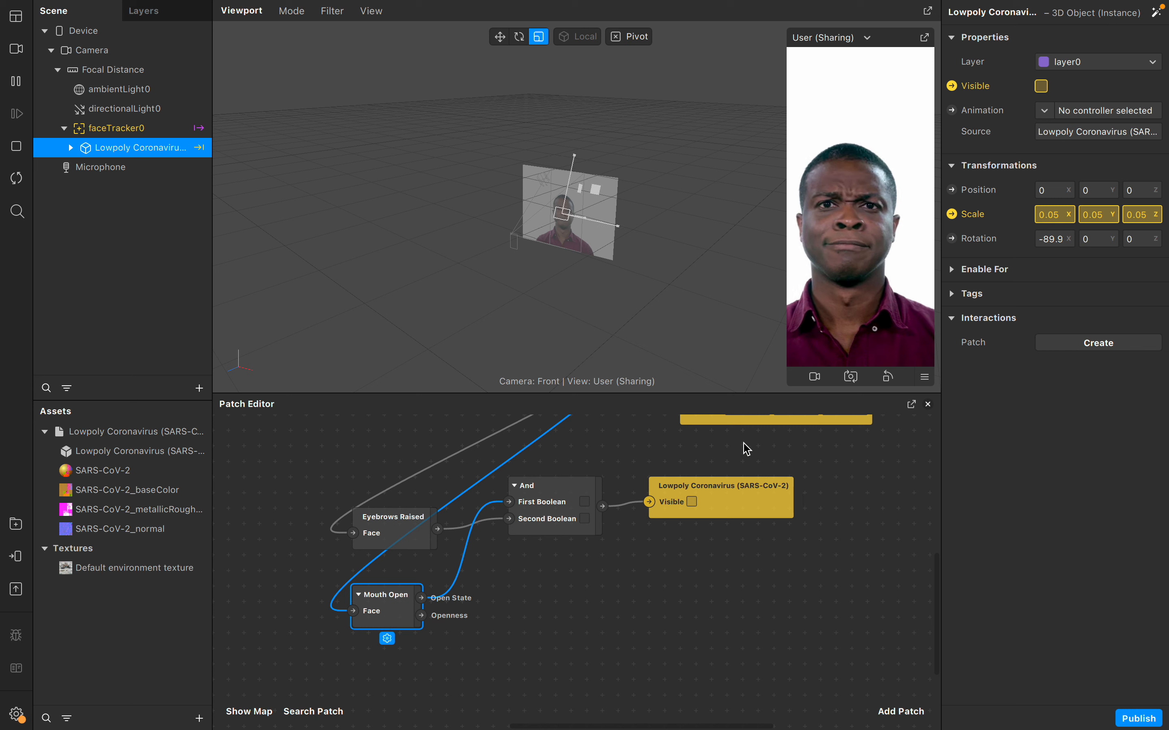
{"action": "left_click_drag", "start_coordinate": [739, 418], "coordinate": [662, 621]}
{"action": "left_click", "coordinate": [392, 616]}
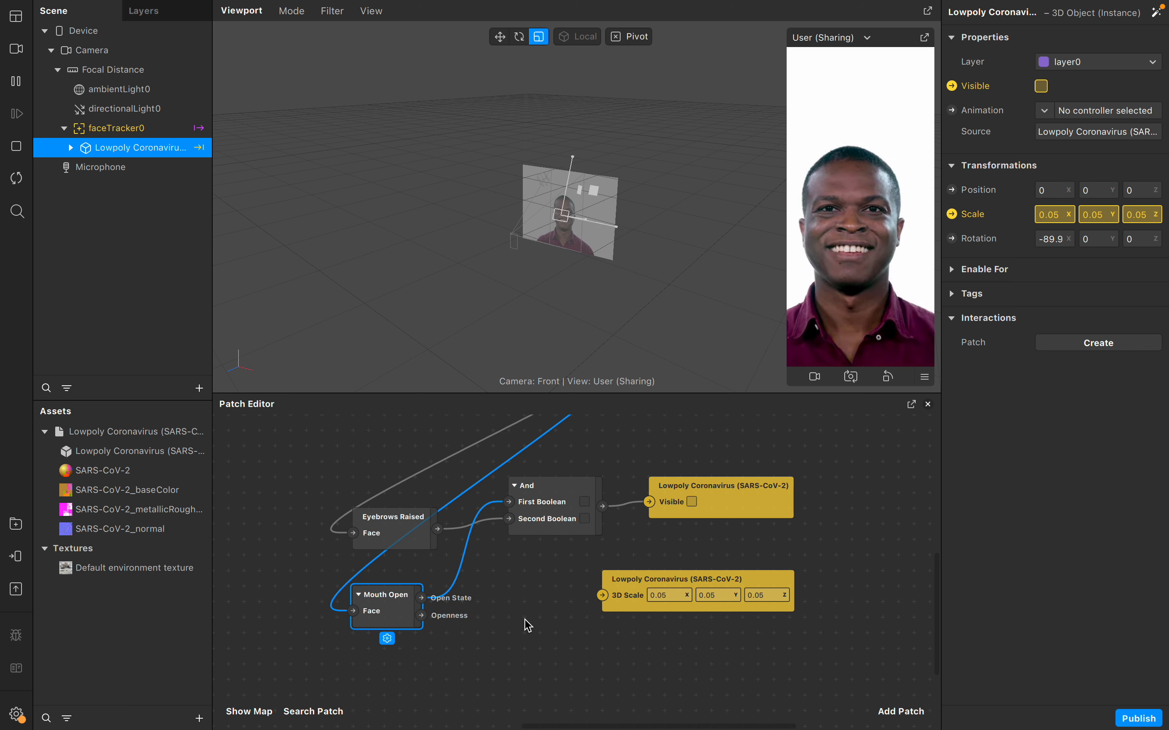
{"action": "left_click_drag", "start_coordinate": [627, 614], "coordinate": [630, 630]}
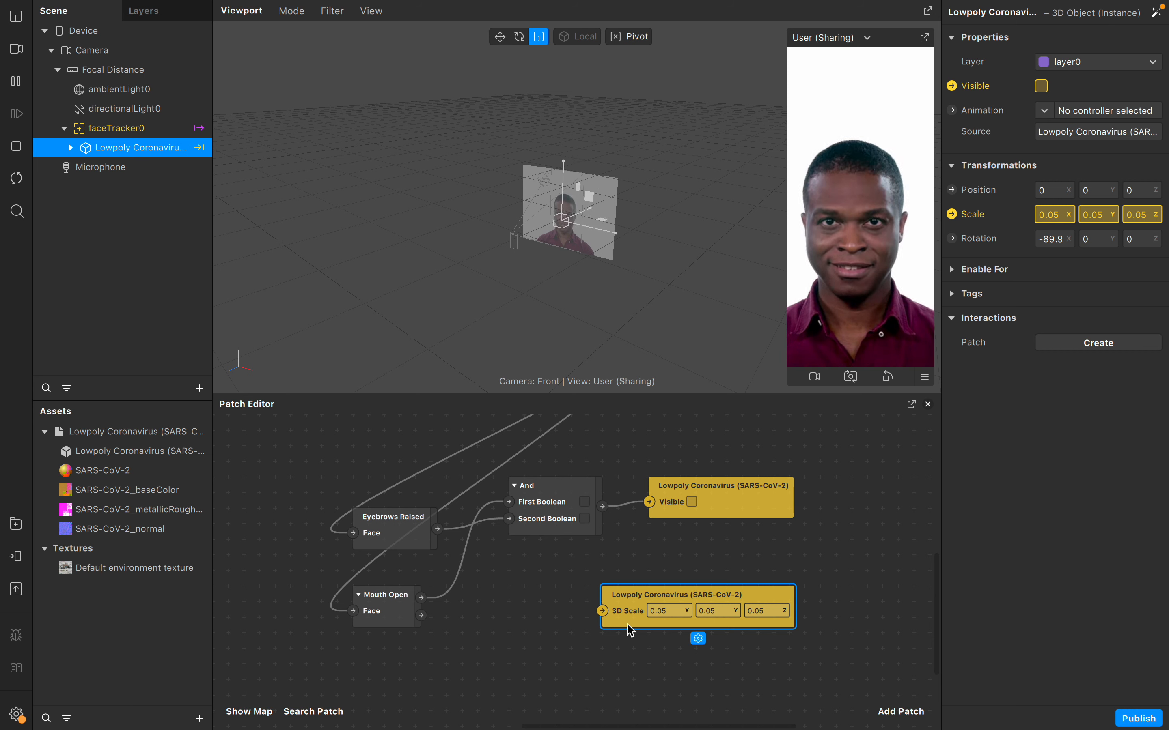
- Read the patch info of Mouth Open for its Open State and Openness outputs
{"action": "left_click", "coordinate": [388, 623]}
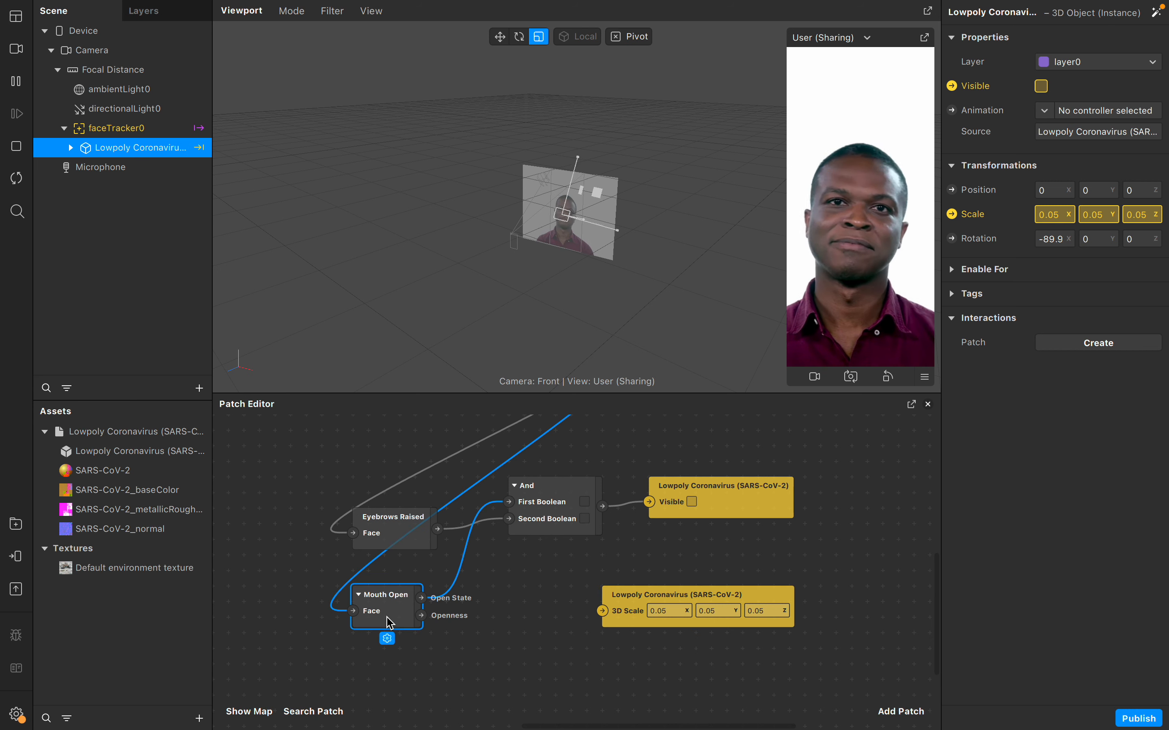
{"action": "left_click", "coordinate": [387, 641]}
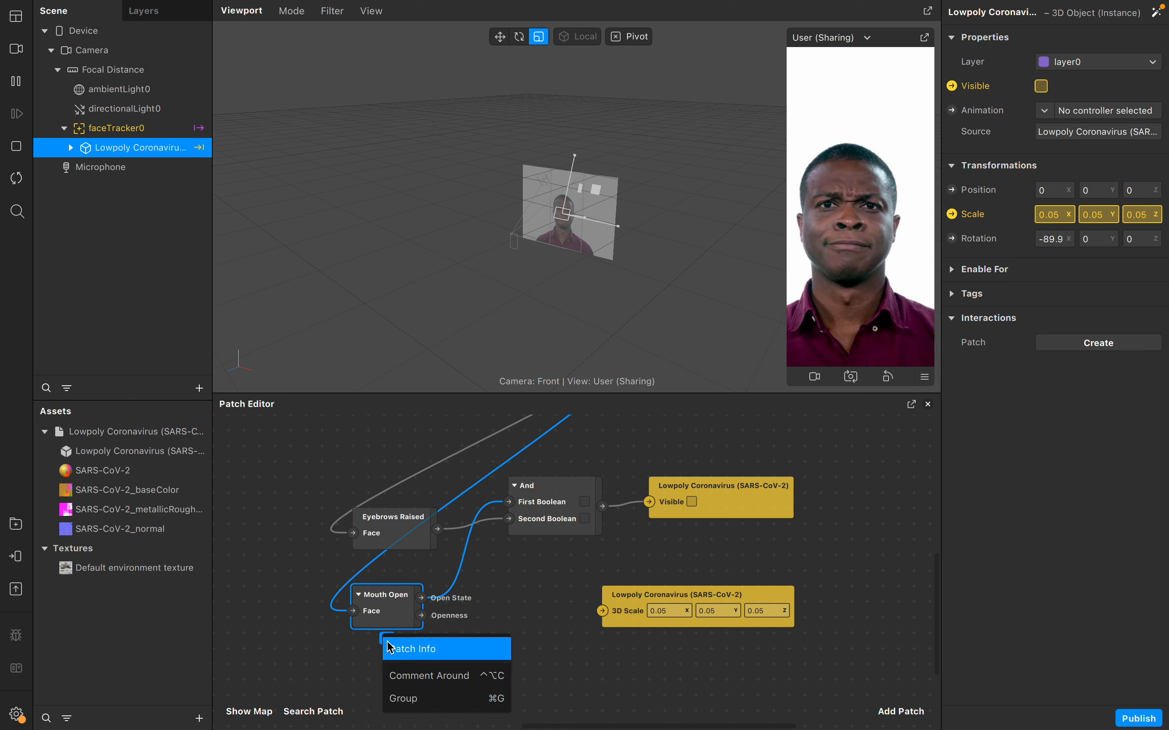
{"action": "left_click", "coordinate": [413, 650]}
{"action": "scroll", "coordinate": [356, 536], "scroll_direction": "down", "scroll_amount": 3}
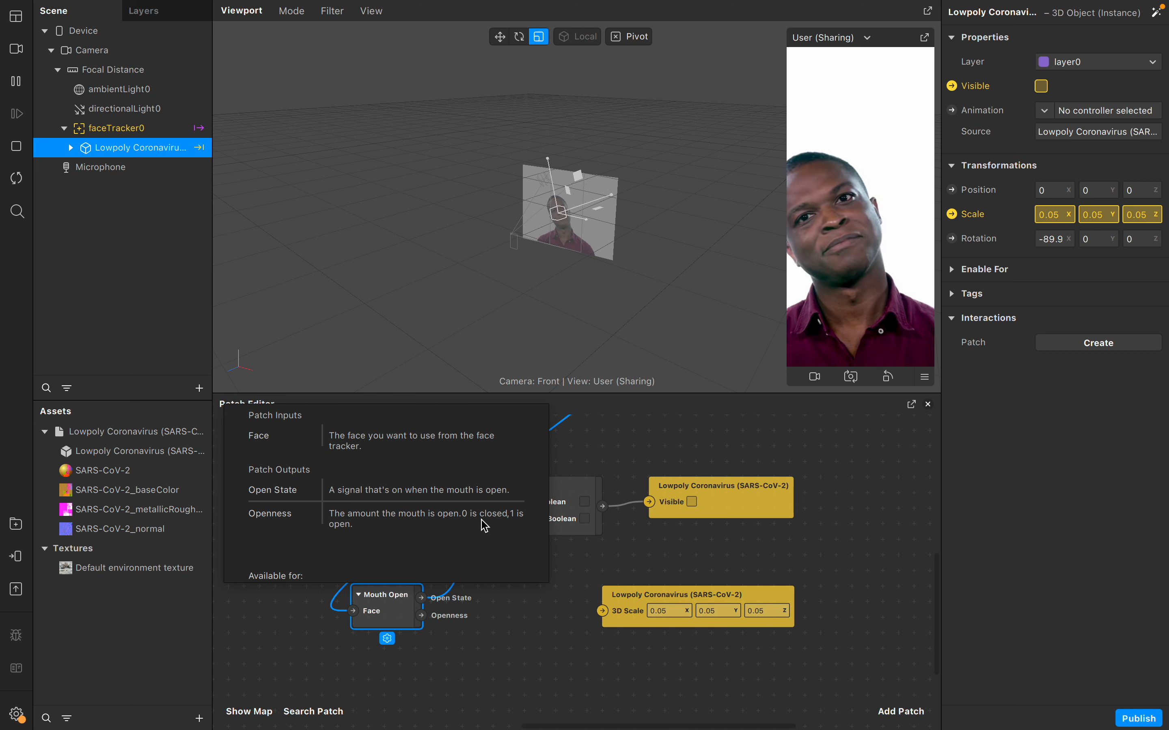
{"action": "left_click", "coordinate": [386, 613]}
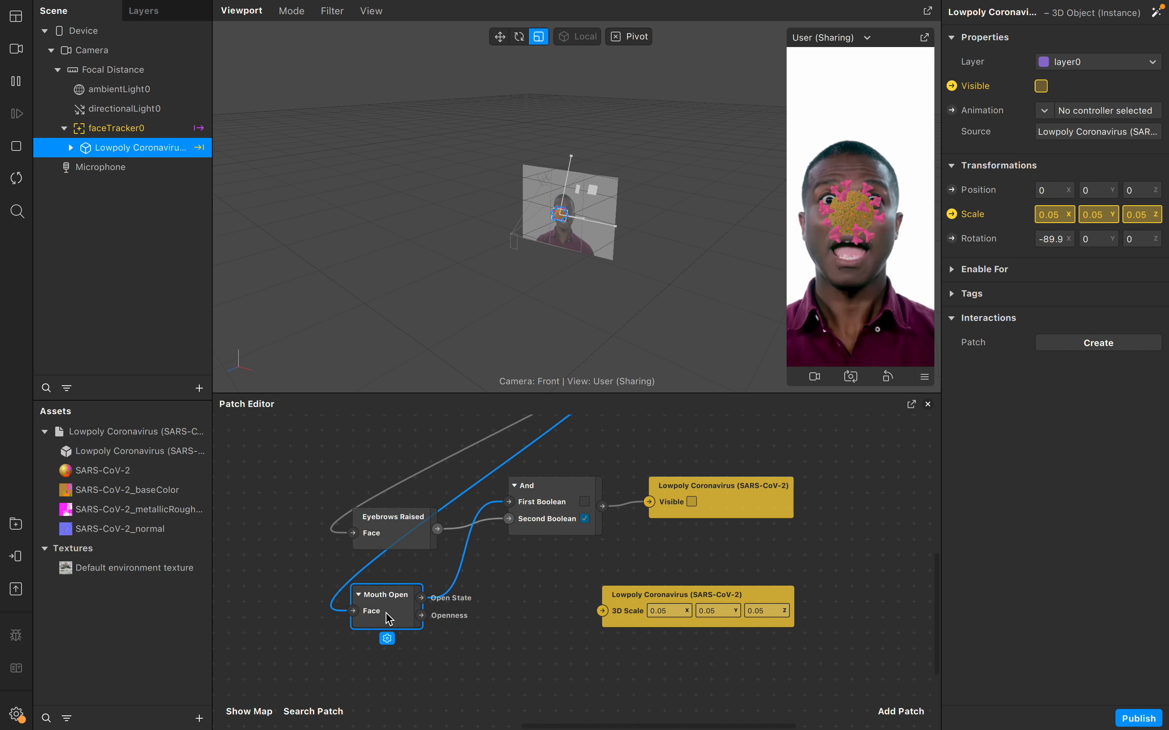
- Move the coronavirus 3D Scale patch further right to leave room between it and Mouth Open
{"action": "left_click", "coordinate": [699, 596]}
{"action": "left_click_drag", "start_coordinate": [698, 595], "coordinate": [745, 595]}
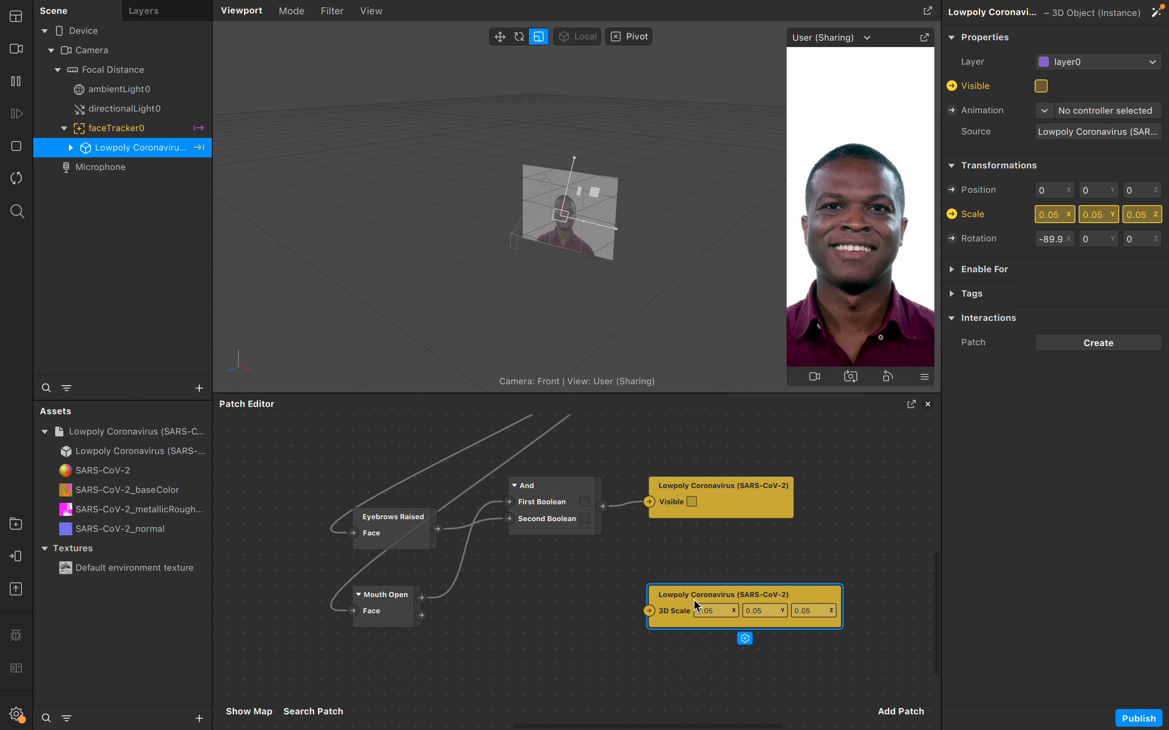
{"action": "left_click_drag", "start_coordinate": [701, 595], "coordinate": [717, 596]}
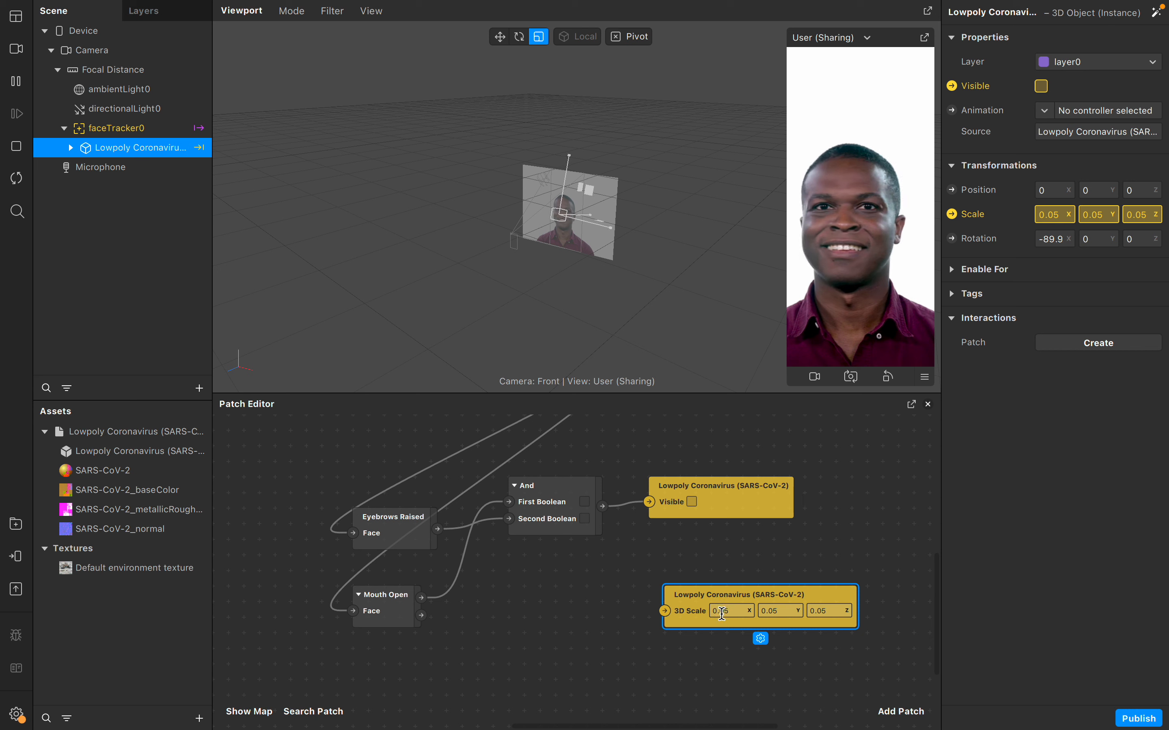
{"action": "left_click", "coordinate": [388, 609]}
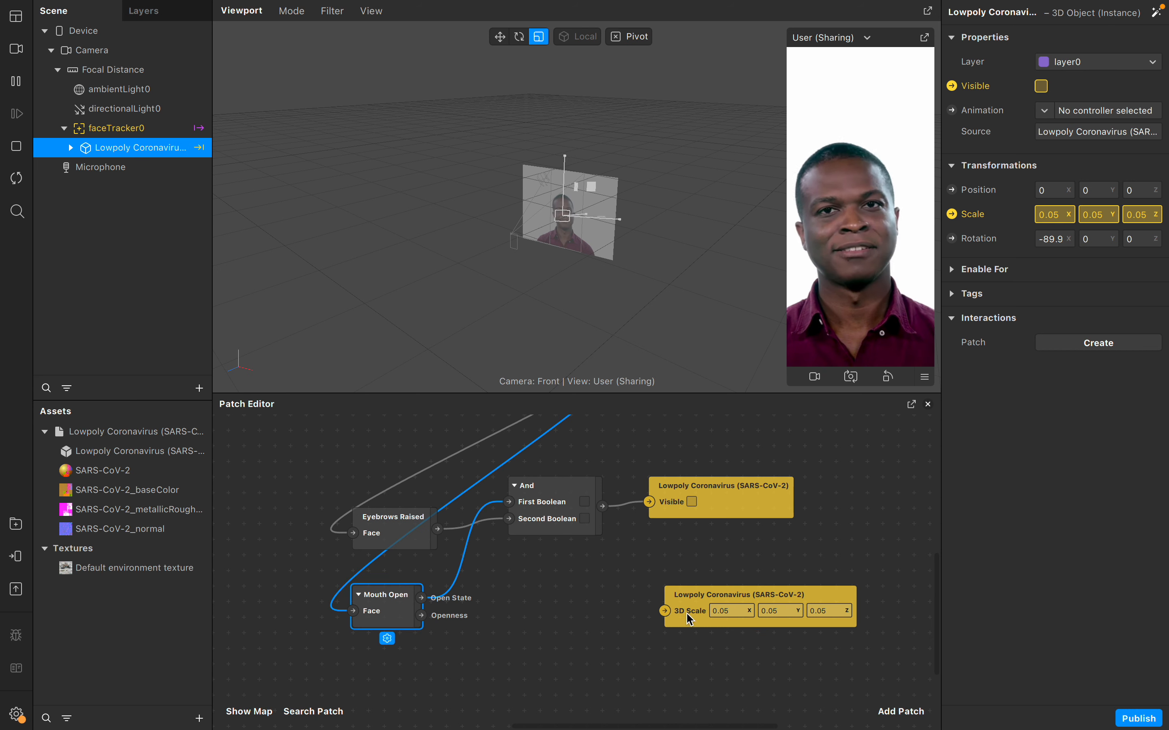
{"action": "left_click_drag", "start_coordinate": [696, 616], "coordinate": [738, 611]}
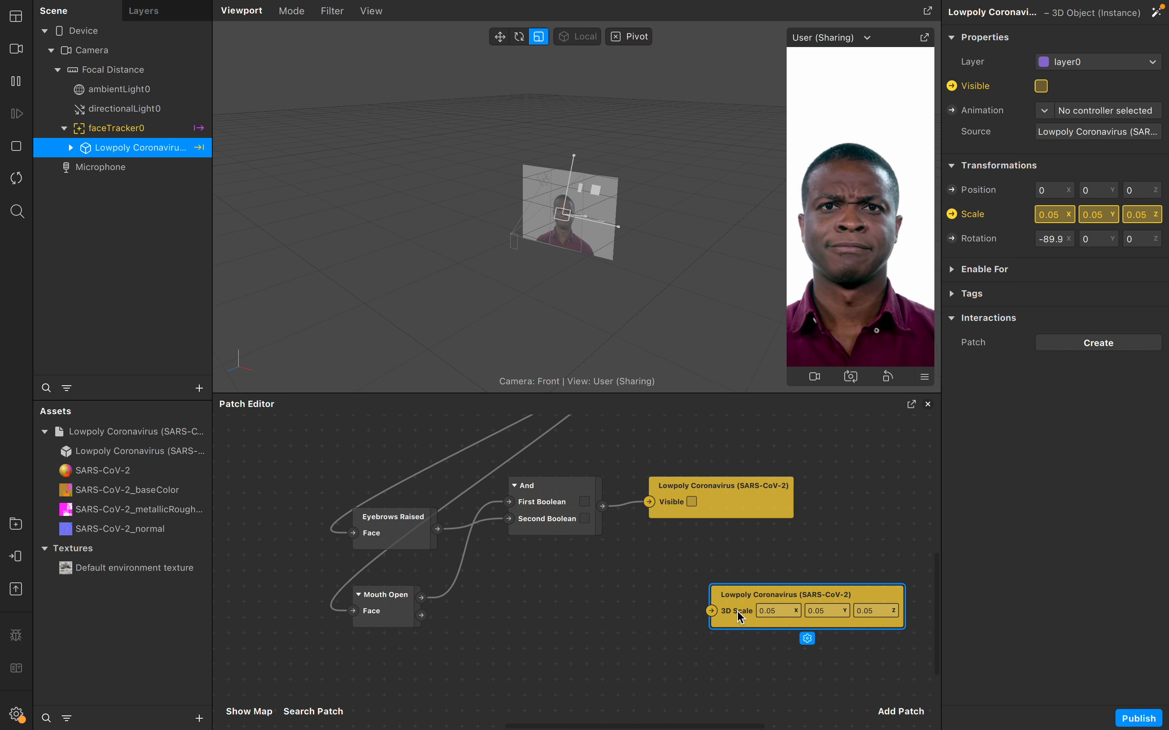
- Add a Transition patch and position it between Mouth Open and the 3D Scale patch, shifting the 3D Scale patch further right
{"action": "left_click", "coordinate": [889, 715]}
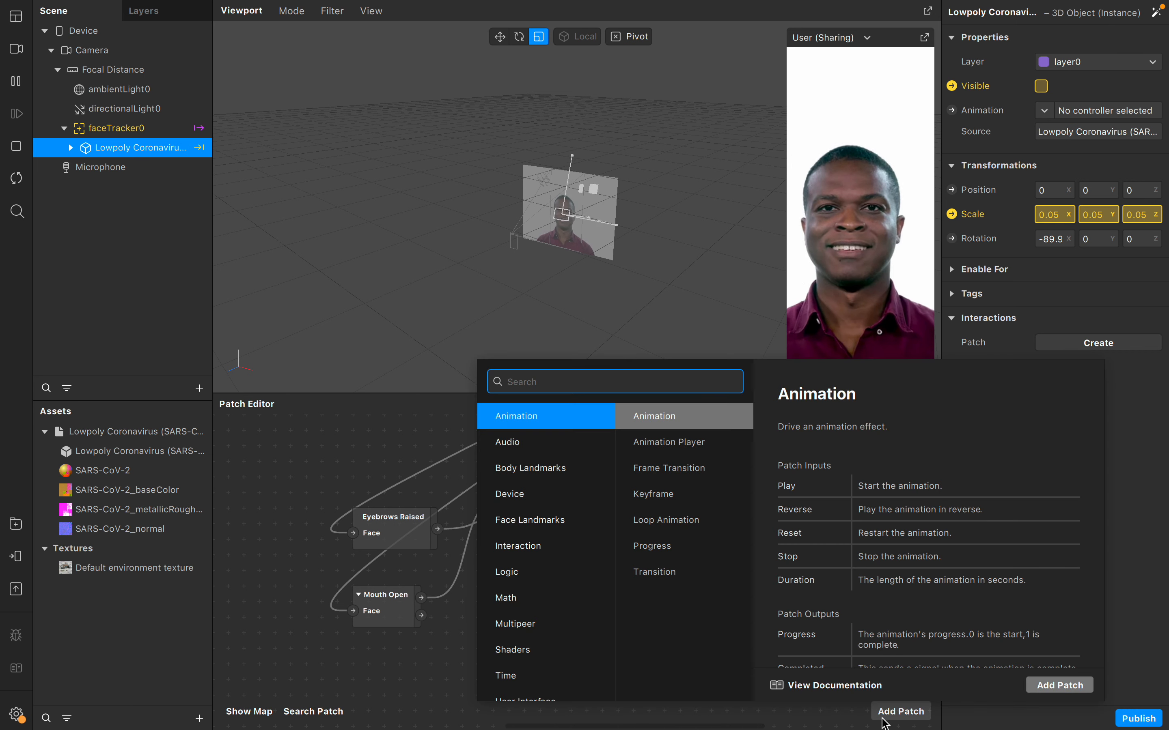
{"action": "type", "text": "tr"}
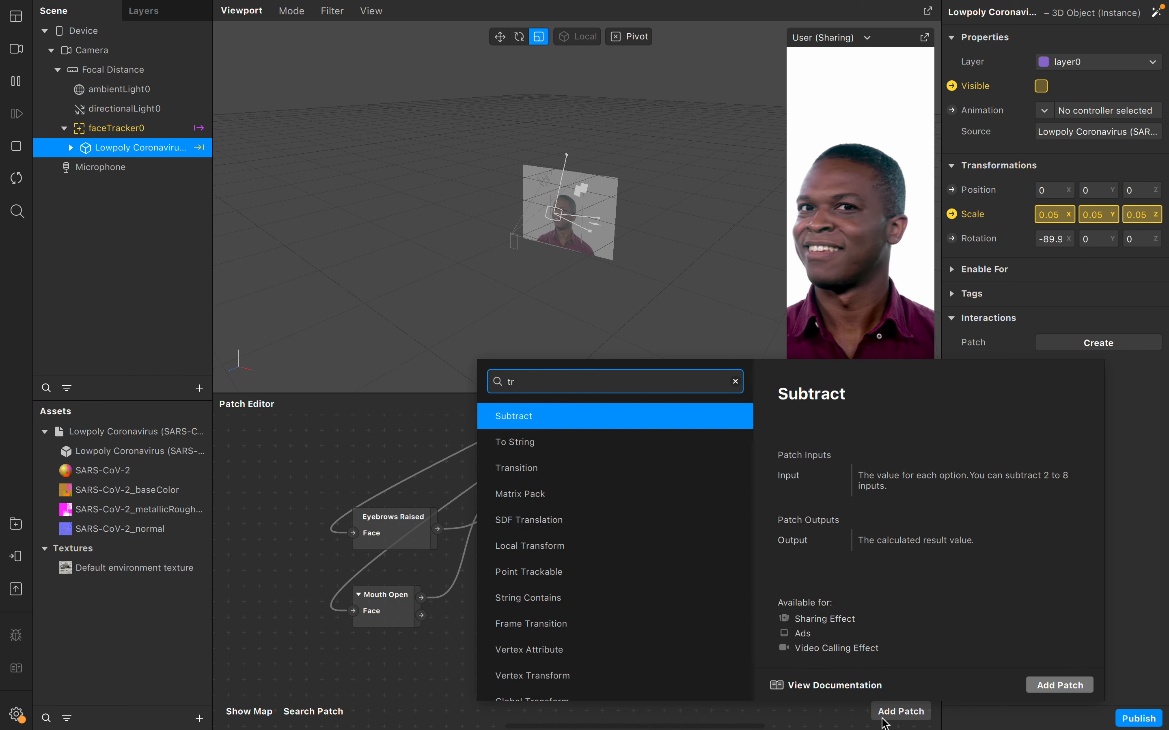
{"action": "type", "text": "ans"}
{"action": "key", "text": "Return"}
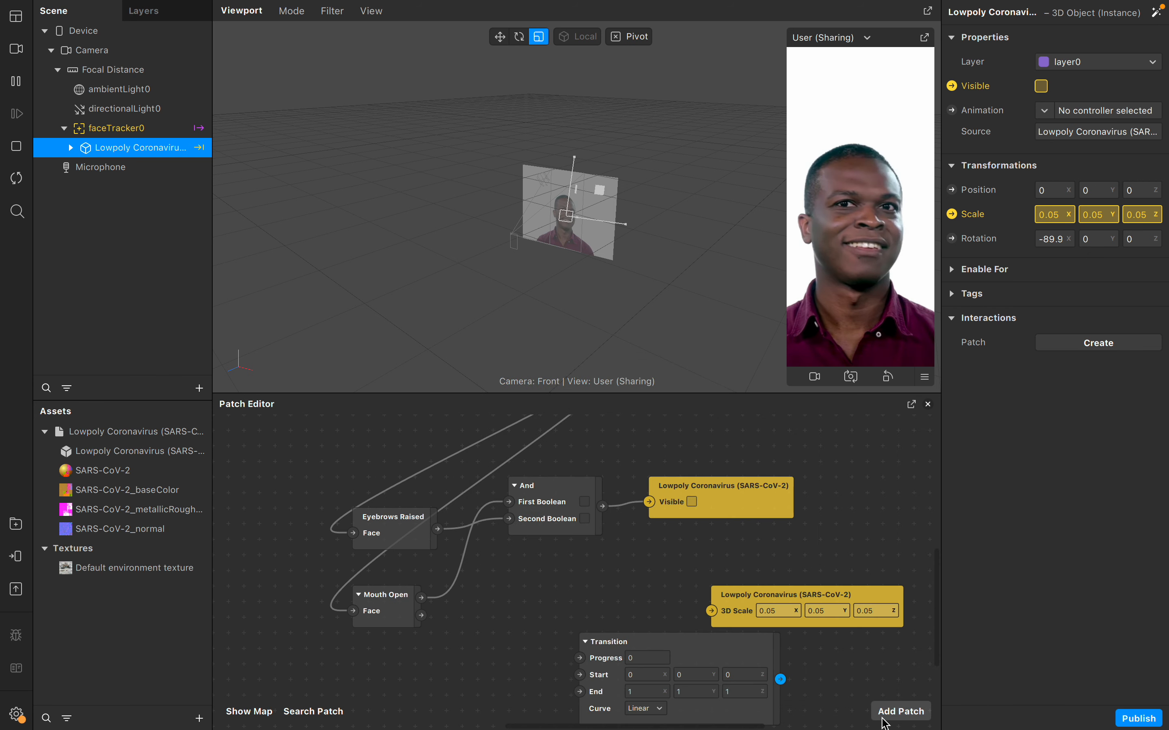
{"action": "left_click_drag", "start_coordinate": [696, 657], "coordinate": [608, 594]}
{"action": "left_click_drag", "start_coordinate": [734, 607], "coordinate": [765, 607]}
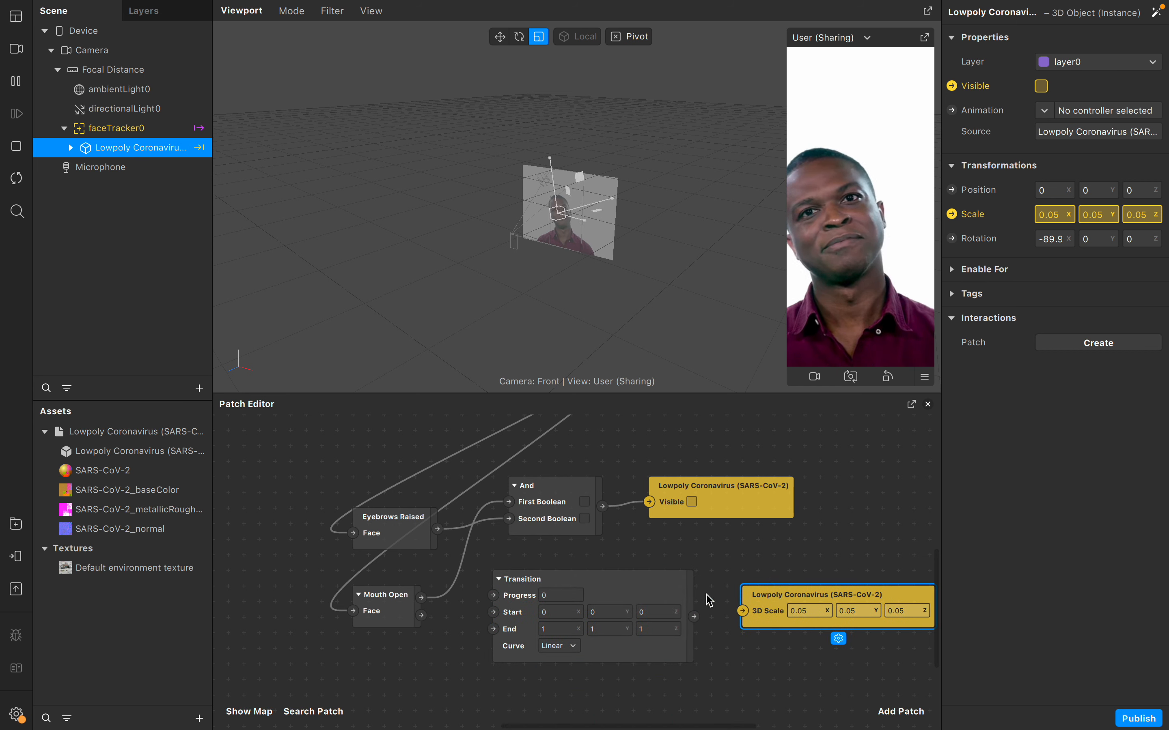
{"action": "left_click", "coordinate": [648, 592]}
{"action": "left_click_drag", "start_coordinate": [648, 591], "coordinate": [635, 593]}
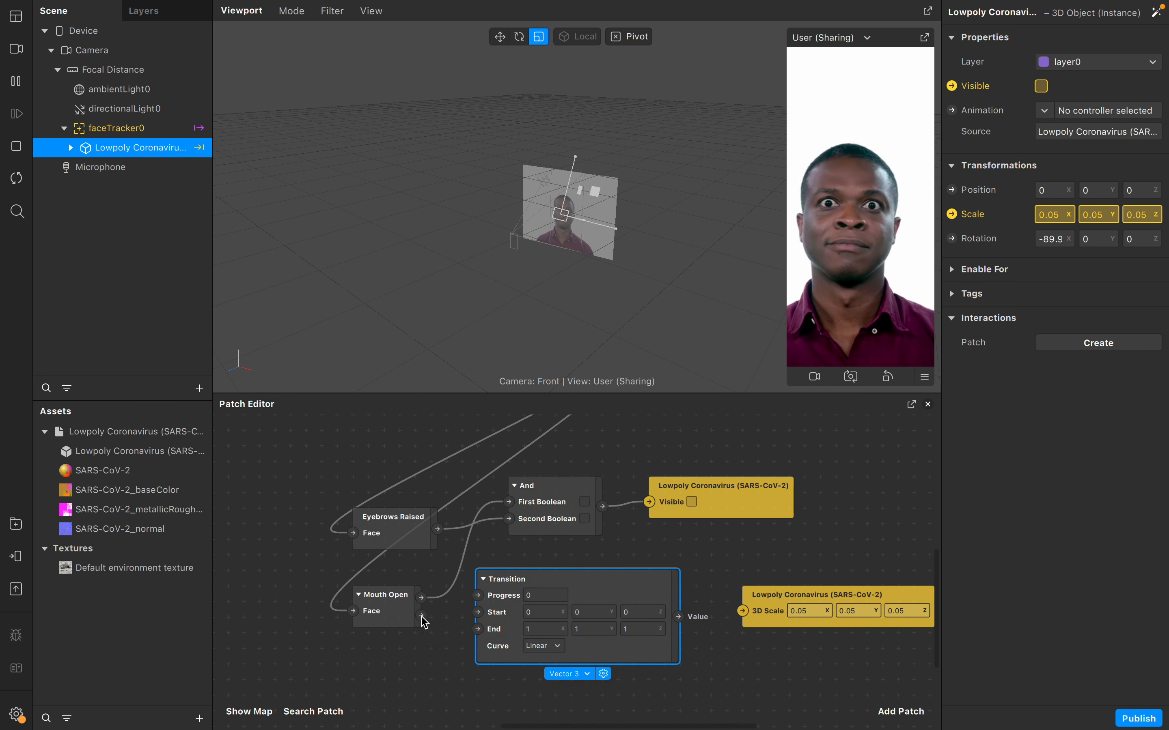
- Review the Mouth Open patch info again for the value range of its Openness output
{"action": "left_click", "coordinate": [392, 617]}
{"action": "left_click", "coordinate": [387, 638]}
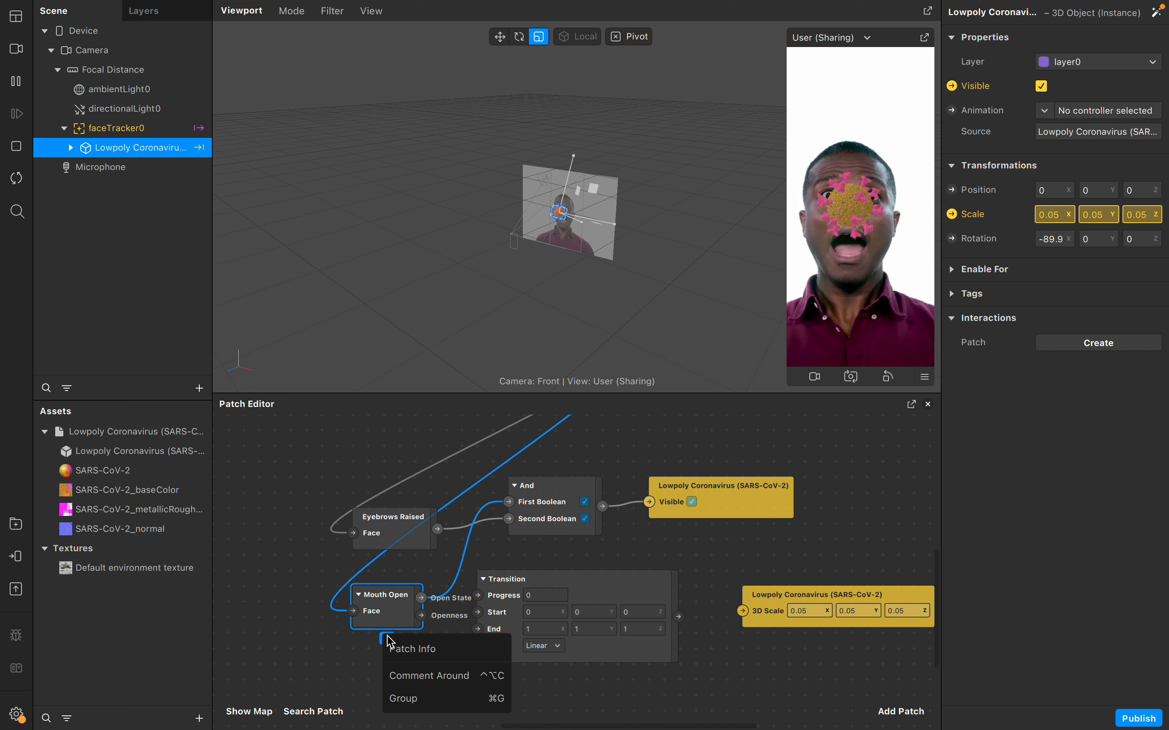
{"action": "left_click", "coordinate": [418, 654]}
{"action": "scroll", "coordinate": [369, 533], "scroll_direction": "down", "scroll_amount": 4}
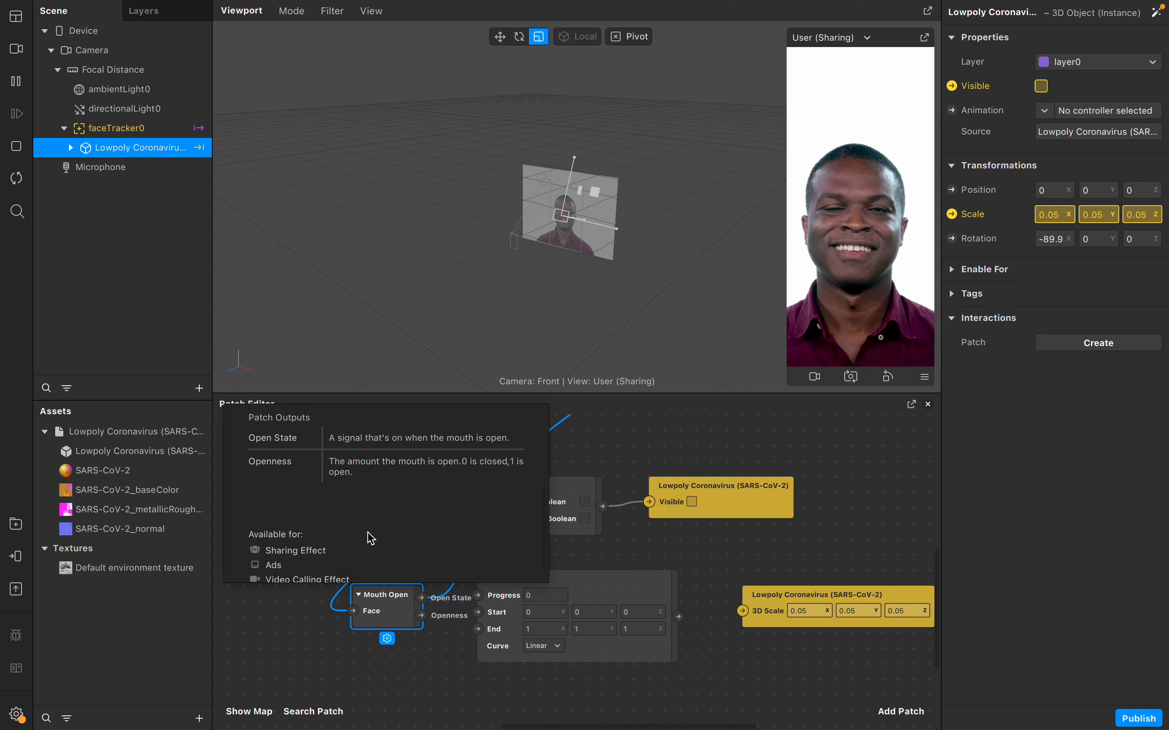
{"action": "scroll", "coordinate": [368, 533], "scroll_direction": "up", "scroll_amount": 3}
{"action": "scroll", "coordinate": [368, 534], "scroll_direction": "down", "scroll_amount": 3}
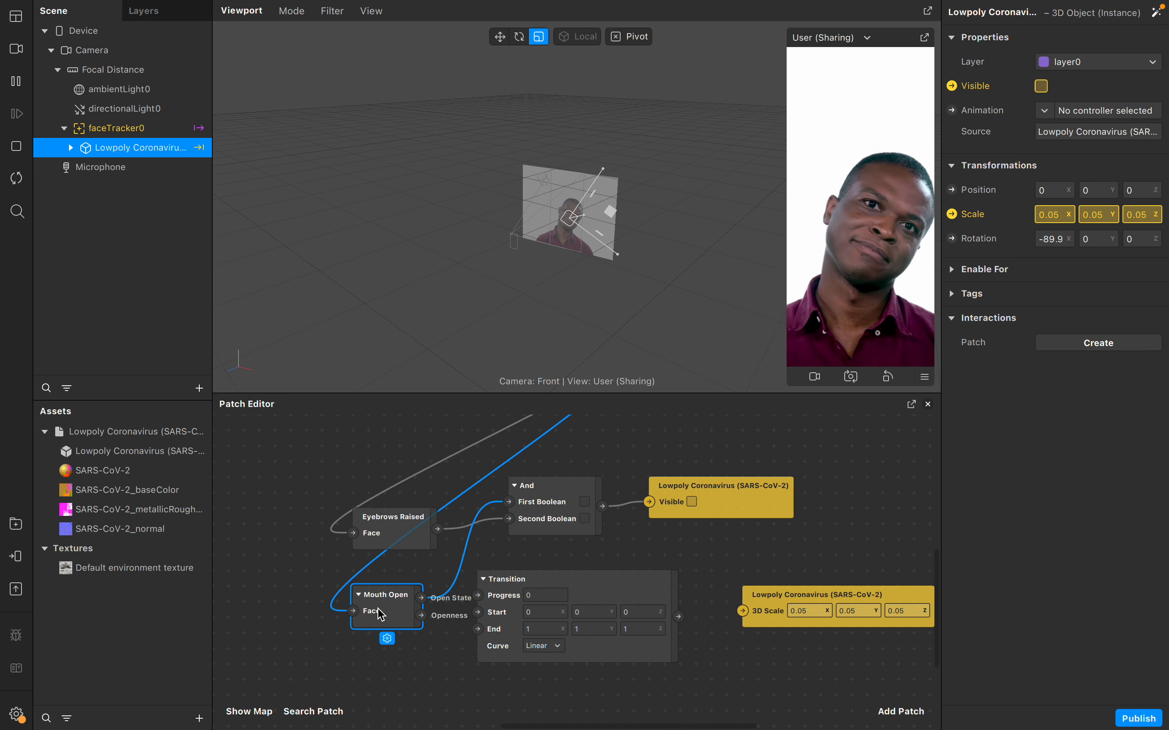
- Move the Mouth Open patch down and further left, and try connecting its Openness output to the Transition's Progress input
{"action": "left_click_drag", "start_coordinate": [396, 618], "coordinate": [336, 641]}
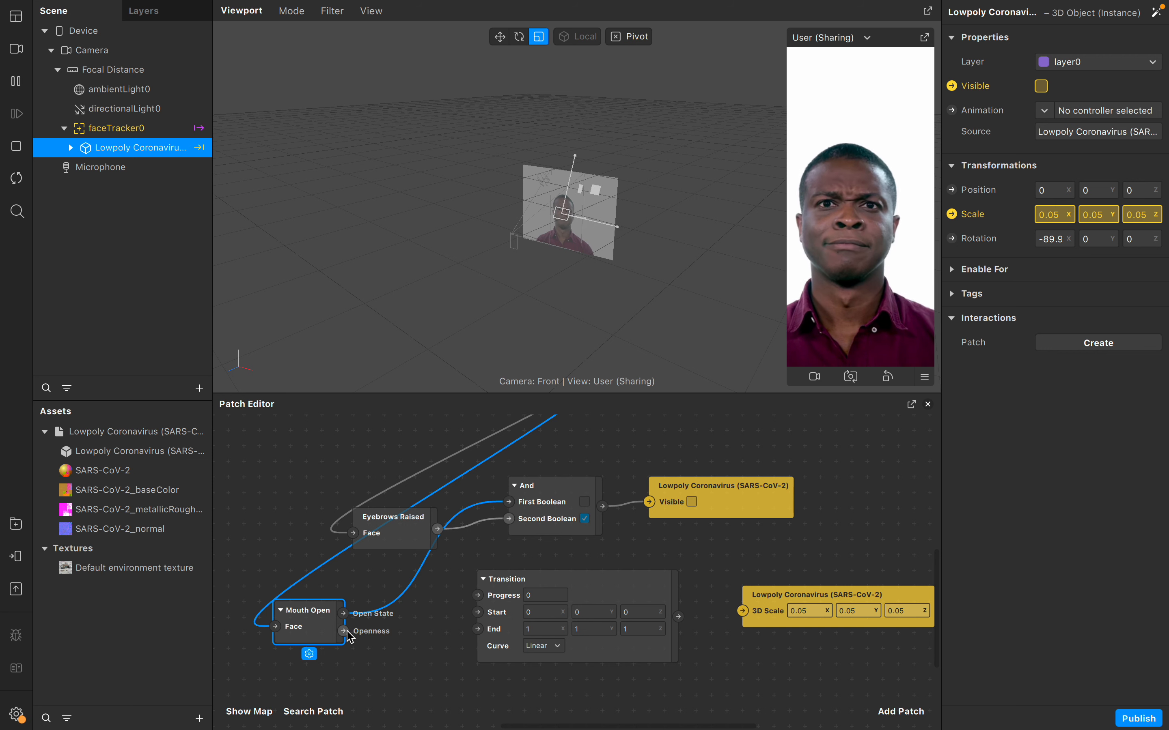
{"action": "left_click_drag", "start_coordinate": [347, 632], "coordinate": [478, 599]}
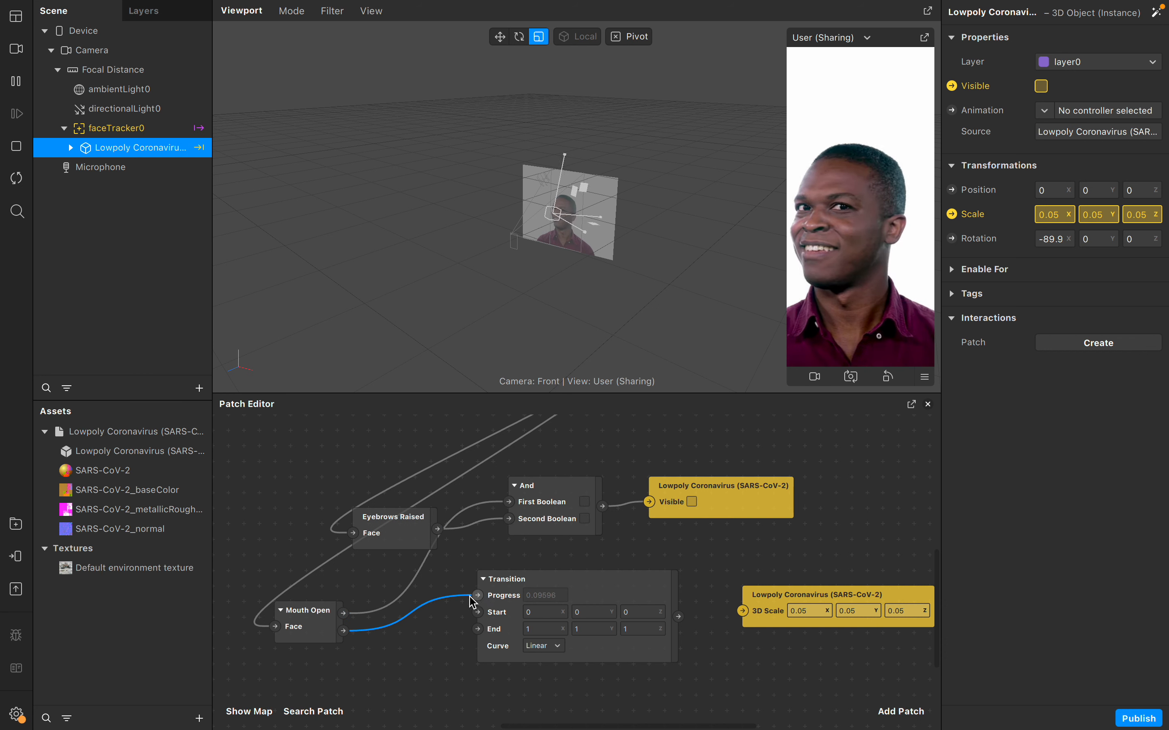
{"action": "left_click_drag", "start_coordinate": [477, 596], "coordinate": [429, 610]}
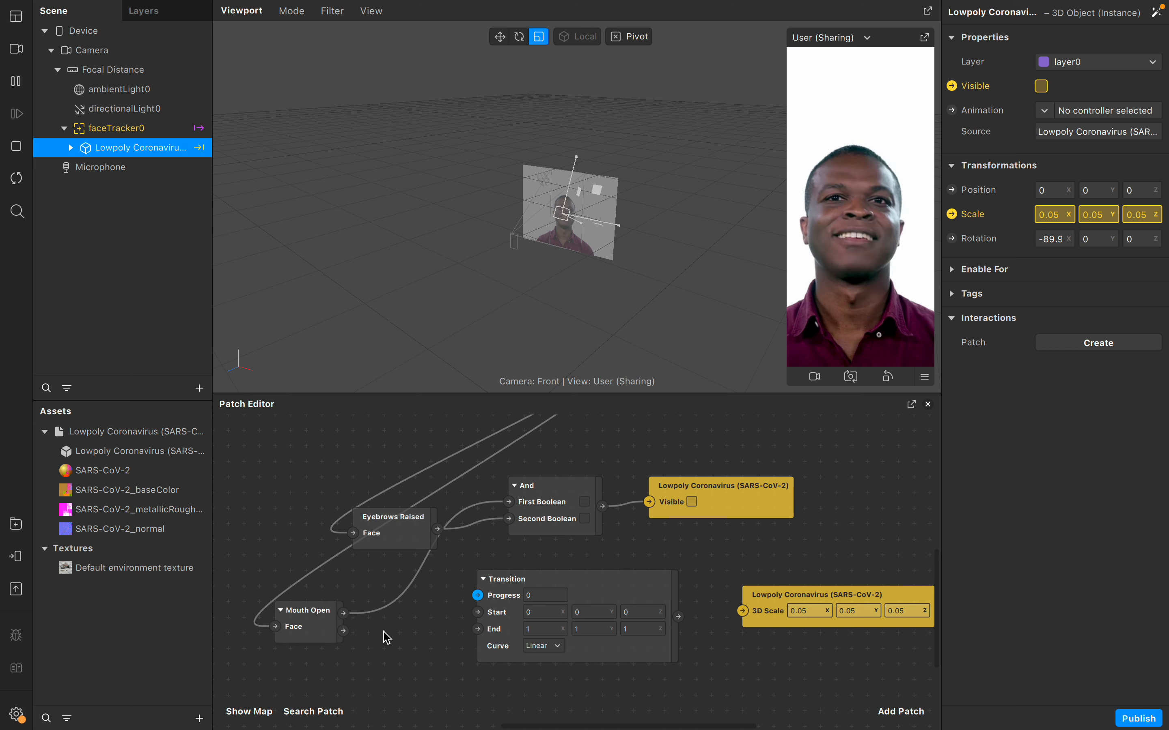
- Shift the Transition patch slightly left and set its Start values to 0.05 on X, Y and Z
{"action": "left_click", "coordinate": [613, 598]}
{"action": "left_click_drag", "start_coordinate": [613, 599], "coordinate": [595, 591]}
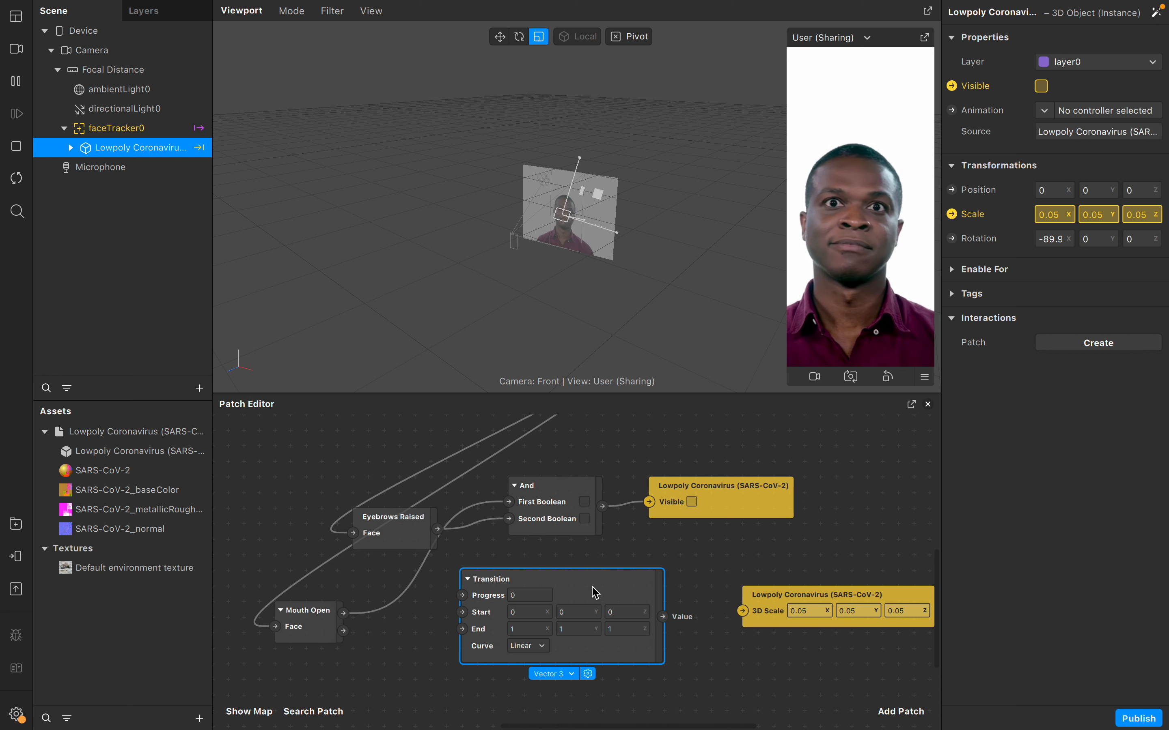
{"action": "left_click", "coordinate": [323, 633]}
{"action": "left_click", "coordinate": [597, 601]}
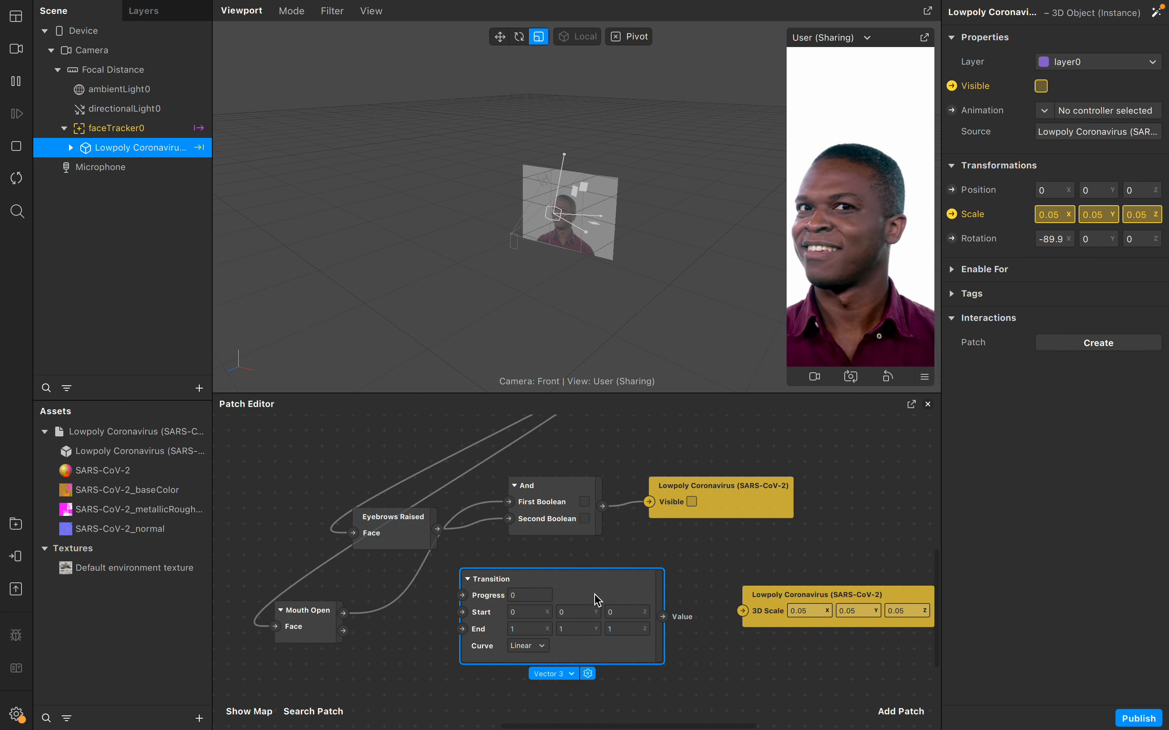
{"action": "left_click", "coordinate": [526, 613]}
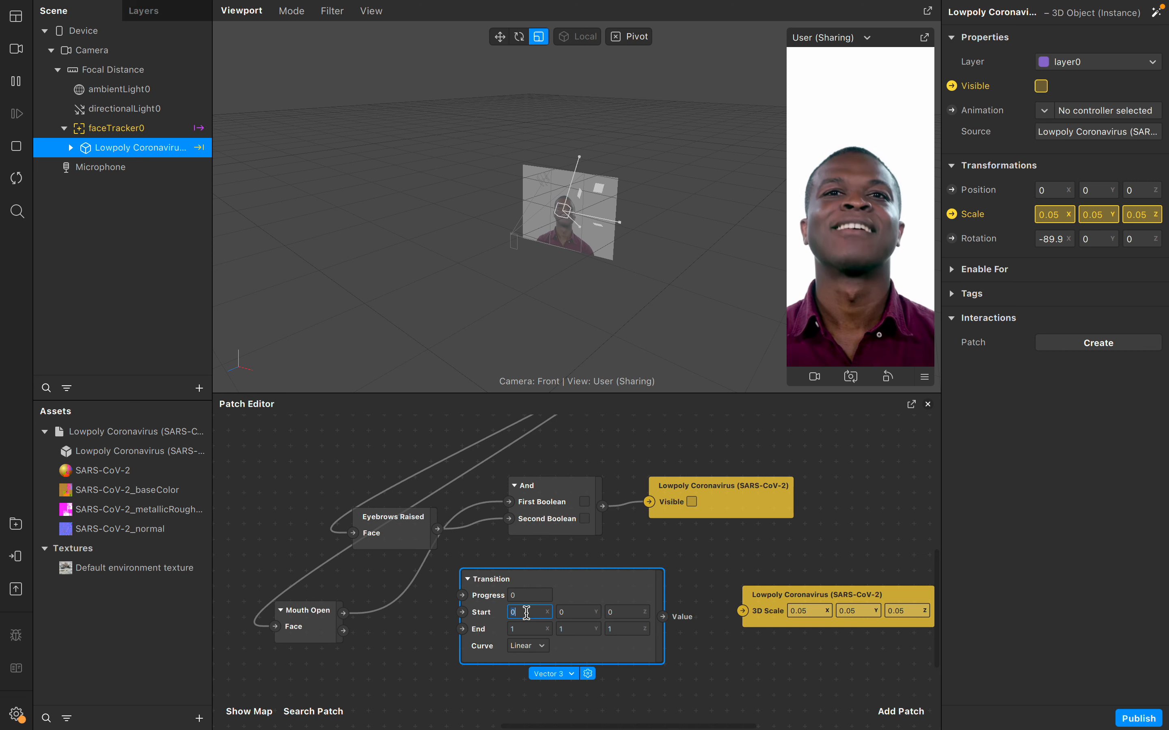
{"action": "key", "text": "BackSpace"}
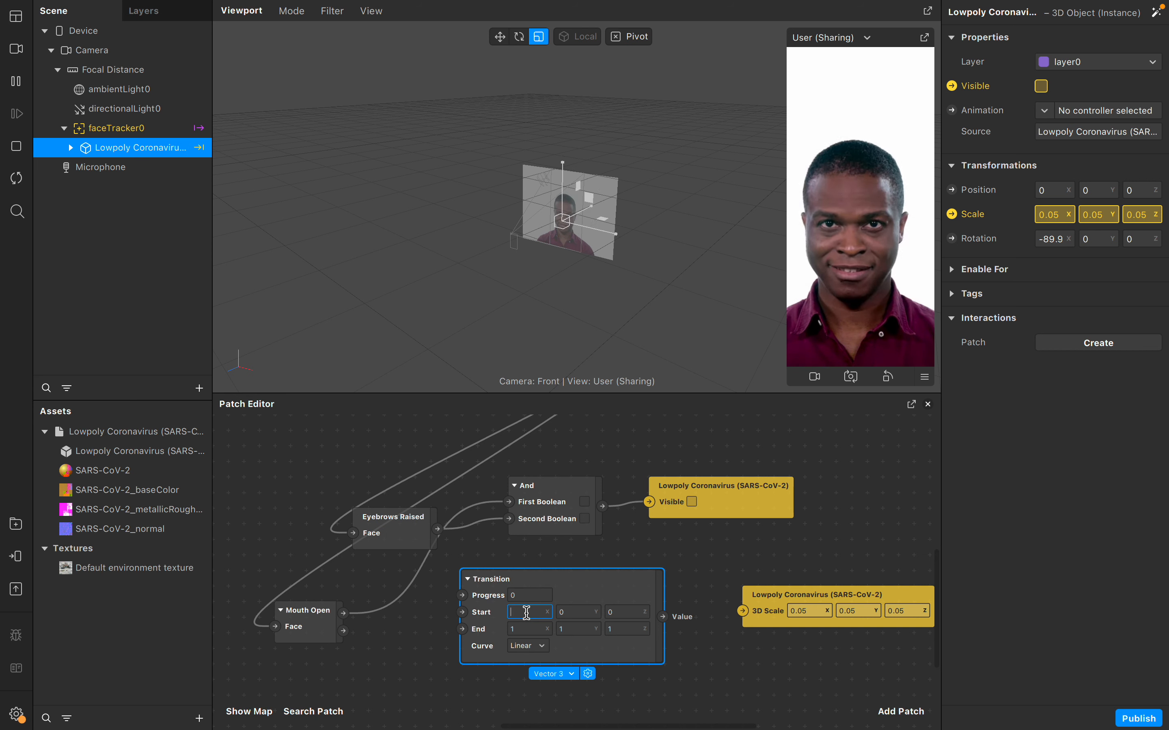
{"action": "type", "text": "0."}
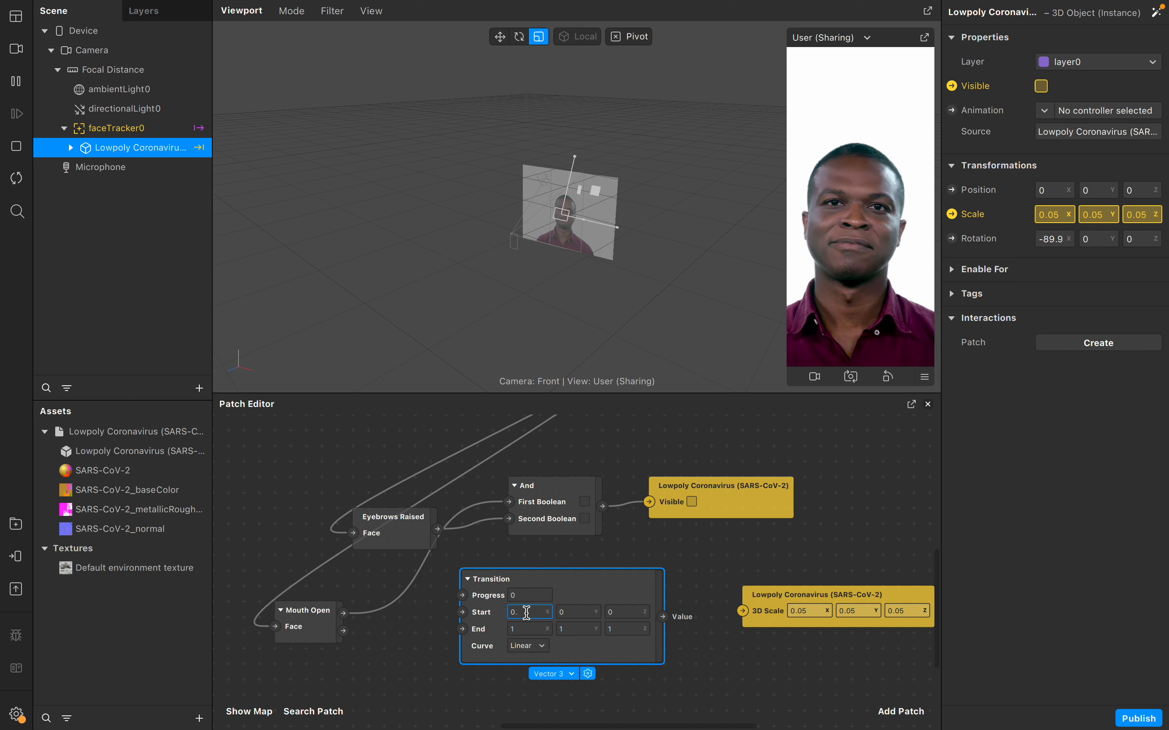
{"action": "type", "text": "05"}
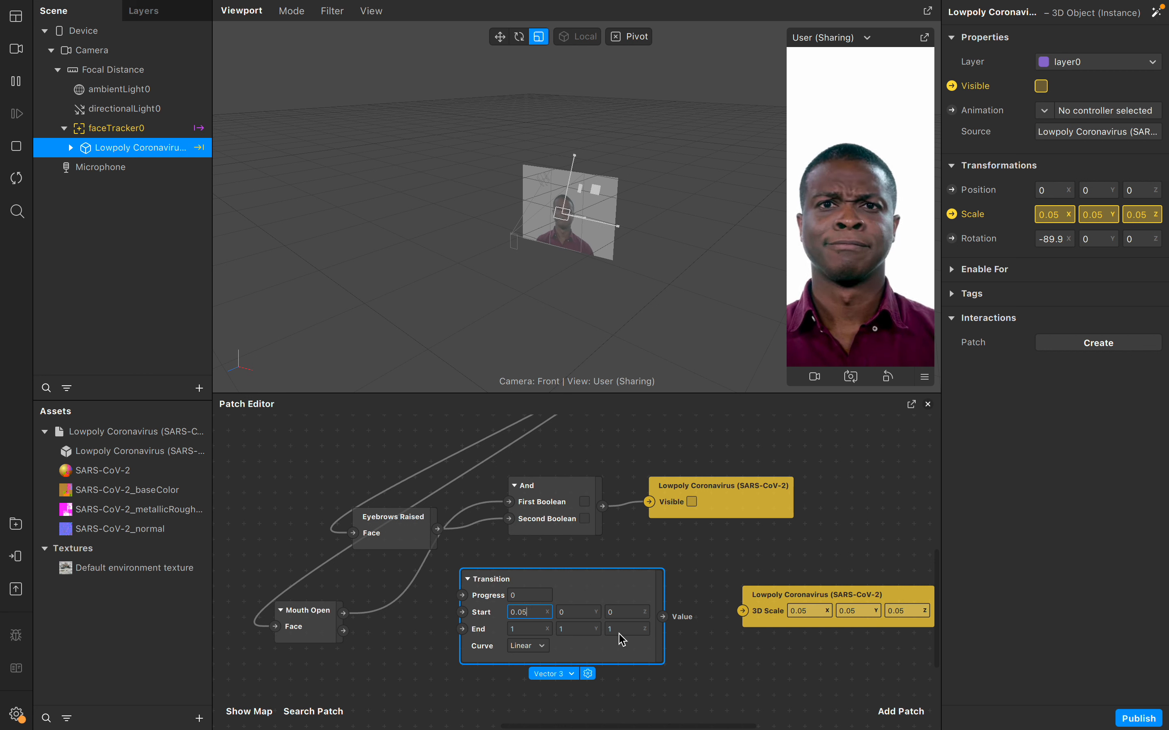
{"action": "left_click", "coordinate": [579, 613]}
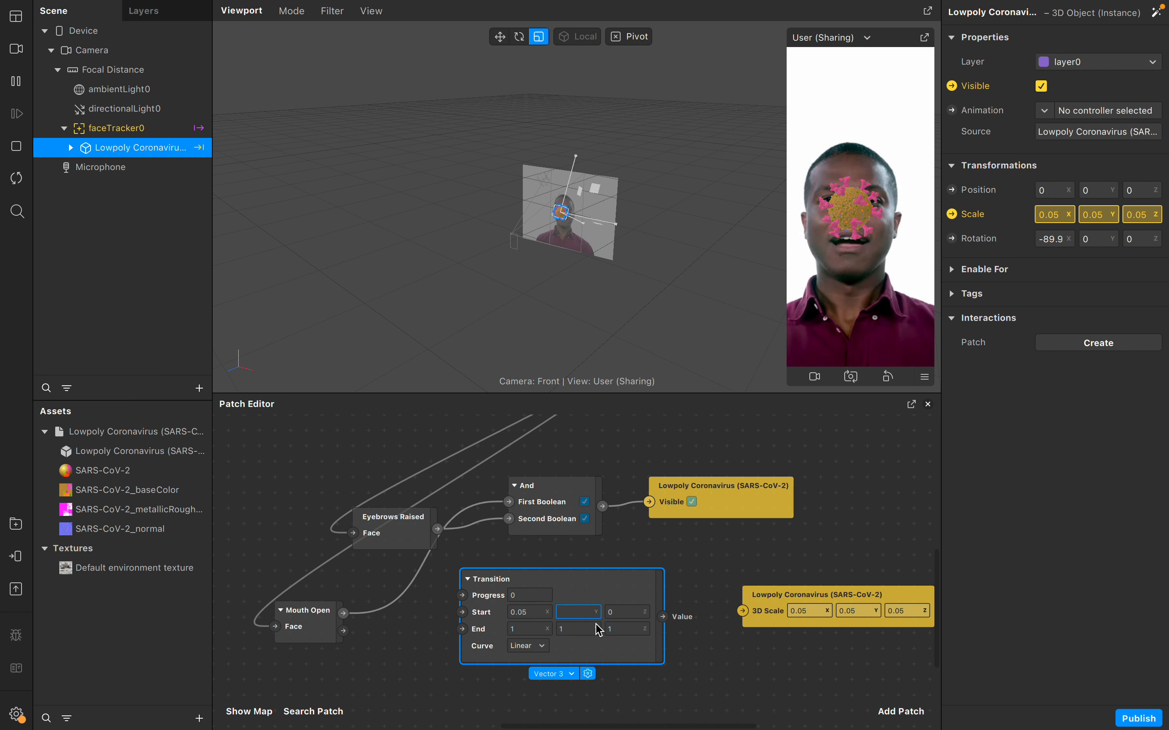
{"action": "type", "text": "0.05"}
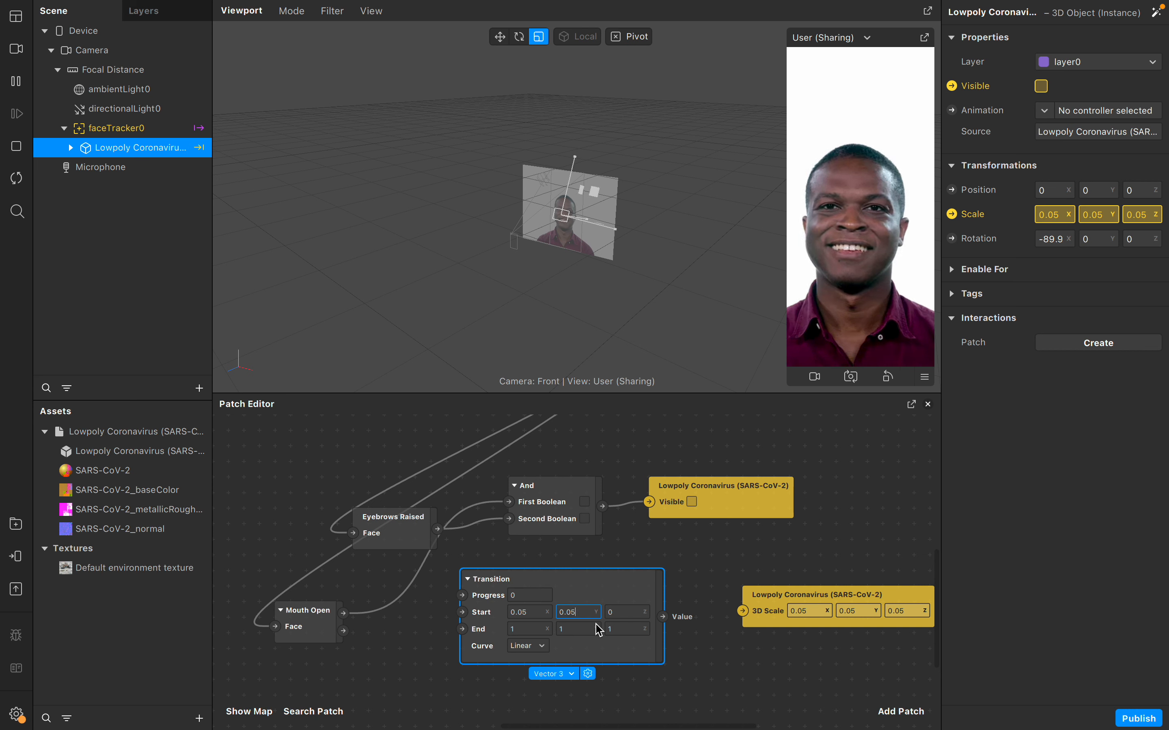
{"action": "left_click", "coordinate": [625, 613]}
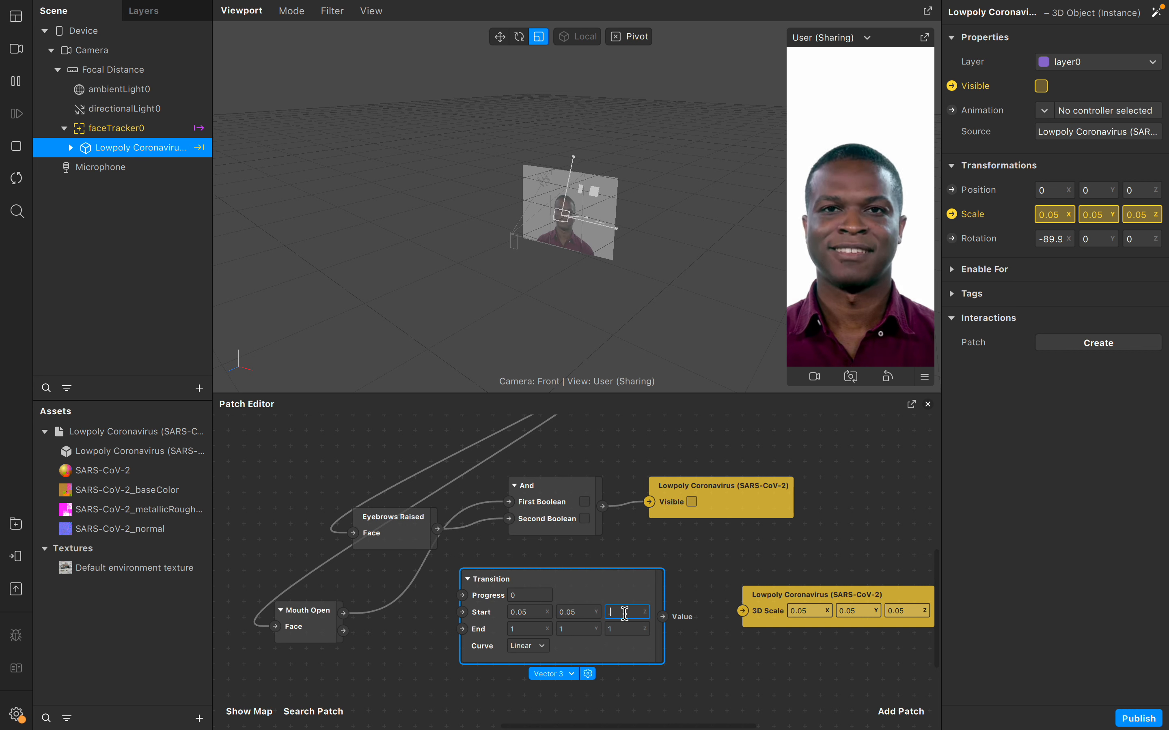
{"action": "type", "text": "0.05"}
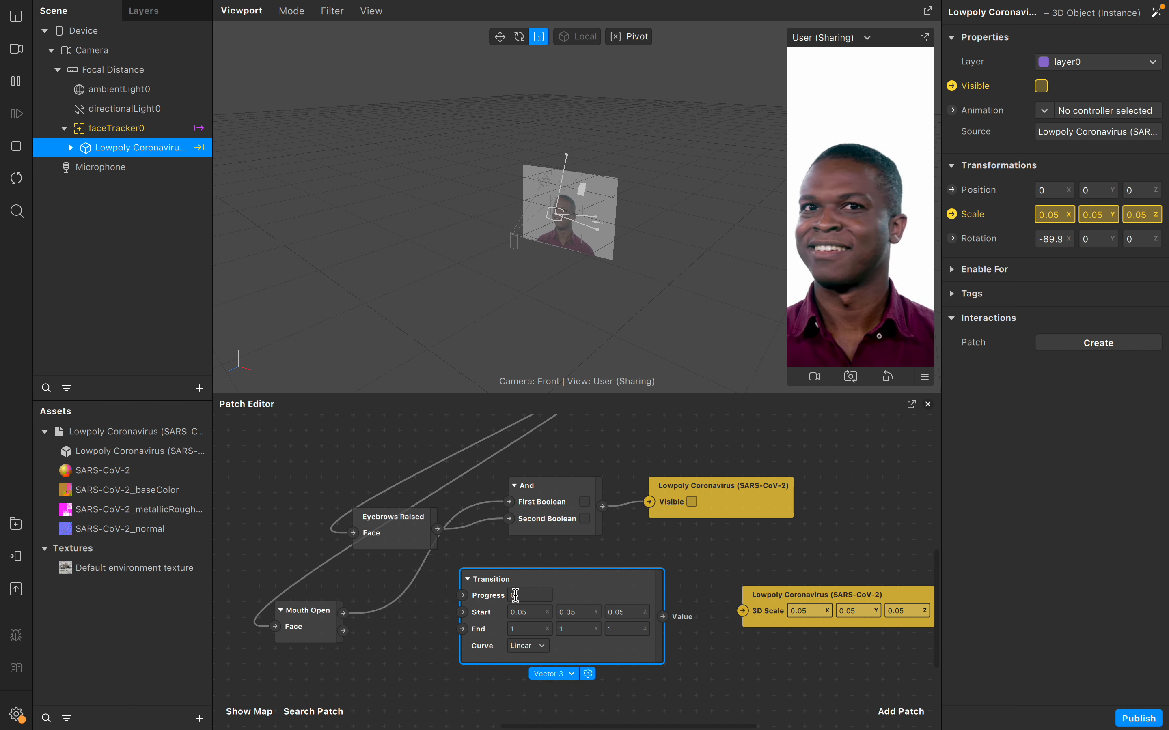
{"action": "left_click", "coordinate": [321, 635]}
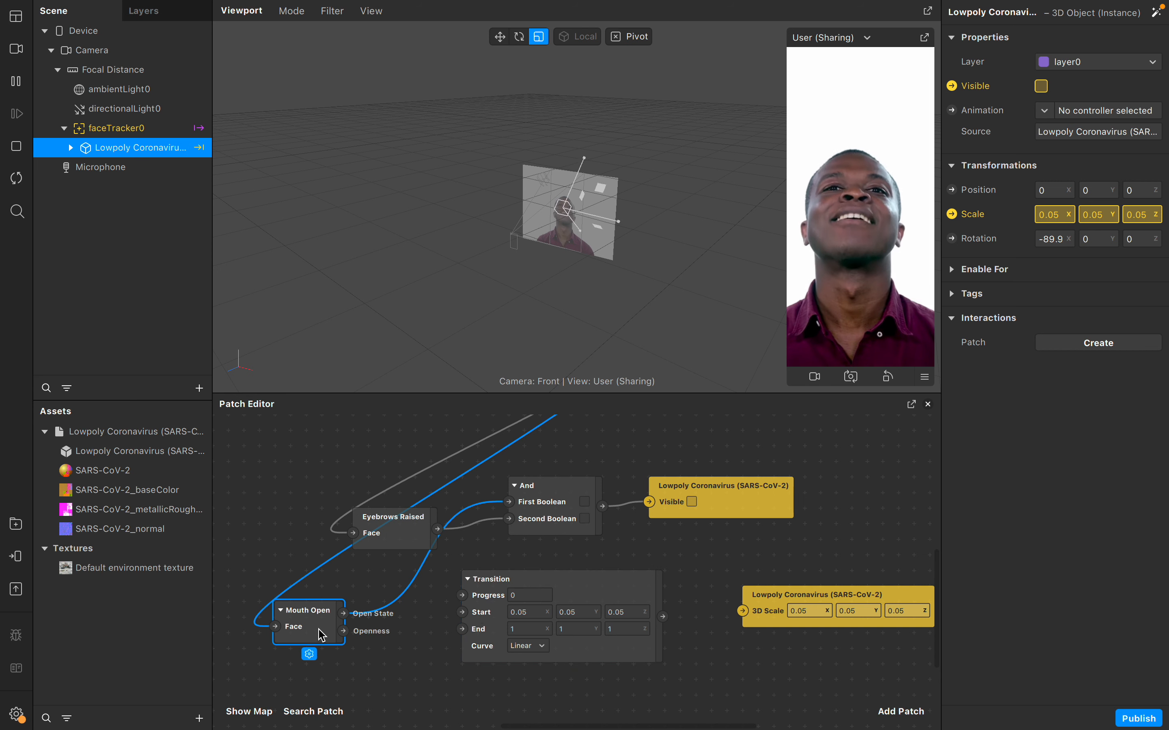
{"action": "left_click", "coordinate": [587, 594]}
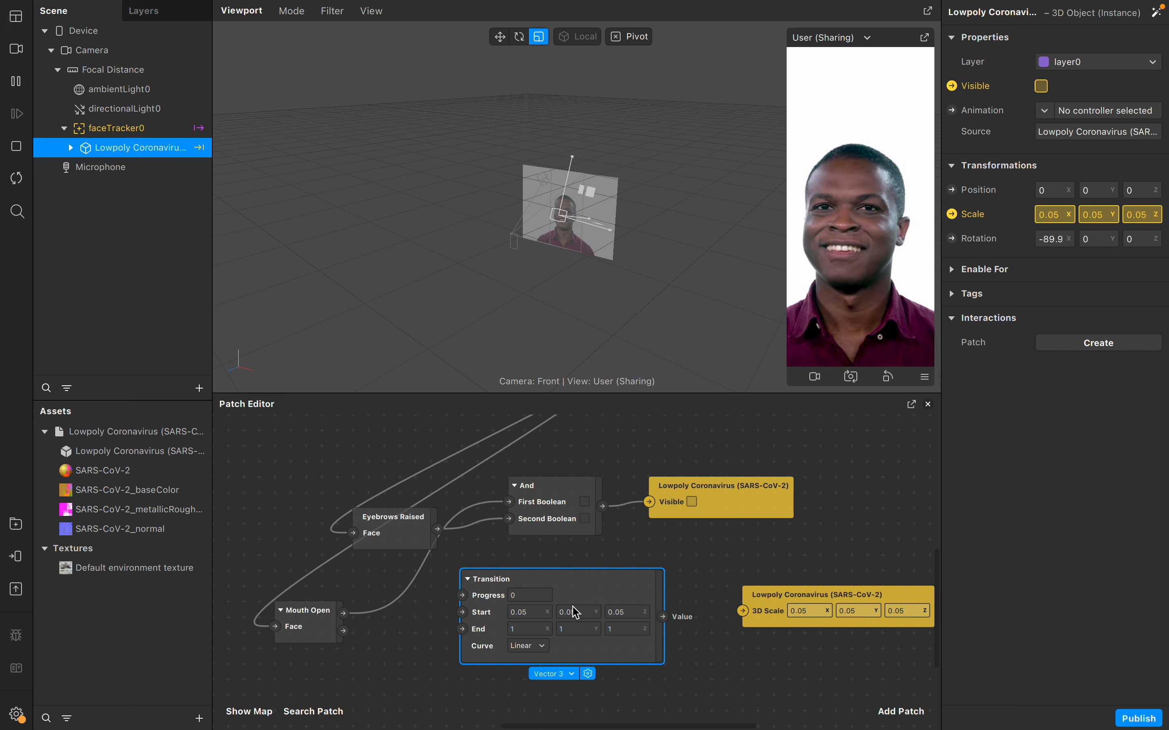
{"action": "left_click", "coordinate": [290, 628]}
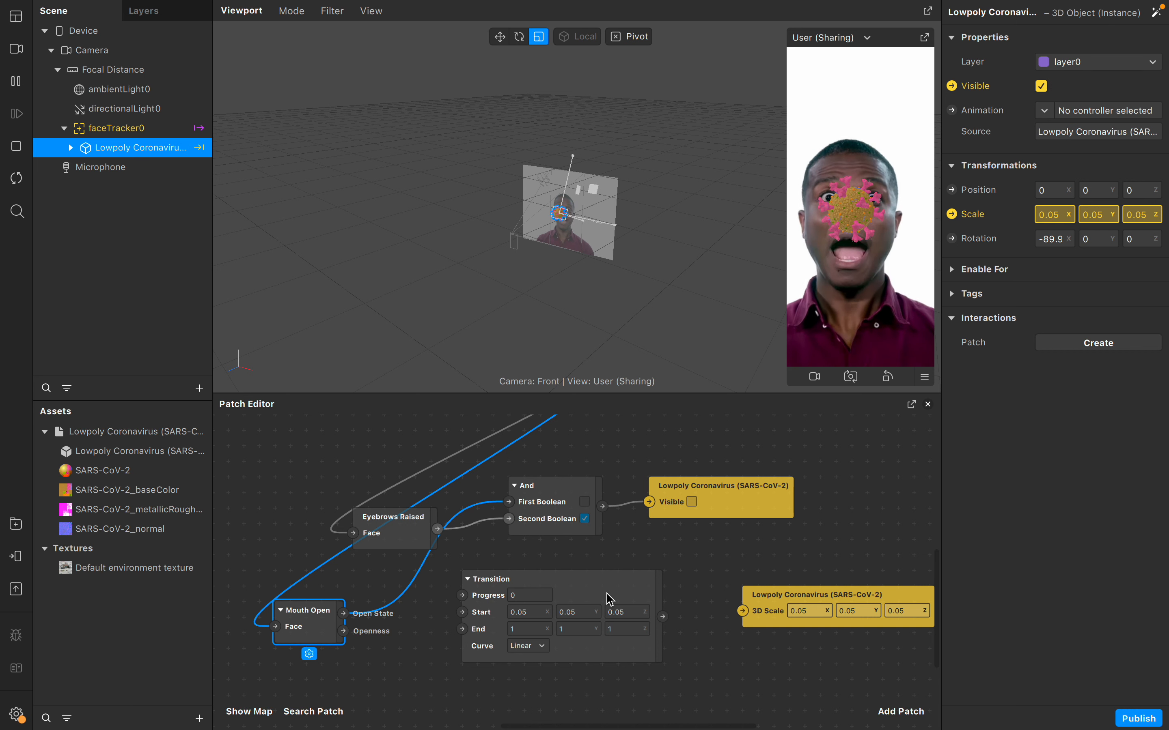
{"action": "left_click", "coordinate": [532, 594]}
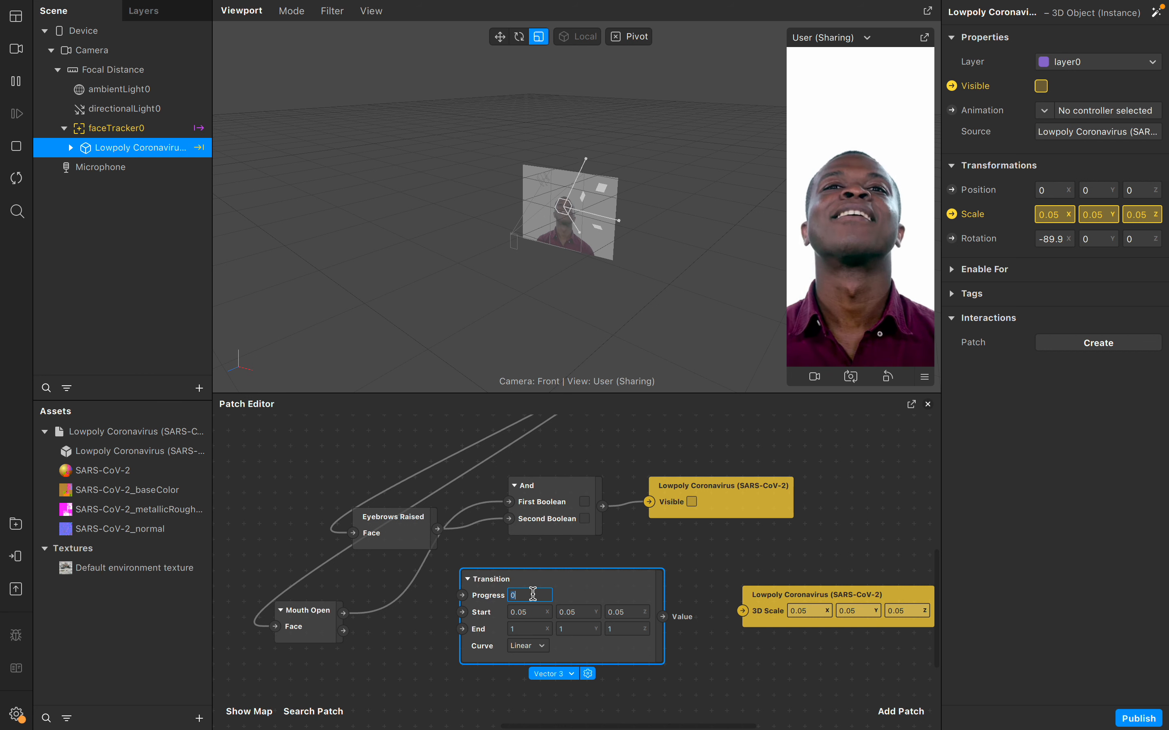
{"action": "left_click", "coordinate": [492, 615]}
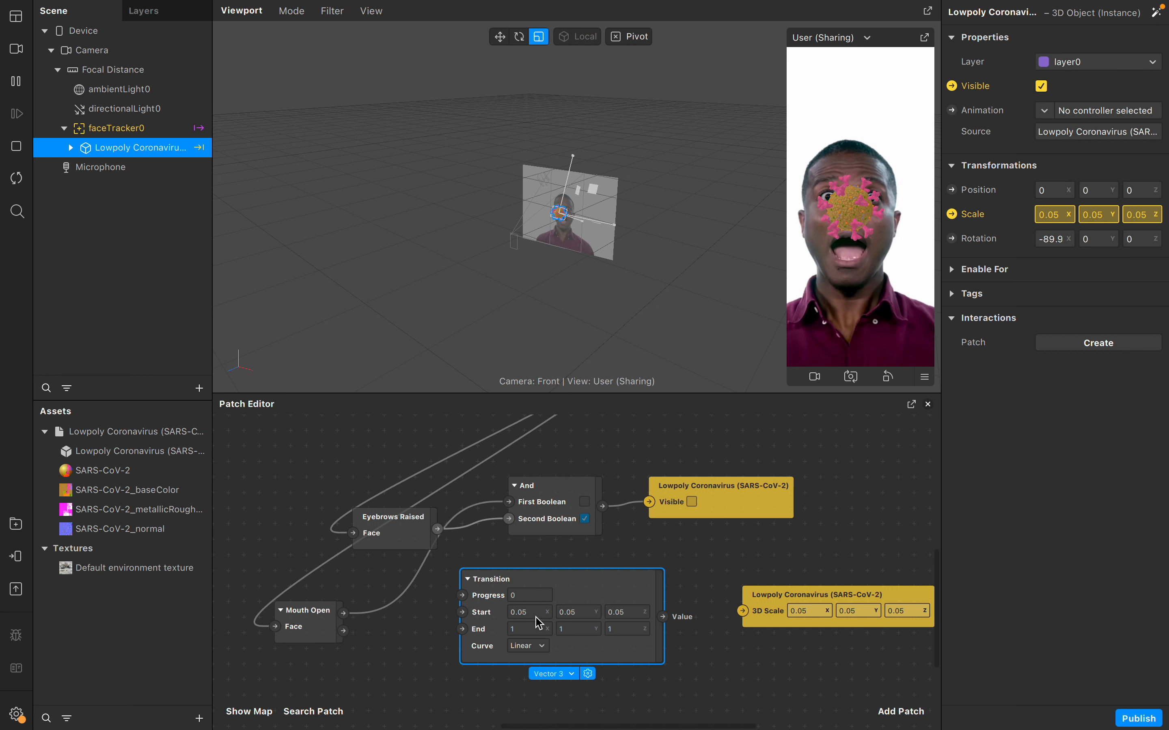
- Set the Transition patch's End values to 0.1 on X, Y and Z
{"action": "left_click", "coordinate": [529, 630]}
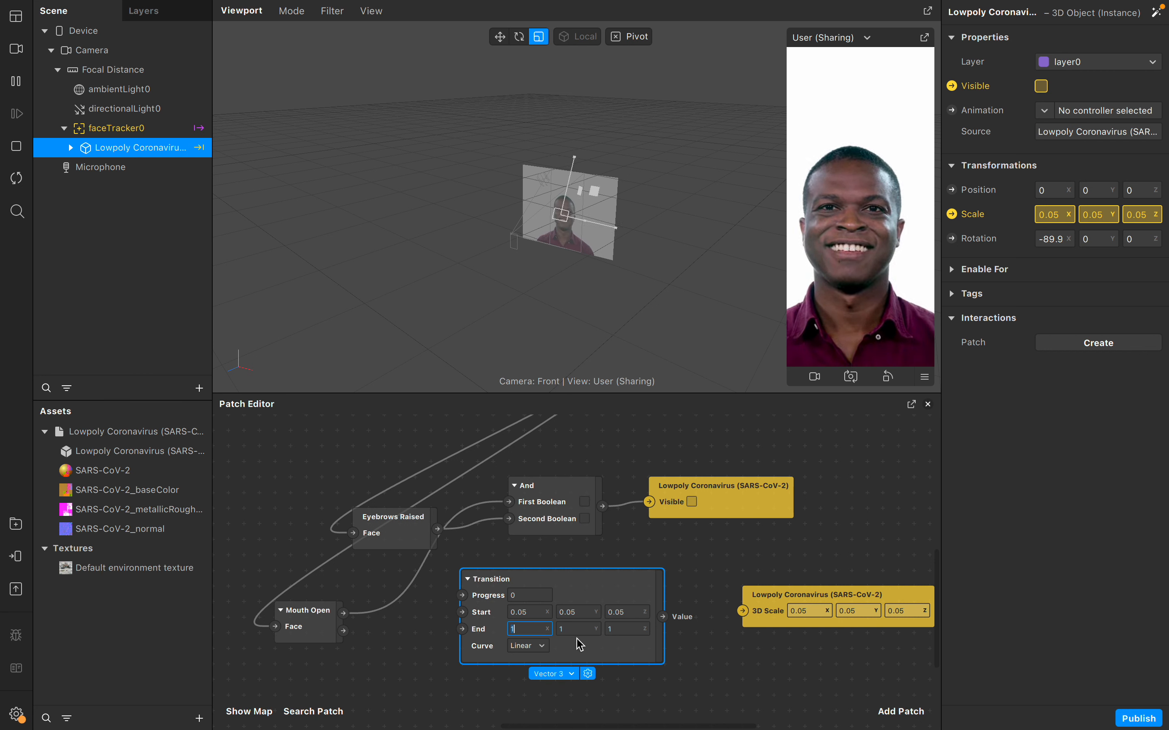
{"action": "key", "text": "BackSpace"}
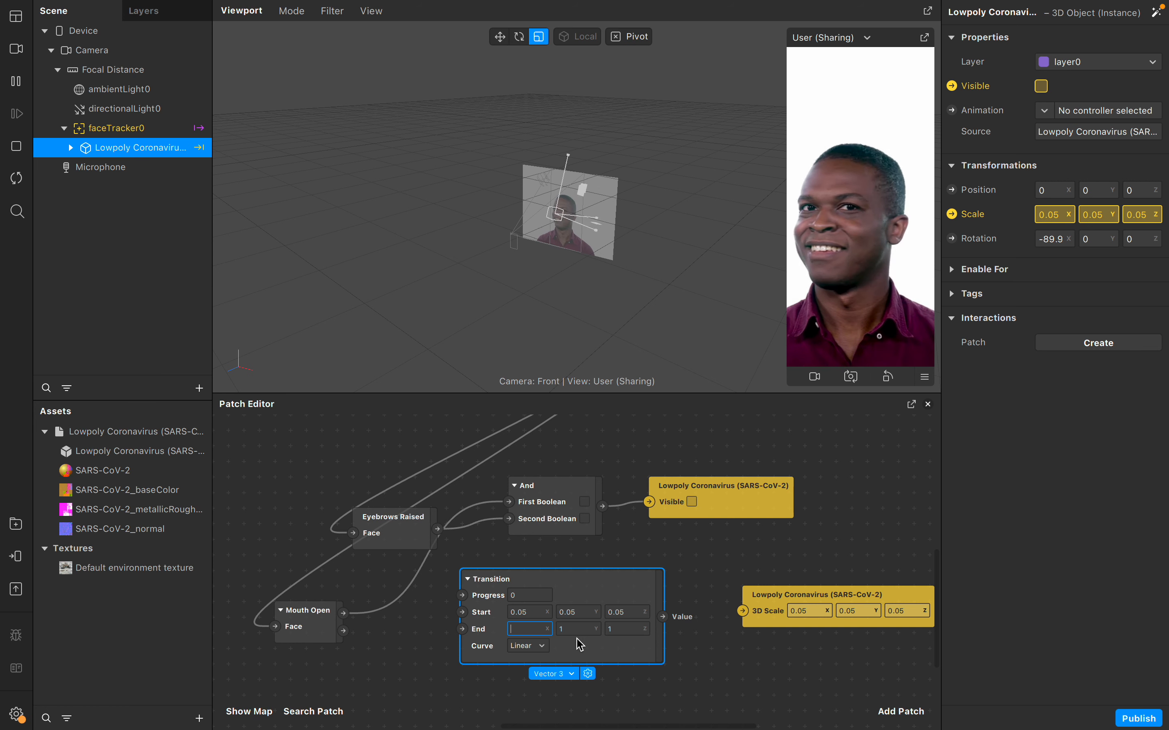
{"action": "type", "text": "0."}
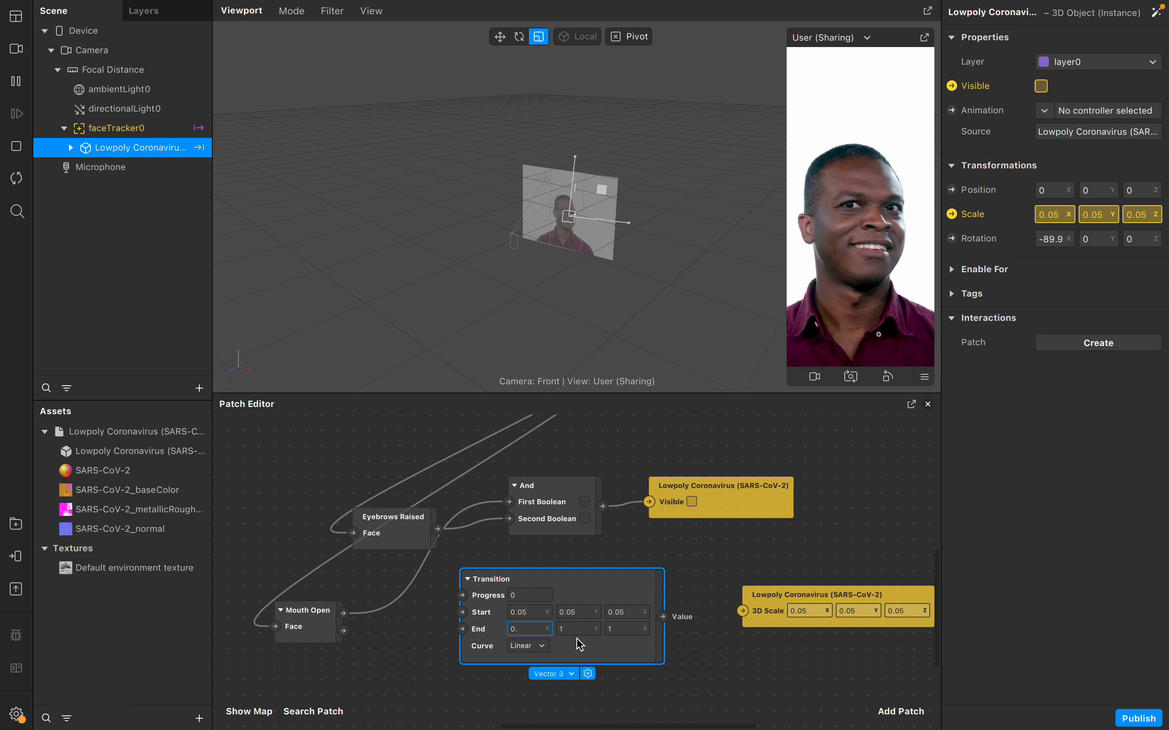
{"action": "type", "text": "1"}
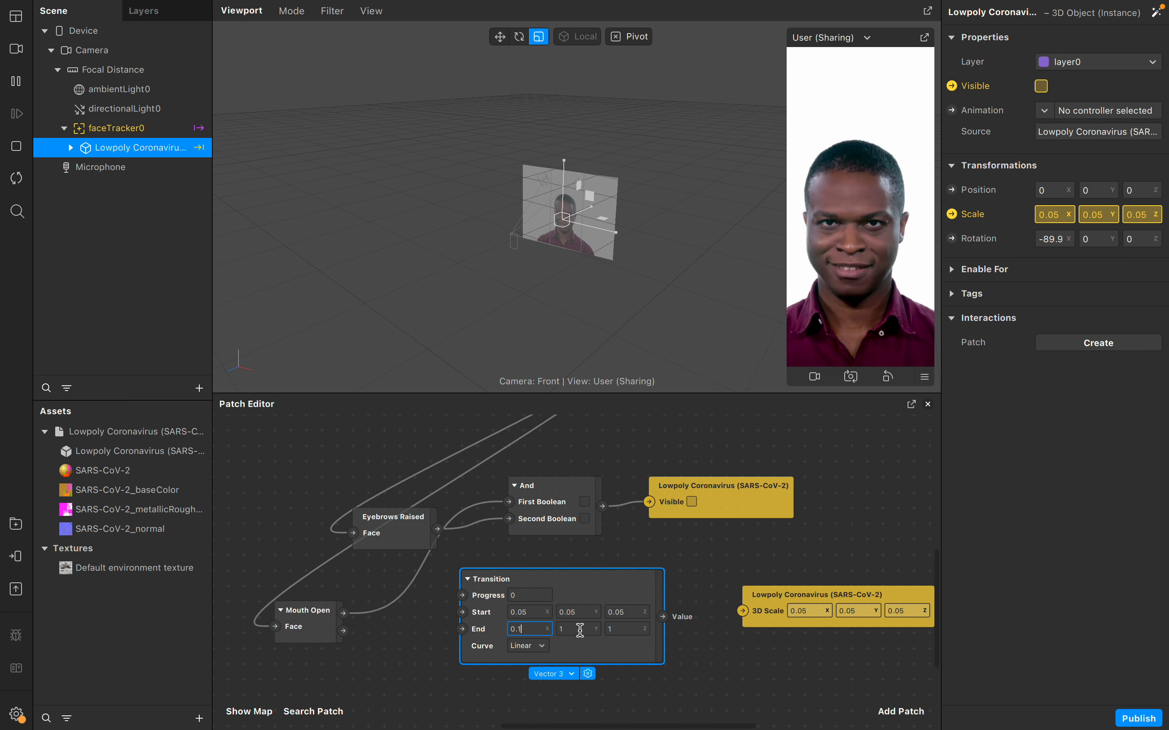
{"action": "left_click", "coordinate": [588, 629]}
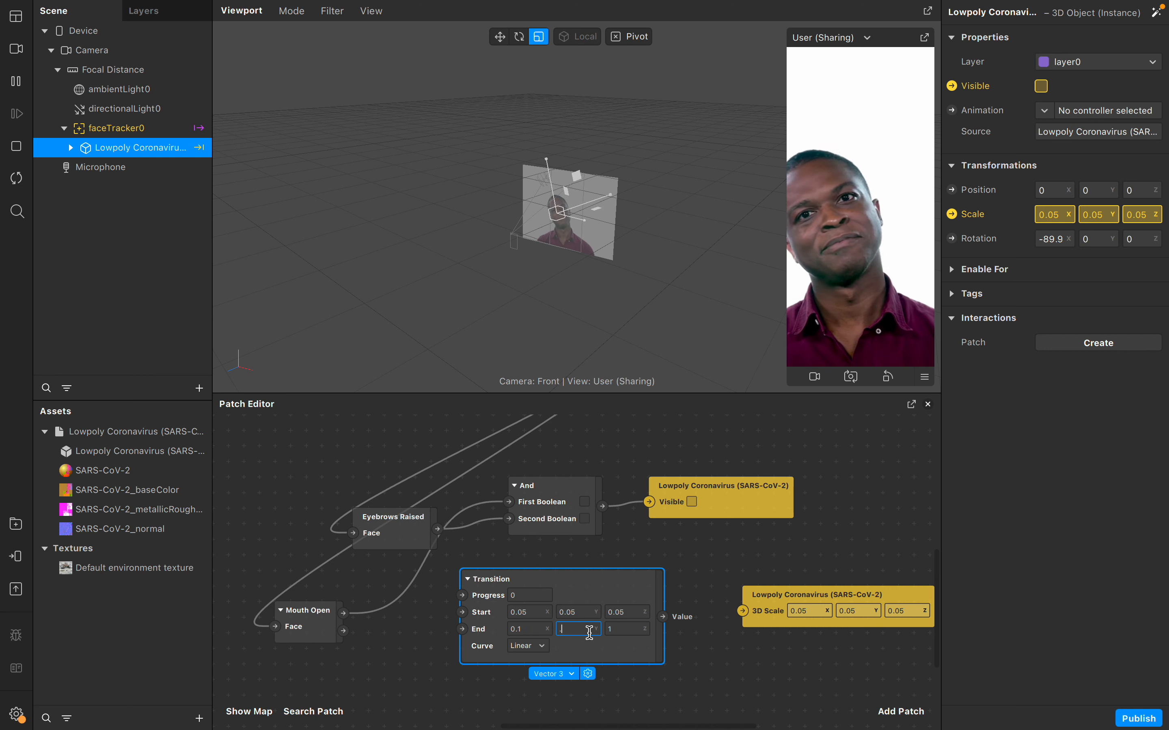
{"action": "type", "text": "."}
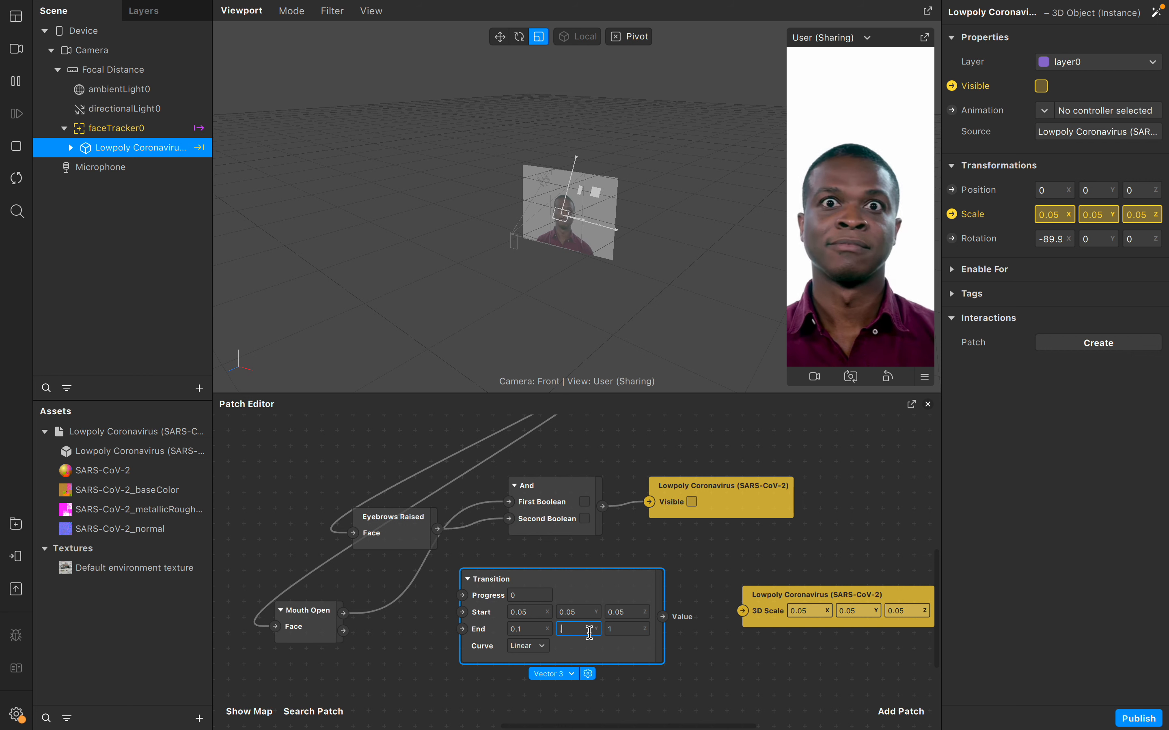
{"action": "type", "text": "1"}
{"action": "key", "text": "Return"}
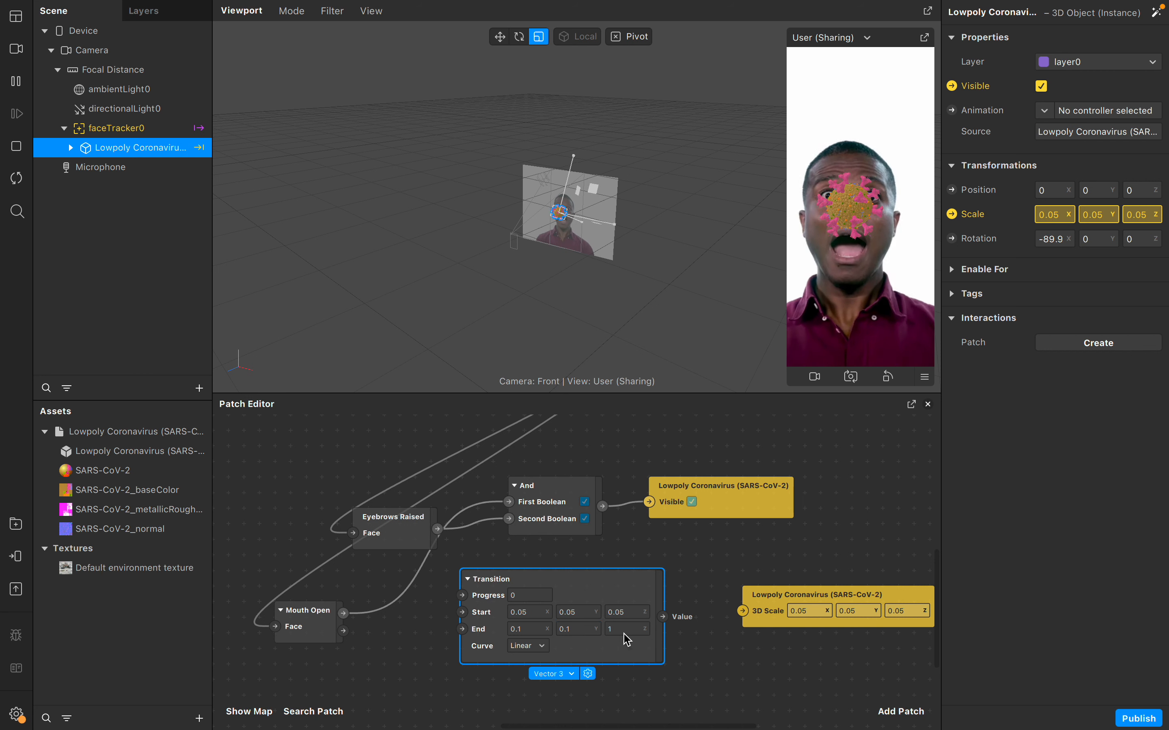
{"action": "left_click", "coordinate": [622, 630]}
{"action": "key", "text": "BackSpace"}
{"action": "type", "text": "0."}
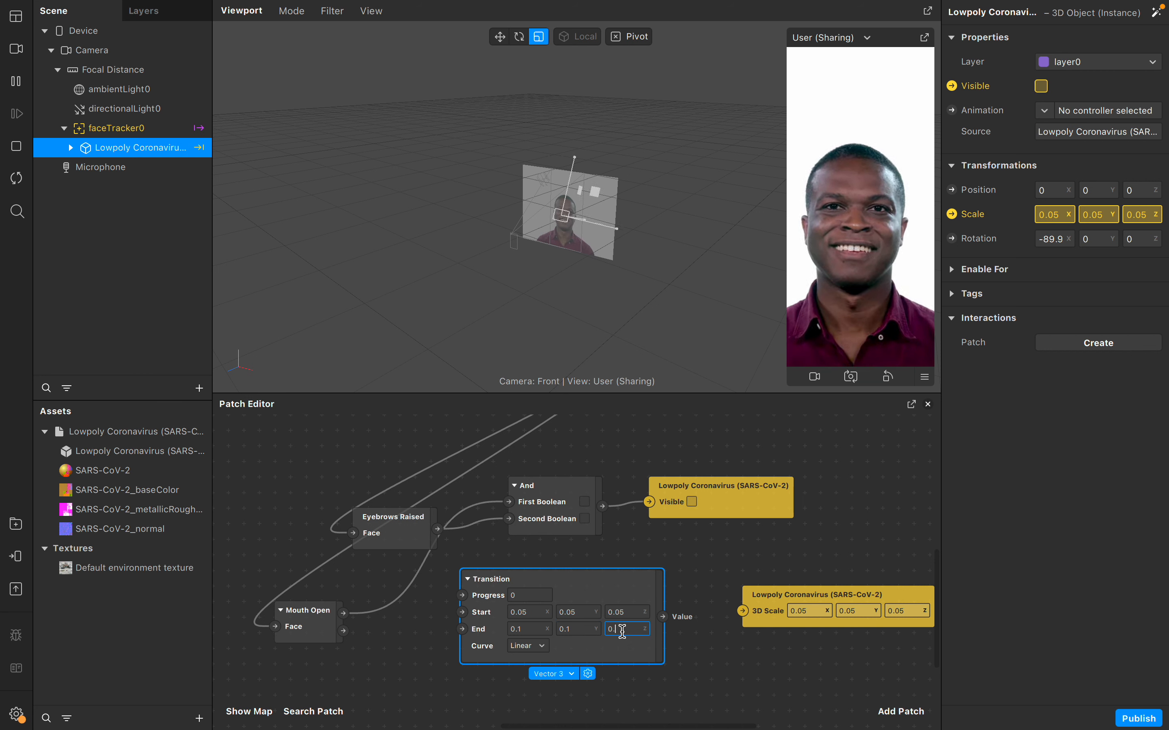
{"action": "type", "text": "1"}
{"action": "key", "text": "Return"}
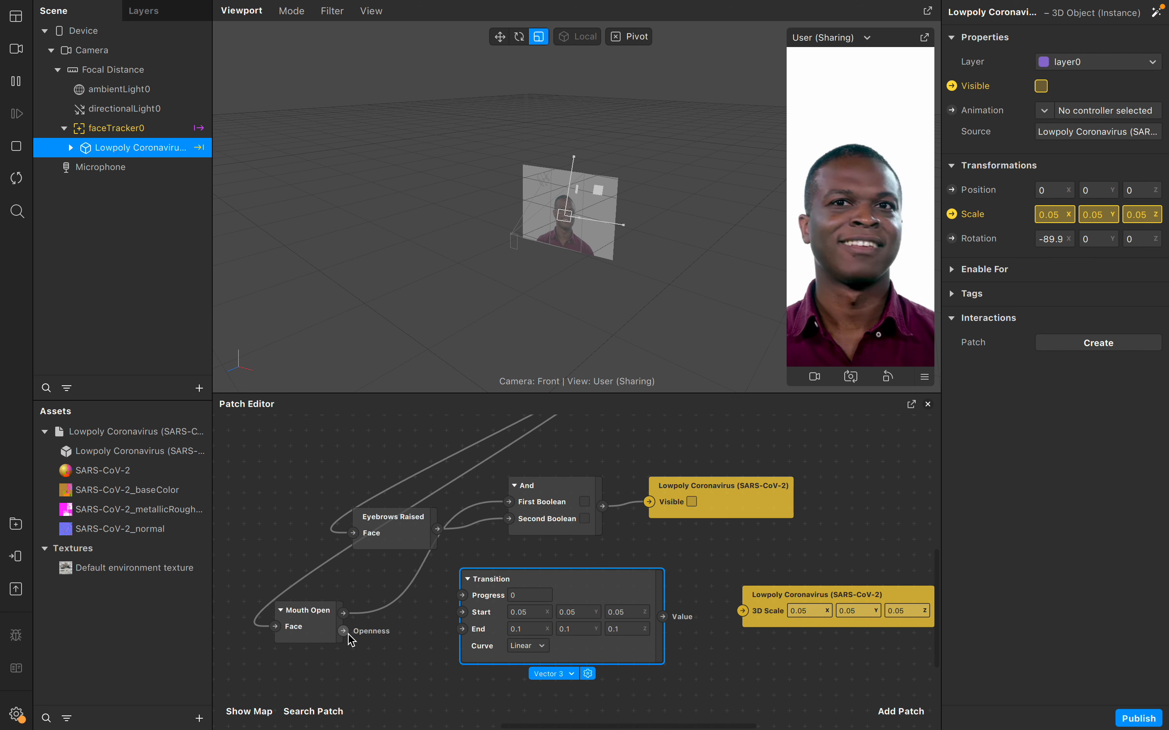
- Connect the Transition's Value output to the coronavirus 3D Scale input, and Mouth Open's Openness output to the Transition's Progress input
{"action": "left_click_drag", "start_coordinate": [663, 617], "coordinate": [742, 611]}
{"action": "left_click_drag", "start_coordinate": [344, 631], "coordinate": [462, 595]}
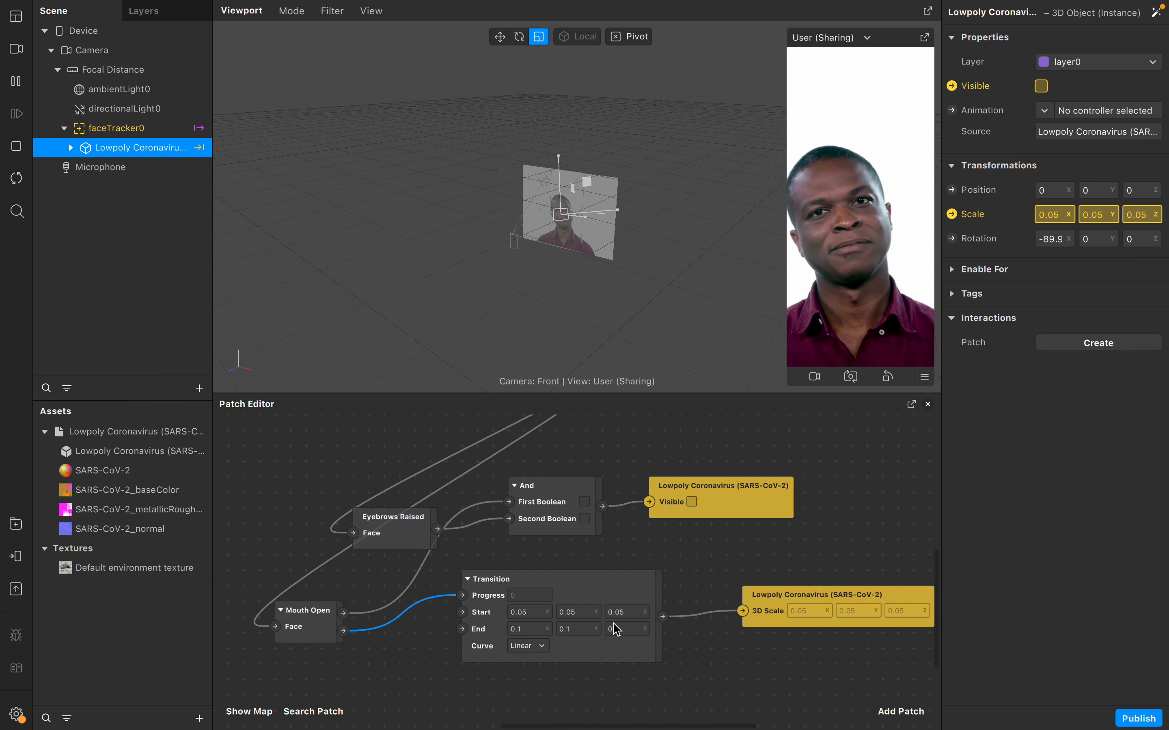
- Set the Transition patch's End values to 0.5 on X, Y and Z
{"action": "left_click", "coordinate": [533, 626]}
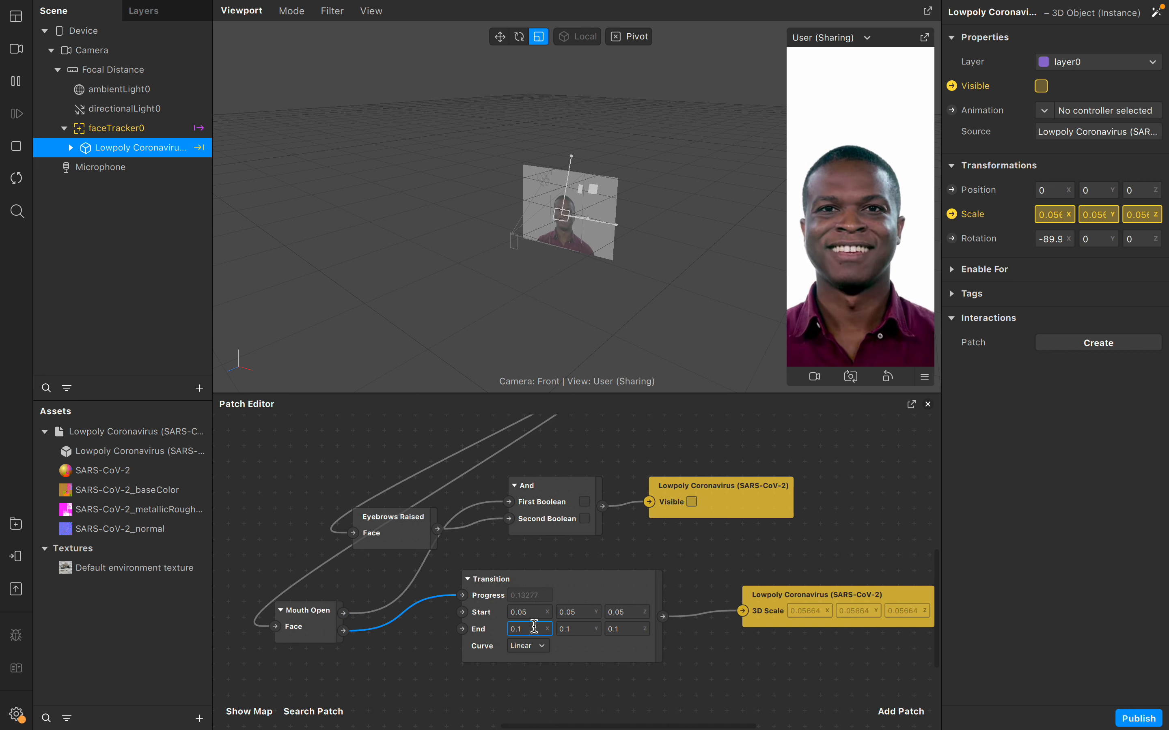
{"action": "type", "text": "0.5"}
{"action": "key", "text": "Return"}
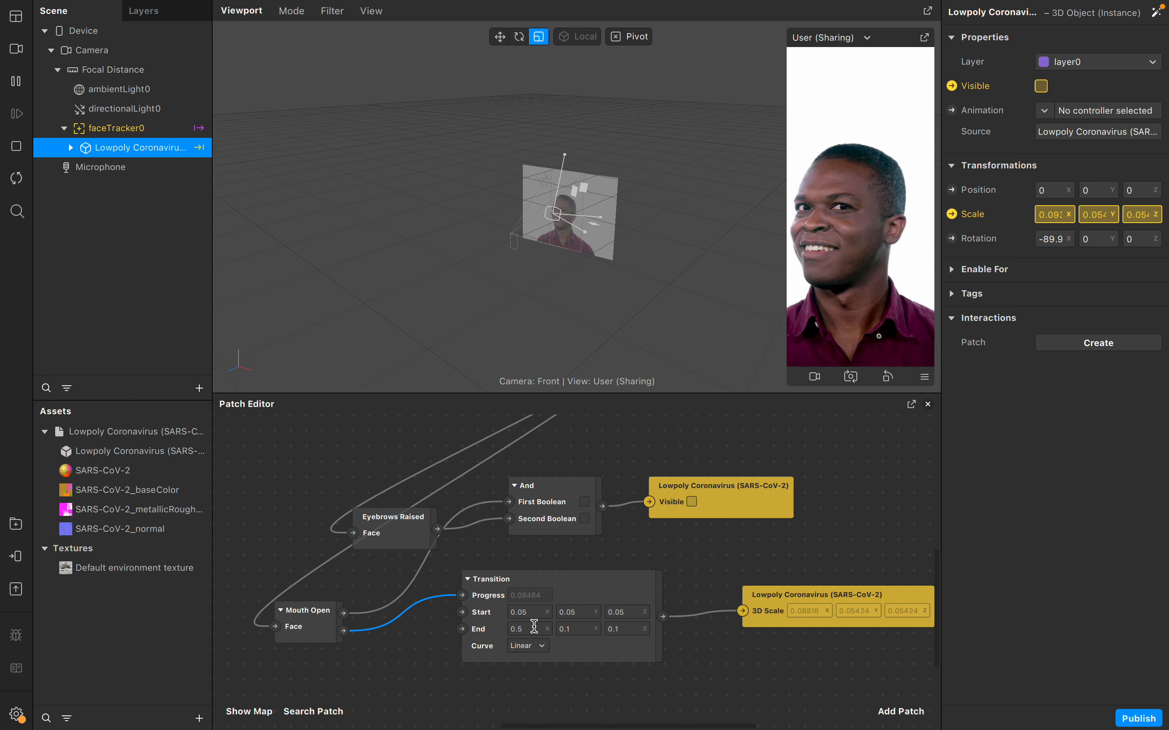
{"action": "left_click", "coordinate": [583, 629]}
{"action": "key", "text": "BackSpace"}
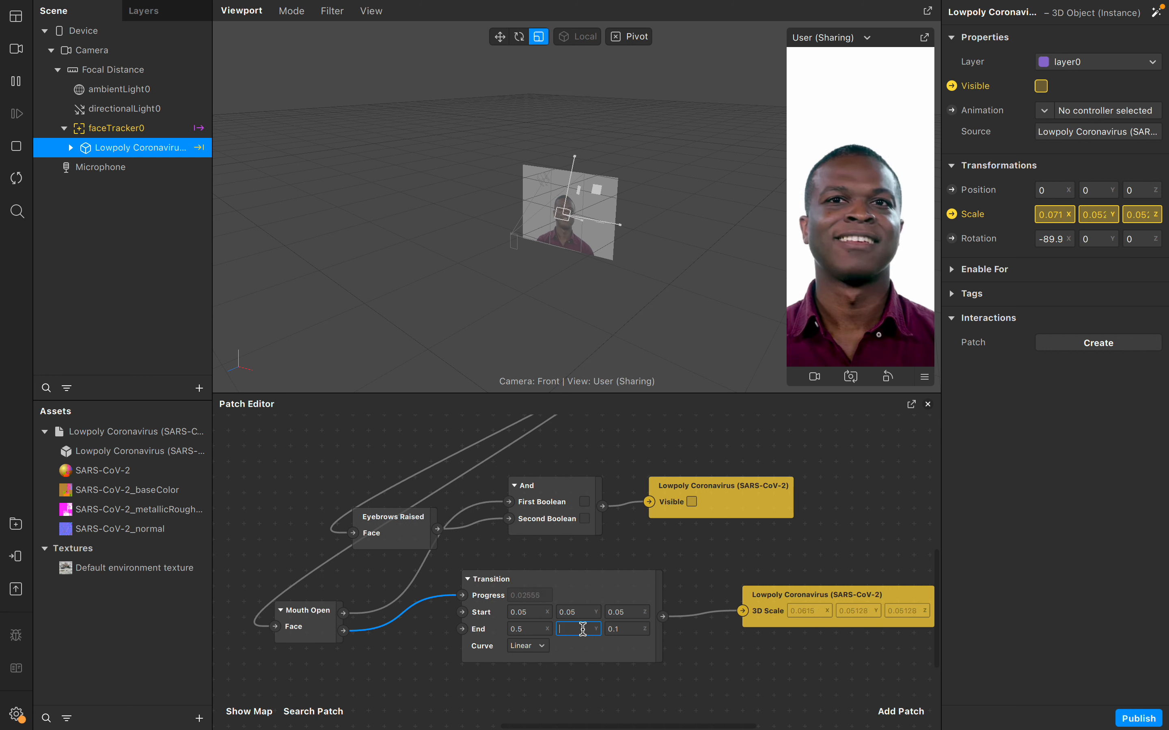
{"action": "type", "text": "0.5"}
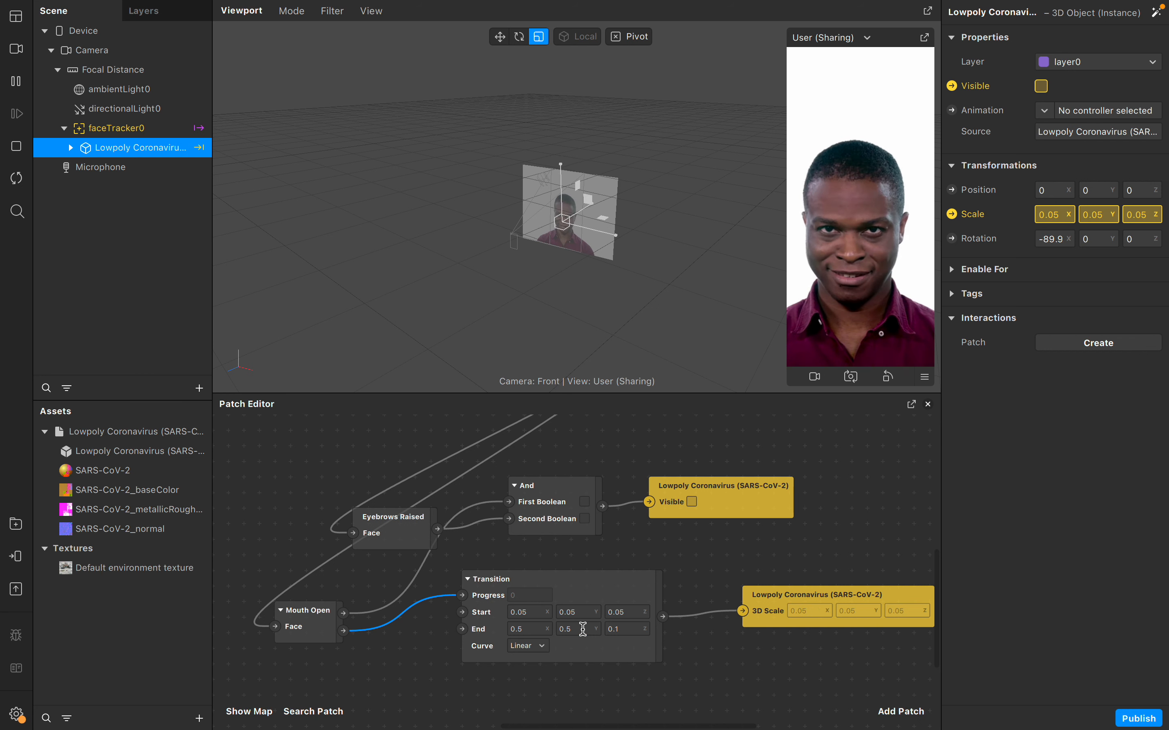
{"action": "left_click", "coordinate": [635, 633]}
{"action": "key", "text": "BackSpace"}
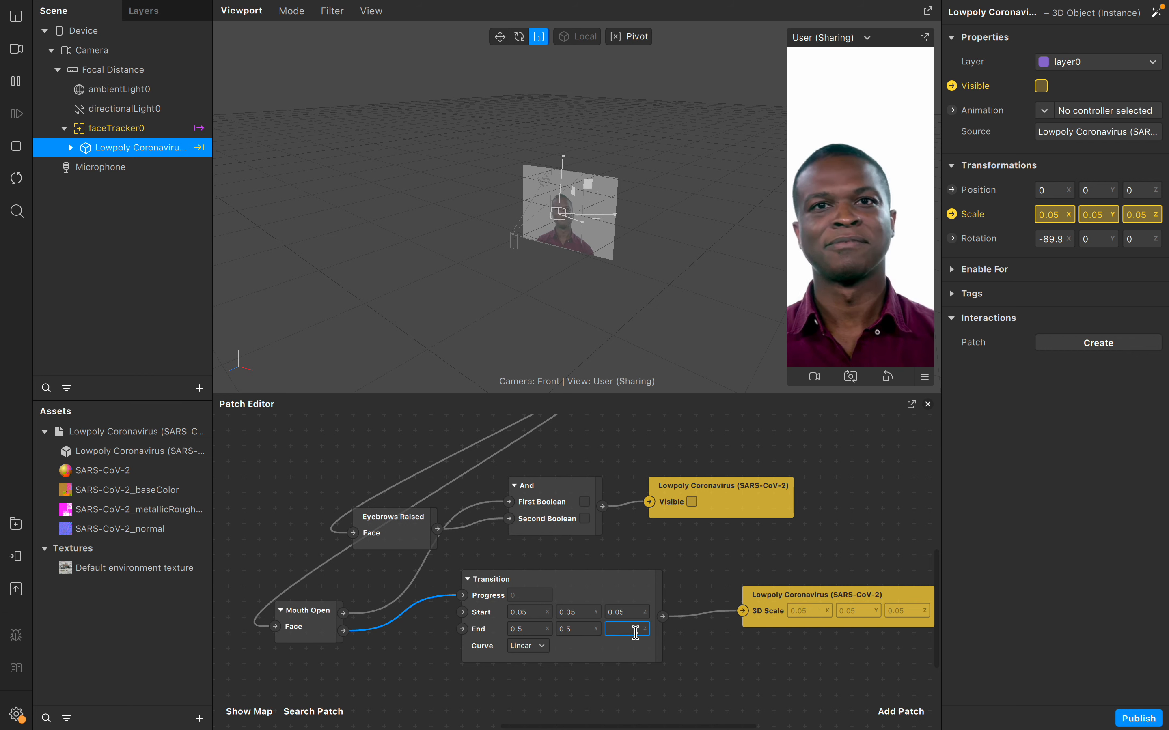
{"action": "key", "text": "Return"}
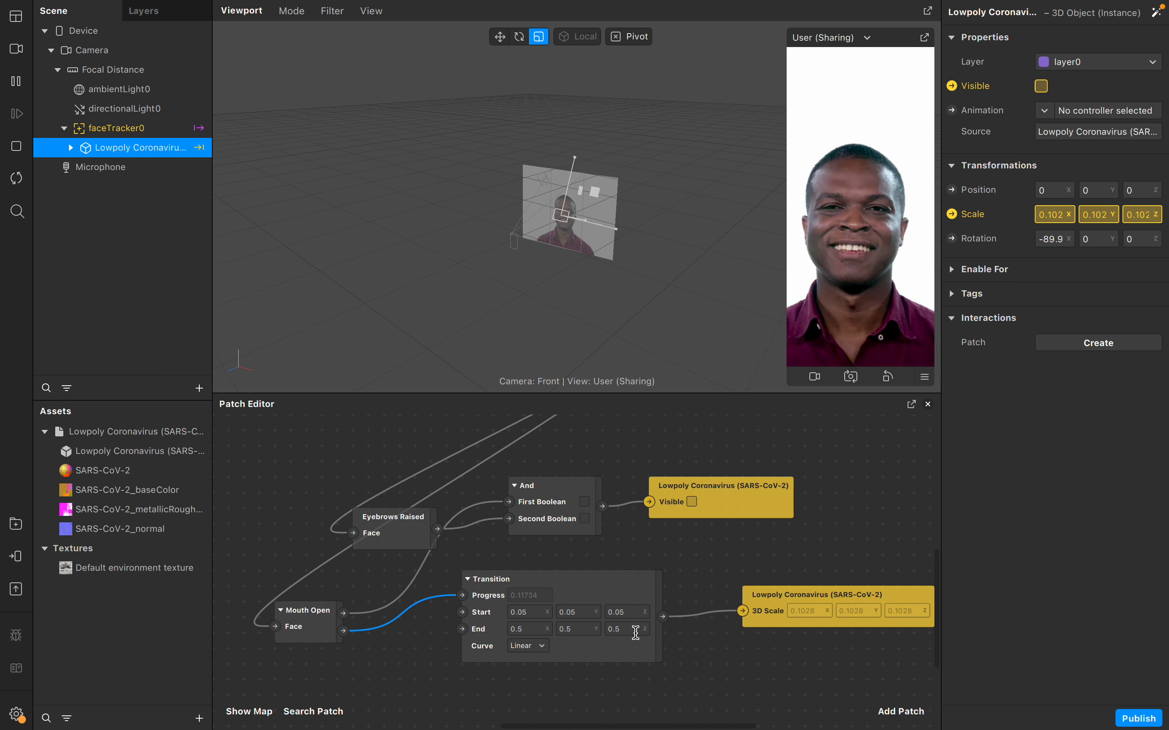
- Set the Transition patch's End values to 0.2 on X, Y and Z
{"action": "left_click", "coordinate": [531, 629]}
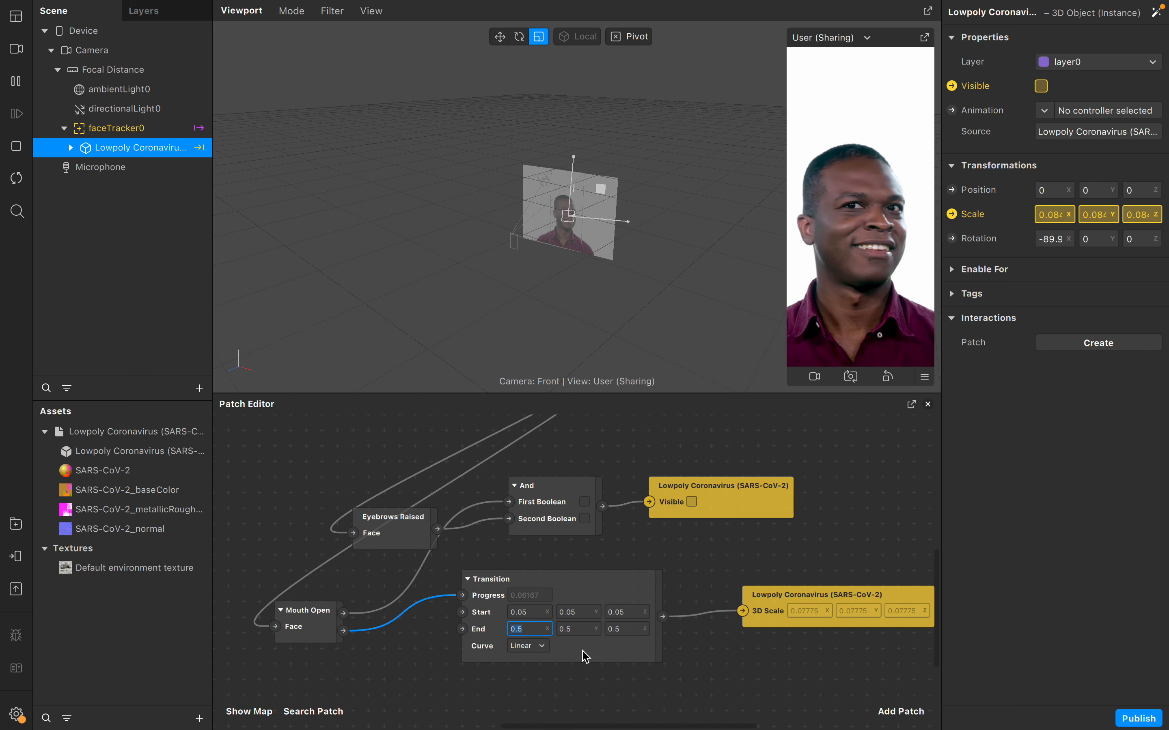
{"action": "type", "text": "0.2"}
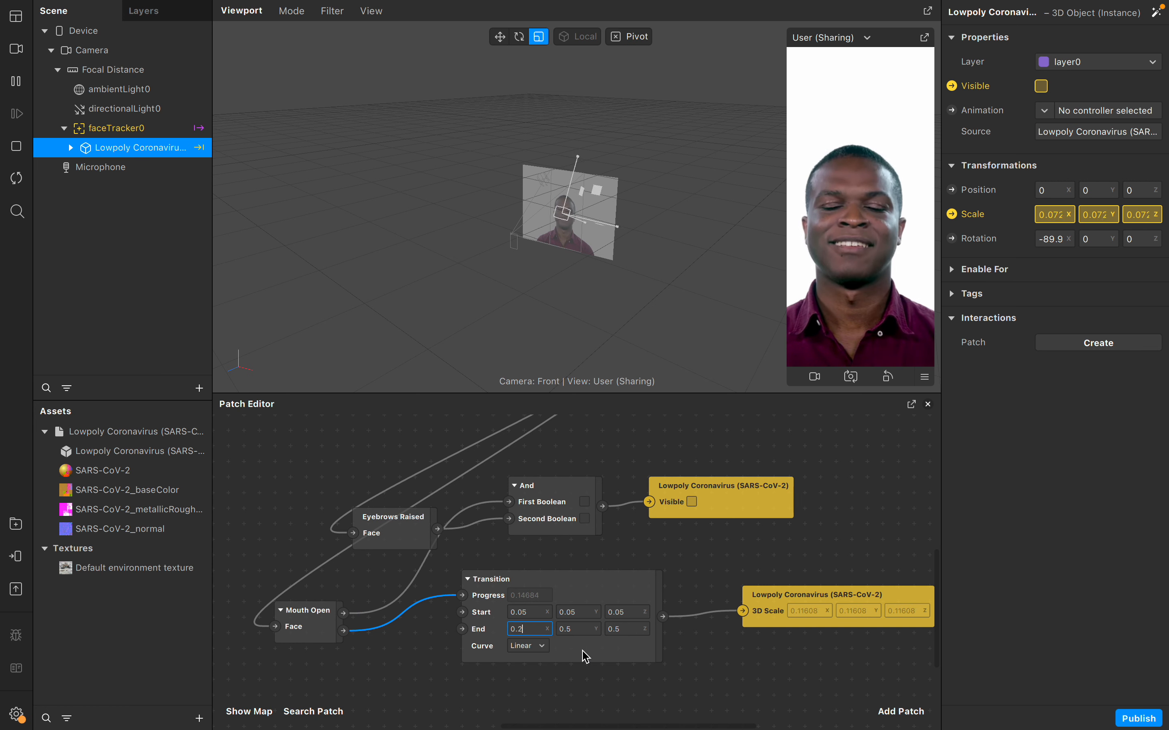
{"action": "left_click", "coordinate": [588, 630]}
{"action": "left_click", "coordinate": [588, 630]}
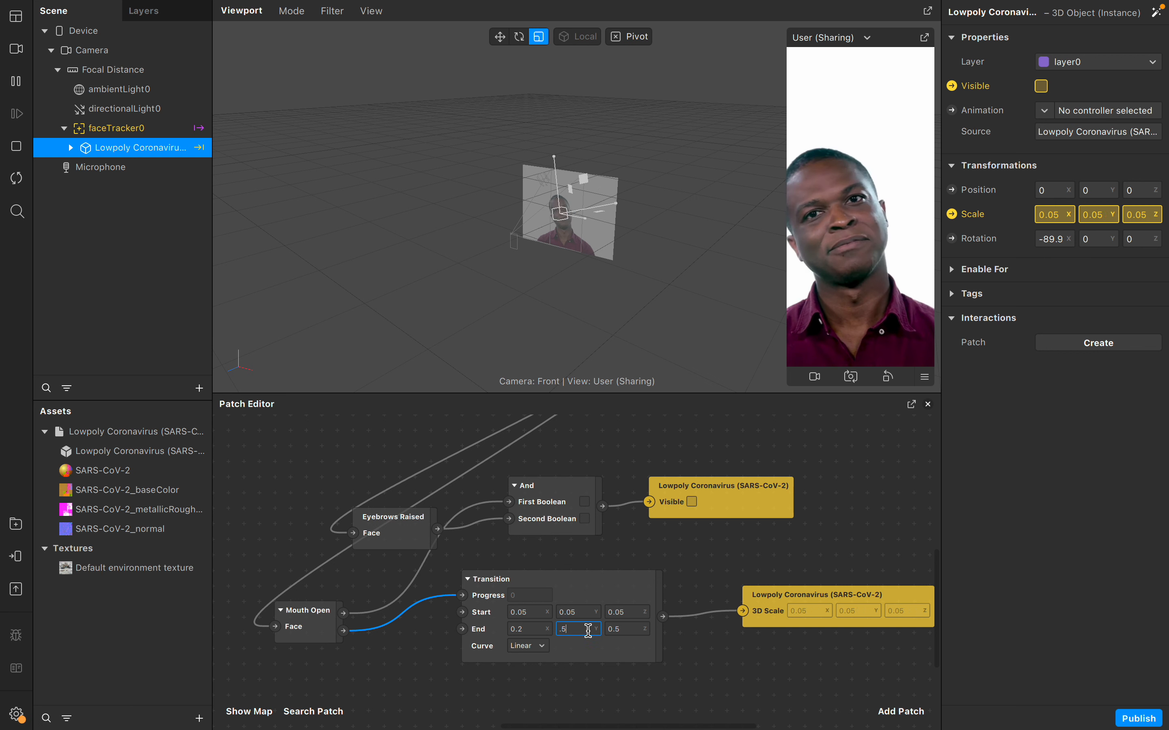
{"action": "key", "text": "BackSpace"}
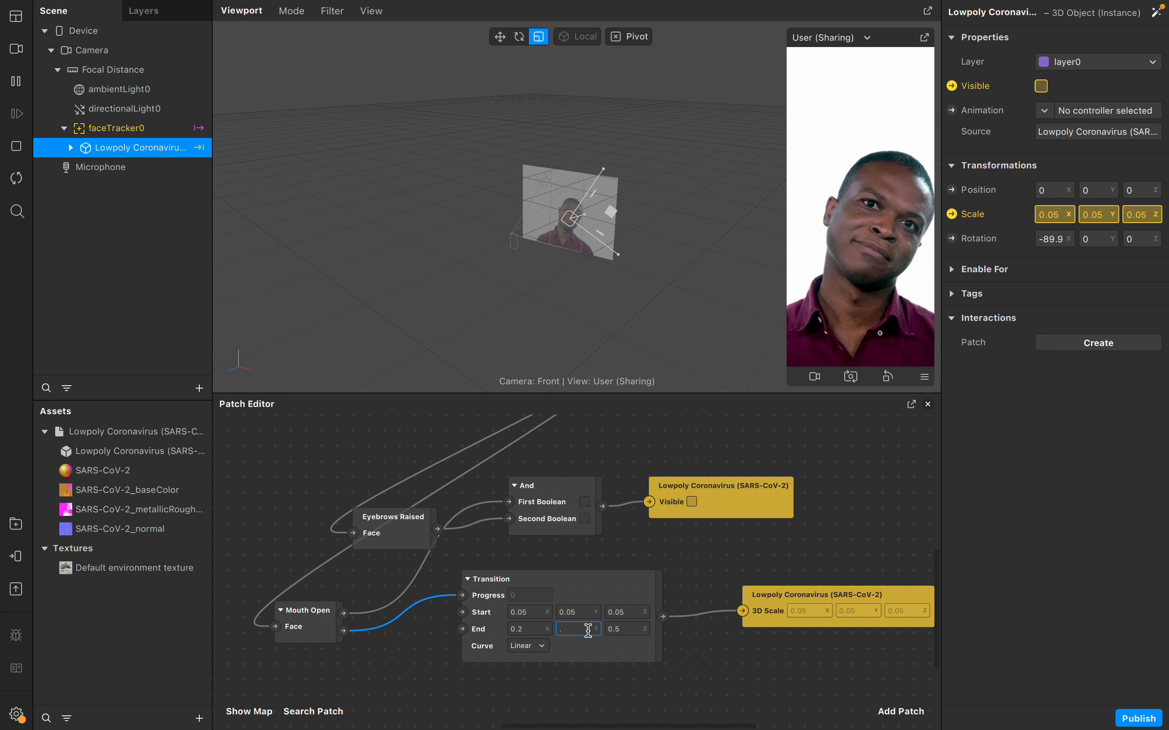
{"action": "type", "text": "2"}
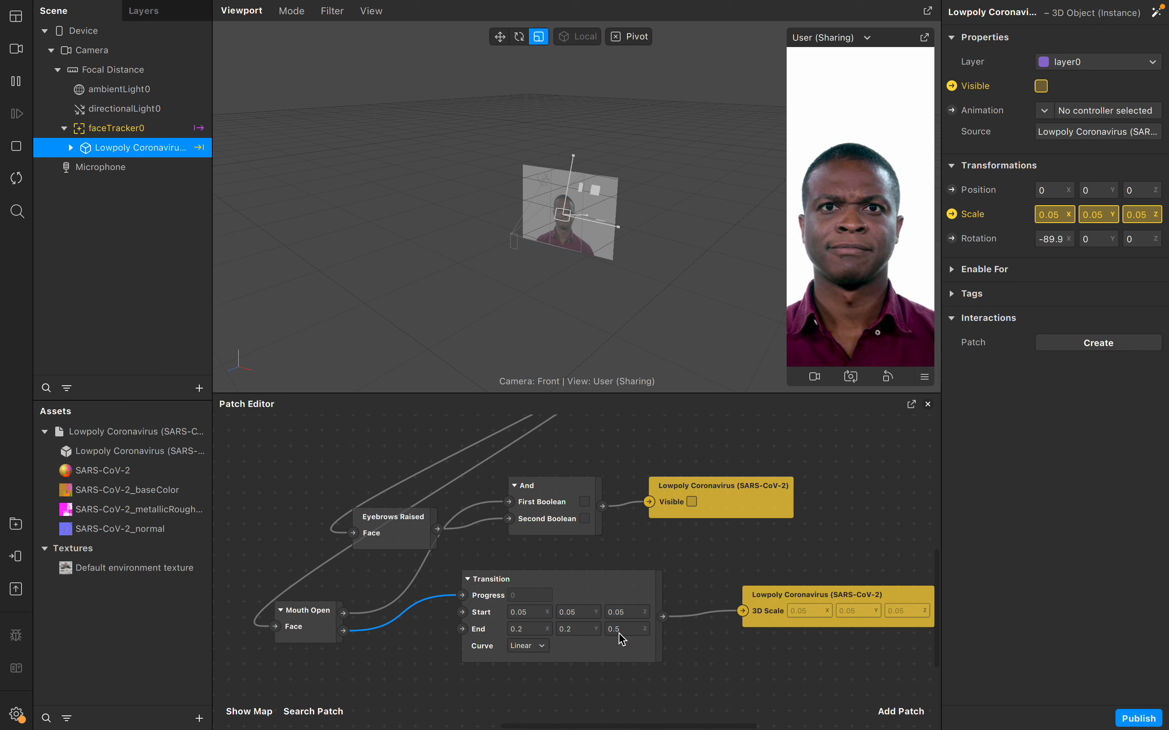
{"action": "left_click", "coordinate": [627, 630]}
{"action": "key", "text": "BackSpace"}
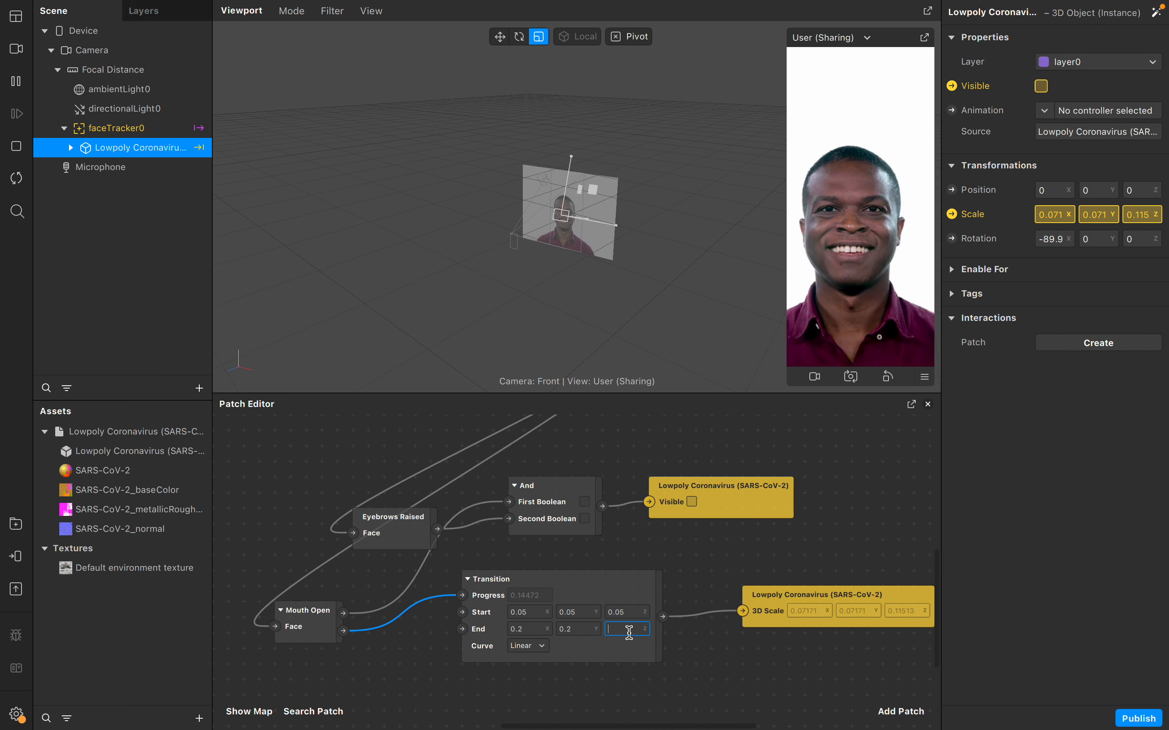
{"action": "type", "text": ".2"}
{"action": "key", "text": "Return"}
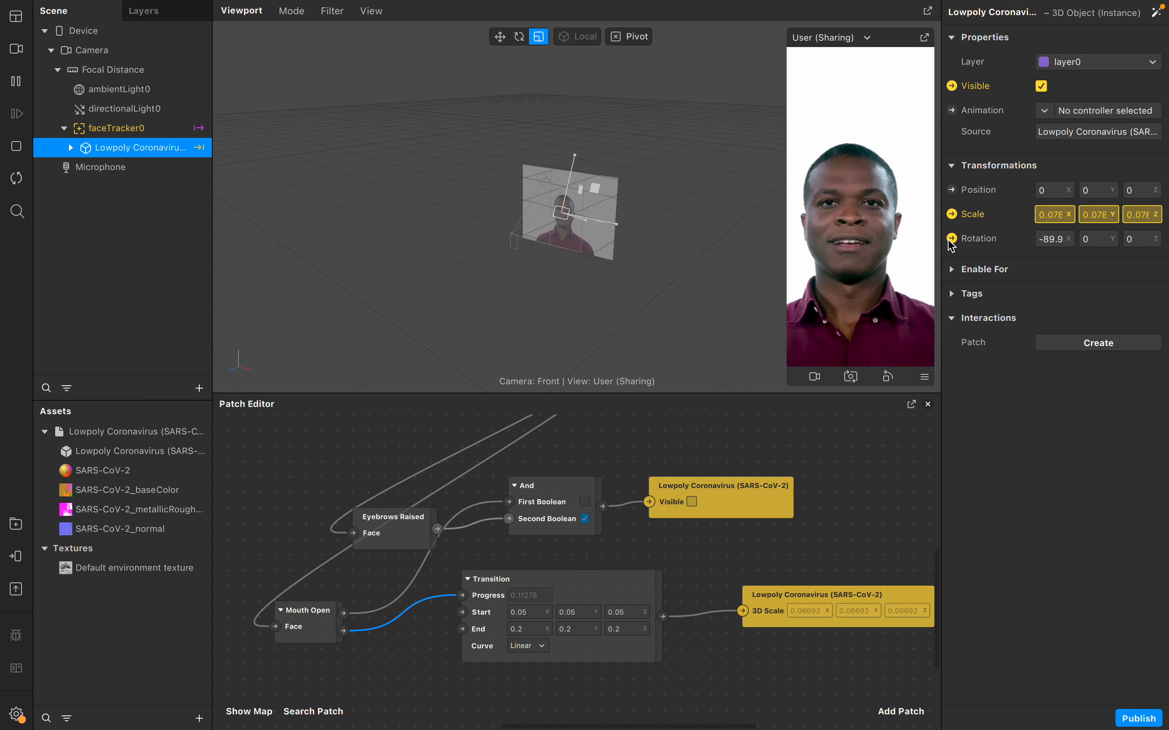
- Create a 3D Rotation patch for the coronavirus object and place it below the object's 3D Scale patch
{"action": "left_click", "coordinate": [951, 239]}
{"action": "scroll", "coordinate": [794, 459], "scroll_direction": "down", "scroll_amount": 5}
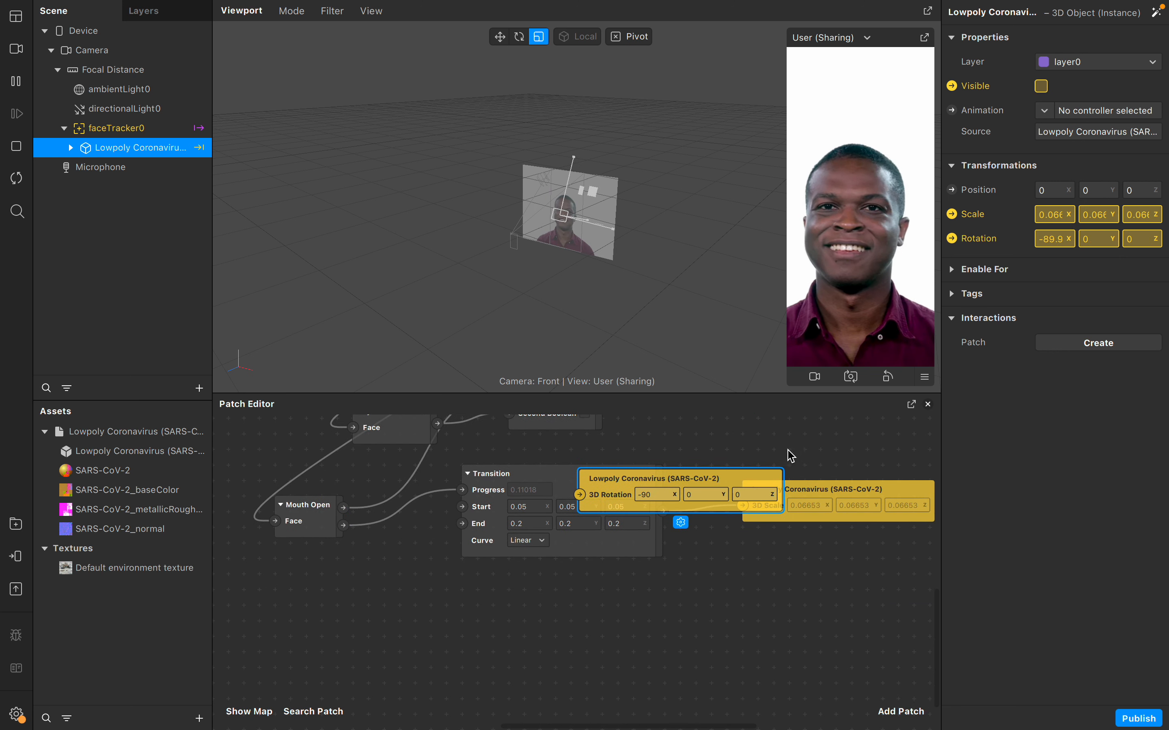
{"action": "left_click_drag", "start_coordinate": [711, 498], "coordinate": [699, 515]}
{"action": "left_click_drag", "start_coordinate": [599, 605], "coordinate": [873, 600]}
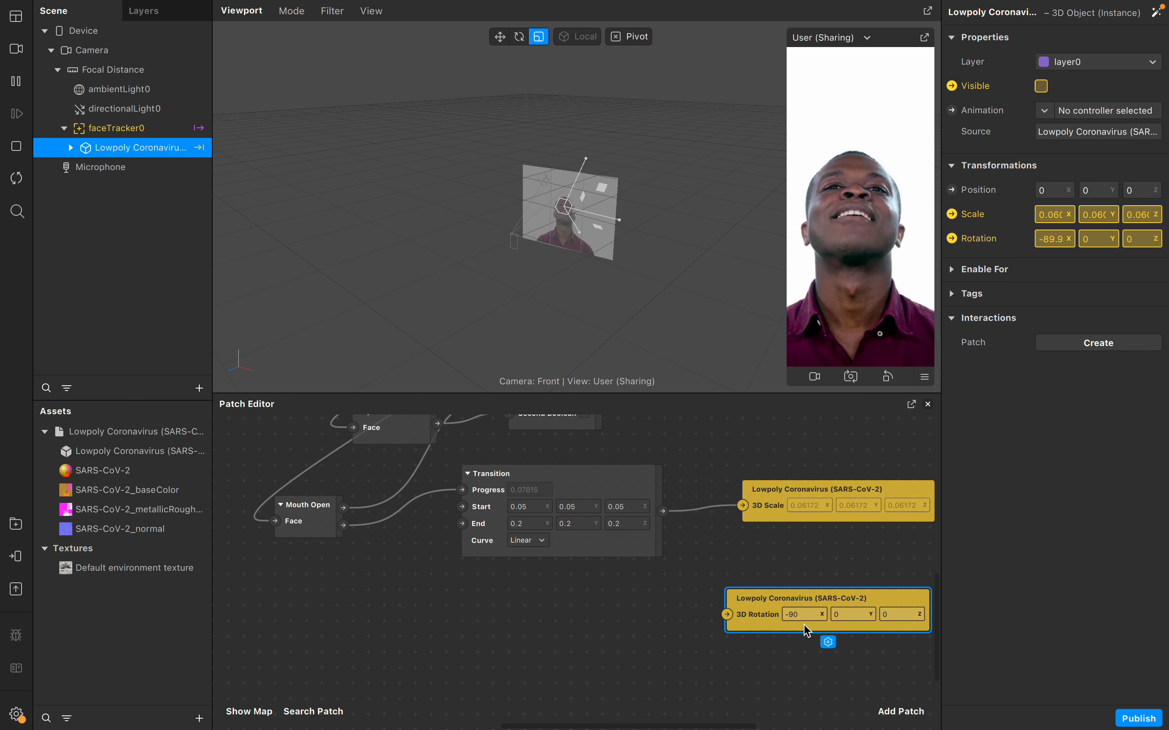
{"action": "left_click", "coordinate": [638, 605]}
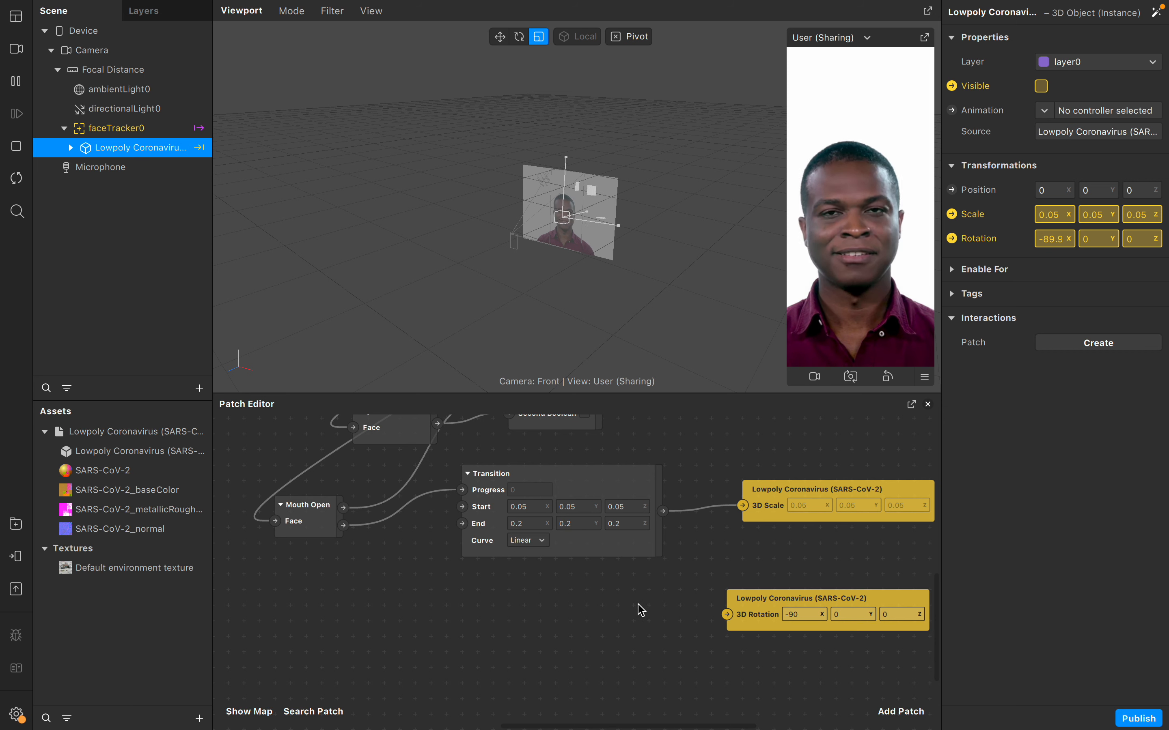
{"action": "left_click", "coordinate": [756, 608]}
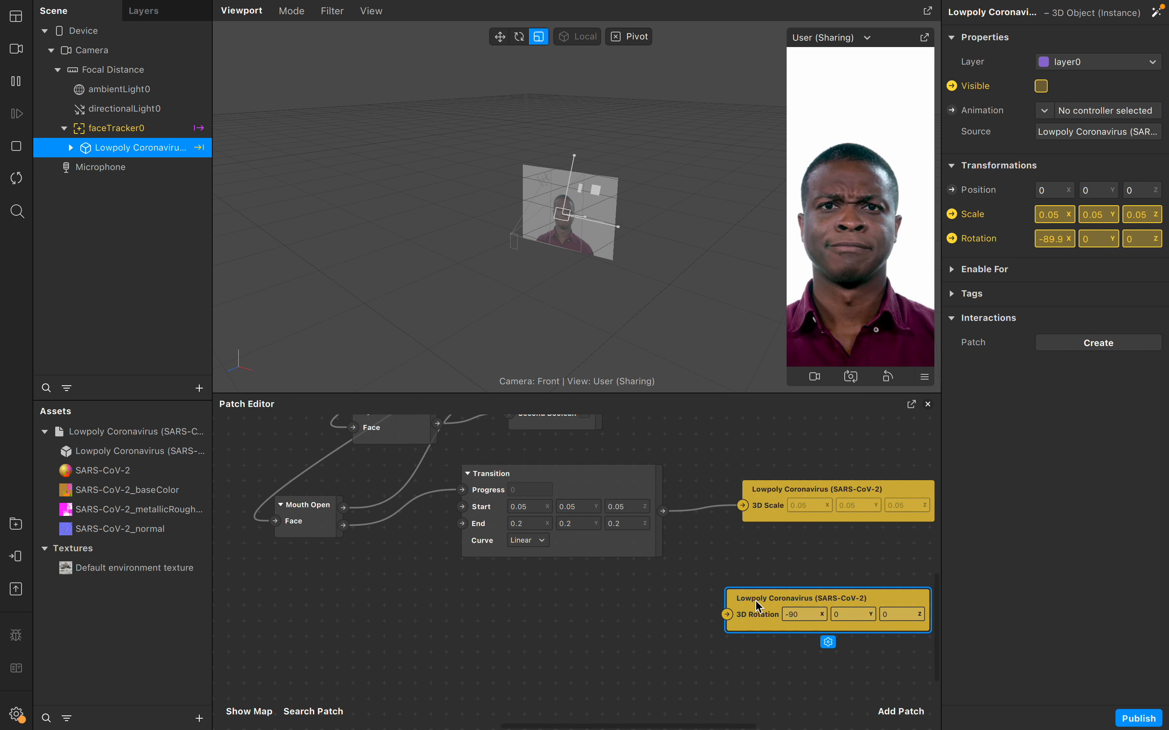
- Add a Loop Animation patch and place it below the Mouth Open patch, level with the 3D Rotation patch
{"action": "left_click", "coordinate": [898, 712]}
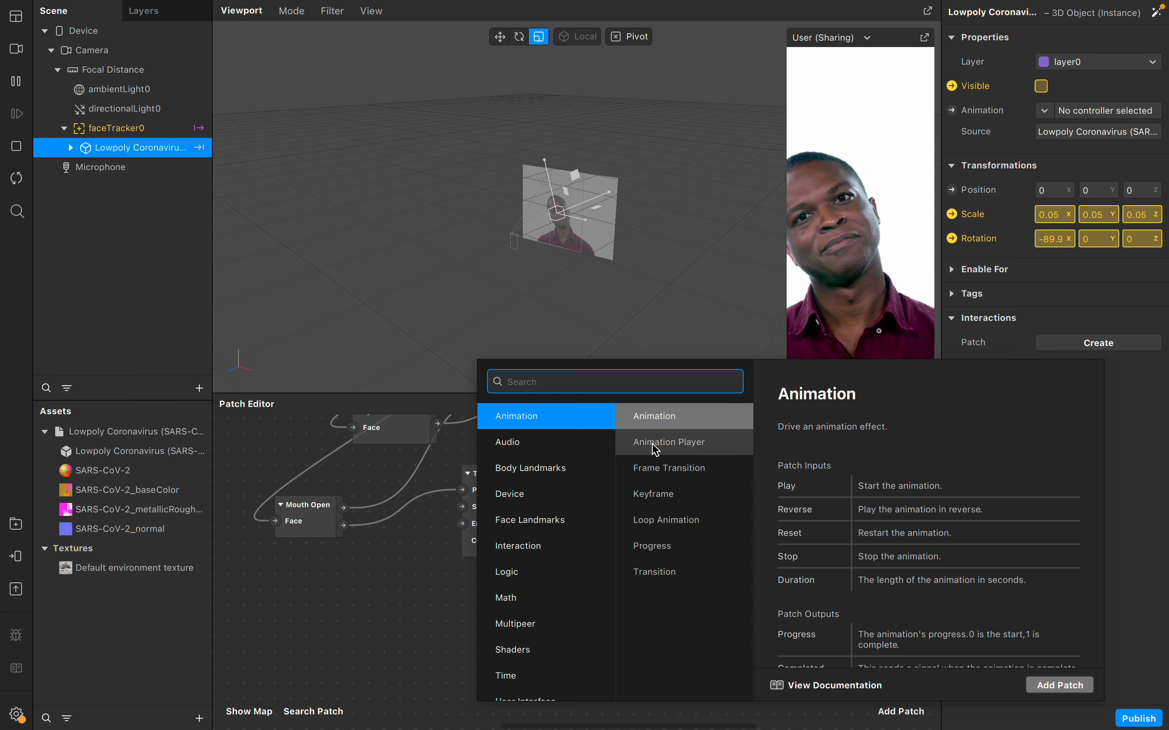
{"action": "left_click", "coordinate": [660, 520]}
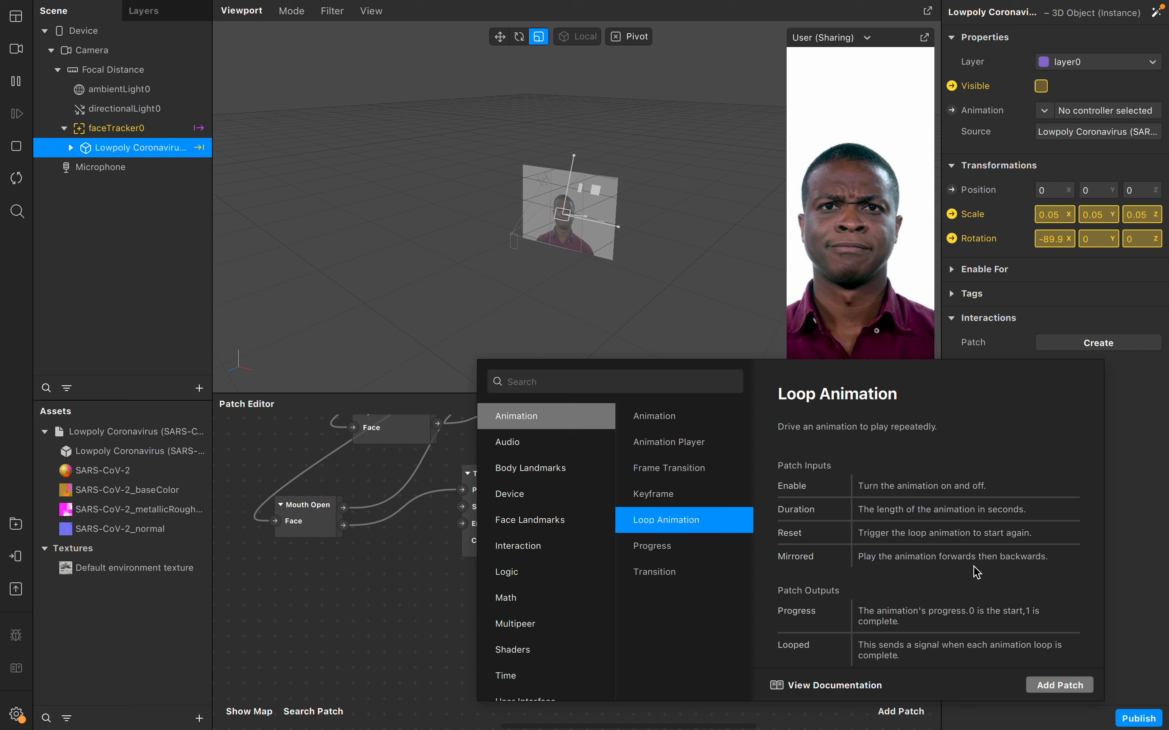
{"action": "scroll", "coordinate": [975, 572], "scroll_direction": "down", "scroll_amount": 3}
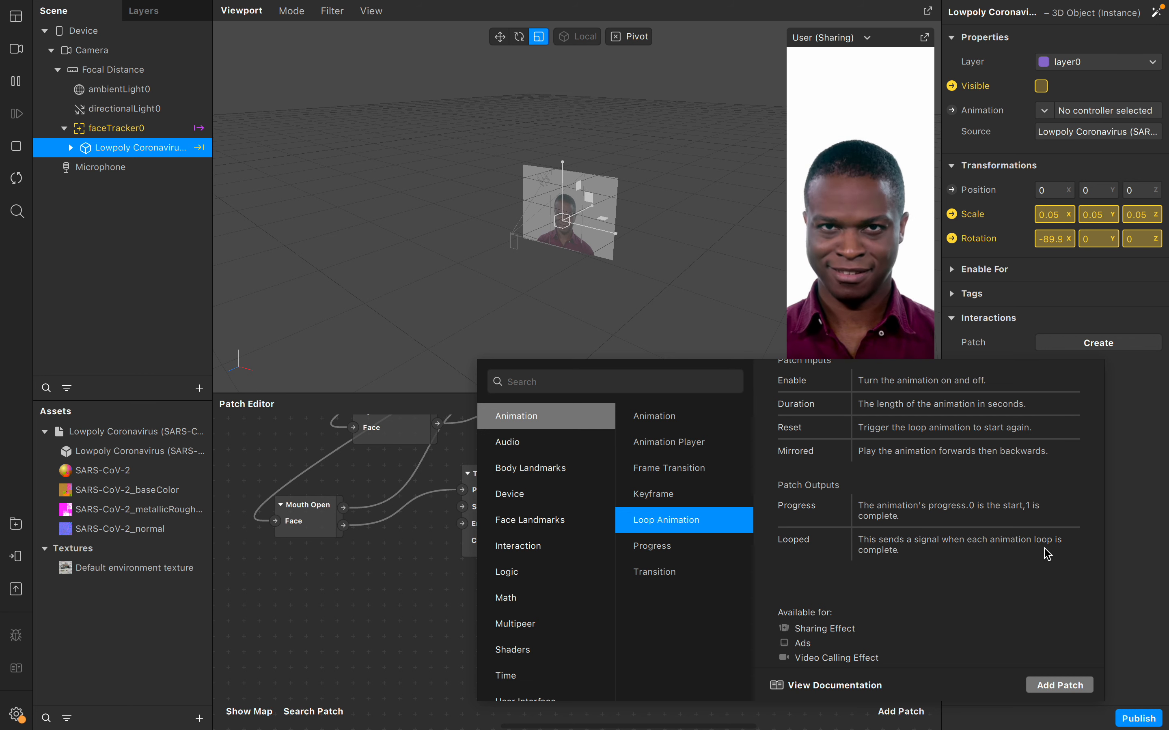
{"action": "left_click", "coordinate": [1060, 685]}
{"action": "left_click_drag", "start_coordinate": [656, 599], "coordinate": [507, 597]}
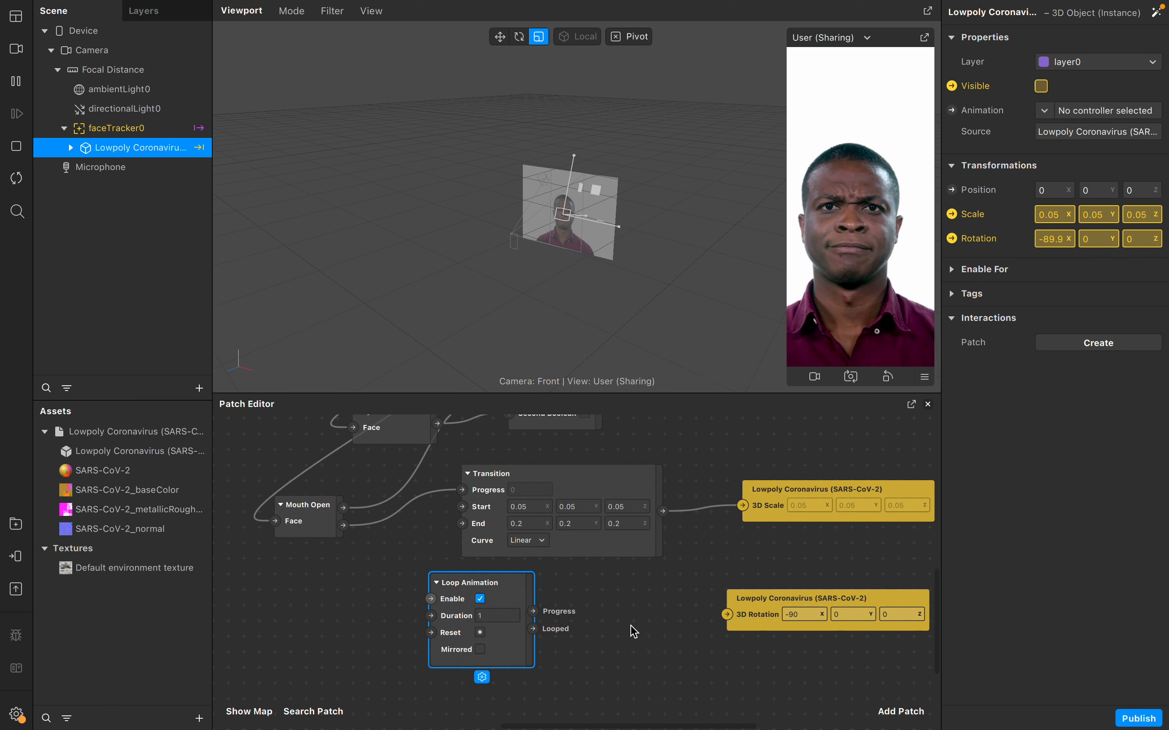
{"action": "left_click", "coordinate": [762, 607]}
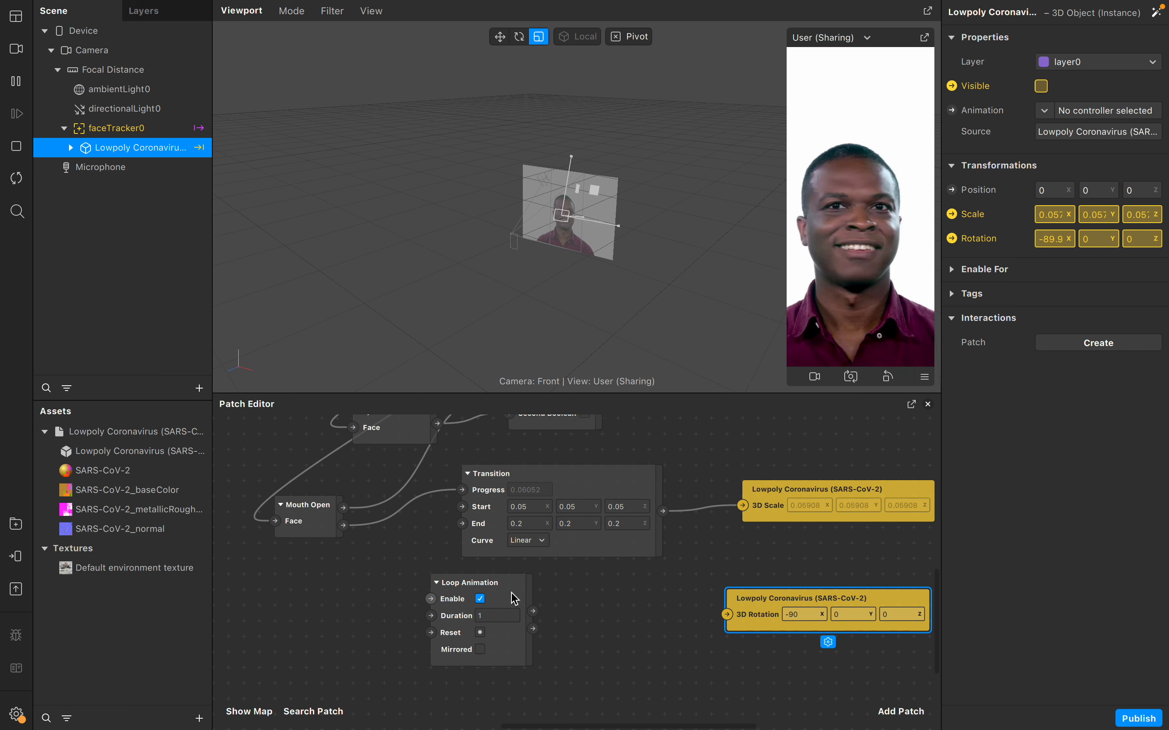
{"action": "left_click_drag", "start_coordinate": [497, 594], "coordinate": [351, 586]}
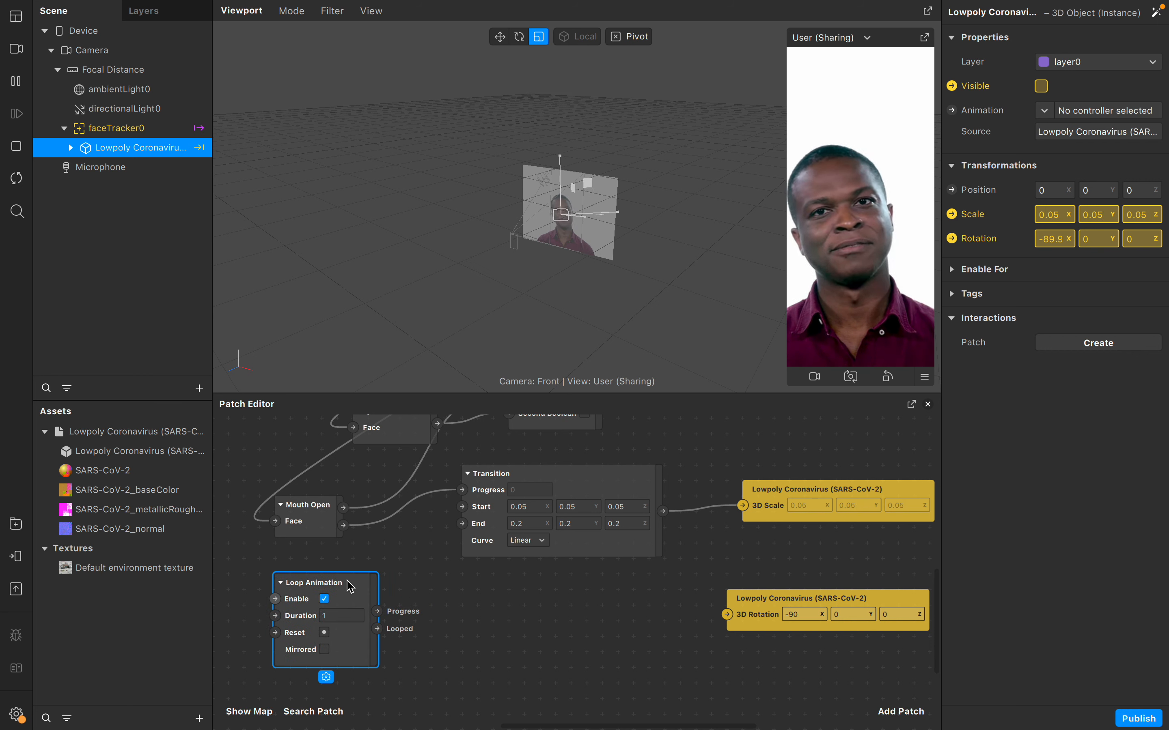
- Turn off the Enable option on the Loop Animation patch
{"action": "left_click", "coordinate": [325, 600]}
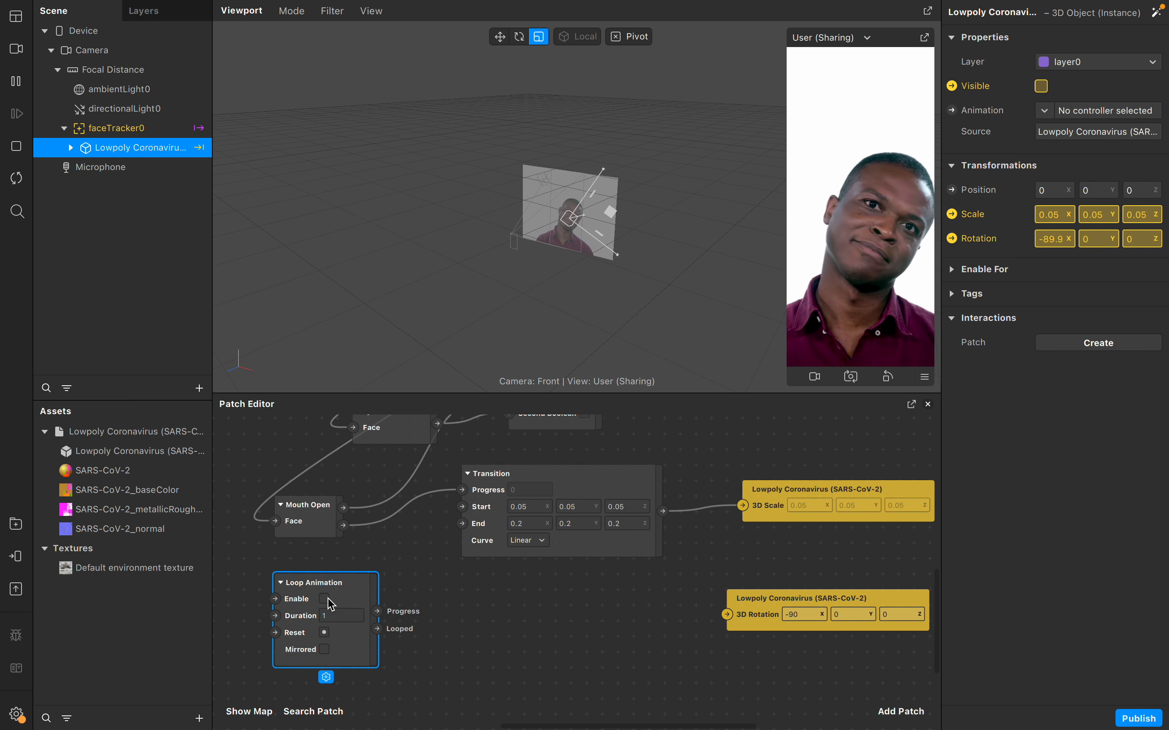
{"action": "left_click", "coordinate": [328, 599]}
{"action": "left_click", "coordinate": [328, 599]}
{"action": "left_click", "coordinate": [327, 600]}
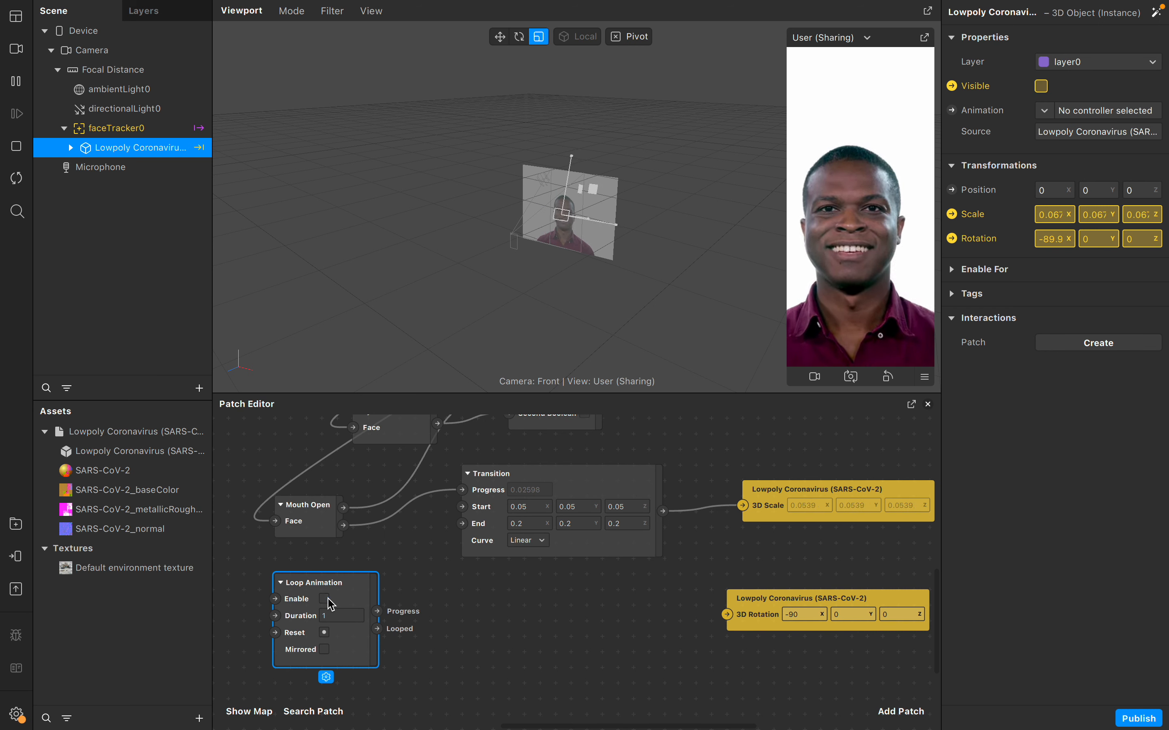
{"action": "left_click", "coordinate": [328, 599]}
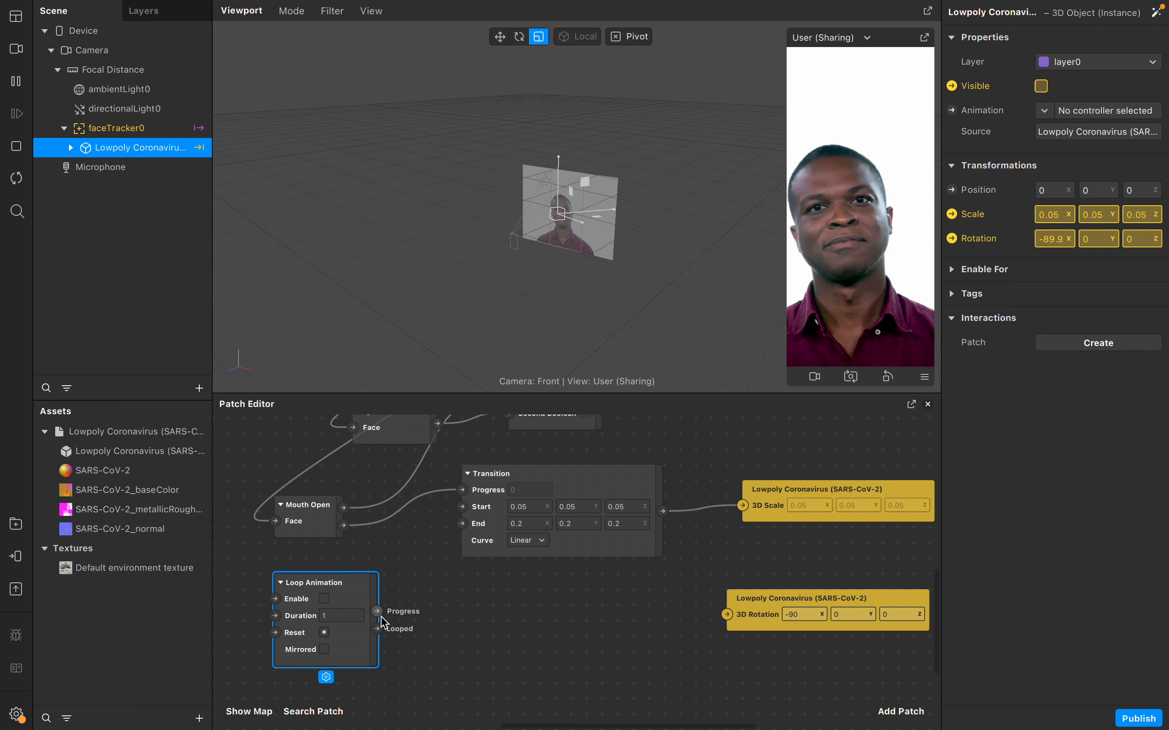
- Read the Loop Animation patch info, covering its Enable, Duration, Reset and Mirrored inputs and its Progress and Looped outputs
{"action": "left_click", "coordinate": [325, 677]}
{"action": "left_click", "coordinate": [363, 671]}
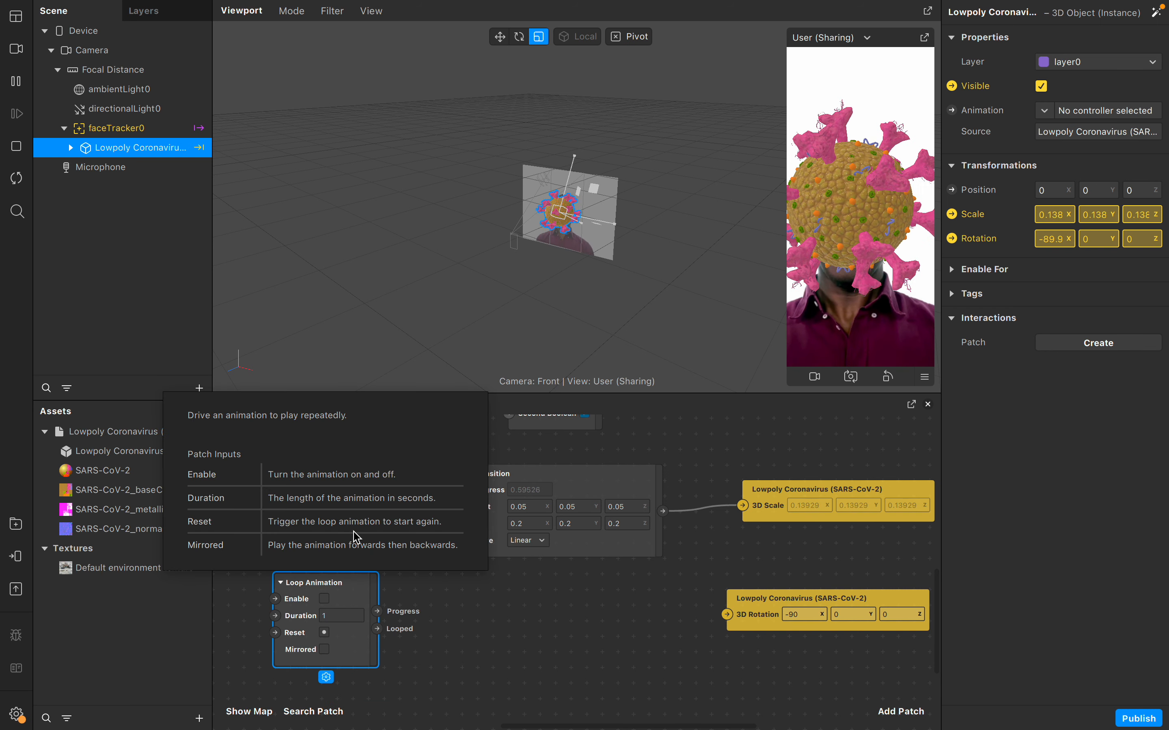
{"action": "scroll", "coordinate": [347, 529], "scroll_direction": "down", "scroll_amount": 5}
{"action": "scroll", "coordinate": [348, 532], "scroll_direction": "up", "scroll_amount": 2}
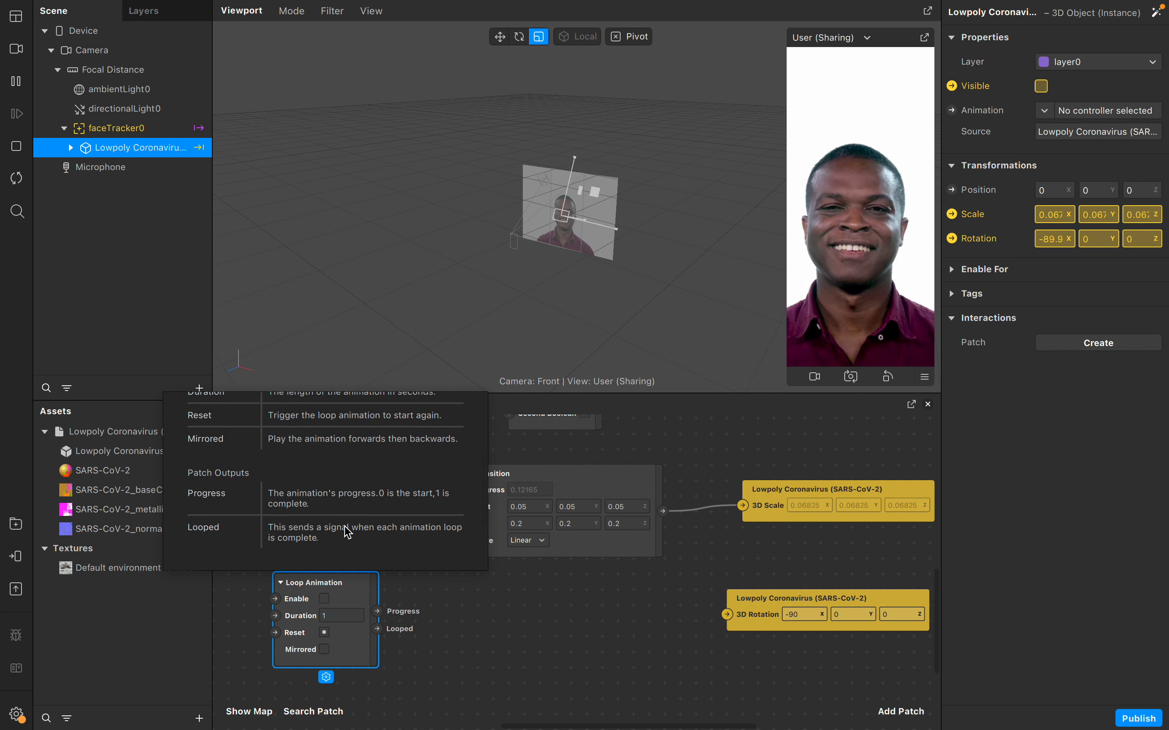
{"action": "scroll", "coordinate": [347, 532], "scroll_direction": "up", "scroll_amount": 3}
{"action": "scroll", "coordinate": [346, 531], "scroll_direction": "down", "scroll_amount": 3}
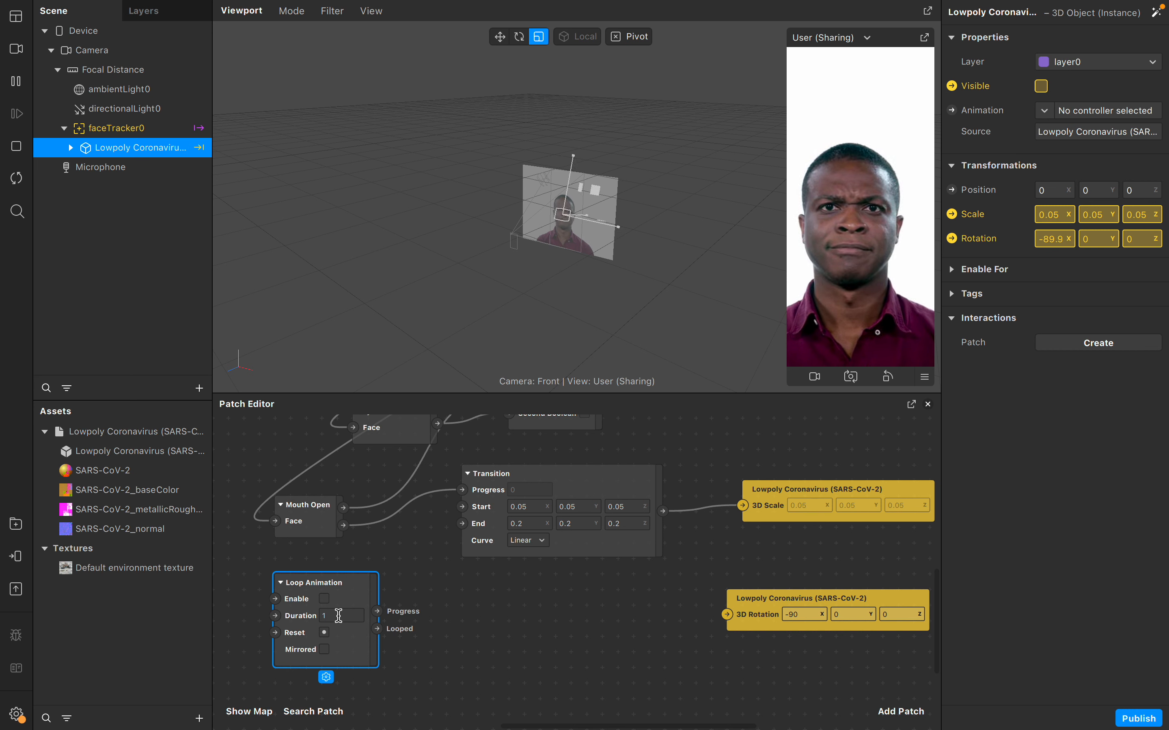
{"action": "left_click", "coordinate": [326, 677]}
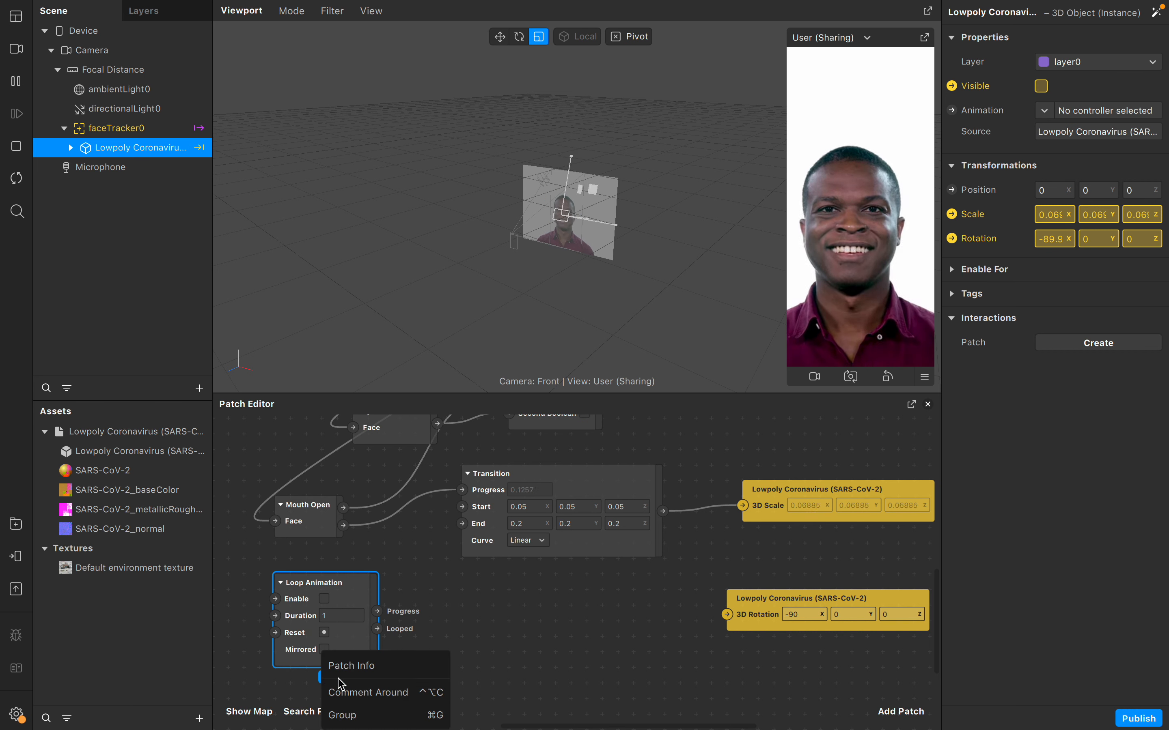
{"action": "left_click", "coordinate": [348, 666]}
{"action": "scroll", "coordinate": [334, 534], "scroll_direction": "down", "scroll_amount": 3}
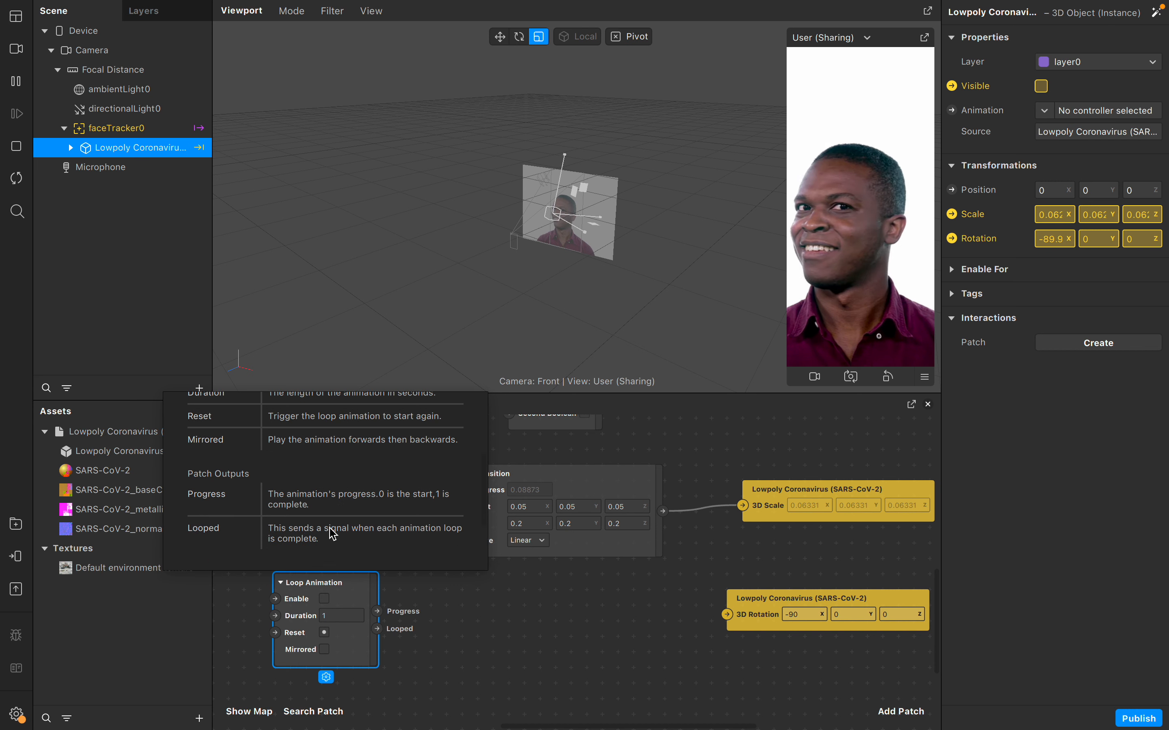
{"action": "scroll", "coordinate": [333, 531], "scroll_direction": "up", "scroll_amount": 3}
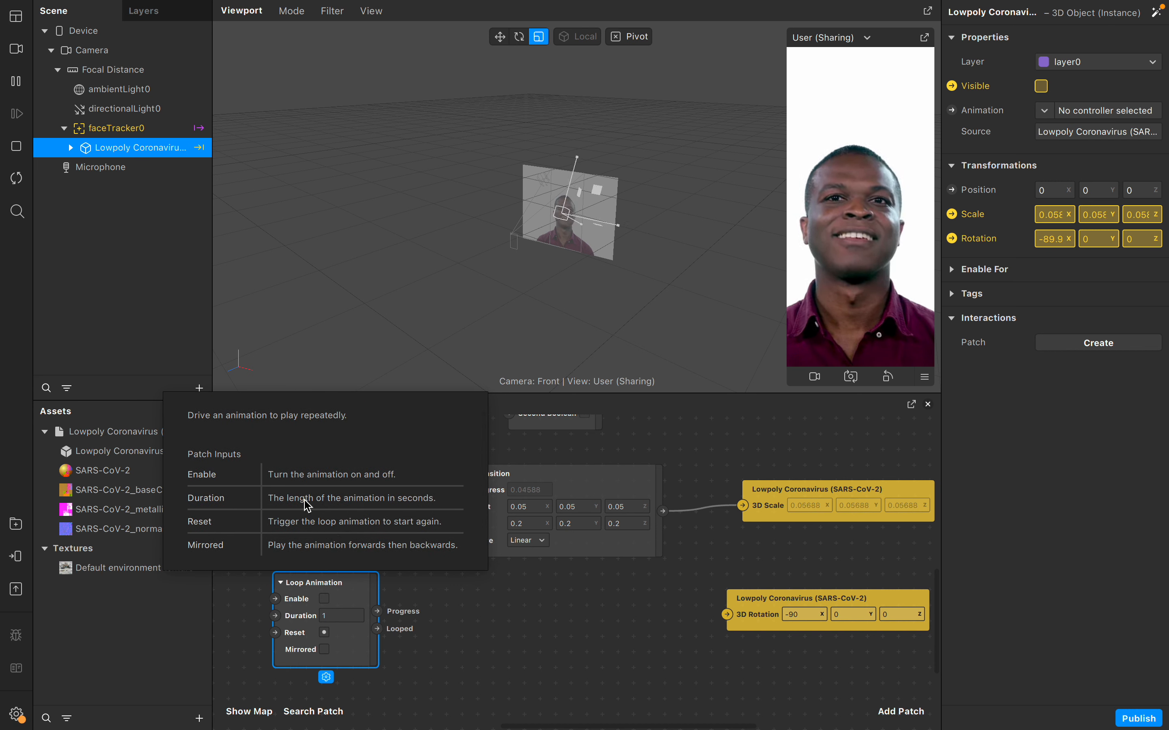
{"action": "left_click", "coordinate": [363, 593]}
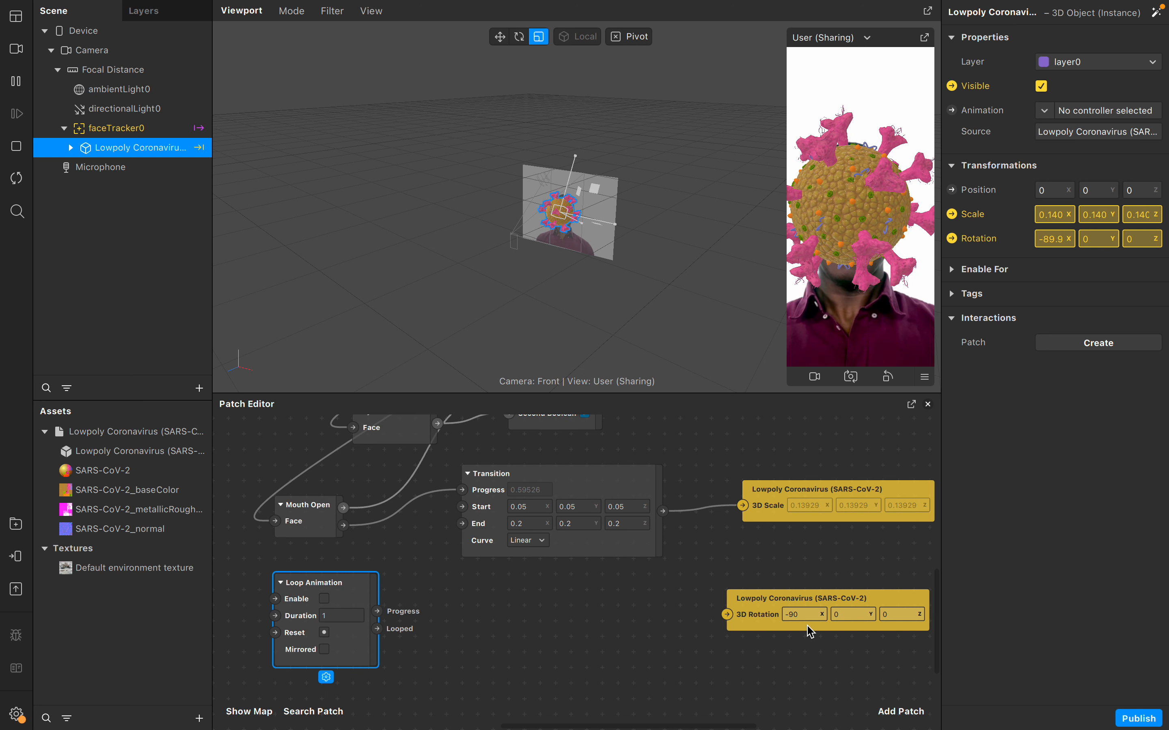
{"action": "left_click", "coordinate": [770, 599]}
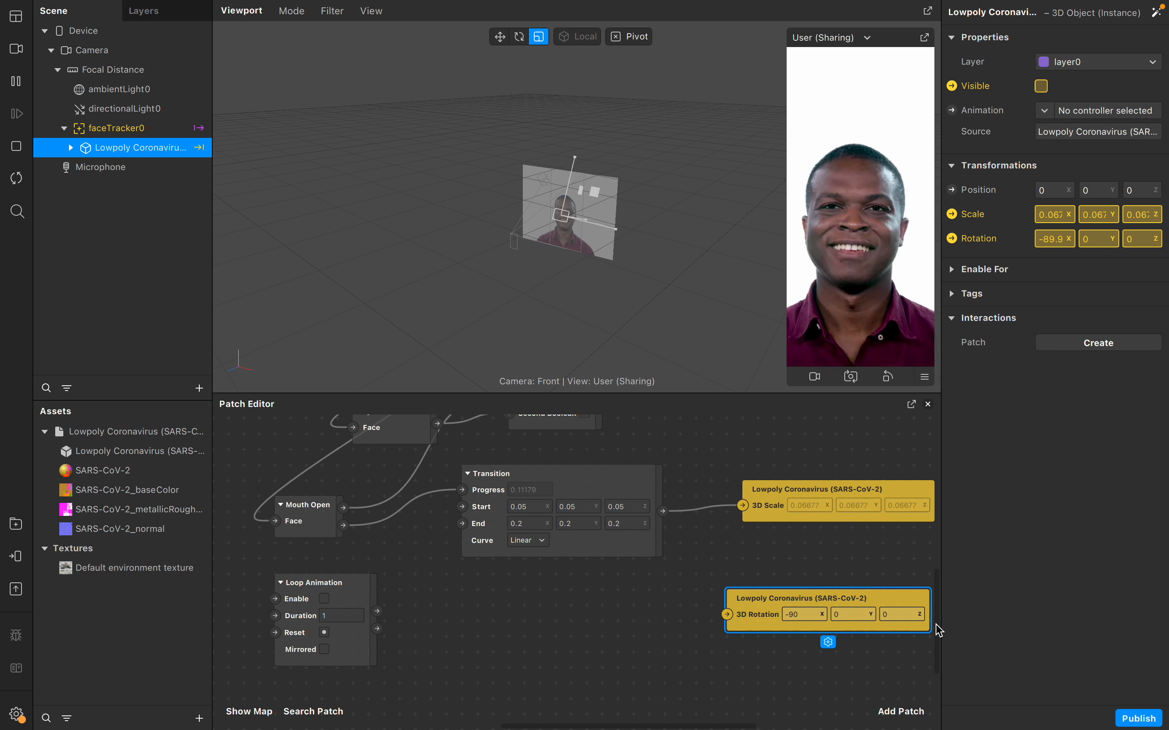
{"action": "left_click", "coordinate": [596, 479]}
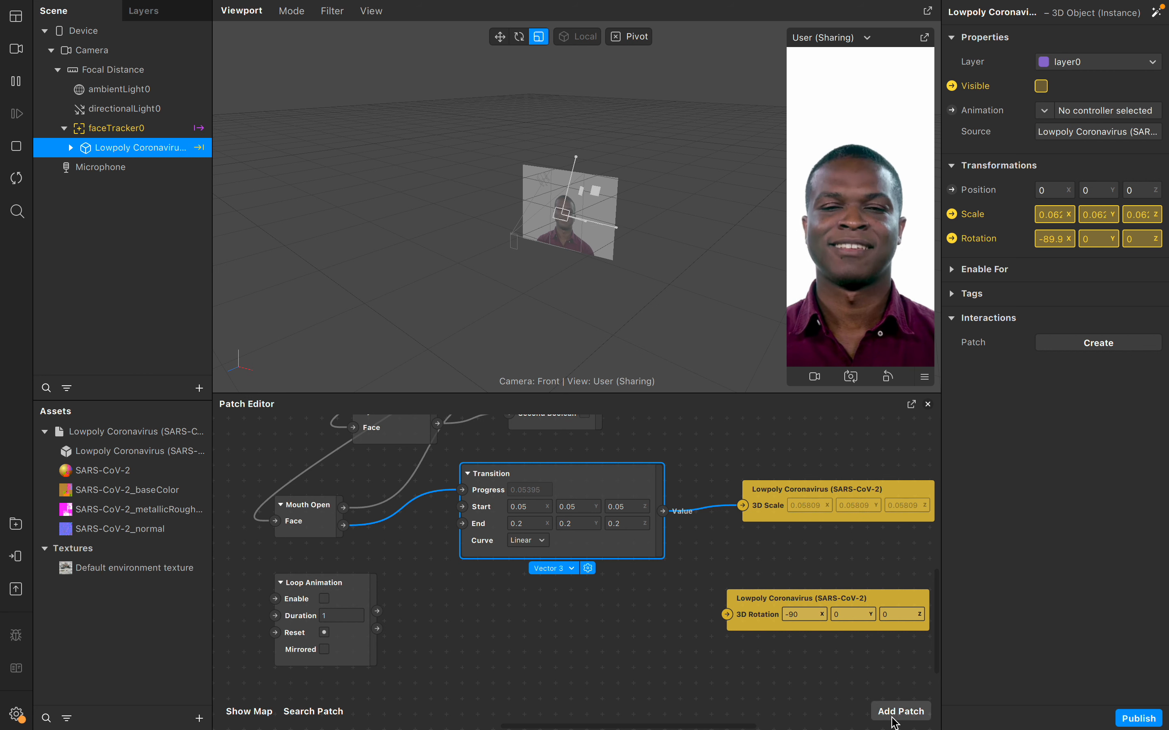
{"action": "left_click", "coordinate": [365, 603]}
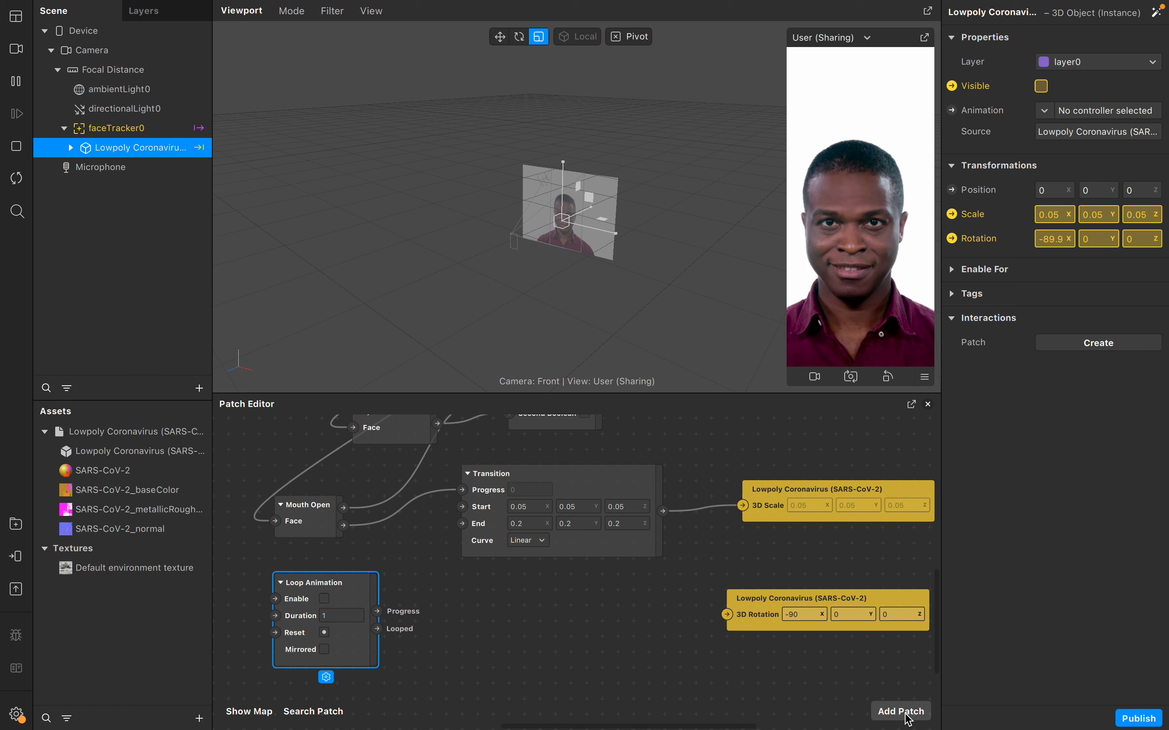
{"action": "left_click", "coordinate": [828, 601]}
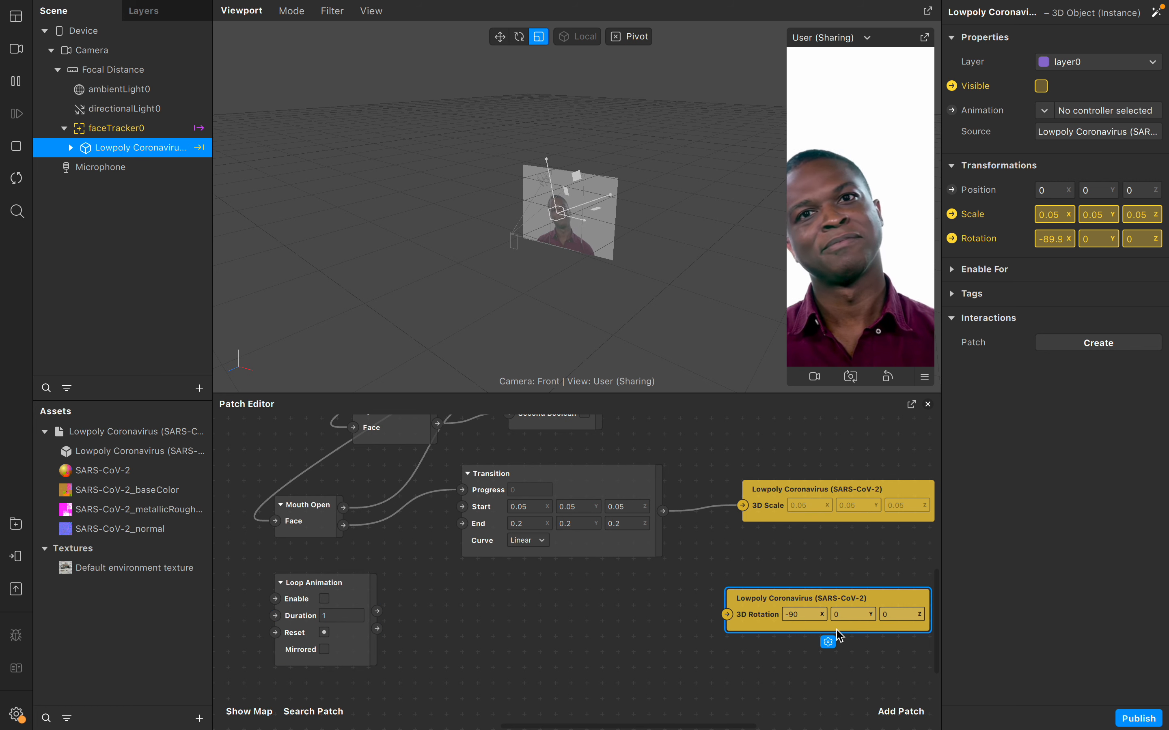
- Search the patch list for "tran" and add a second Transition patch to the graph
{"action": "left_click", "coordinate": [901, 712]}
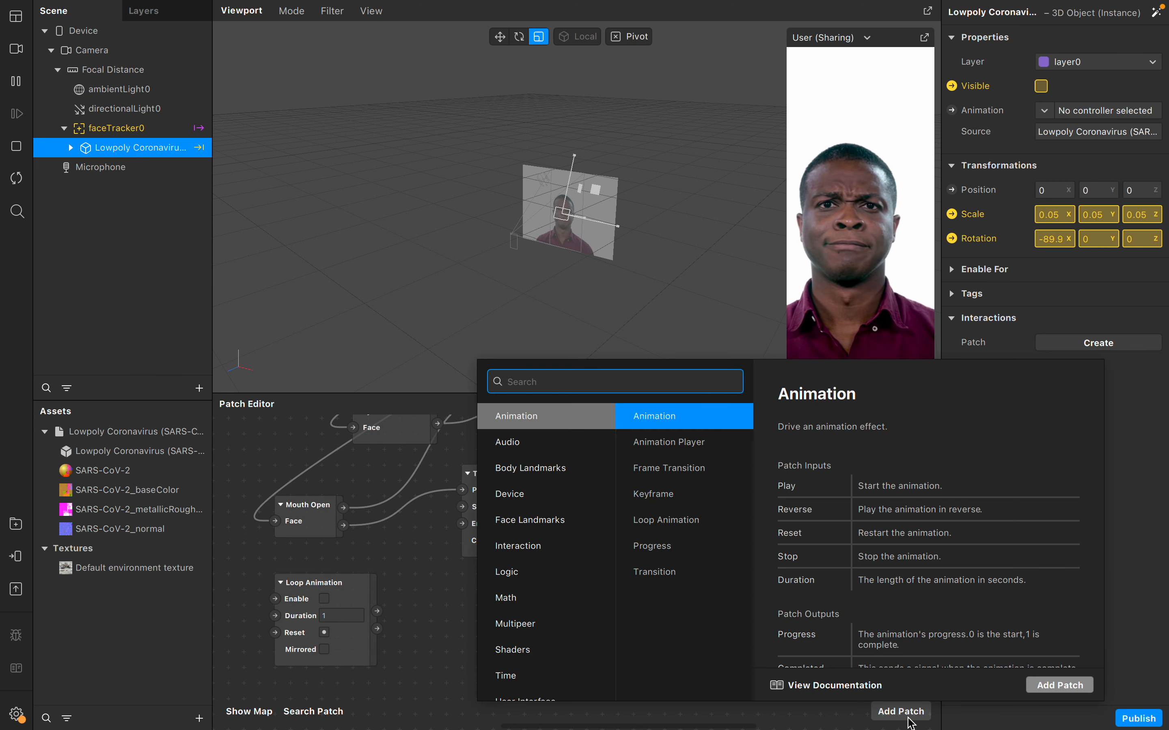
{"action": "type", "text": "tra"}
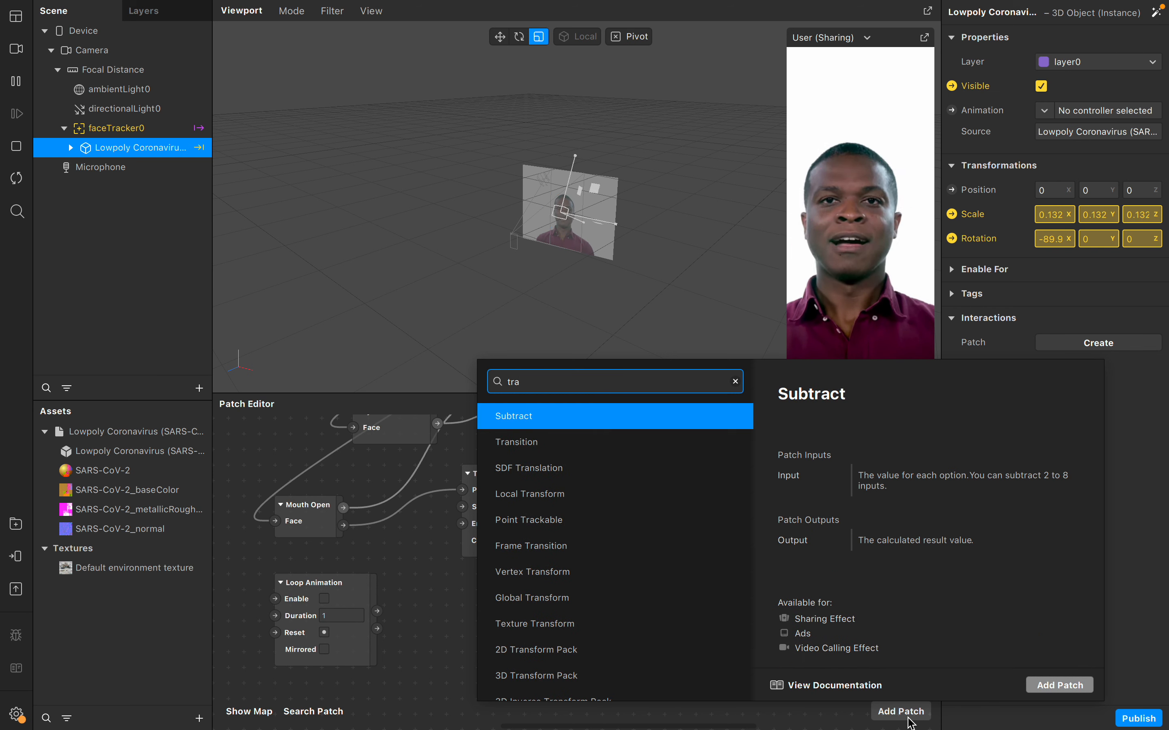
{"action": "key", "text": "BackSpace"}
{"action": "key", "text": "BackSpace"}
{"action": "type", "text": "a"}
{"action": "key", "text": "BackSpace"}
{"action": "type", "text": "ran"}
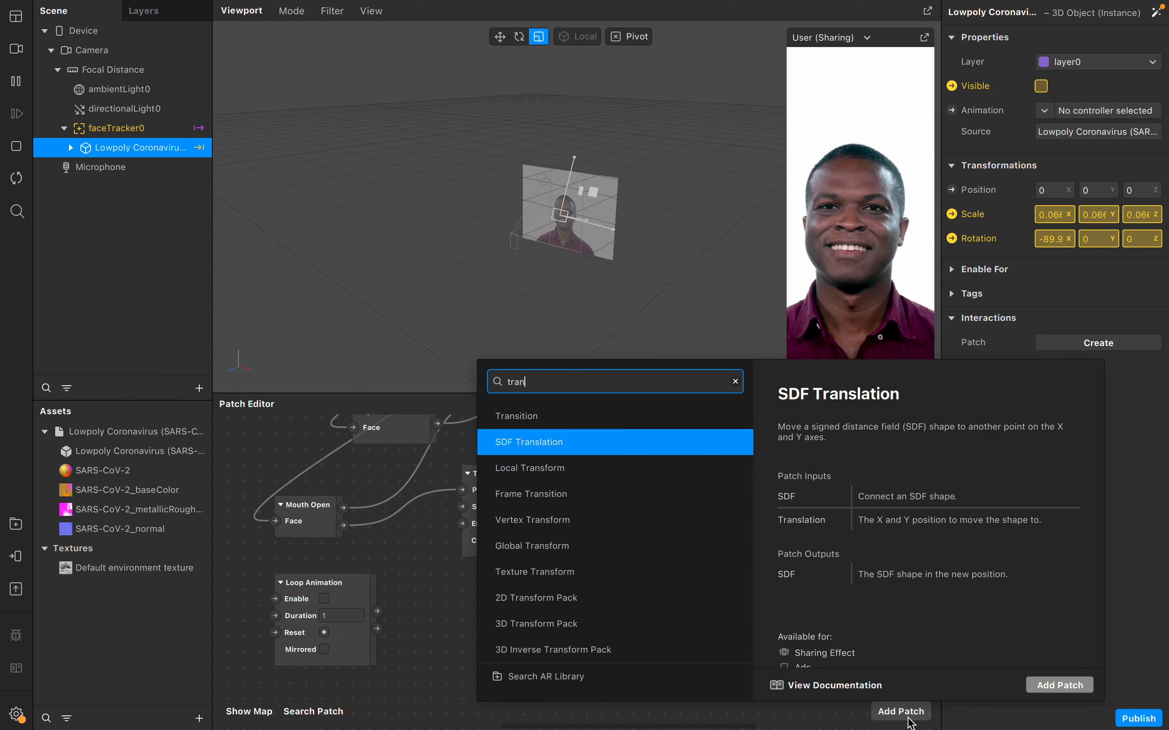
{"action": "key", "text": "Up"}
{"action": "key", "text": "Return"}
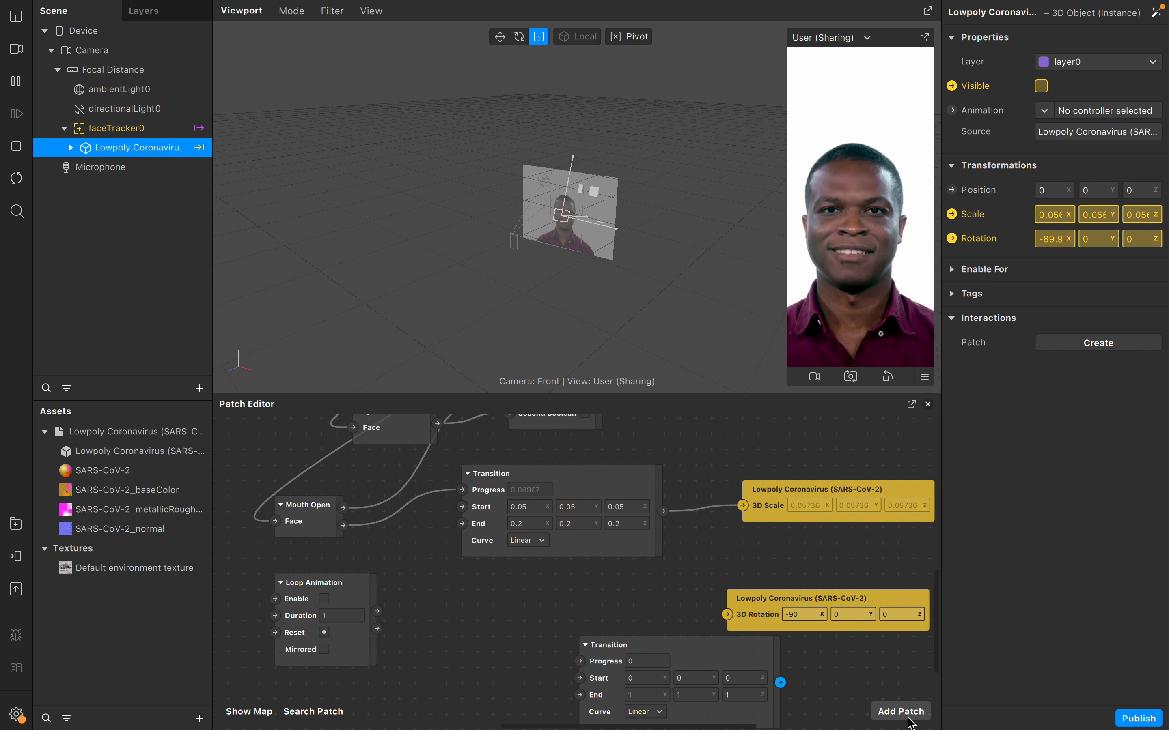
- Place the new Transition patch between the Loop Animation and 3D Rotation patches and set its Start X to -90
{"action": "left_click_drag", "start_coordinate": [687, 657], "coordinate": [576, 608]}
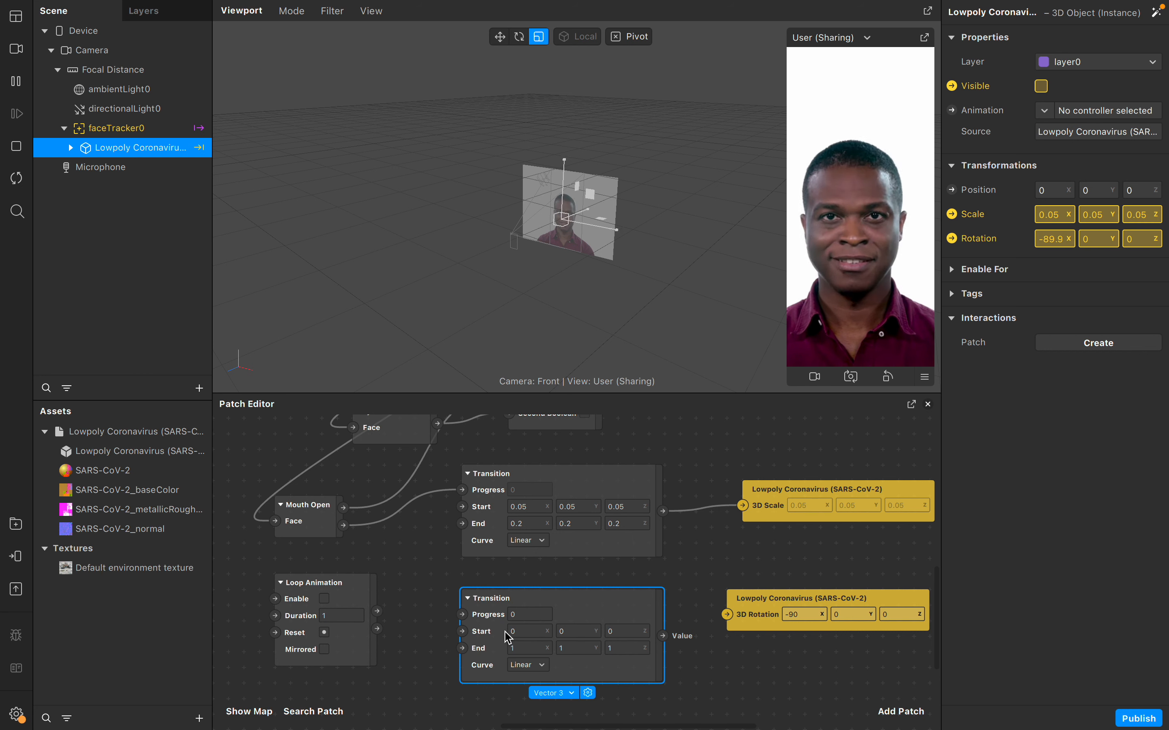
{"action": "left_click", "coordinate": [529, 631]}
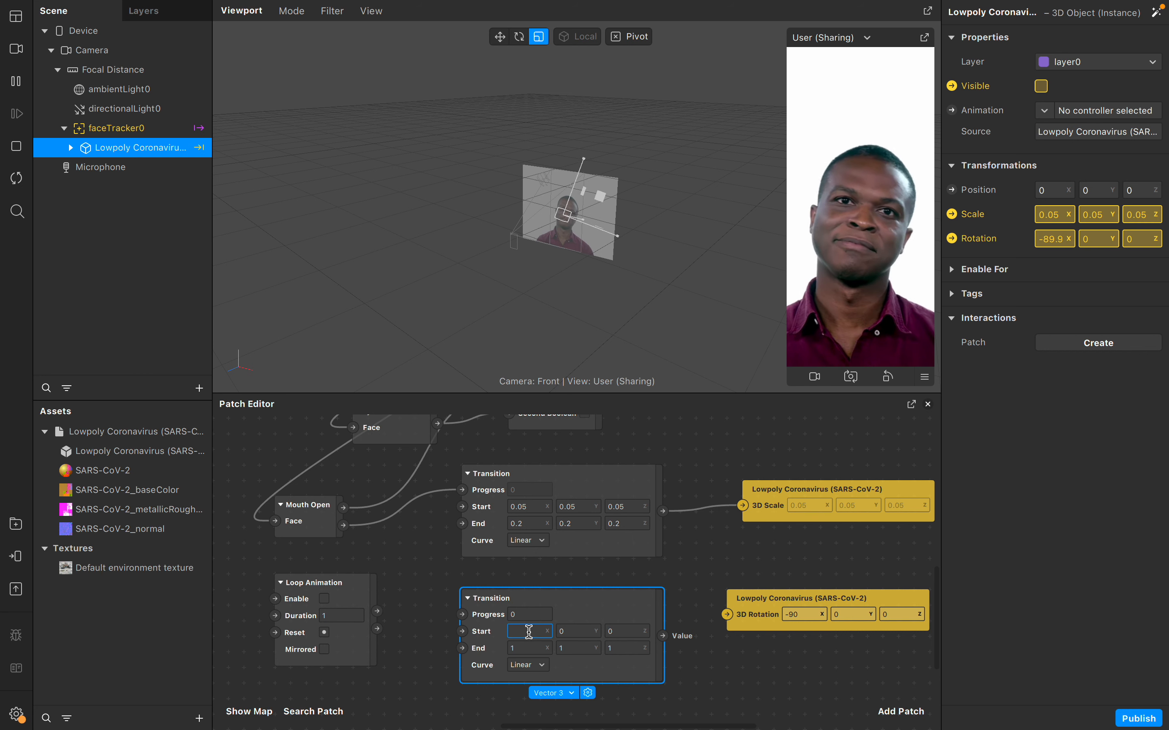
{"action": "type", "text": "-90"}
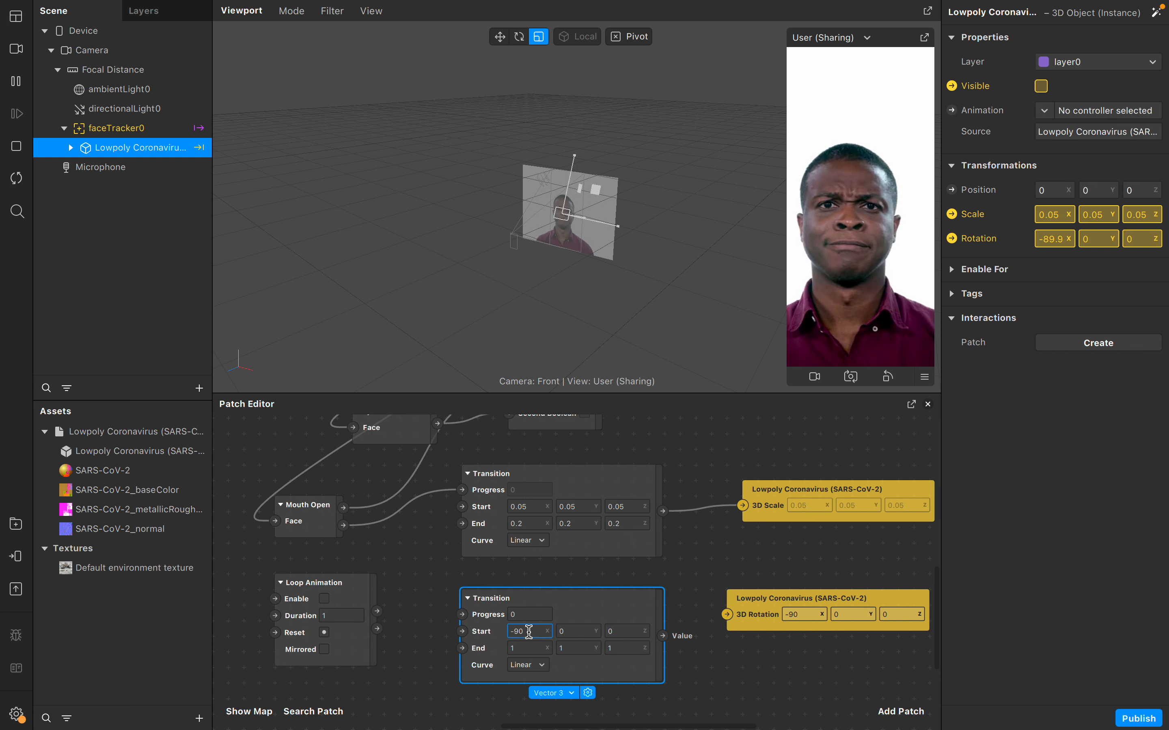
{"action": "key", "text": "Tab"}
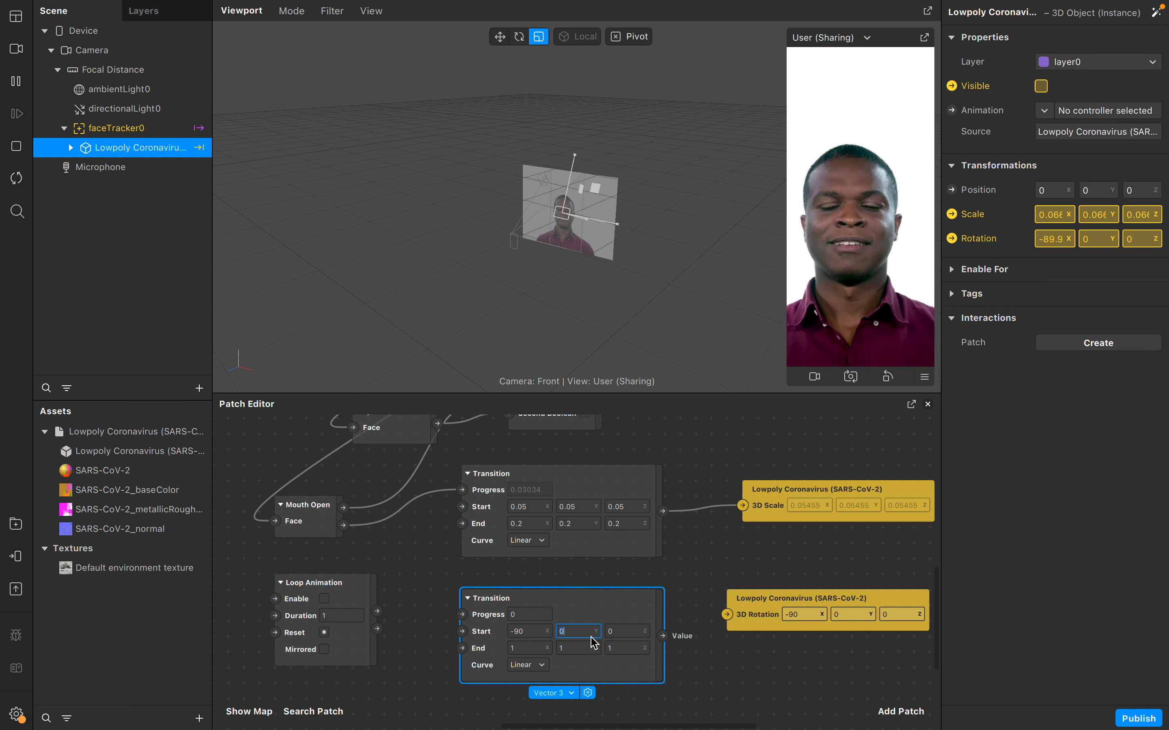
{"action": "left_click", "coordinate": [622, 631]}
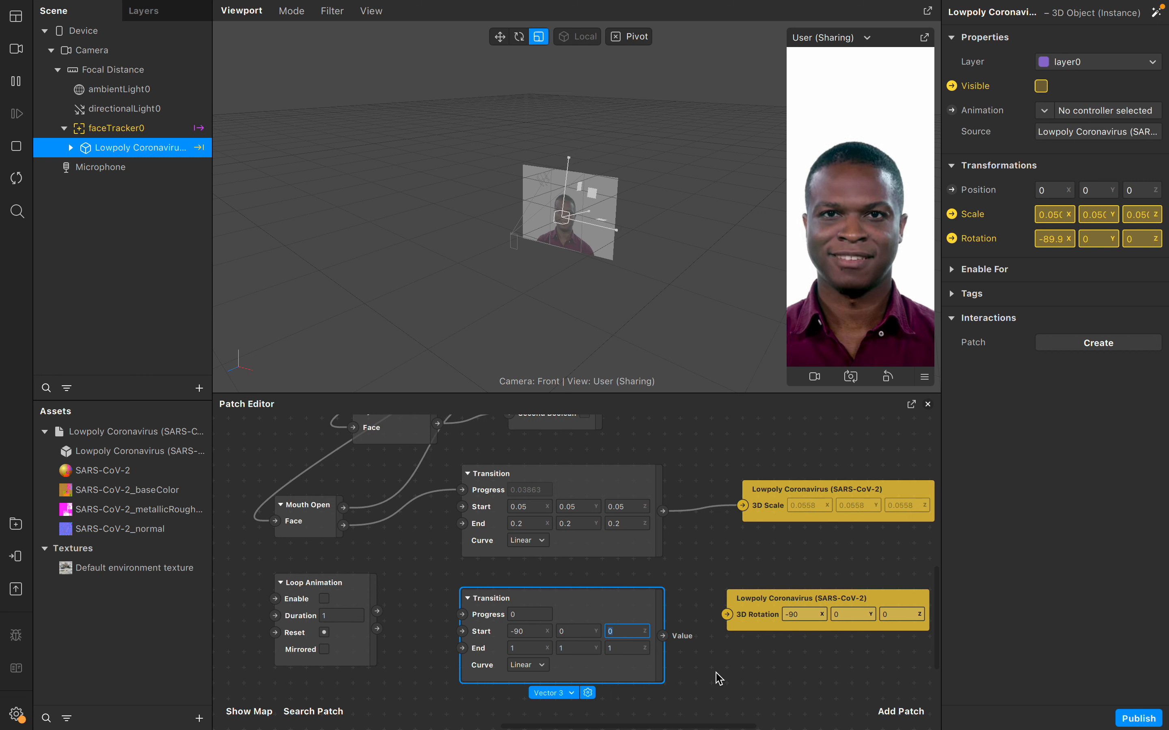
- Set the End X of the rotation Transition patch to -90
{"action": "left_click", "coordinate": [537, 653]}
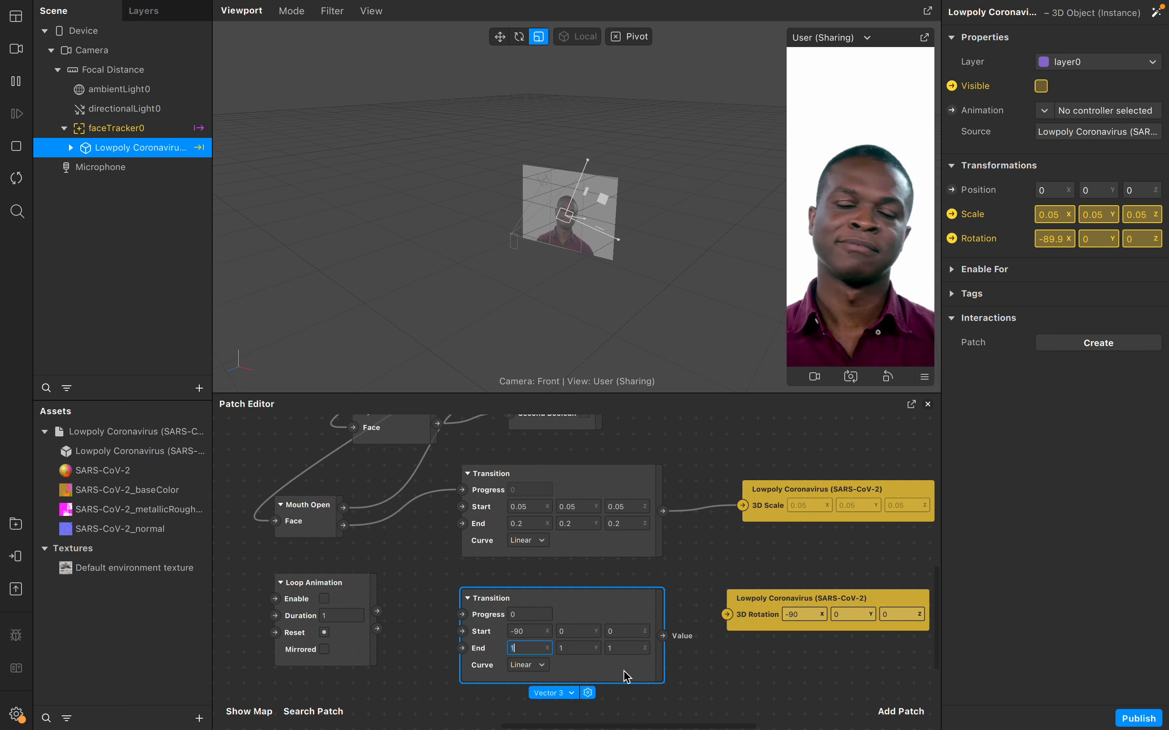
{"action": "key", "text": "BackSpace"}
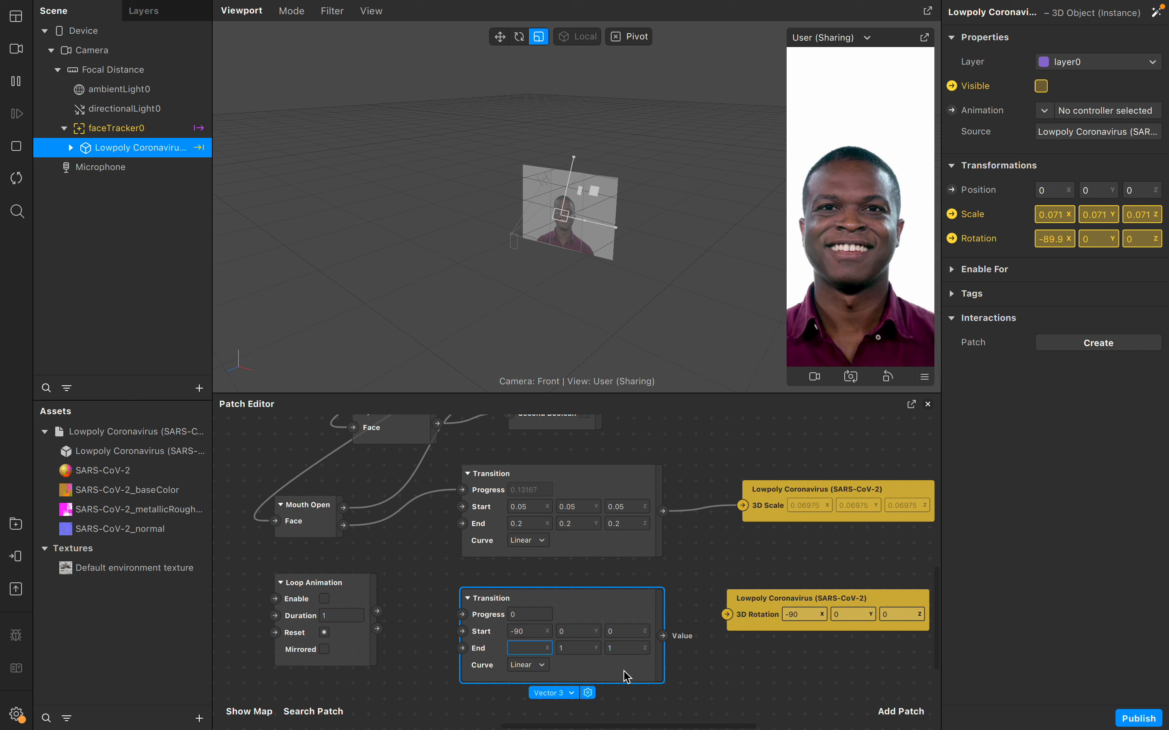
{"action": "type", "text": "-"}
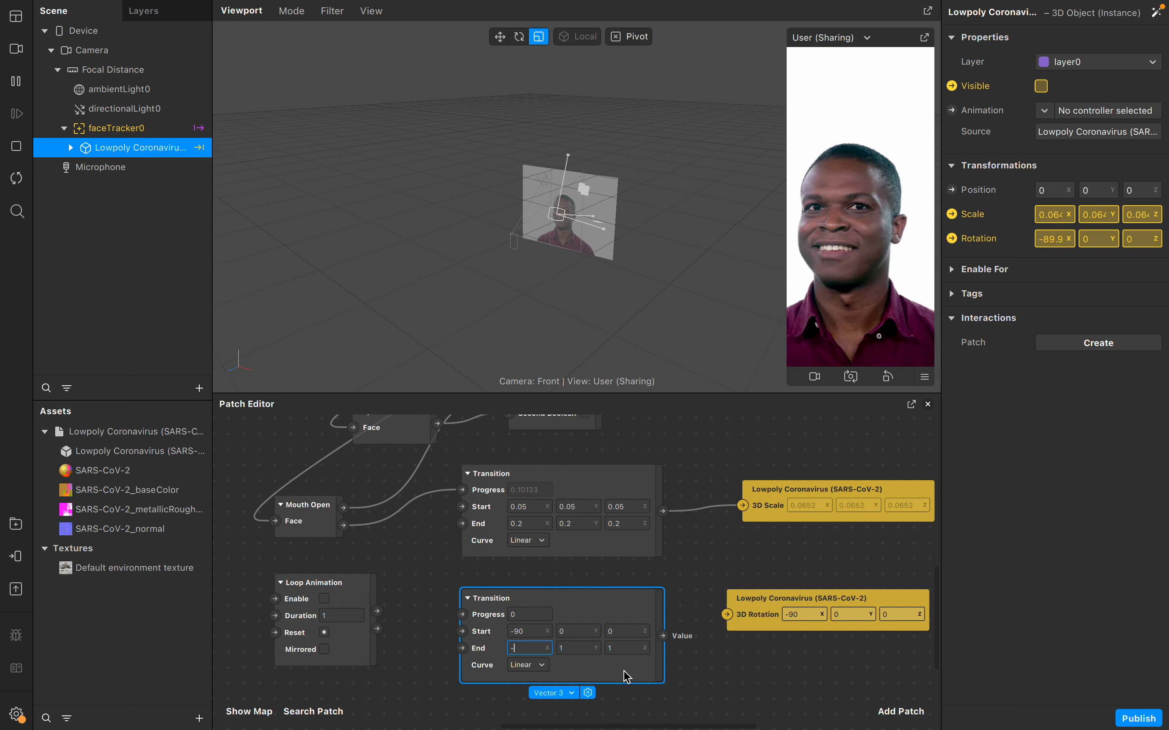
{"action": "type", "text": "90"}
{"action": "key", "text": "Return"}
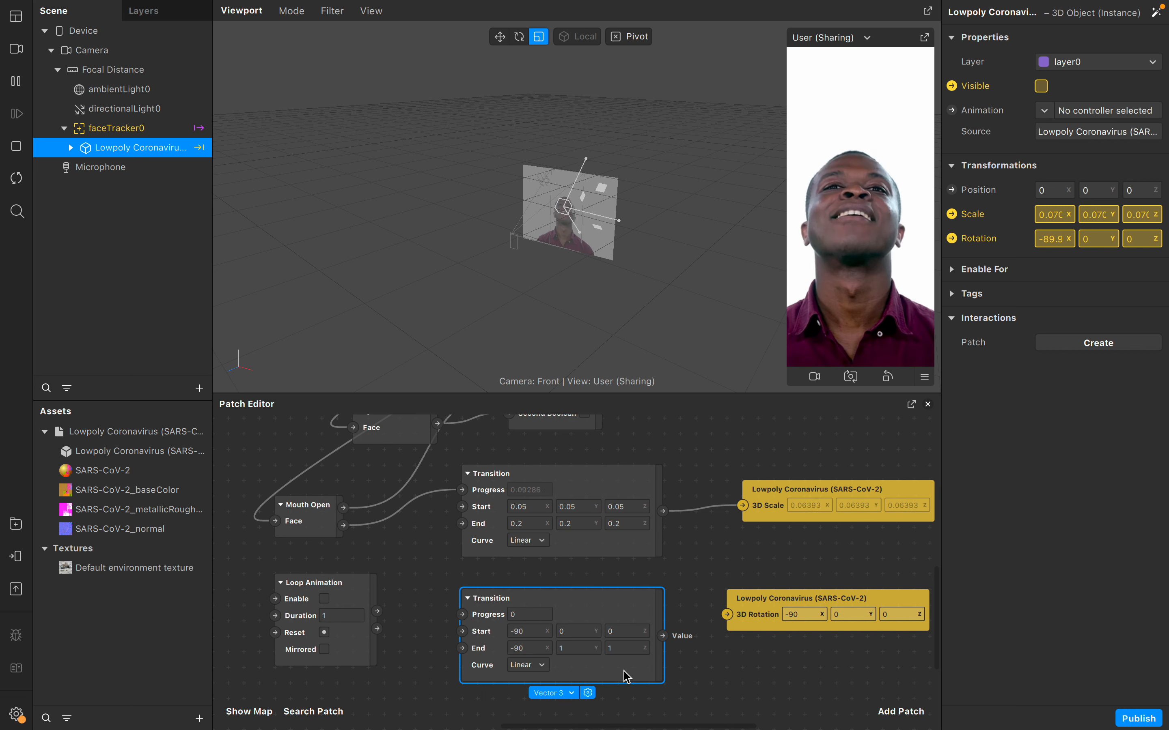
{"action": "left_click", "coordinate": [577, 648]}
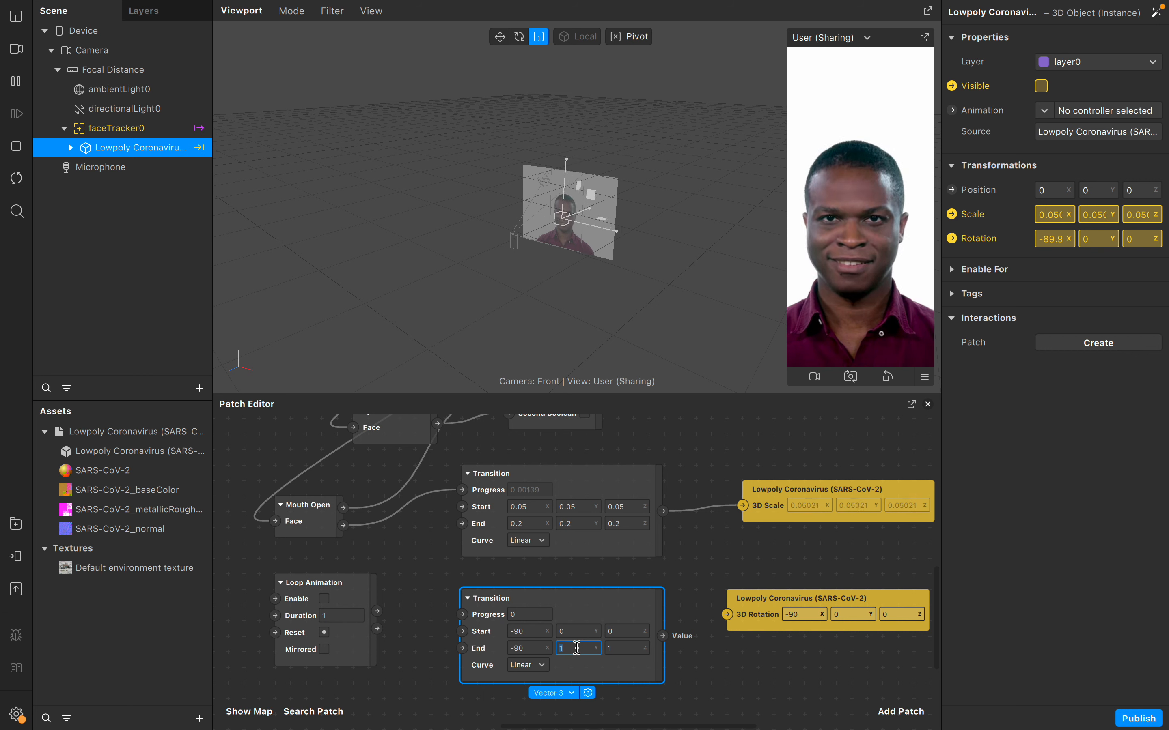
- Try out the Enable option of the Loop Animation patch by switching it on and off
{"action": "left_click", "coordinate": [342, 604]}
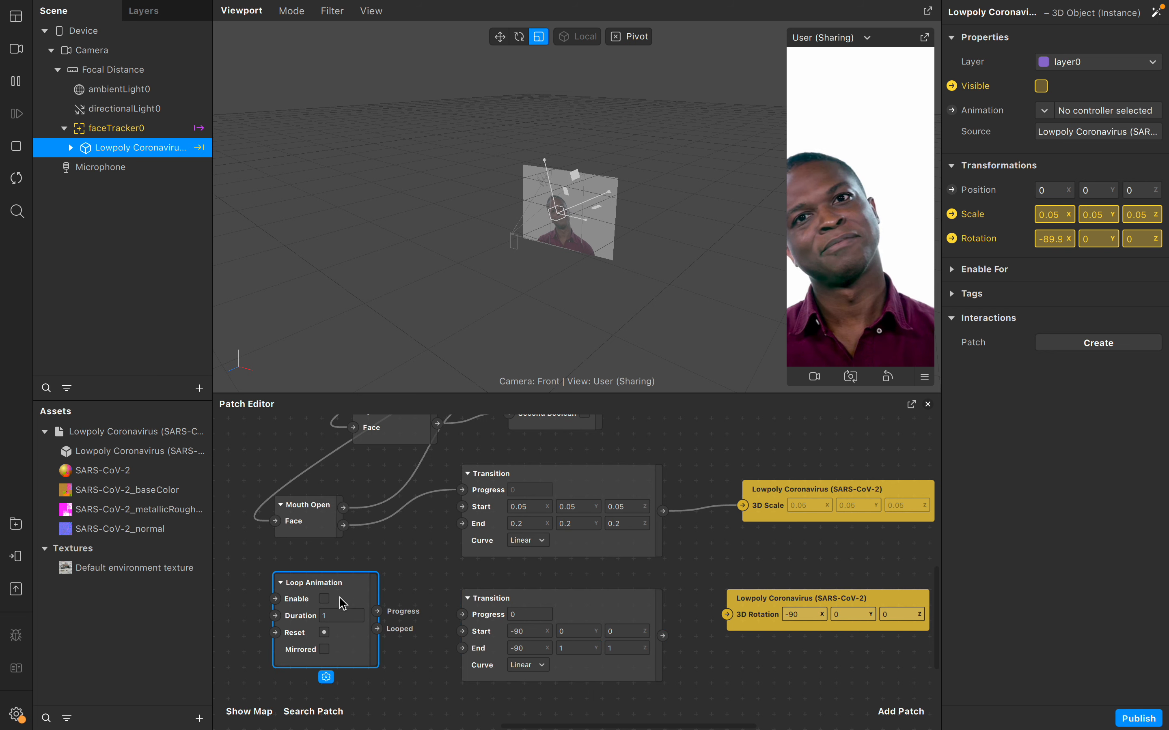
{"action": "left_click", "coordinate": [325, 600]}
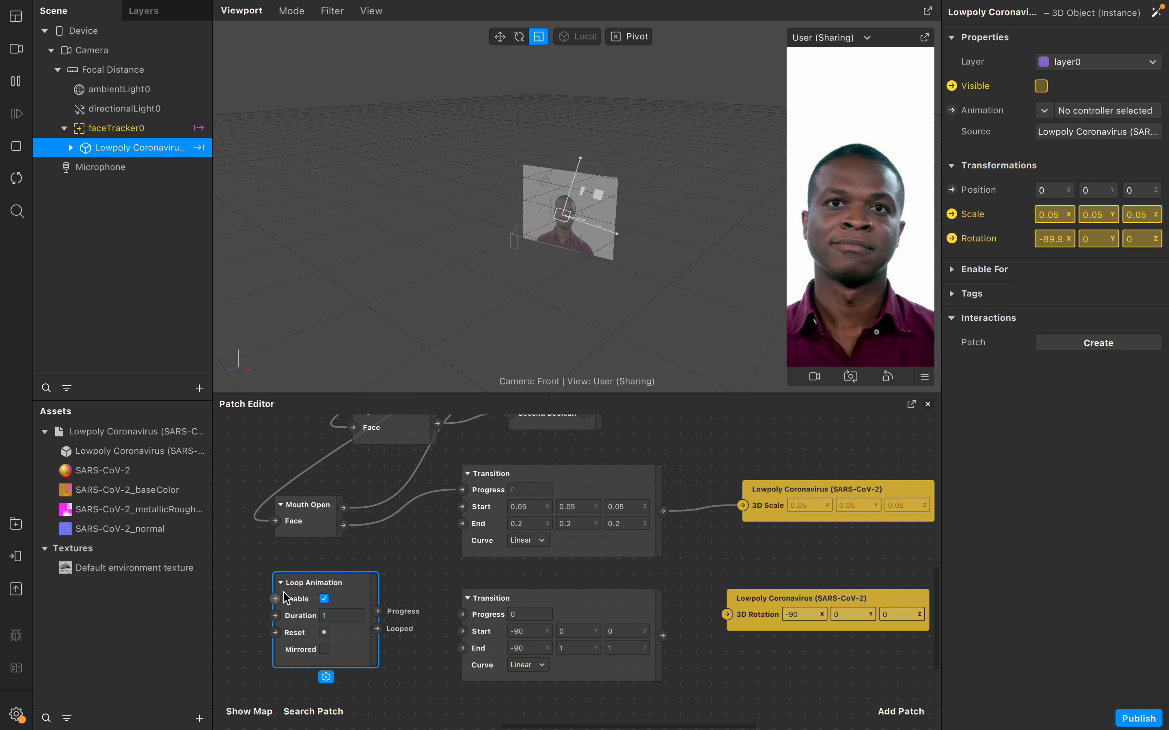
{"action": "left_click", "coordinate": [325, 599]}
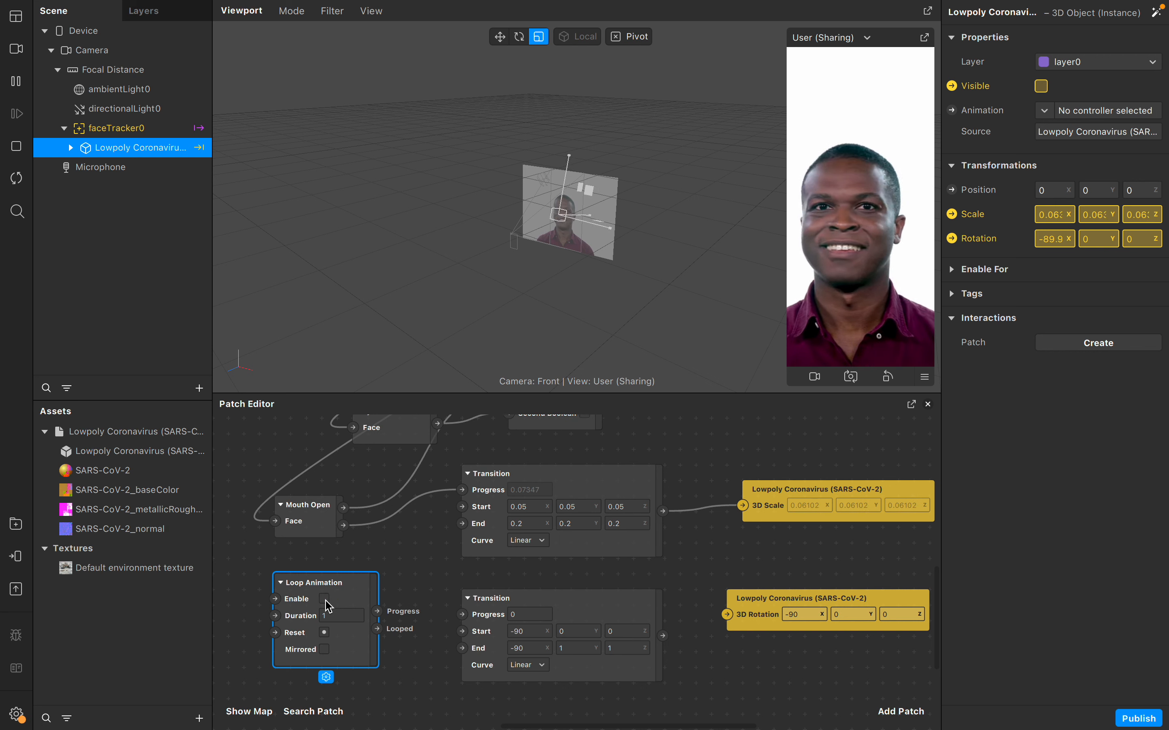
{"action": "left_click", "coordinate": [326, 601]}
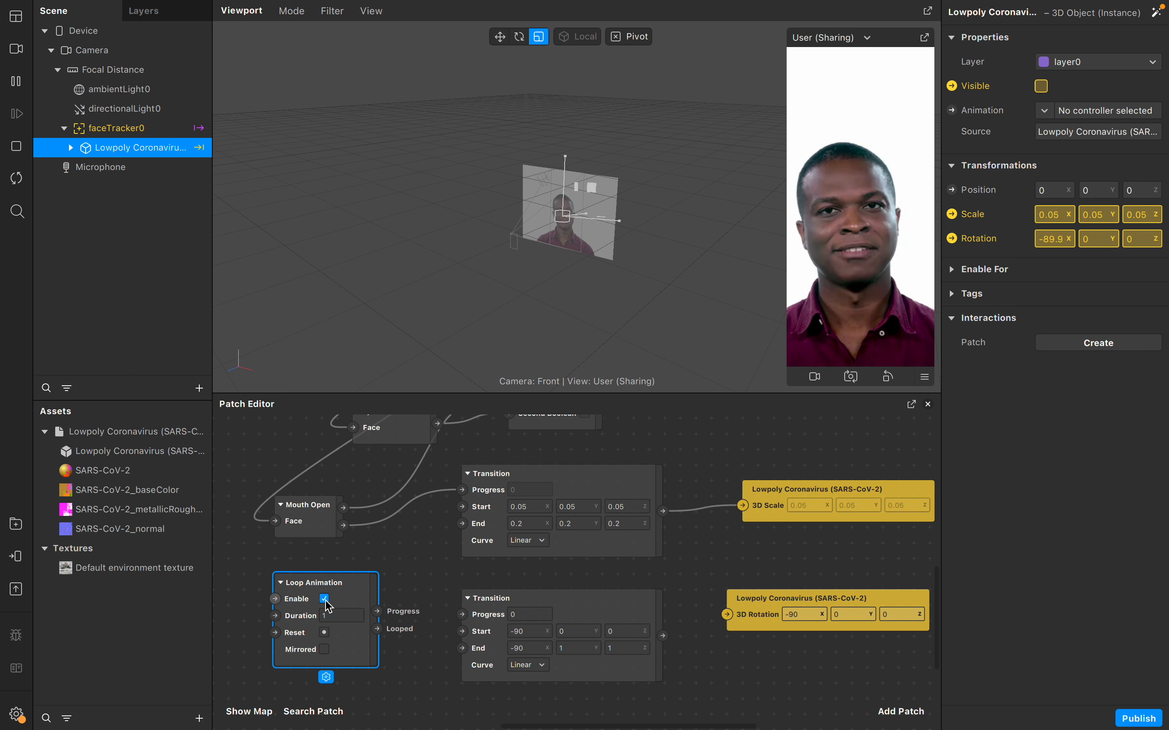
{"action": "left_click", "coordinate": [326, 600]}
{"action": "left_click", "coordinate": [326, 600]}
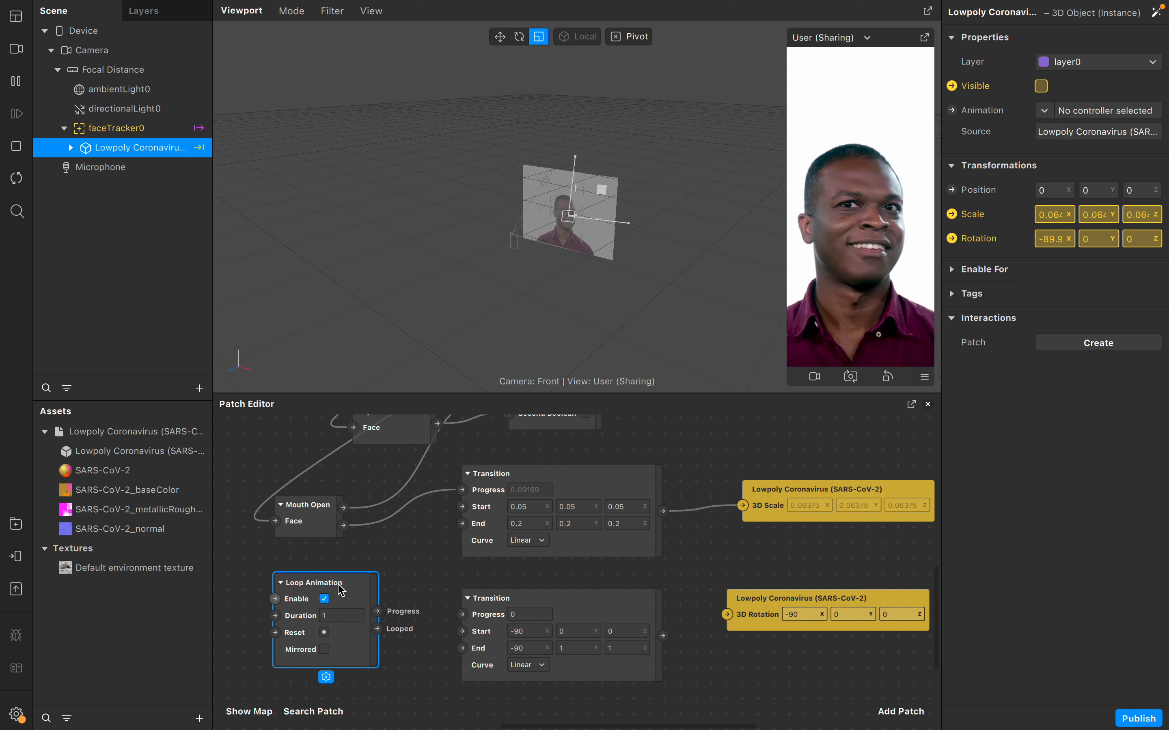
{"action": "left_click", "coordinate": [325, 599]}
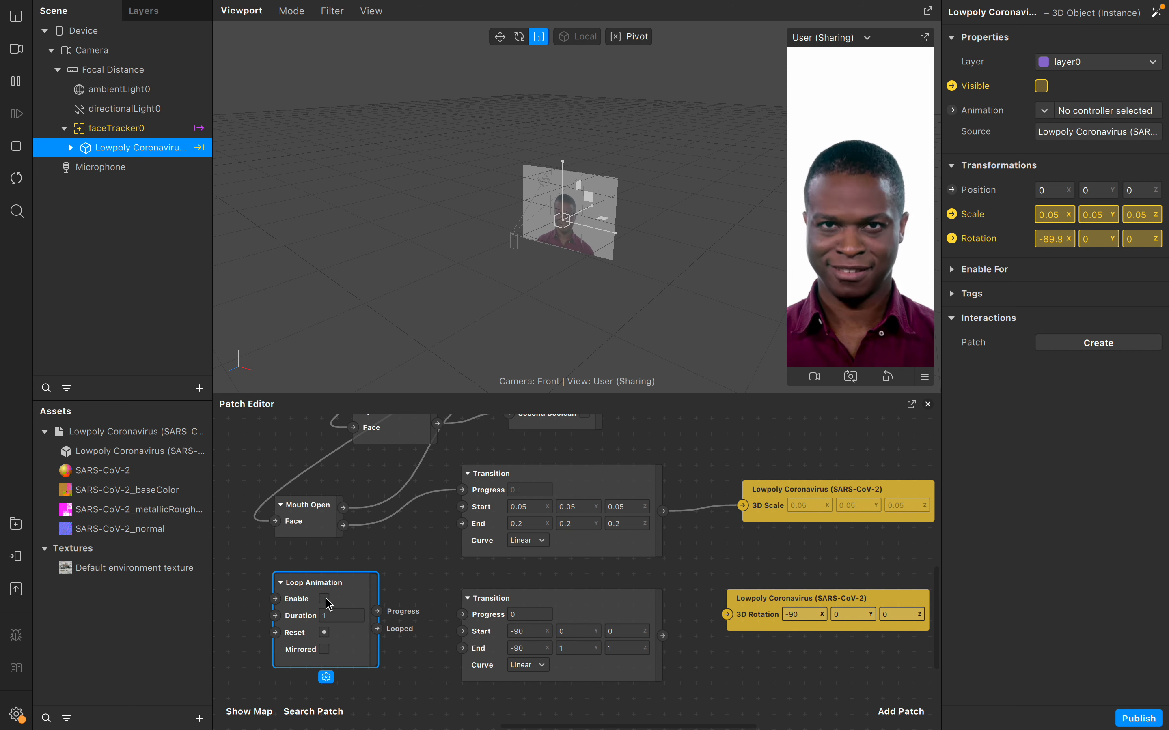
- Enable the Loop Animation and wire its Progress output through the lower Transition patch to the model's 3D Rotation
{"action": "left_click", "coordinate": [325, 600]}
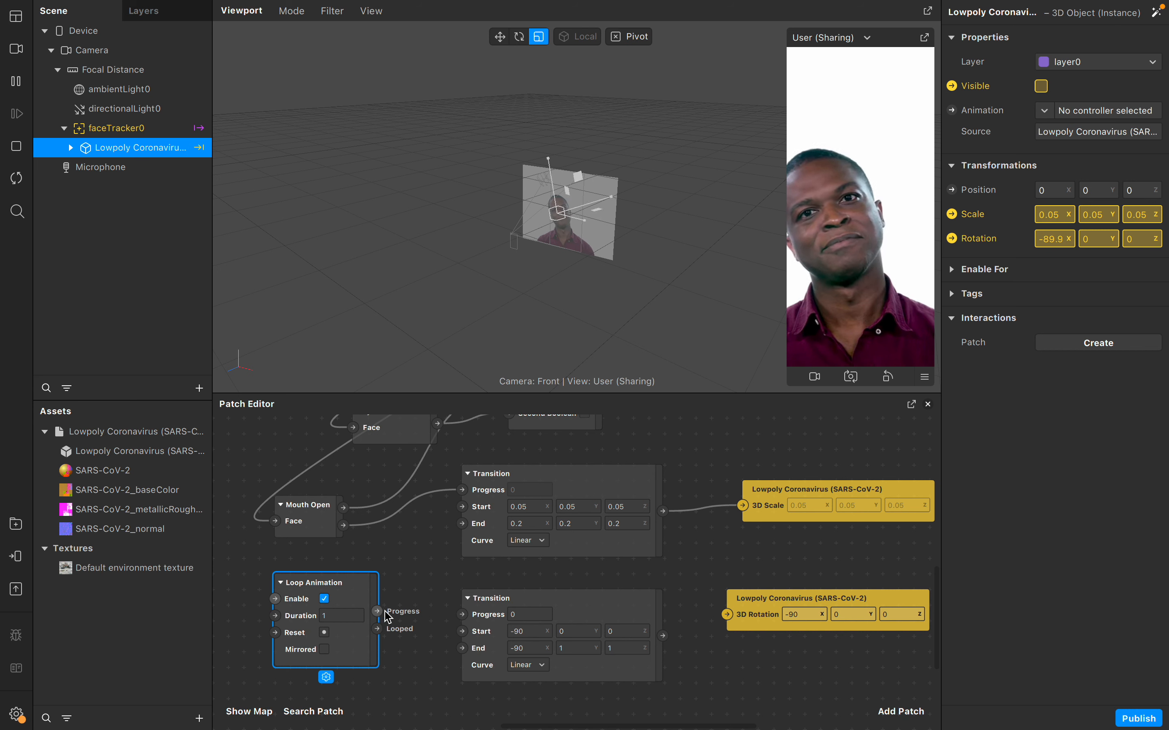
{"action": "left_click_drag", "start_coordinate": [378, 612], "coordinate": [462, 615]}
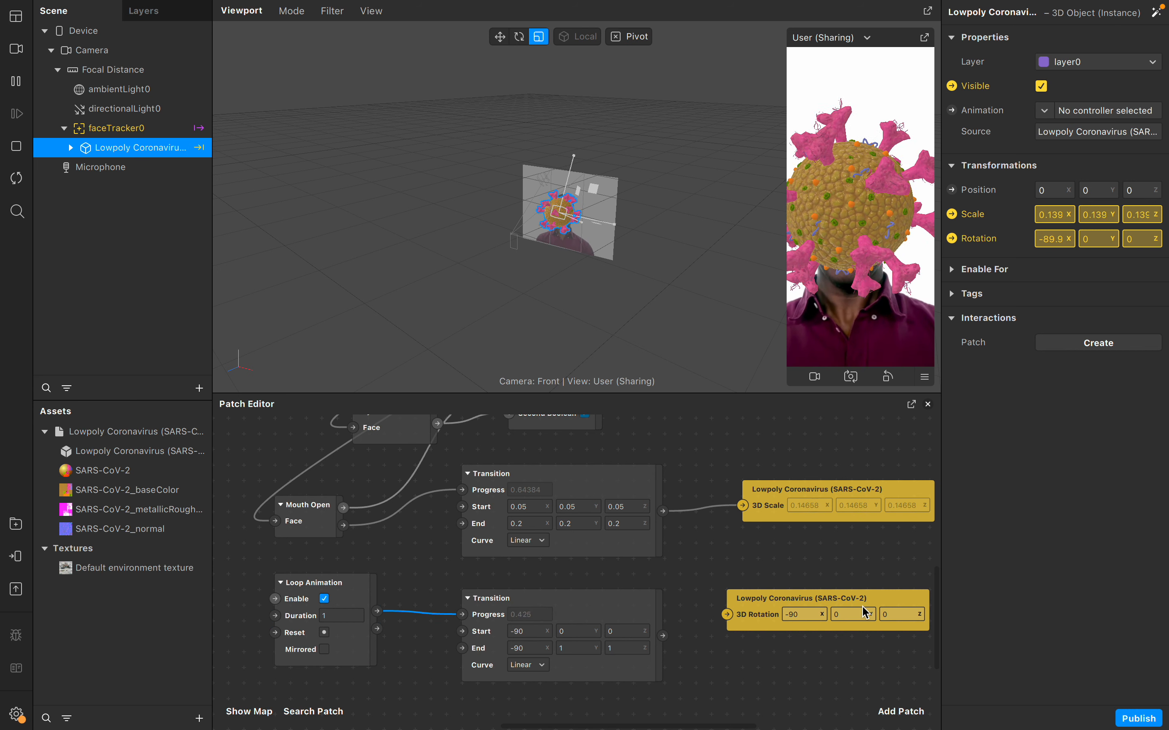
{"action": "left_click_drag", "start_coordinate": [663, 636], "coordinate": [727, 614]}
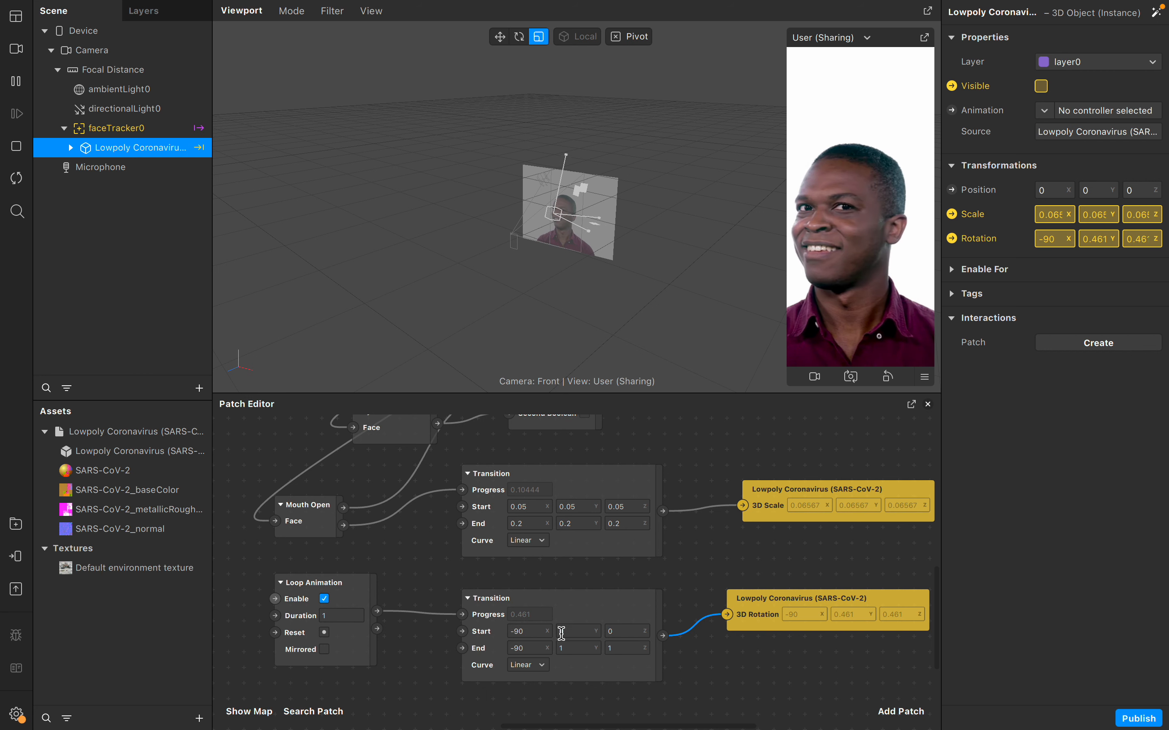
- Set the End Y of the rotation Transition patch to 360
{"action": "left_click", "coordinate": [593, 650]}
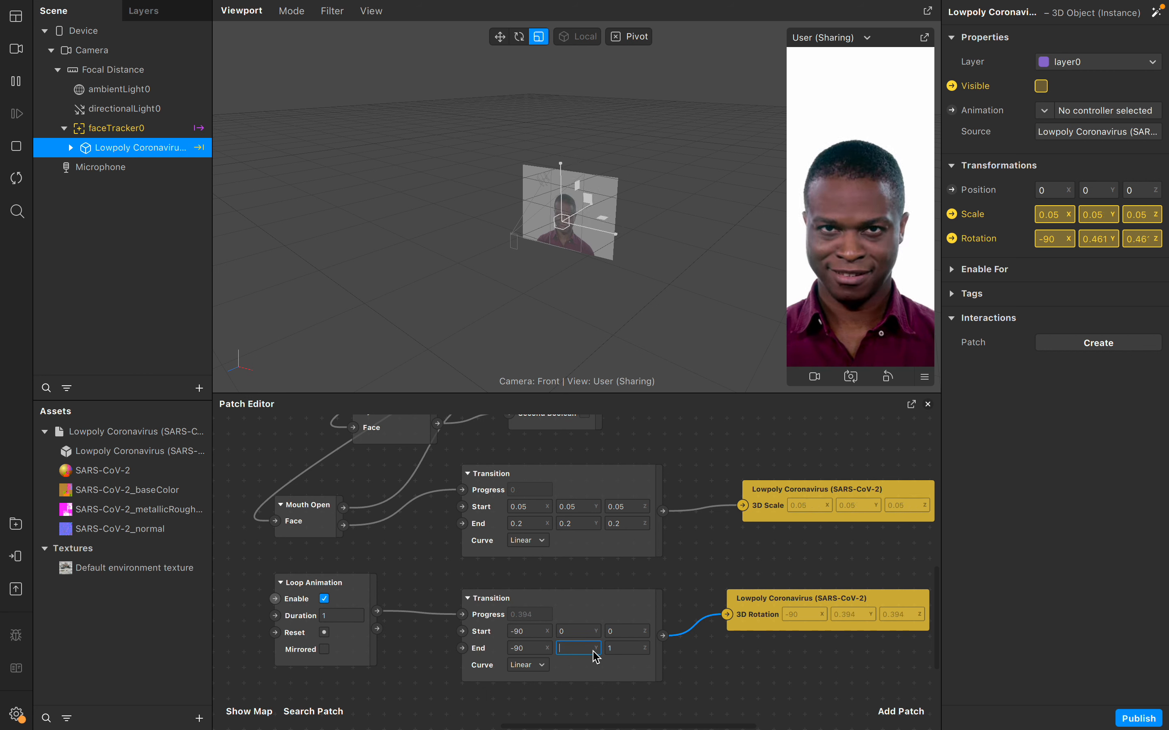
{"action": "type", "text": "360"}
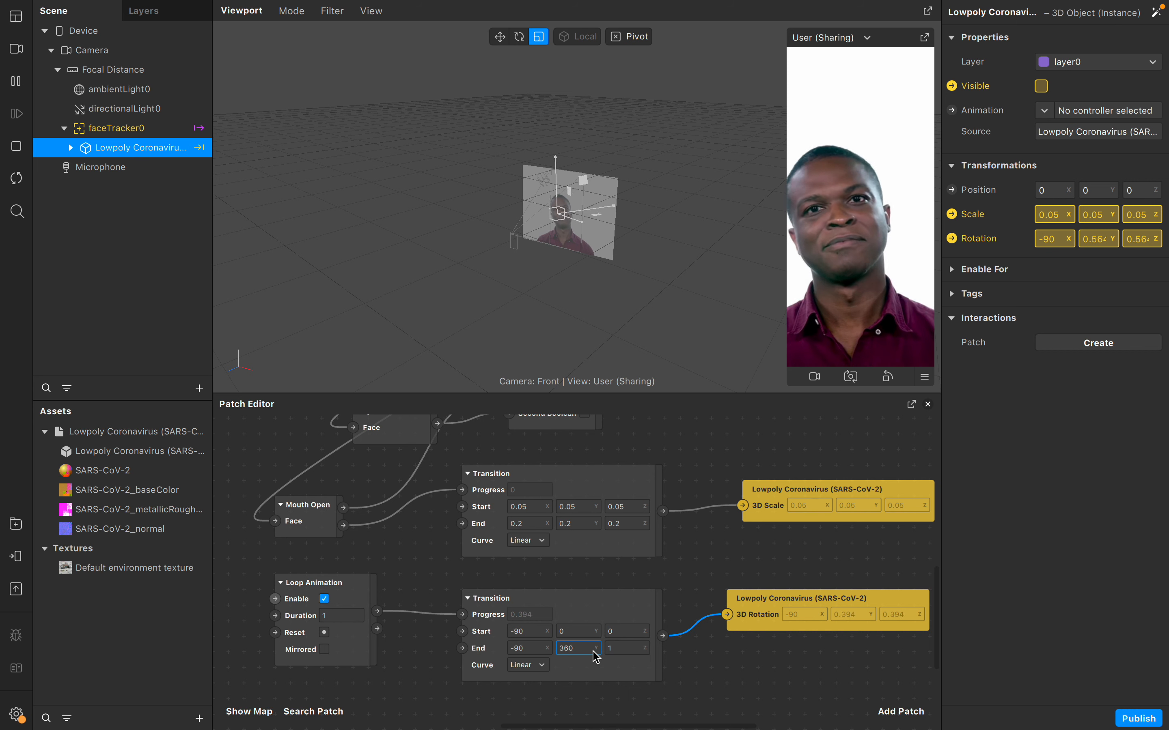
{"action": "key", "text": "Return"}
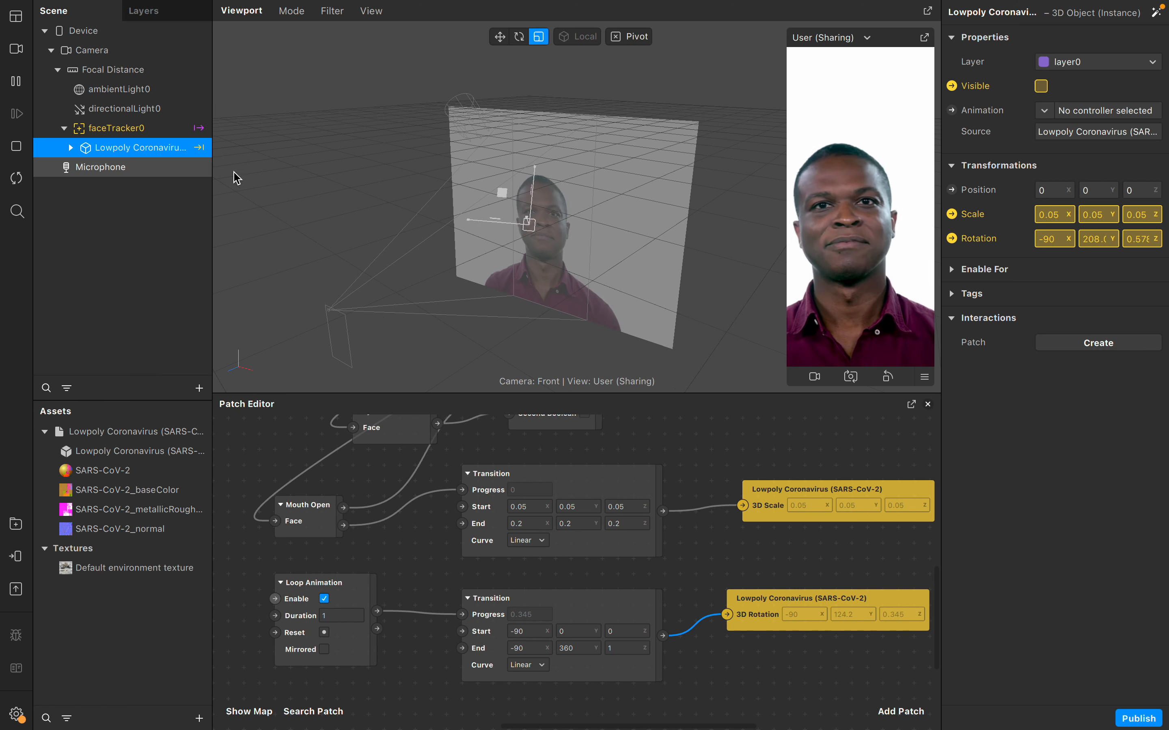
- Reselect the Lowpoly Coronavirus model and try the Mirrored option of the Loop Animation patch, leaving it off
{"action": "left_click", "coordinate": [560, 240]}
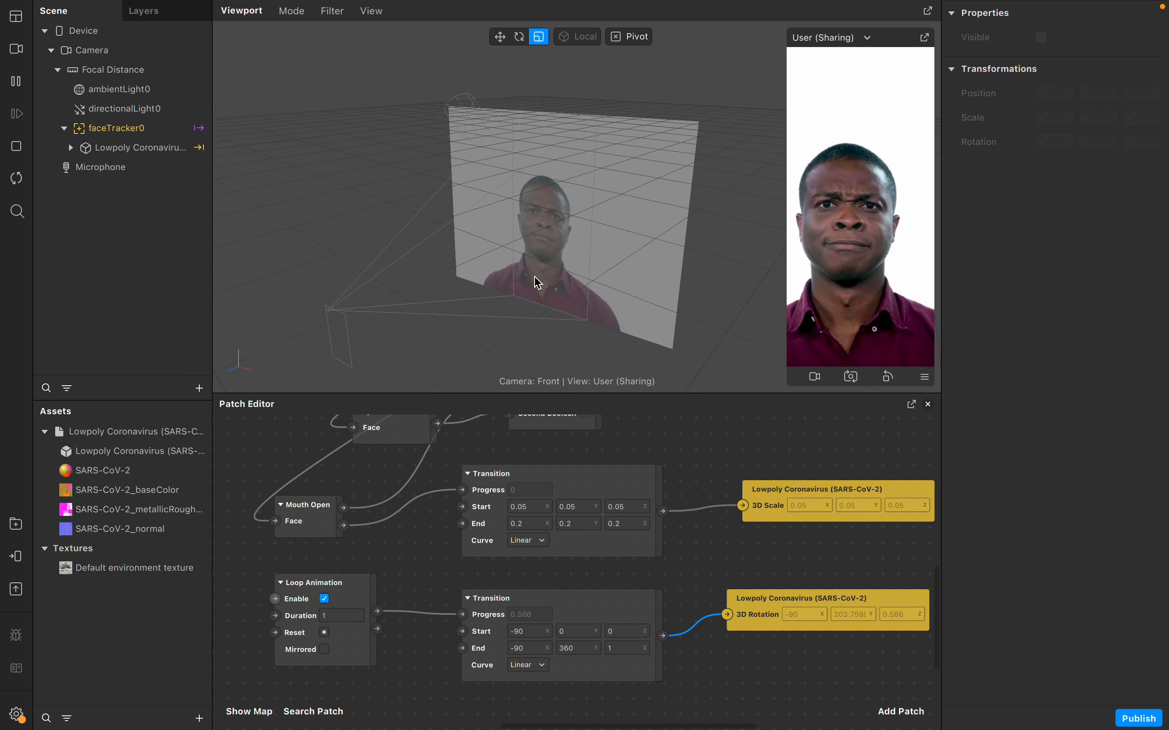
{"action": "left_click", "coordinate": [127, 151]}
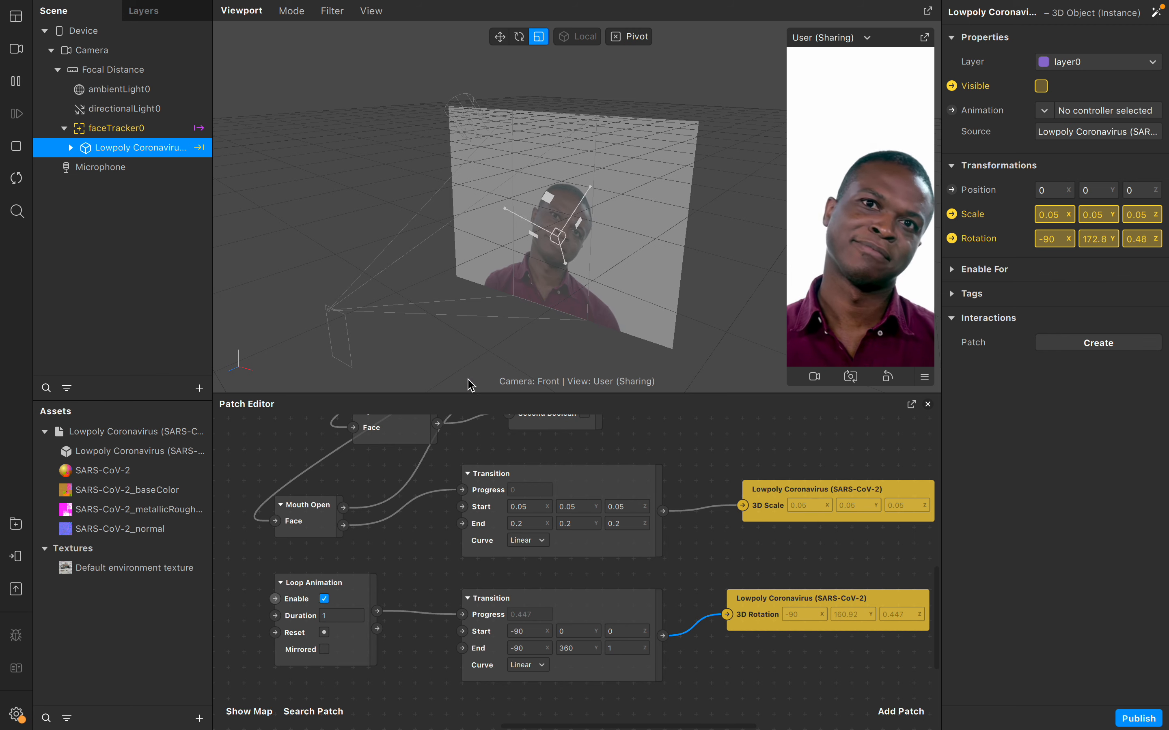
{"action": "left_click", "coordinate": [325, 649]}
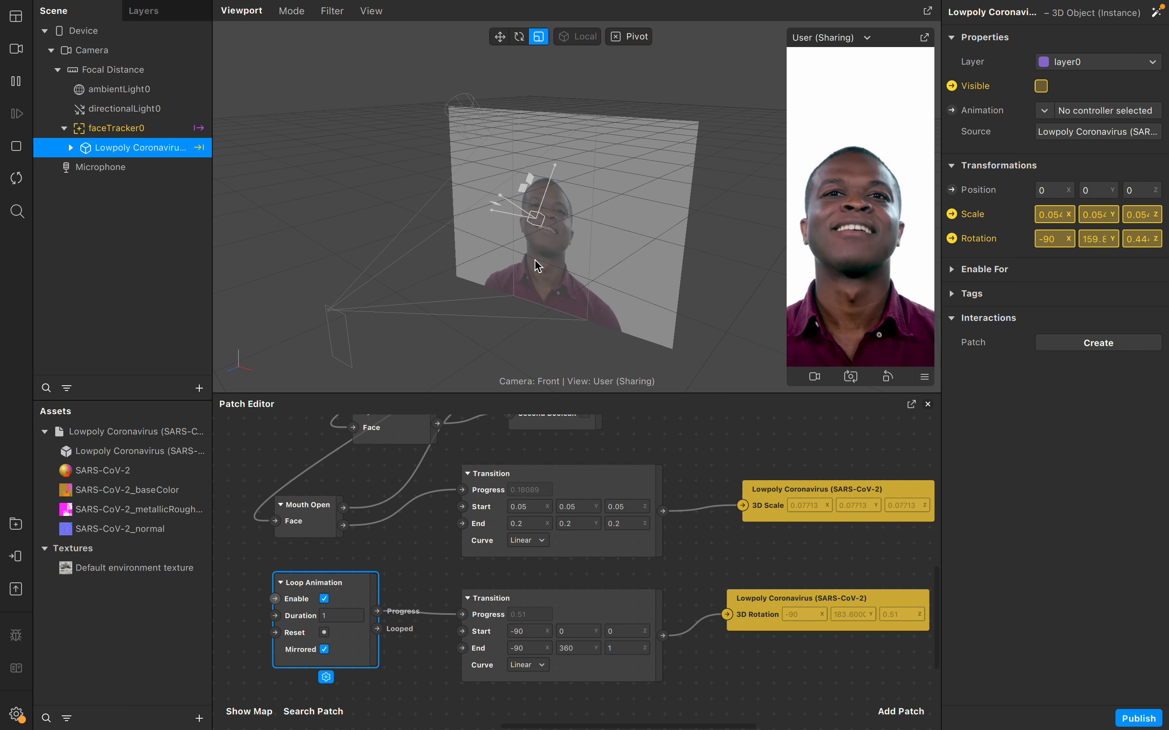
{"action": "left_click", "coordinate": [327, 650]}
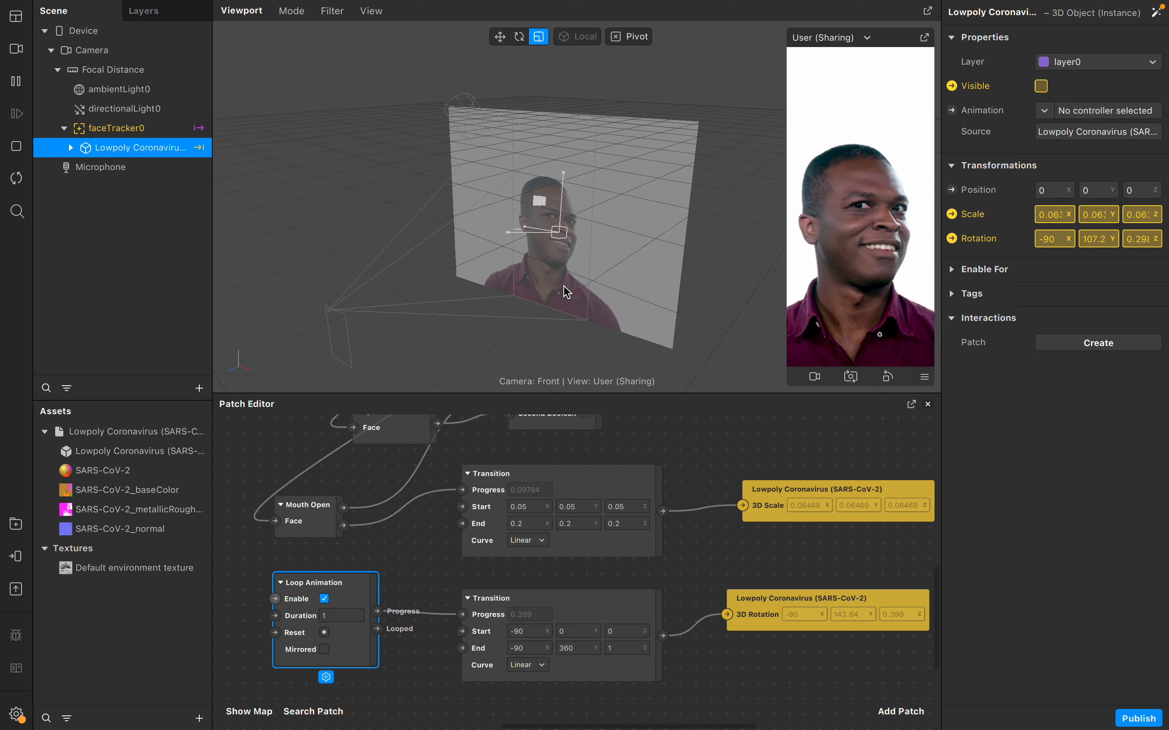
- Try spinning the model around Z by setting the rotation Transition's End Y to 0 and End Z to 360
{"action": "double_click", "coordinate": [584, 650]}
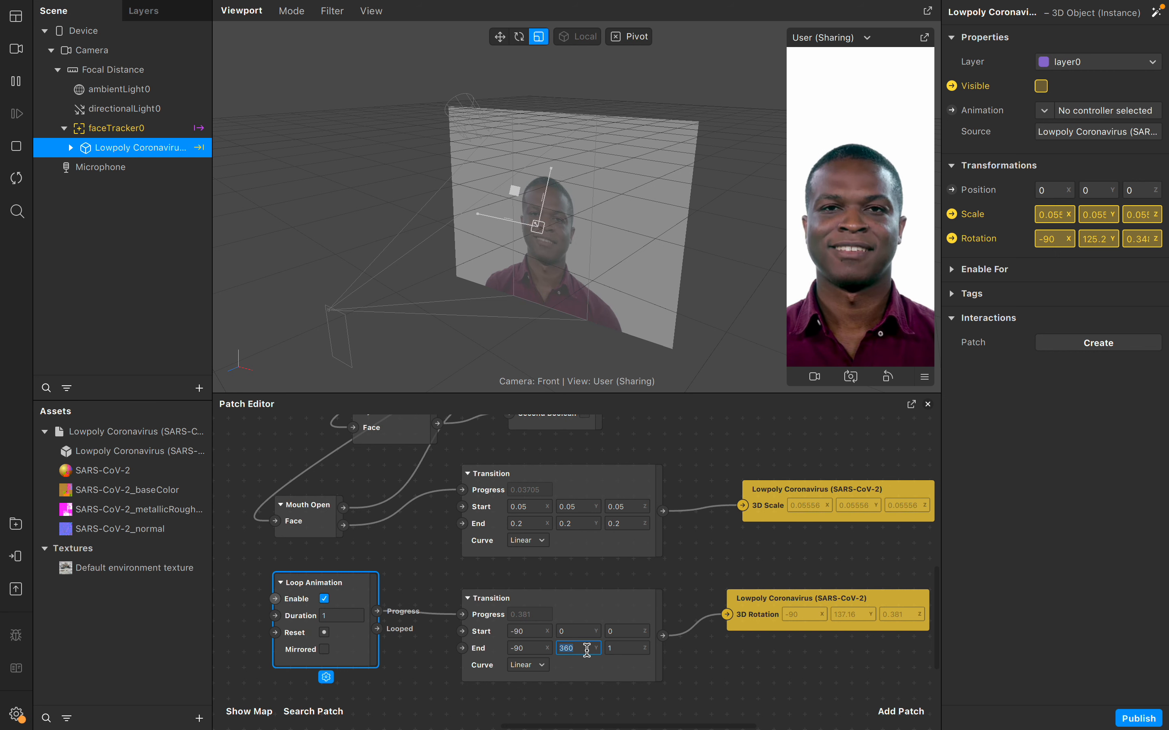
{"action": "type", "text": "0"}
{"action": "key", "text": "Return"}
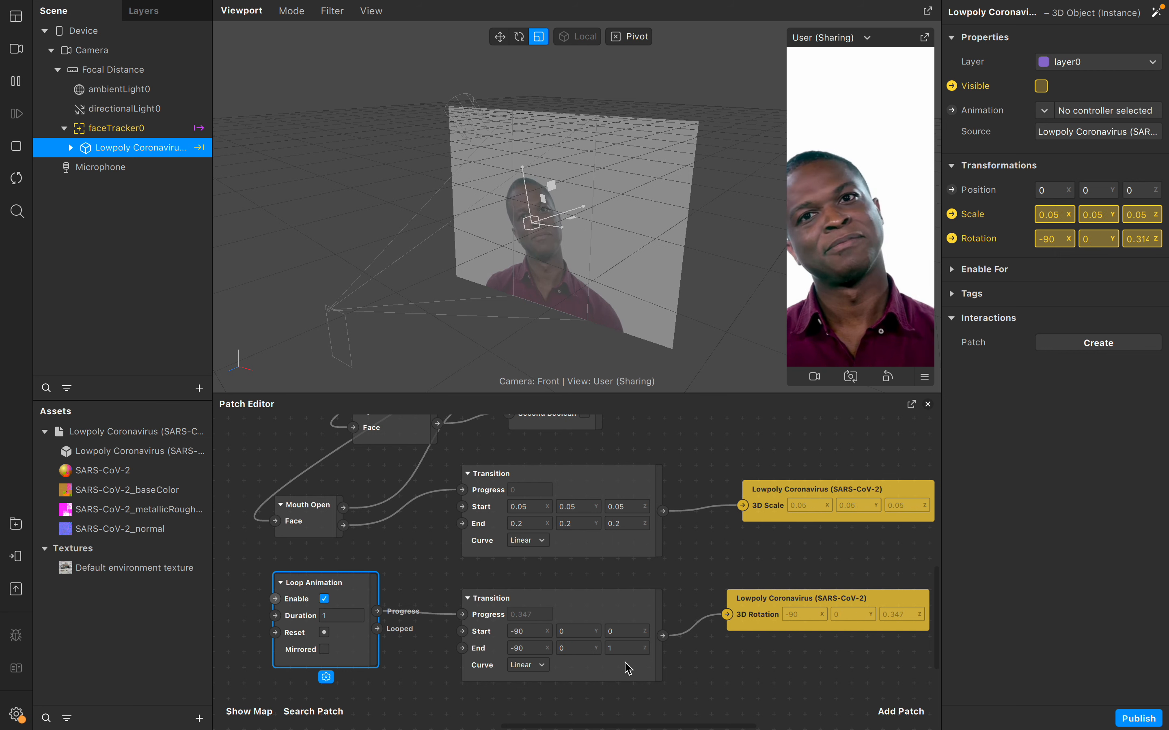
{"action": "double_click", "coordinate": [631, 649]}
{"action": "key", "text": "BackSpace"}
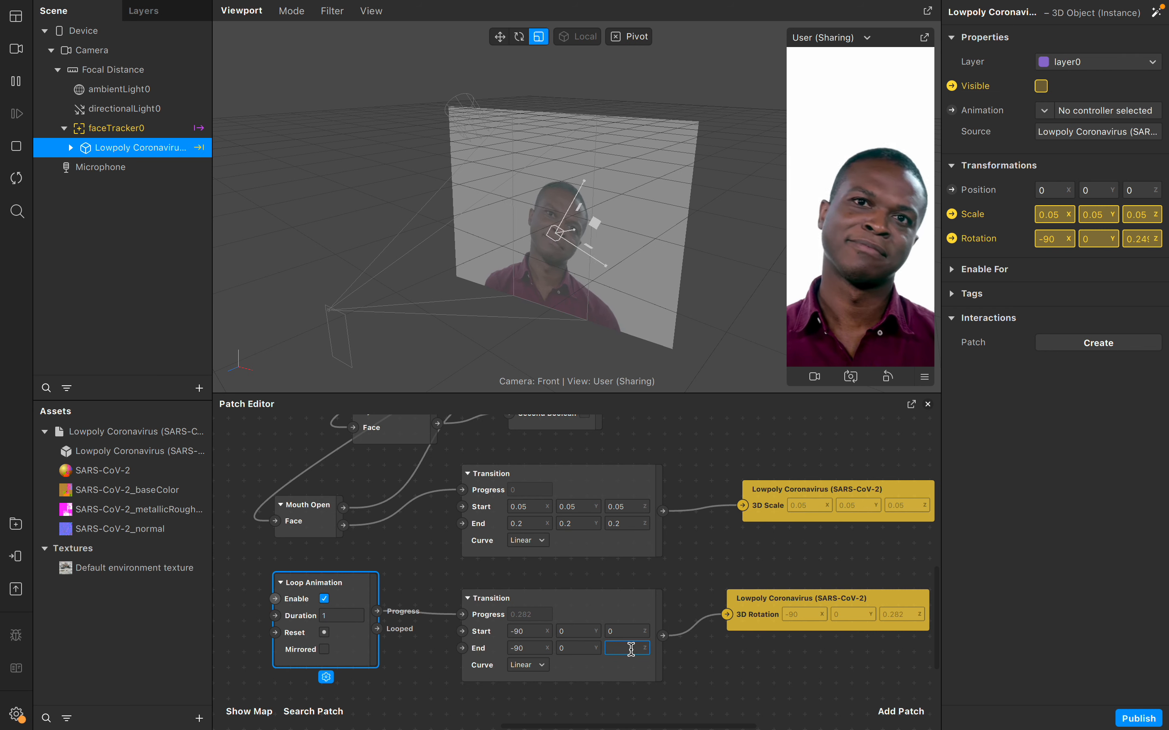
{"action": "type", "text": "360"}
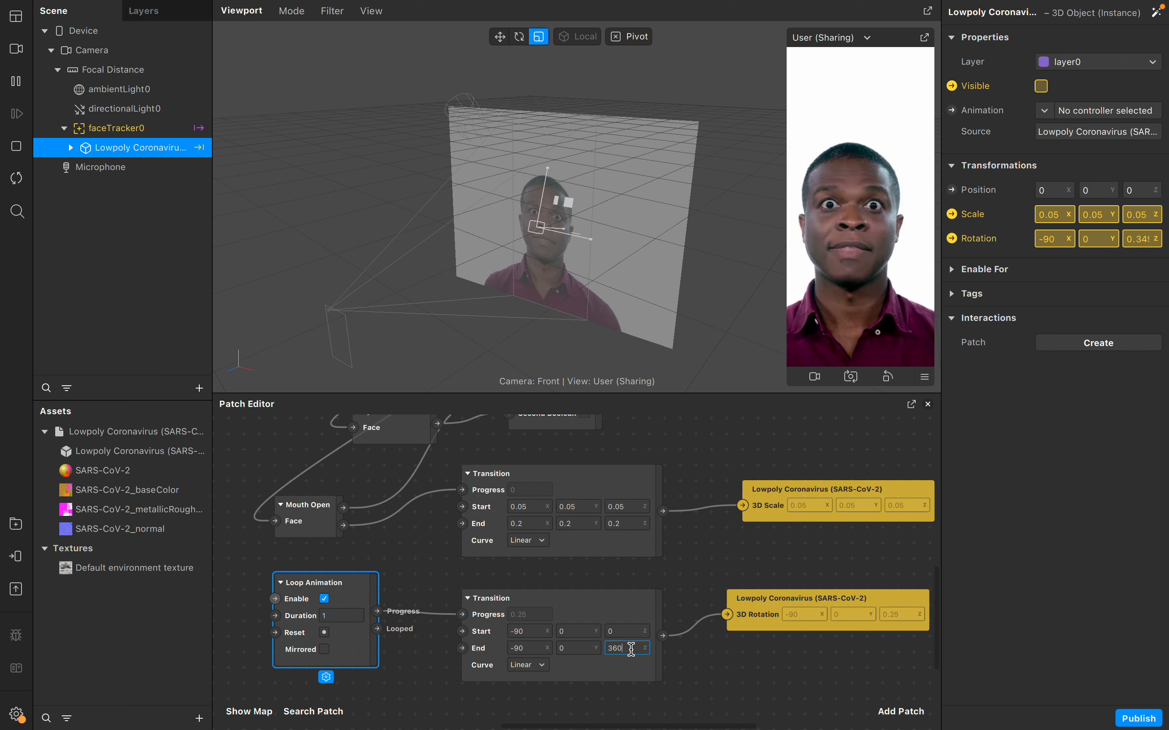
{"action": "key", "text": "Return"}
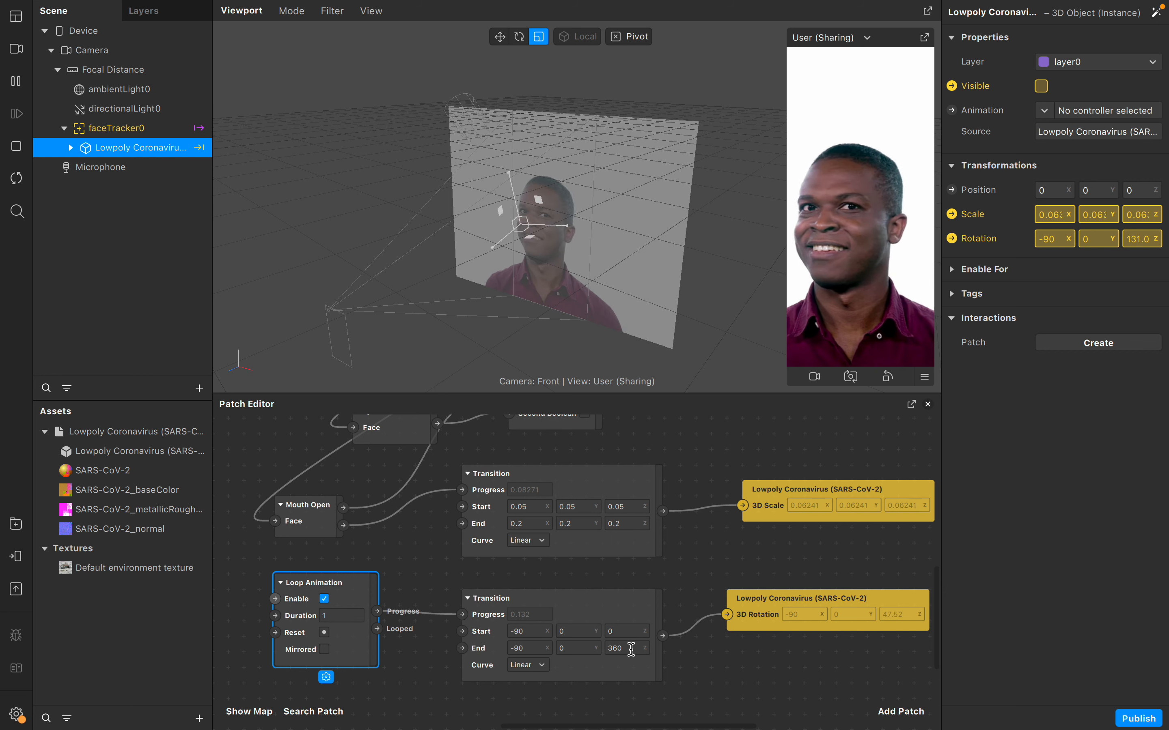
- Return the rotation Transition's spin to the Y axis by setting End Z to 0 and End Y to 360
{"action": "left_click", "coordinate": [630, 649]}
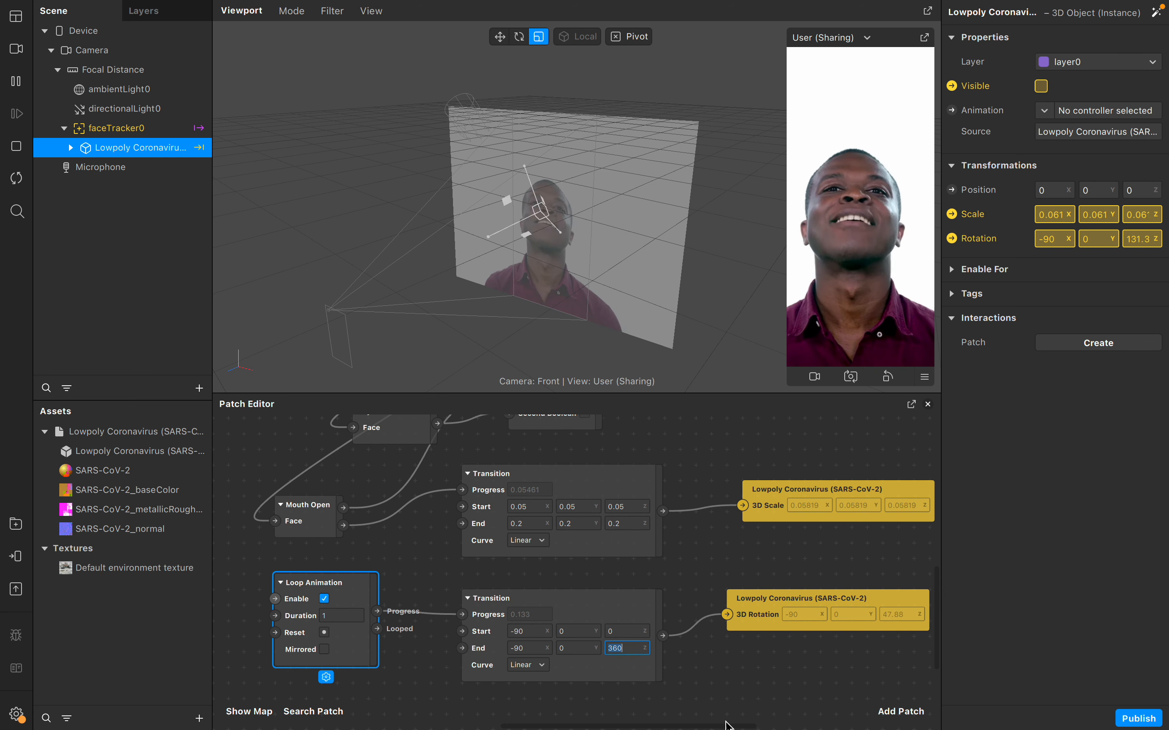
{"action": "key", "text": "BackSpace"}
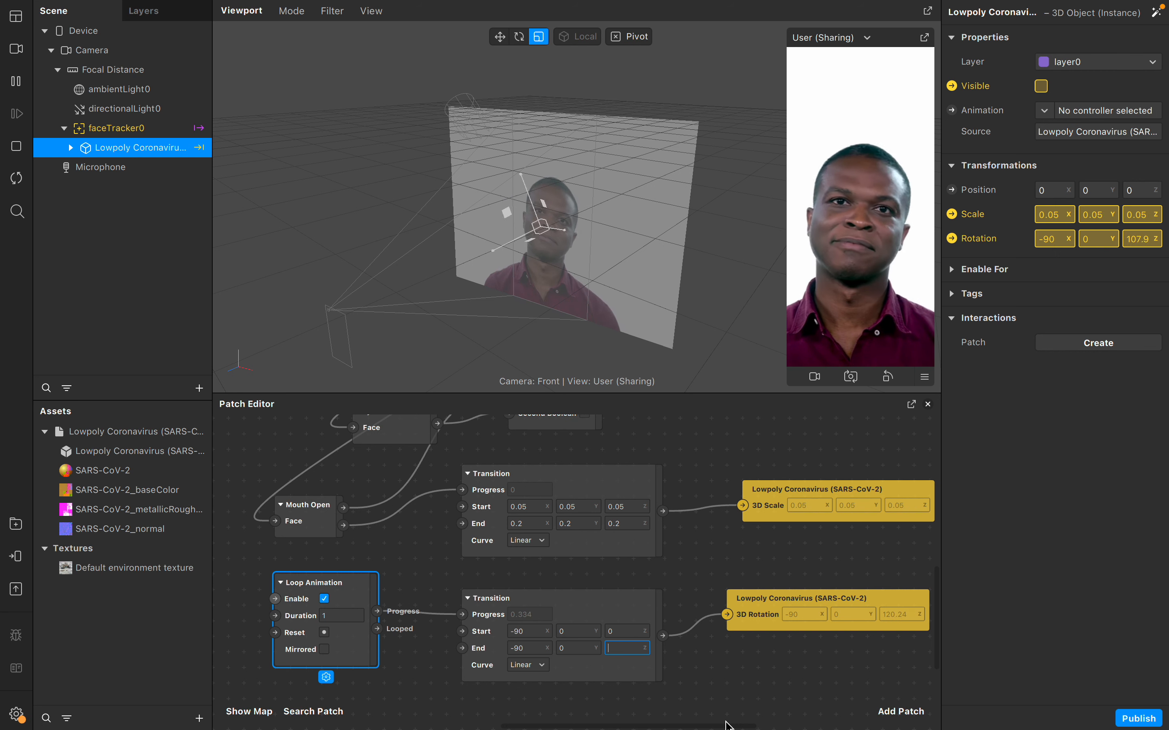
{"action": "type", "text": "0"}
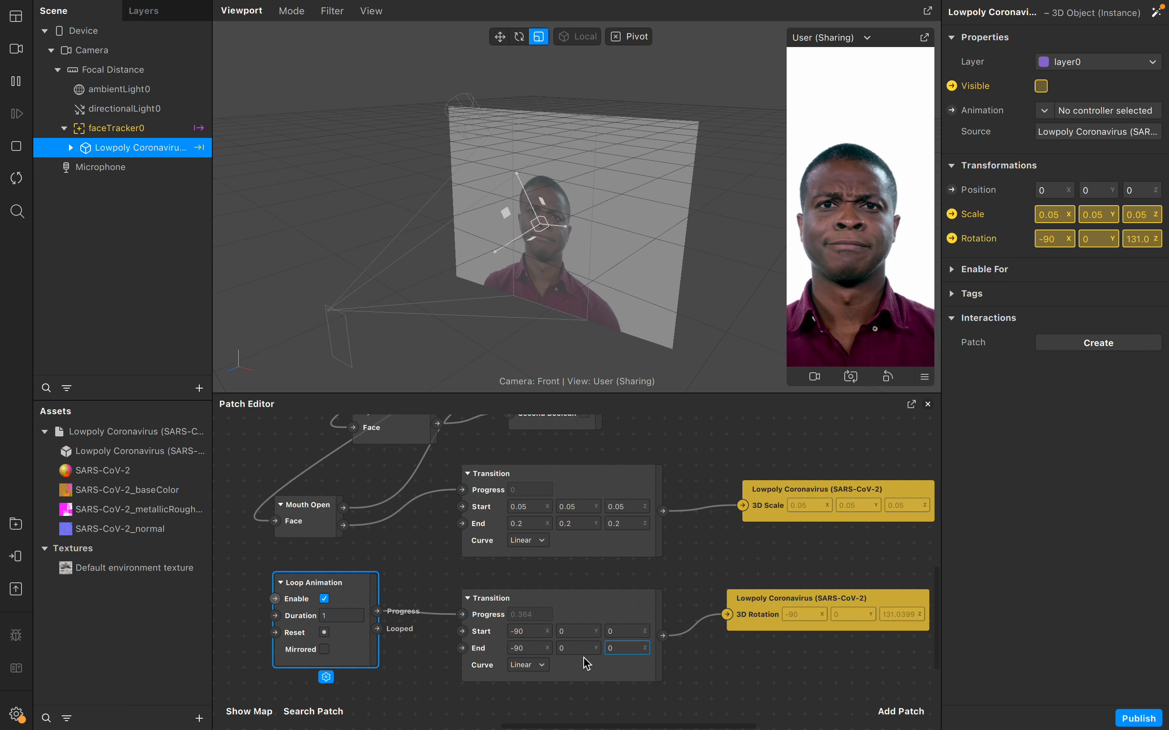
{"action": "left_click", "coordinate": [574, 647]}
{"action": "type", "text": "3"}
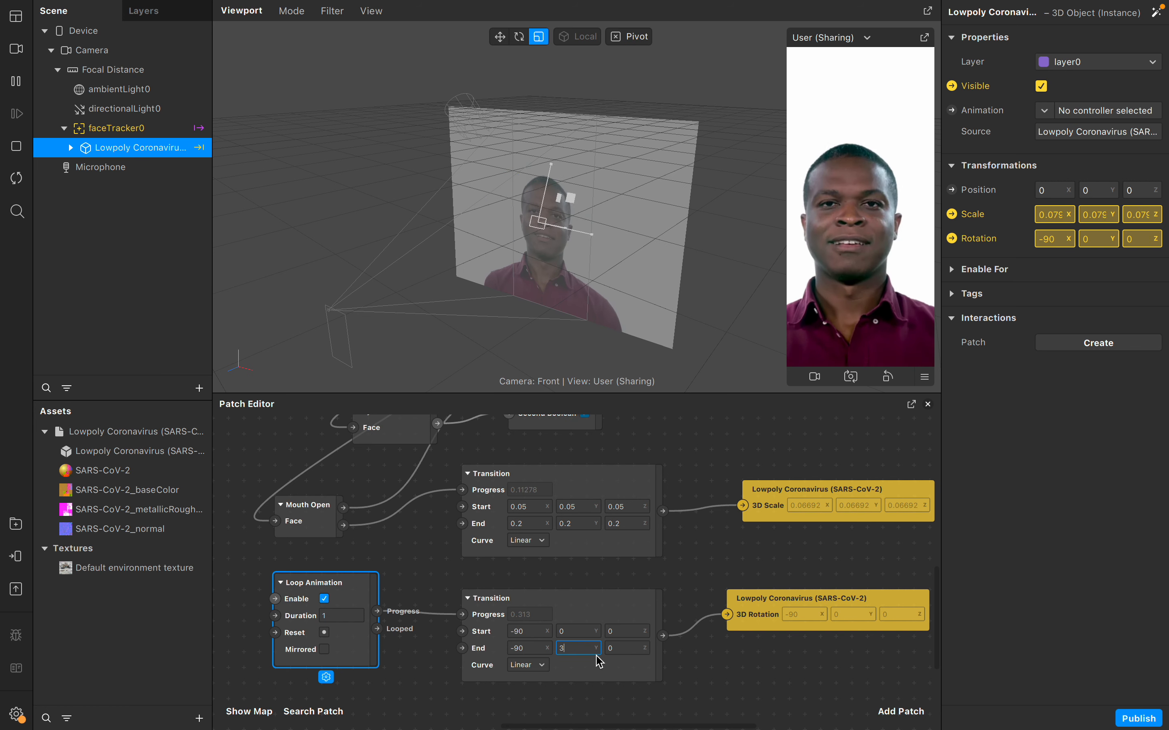
{"action": "type", "text": "60"}
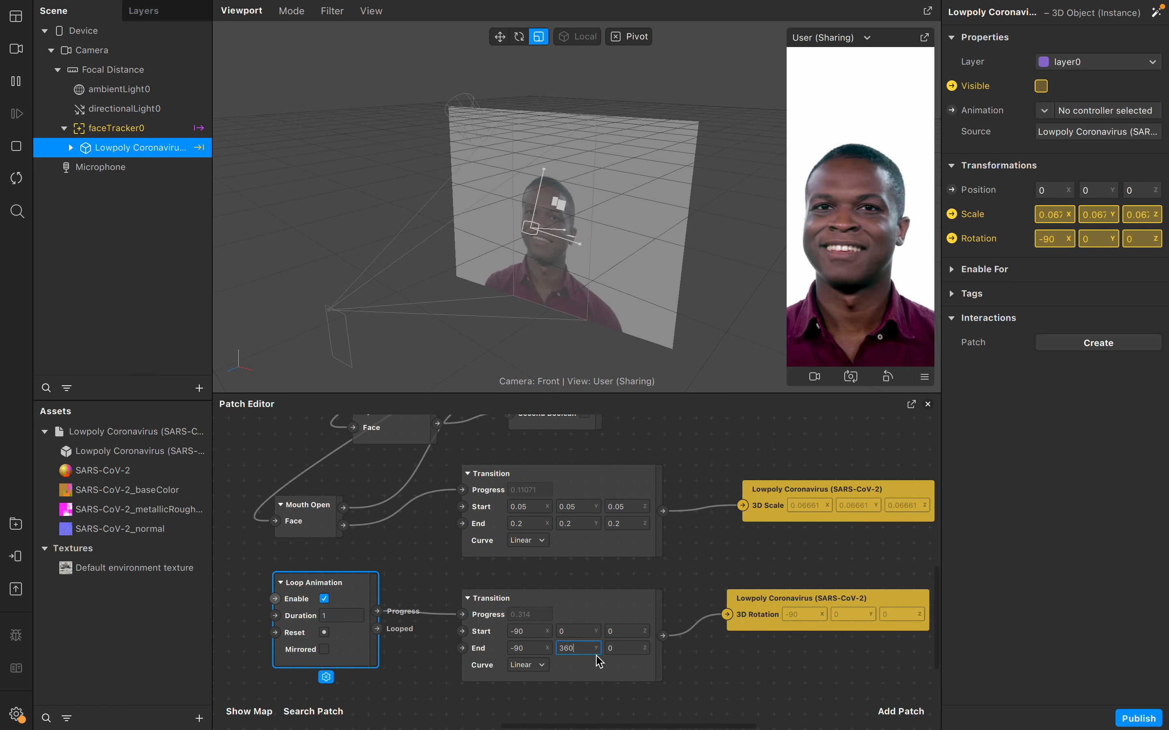
{"action": "key", "text": "Return"}
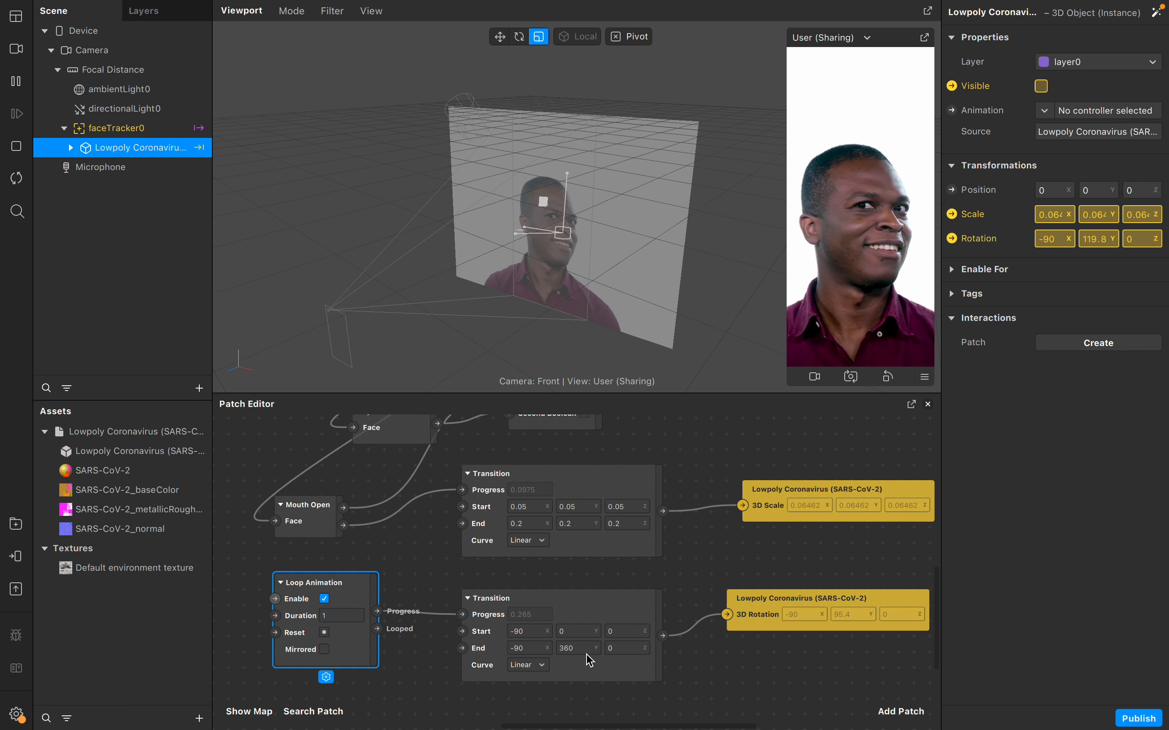
- Enlarge the Patch Editor so all patches fit and nudge the Loop Animation patch closer to its Transition
{"action": "scroll", "coordinate": [572, 617], "scroll_direction": "up", "scroll_amount": 5}
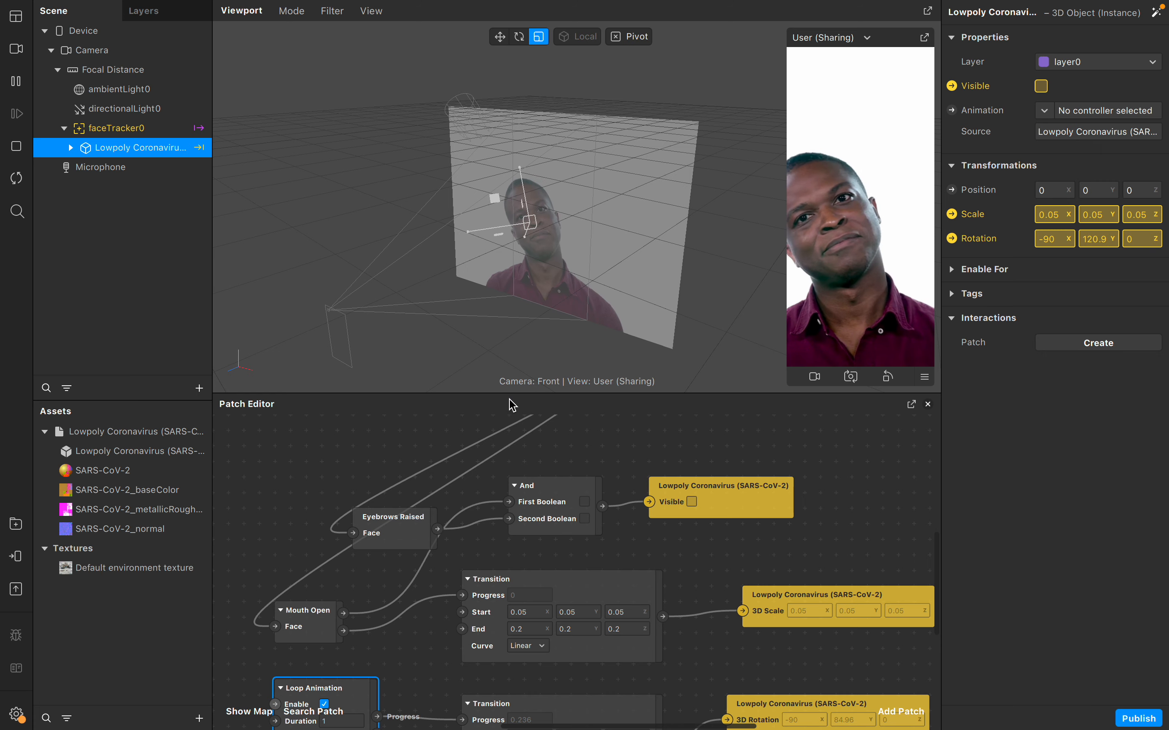
{"action": "left_click_drag", "start_coordinate": [510, 394], "coordinate": [511, 336]}
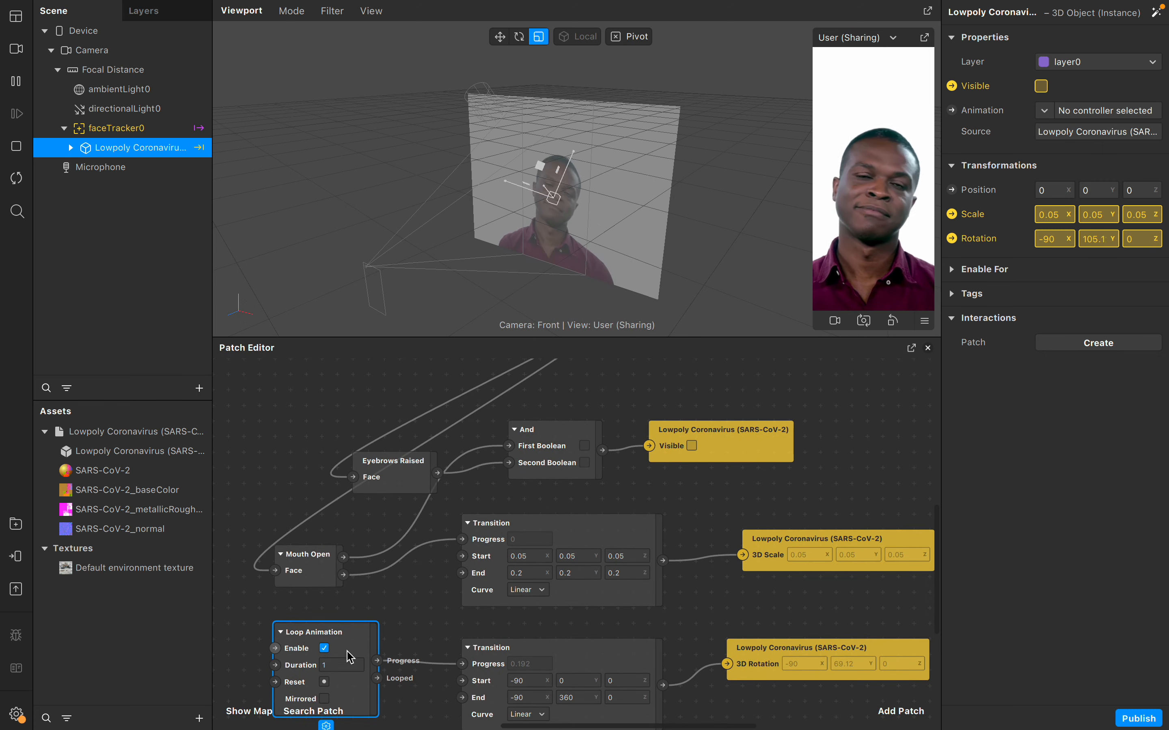
{"action": "left_click_drag", "start_coordinate": [366, 639], "coordinate": [375, 640]}
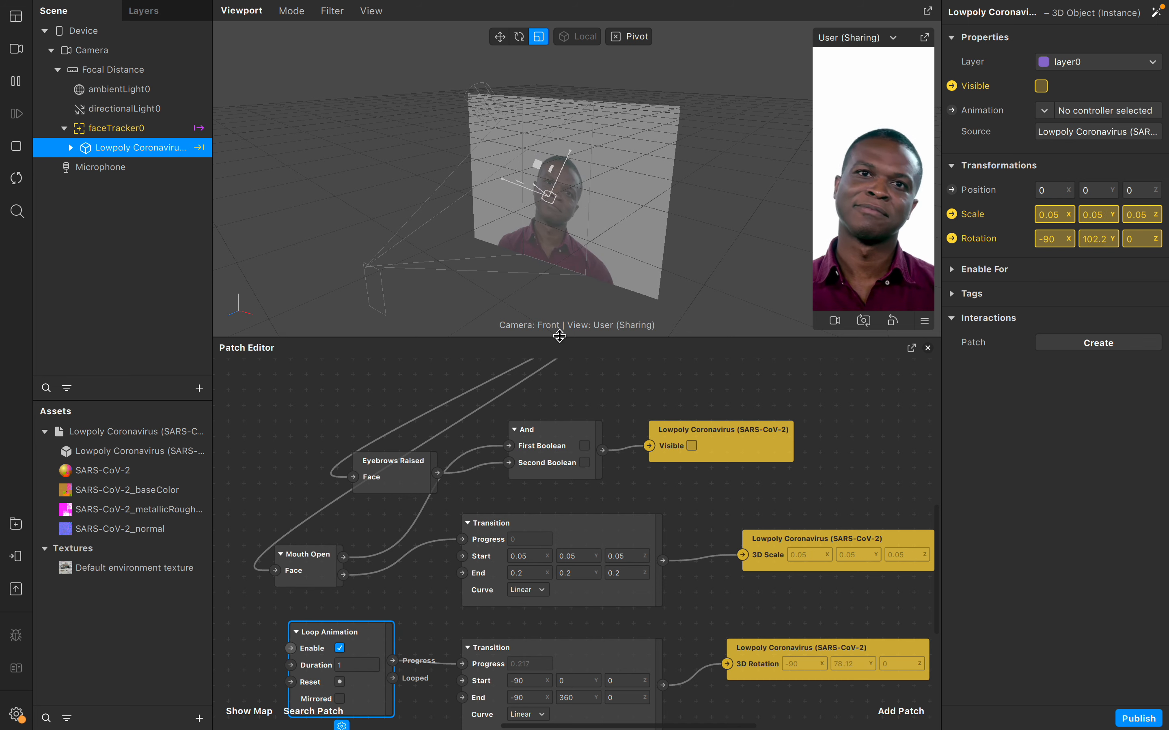
{"action": "left_click_drag", "start_coordinate": [559, 337], "coordinate": [570, 241]}
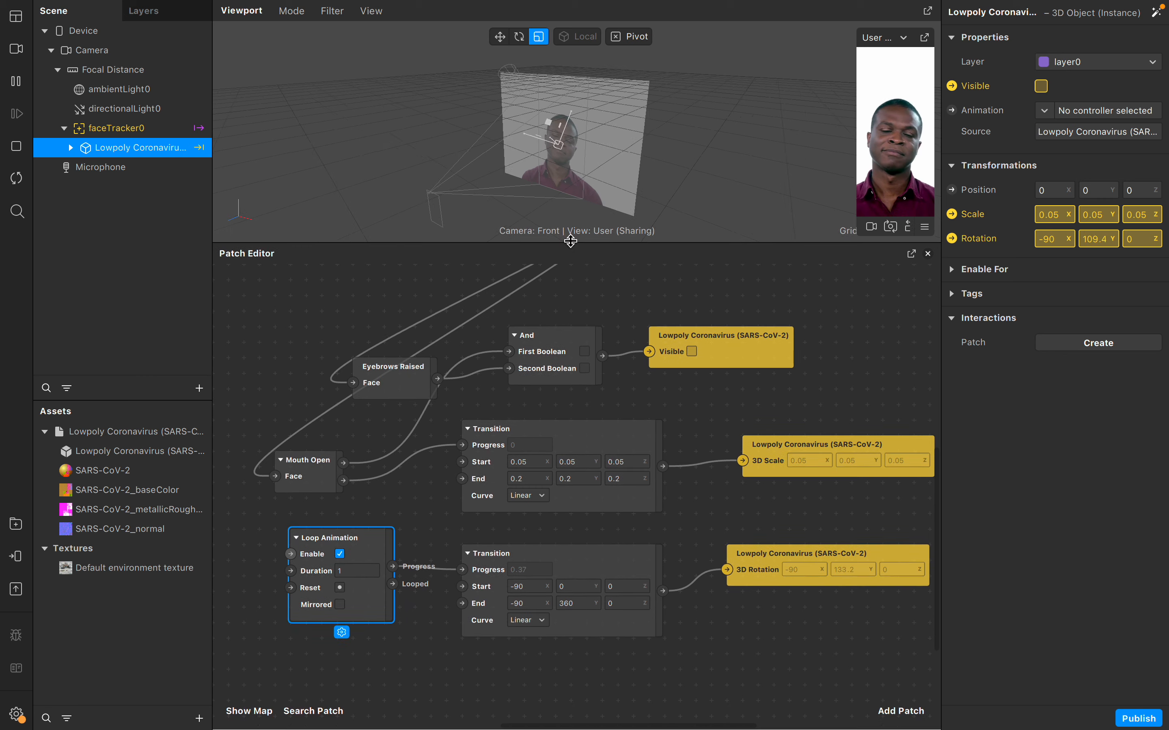
{"action": "left_click", "coordinate": [572, 345]}
{"action": "left_click", "coordinate": [754, 359]}
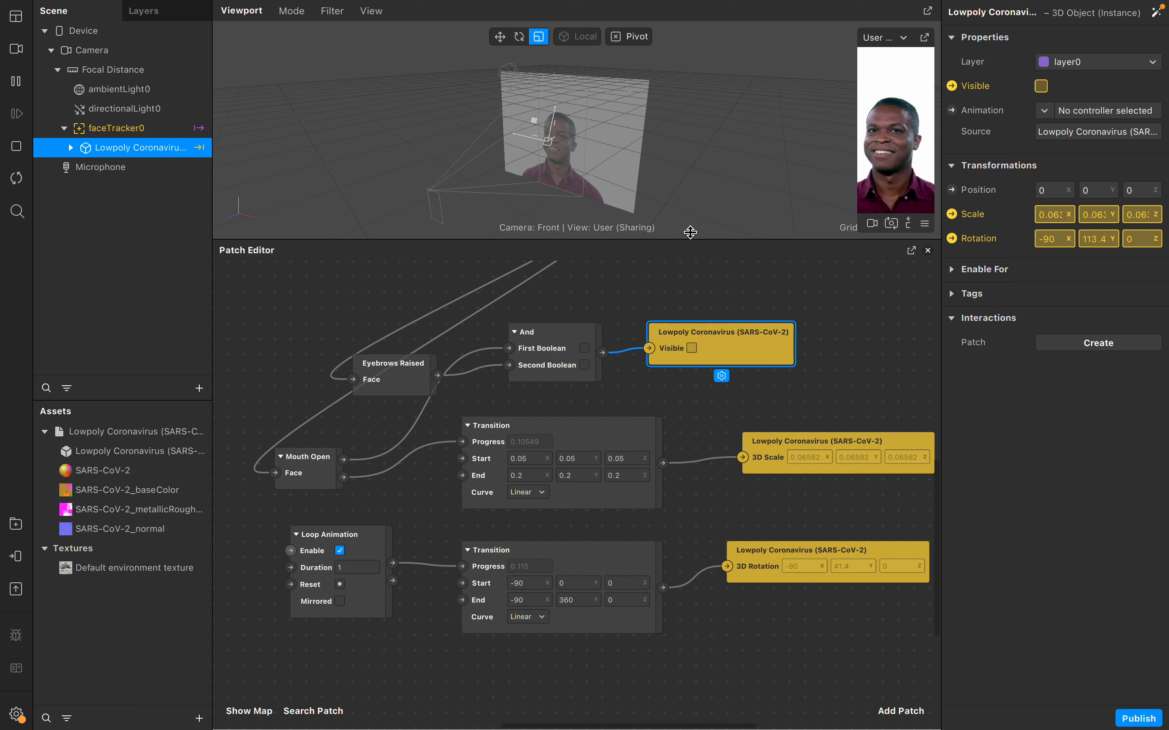
{"action": "left_click_drag", "start_coordinate": [690, 242], "coordinate": [691, 224]}
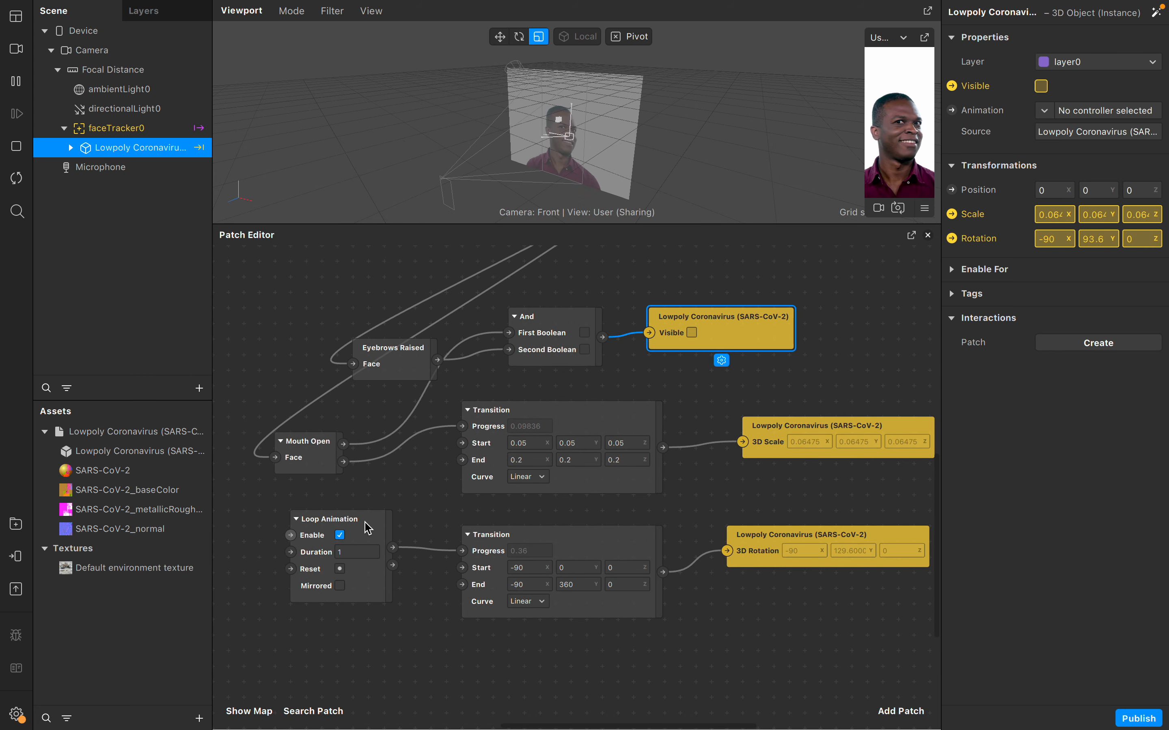
- Turn off the Loop Animation's Enable option and connect the And patch's output to its Enable input
{"action": "left_click", "coordinate": [340, 535]}
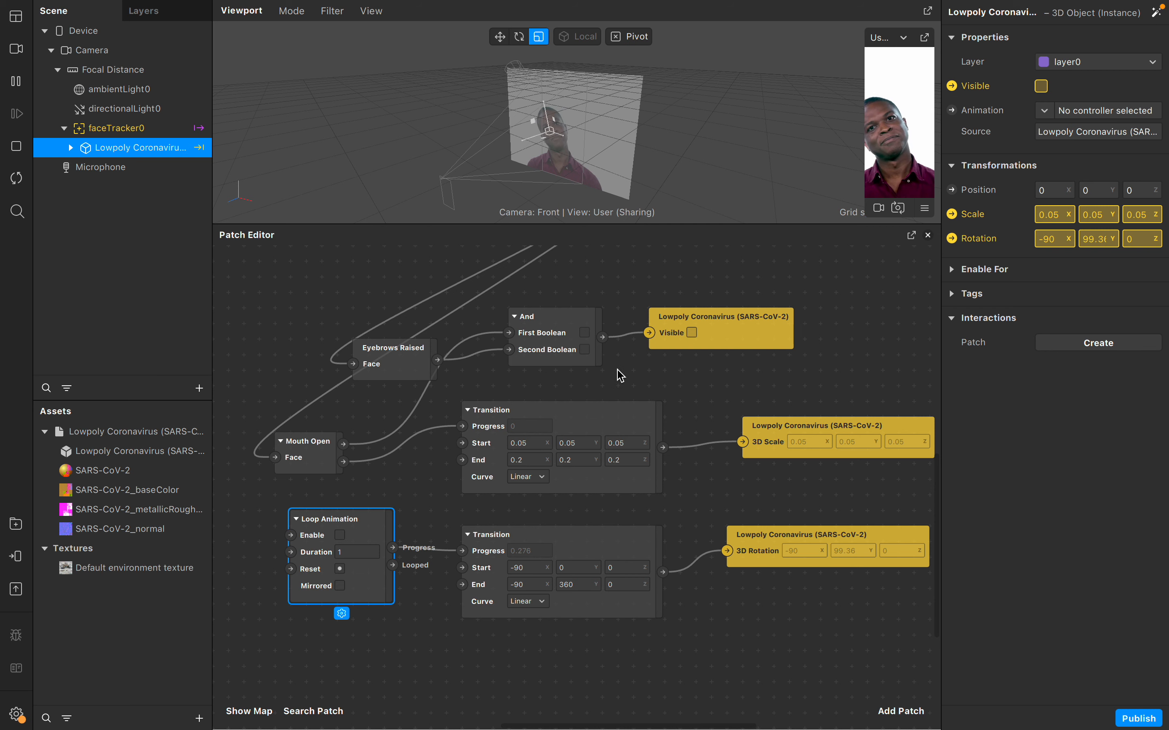
{"action": "scroll", "coordinate": [620, 375], "scroll_direction": "up", "scroll_amount": 3}
{"action": "scroll", "coordinate": [620, 393], "scroll_direction": "down", "scroll_amount": 3}
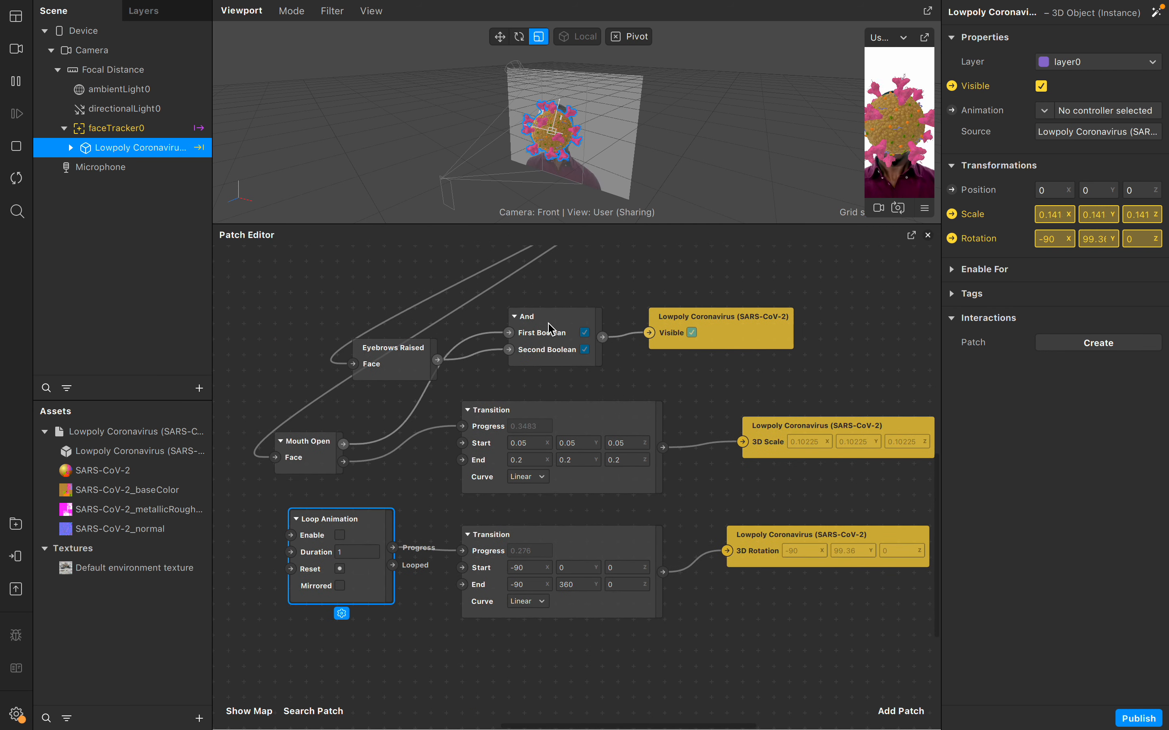
{"action": "left_click_drag", "start_coordinate": [602, 337], "coordinate": [303, 545]}
{"action": "left_click_drag", "start_coordinate": [293, 537], "coordinate": [292, 536]}
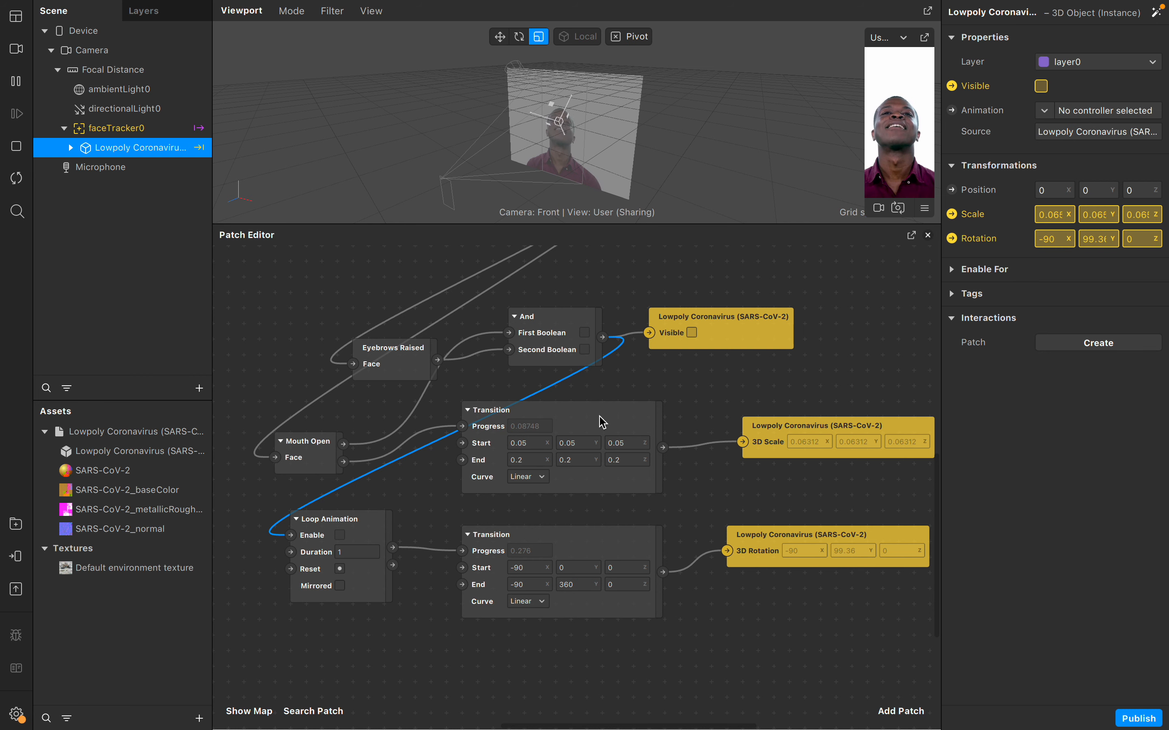
- Shift the scale Transition patch away from the Mouth Open patch, enlarge the viewport, and select the Loop Animation patch
{"action": "left_click_drag", "start_coordinate": [609, 426], "coordinate": [639, 428]}
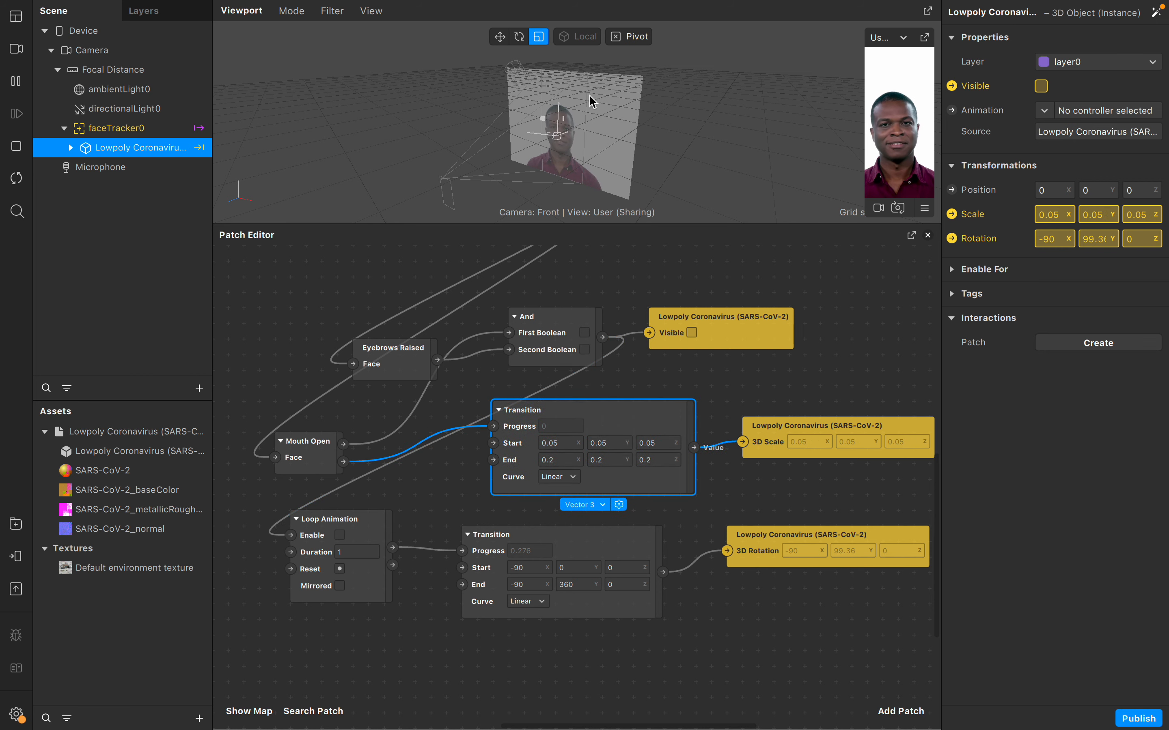
{"action": "left_click_drag", "start_coordinate": [588, 223], "coordinate": [587, 300]}
{"action": "left_click", "coordinate": [368, 609]}
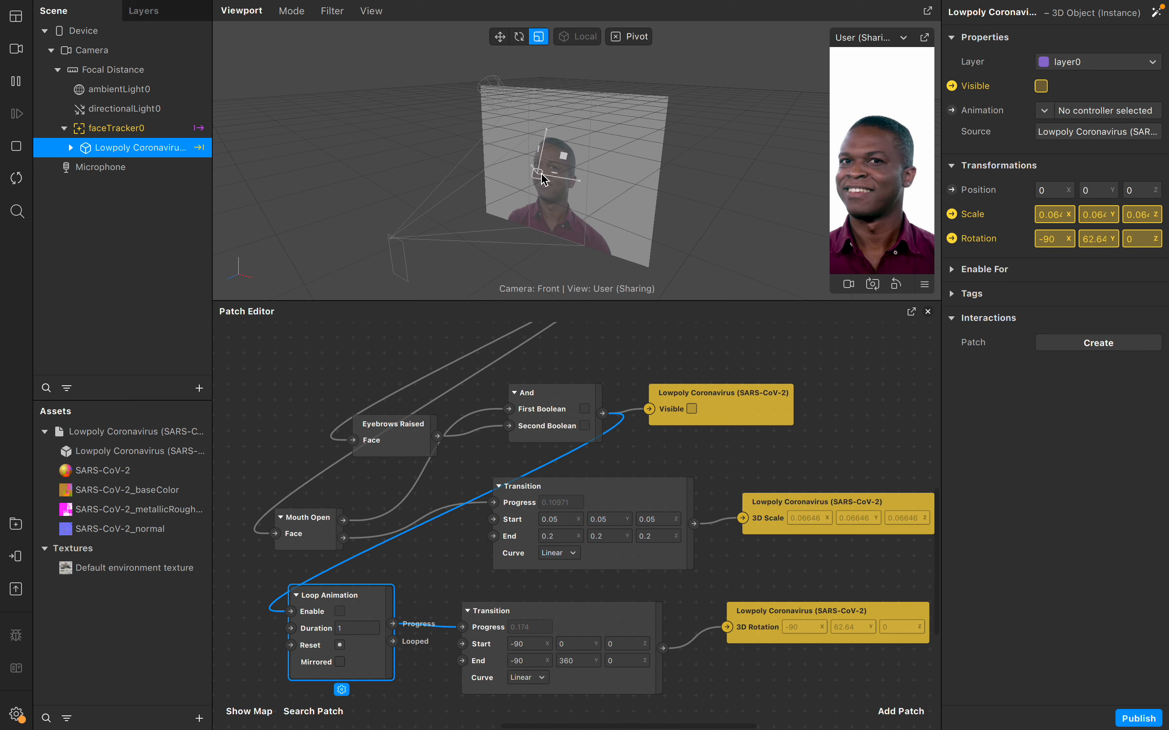
{"action": "left_click_drag", "start_coordinate": [704, 301], "coordinate": [703, 344]}
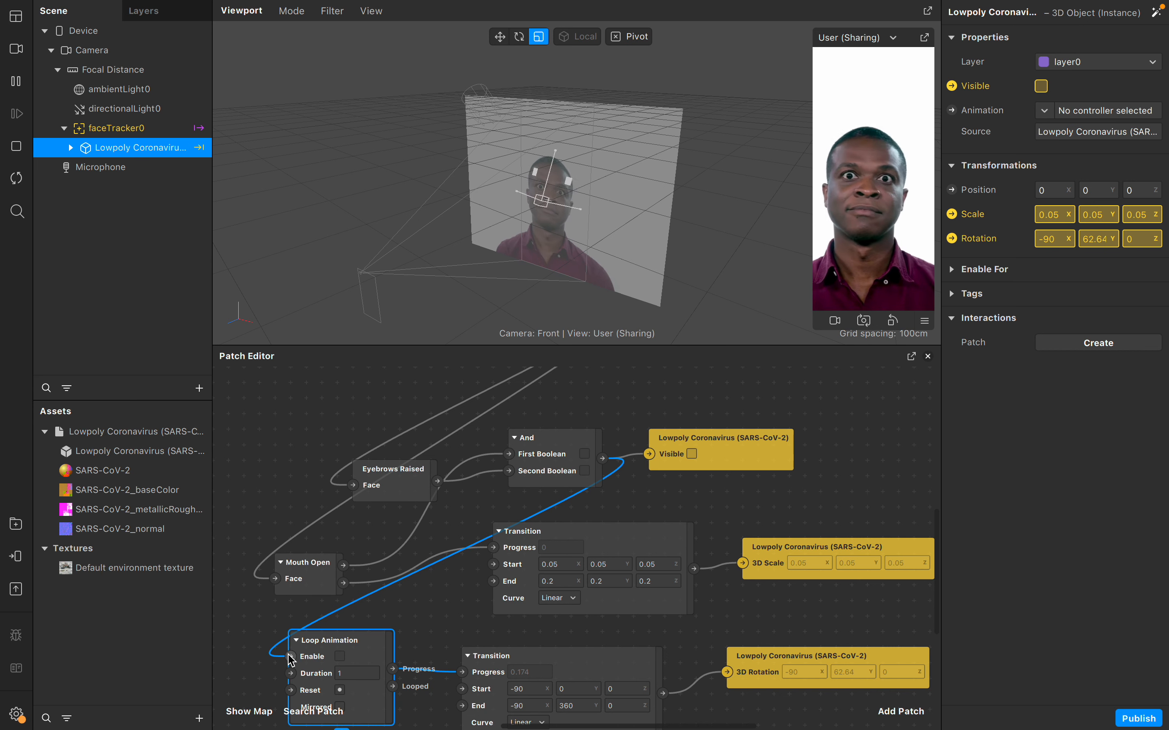
- Disconnect the And patch from the Loop Animation, try Enable switched on manually, and reconnect the And output to Enable
{"action": "left_click_drag", "start_coordinate": [290, 657], "coordinate": [265, 647]}
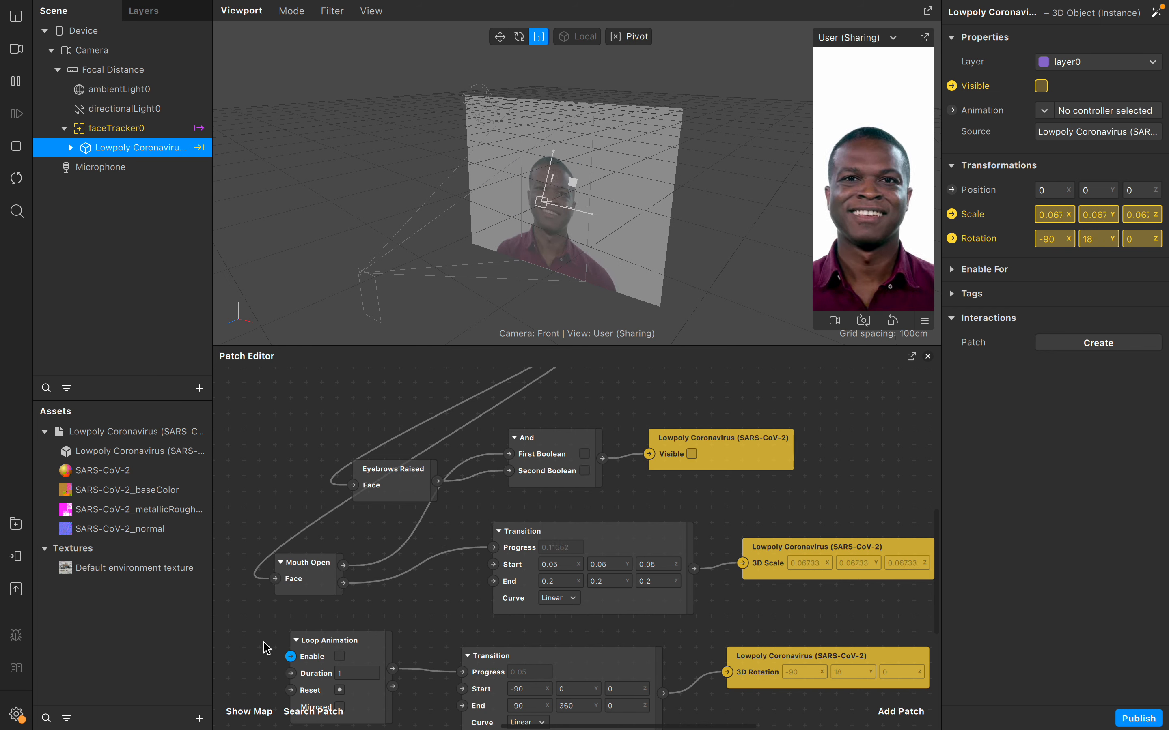
{"action": "left_click", "coordinate": [339, 656]}
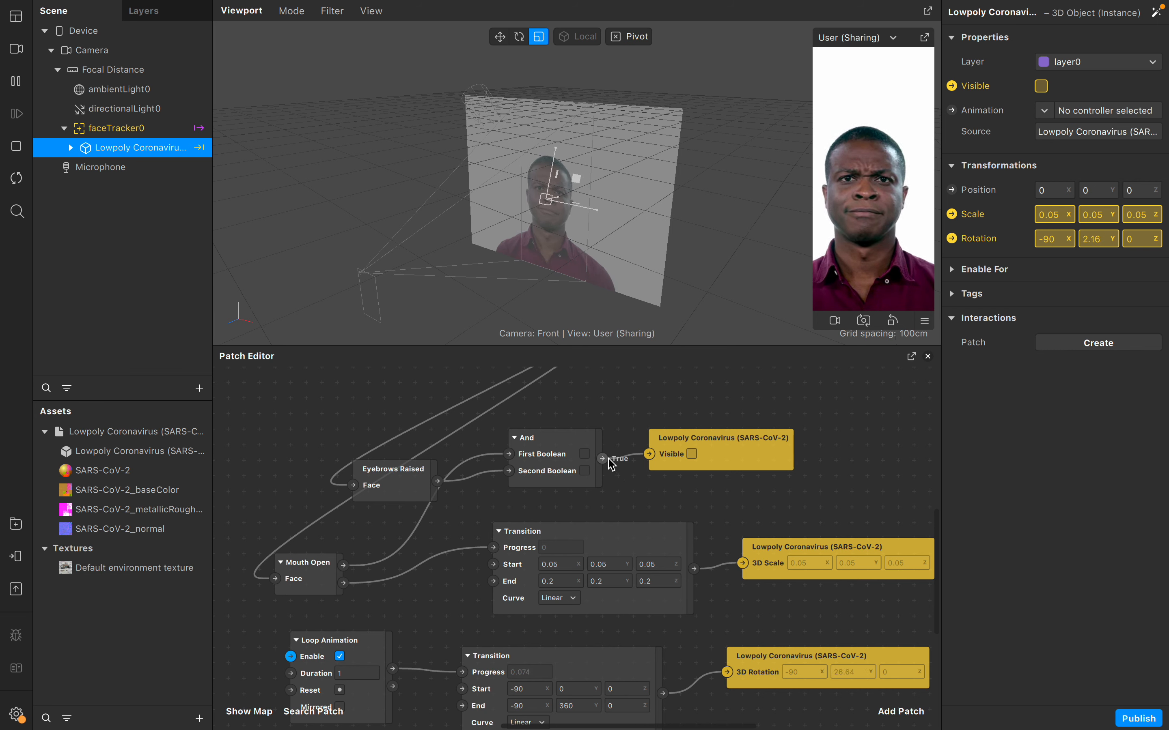
{"action": "left_click_drag", "start_coordinate": [602, 458], "coordinate": [290, 656]}
{"action": "scroll", "coordinate": [471, 616], "scroll_direction": "down", "scroll_amount": 3}
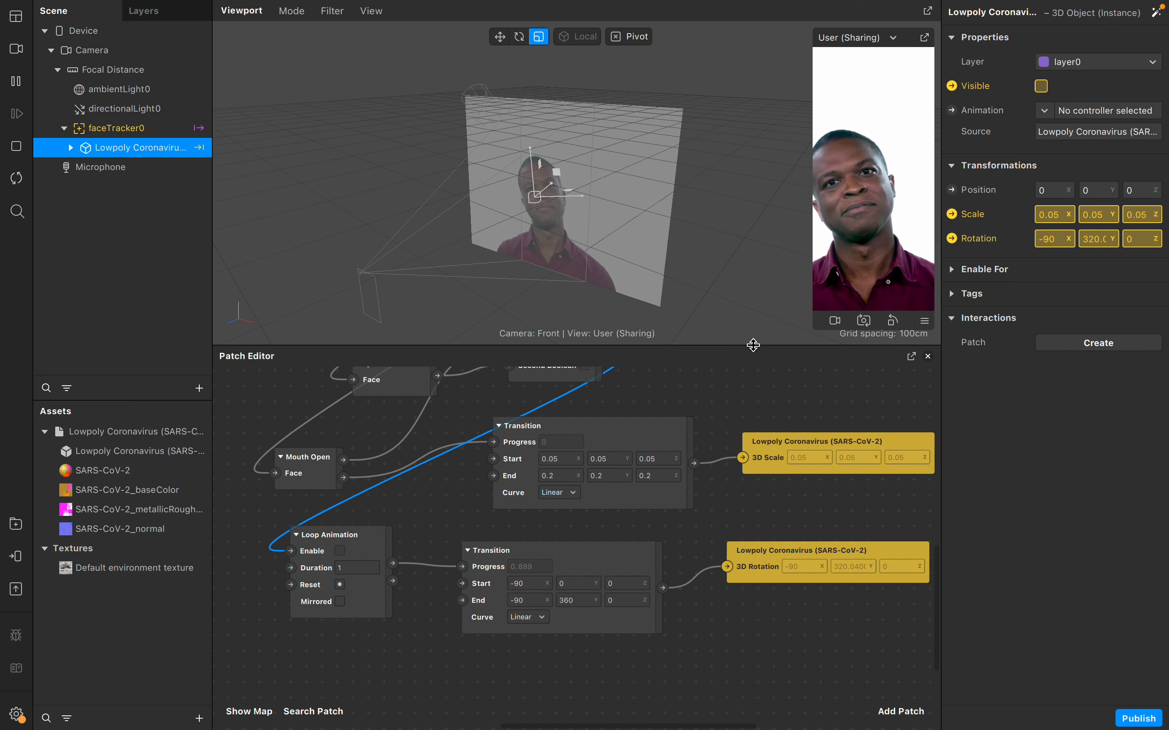
{"action": "scroll", "coordinate": [763, 497], "scroll_direction": "up", "scroll_amount": 3}
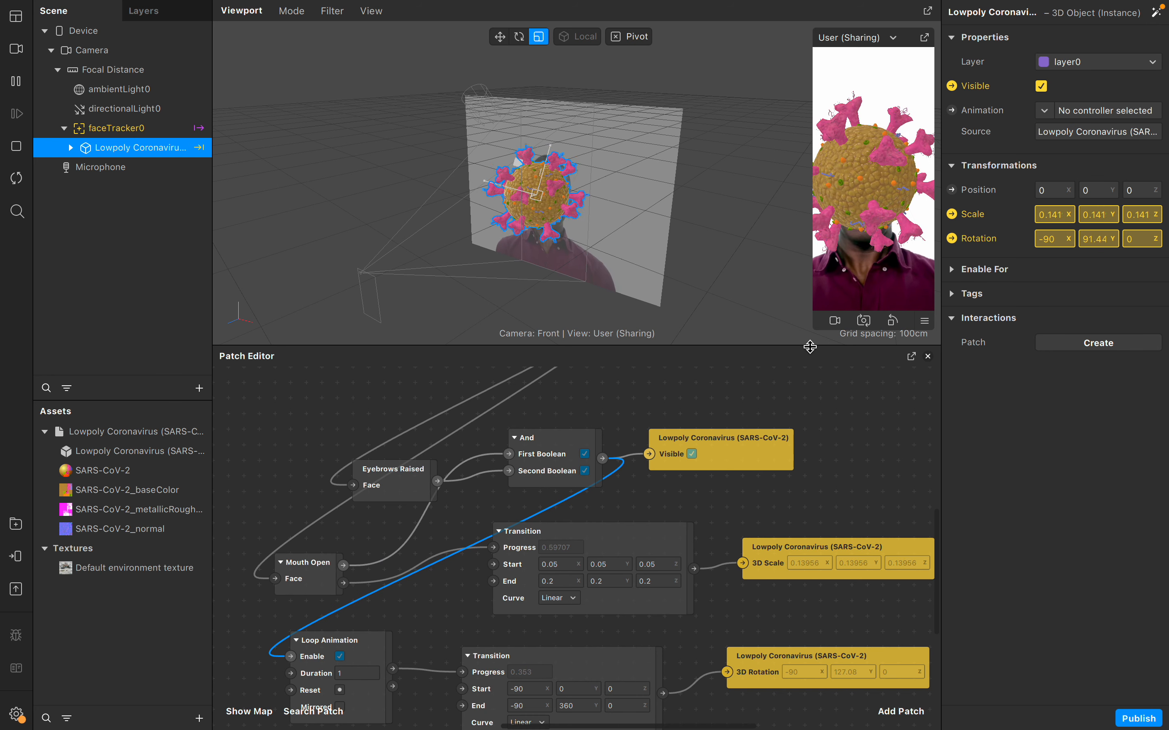
{"action": "left_click_drag", "start_coordinate": [810, 347], "coordinate": [807, 368]}
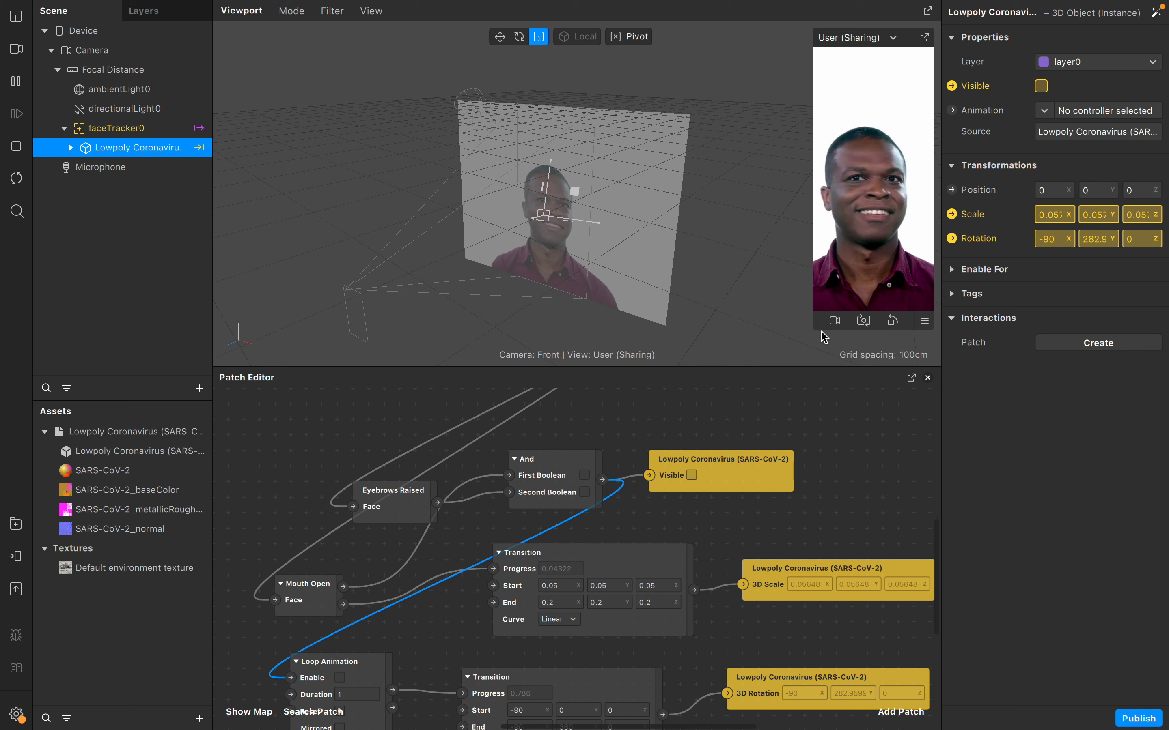
{"action": "left_click_drag", "start_coordinate": [821, 328], "coordinate": [788, 367]}
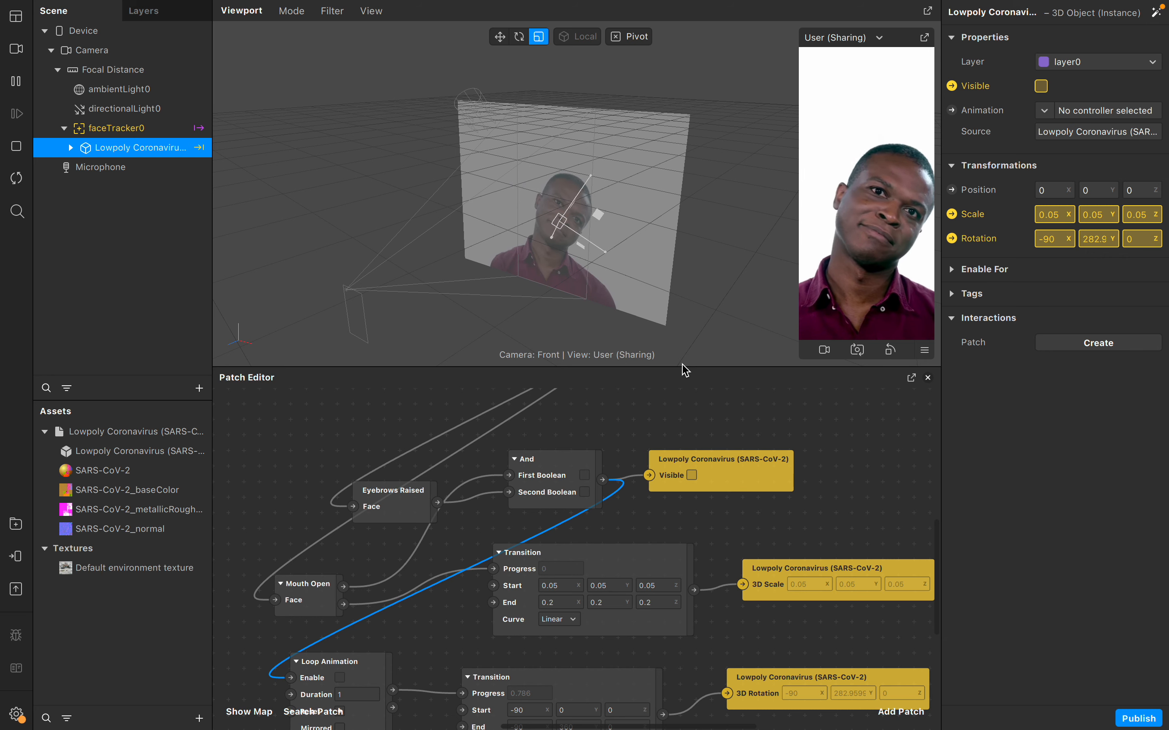
{"action": "left_click_drag", "start_coordinate": [677, 368], "coordinate": [677, 338]}
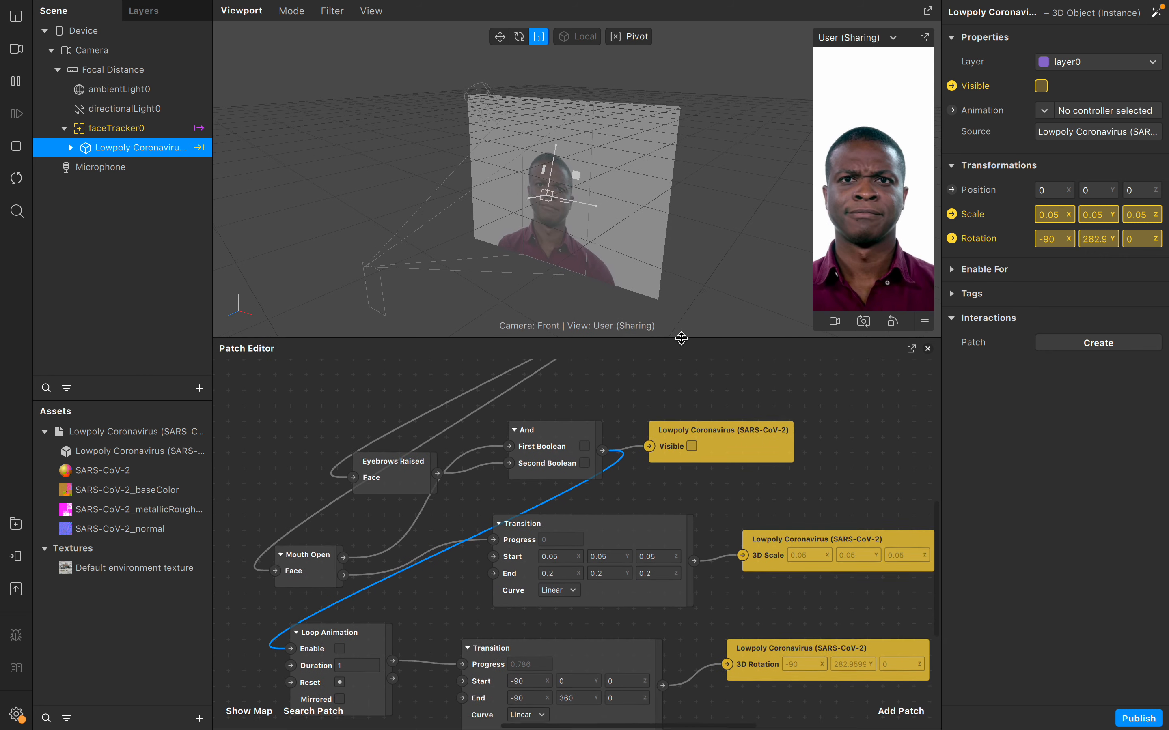